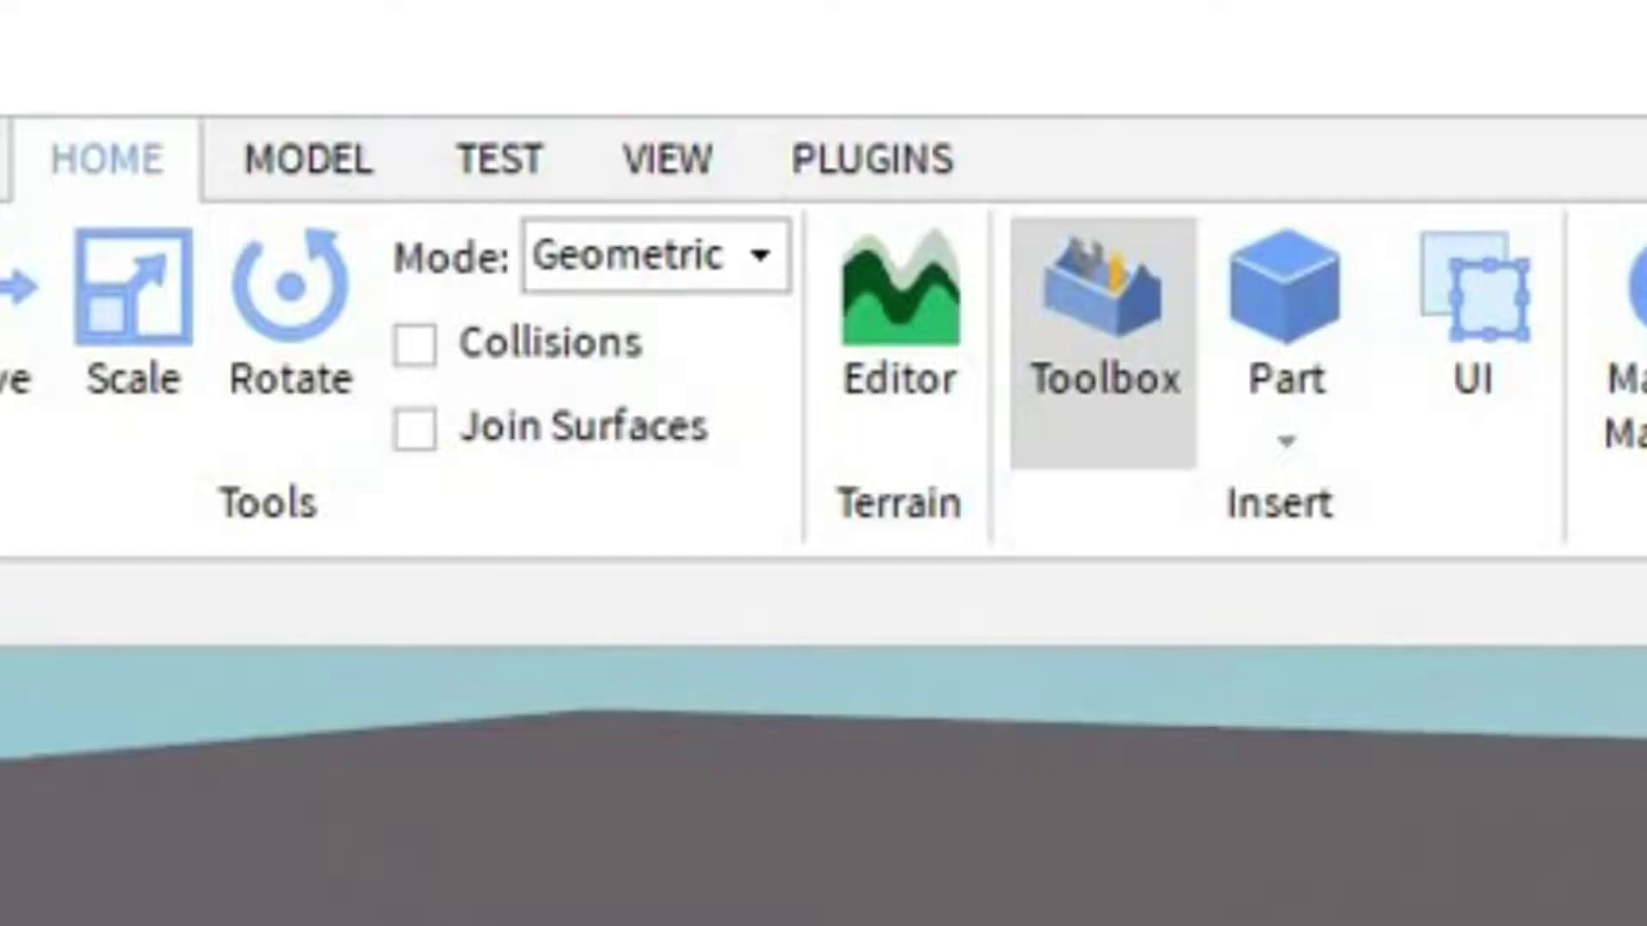
# Insert an R15 character for the player's username with Moon Animator's Character Inserter
pyautogui.click(866, 162)
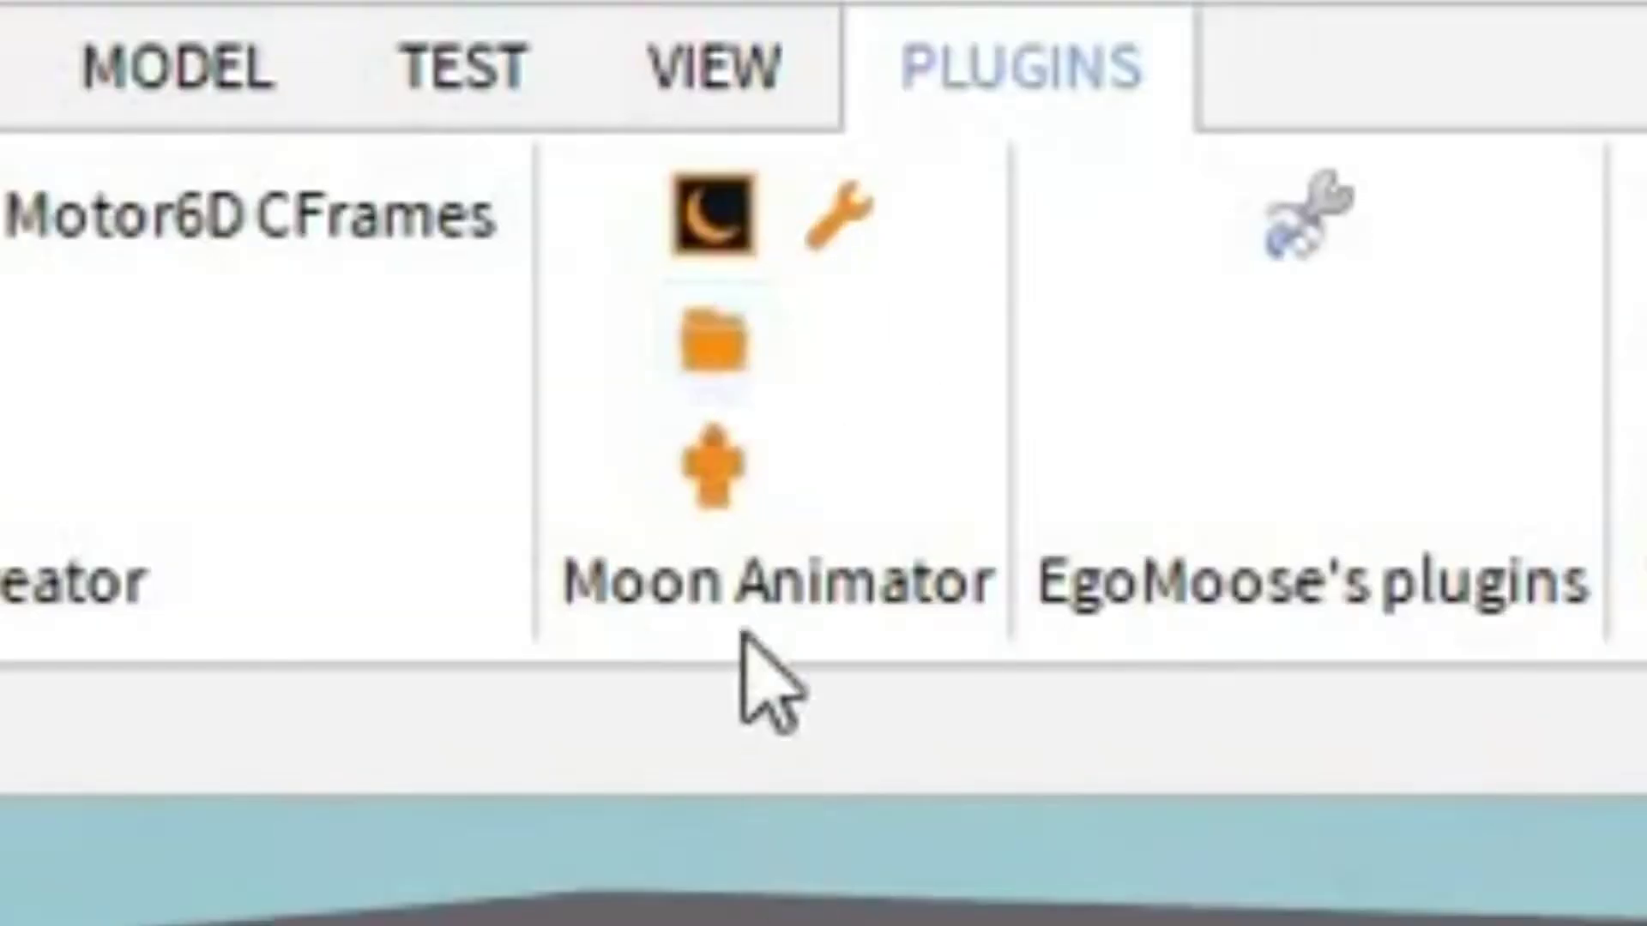
pyautogui.click(719, 504)
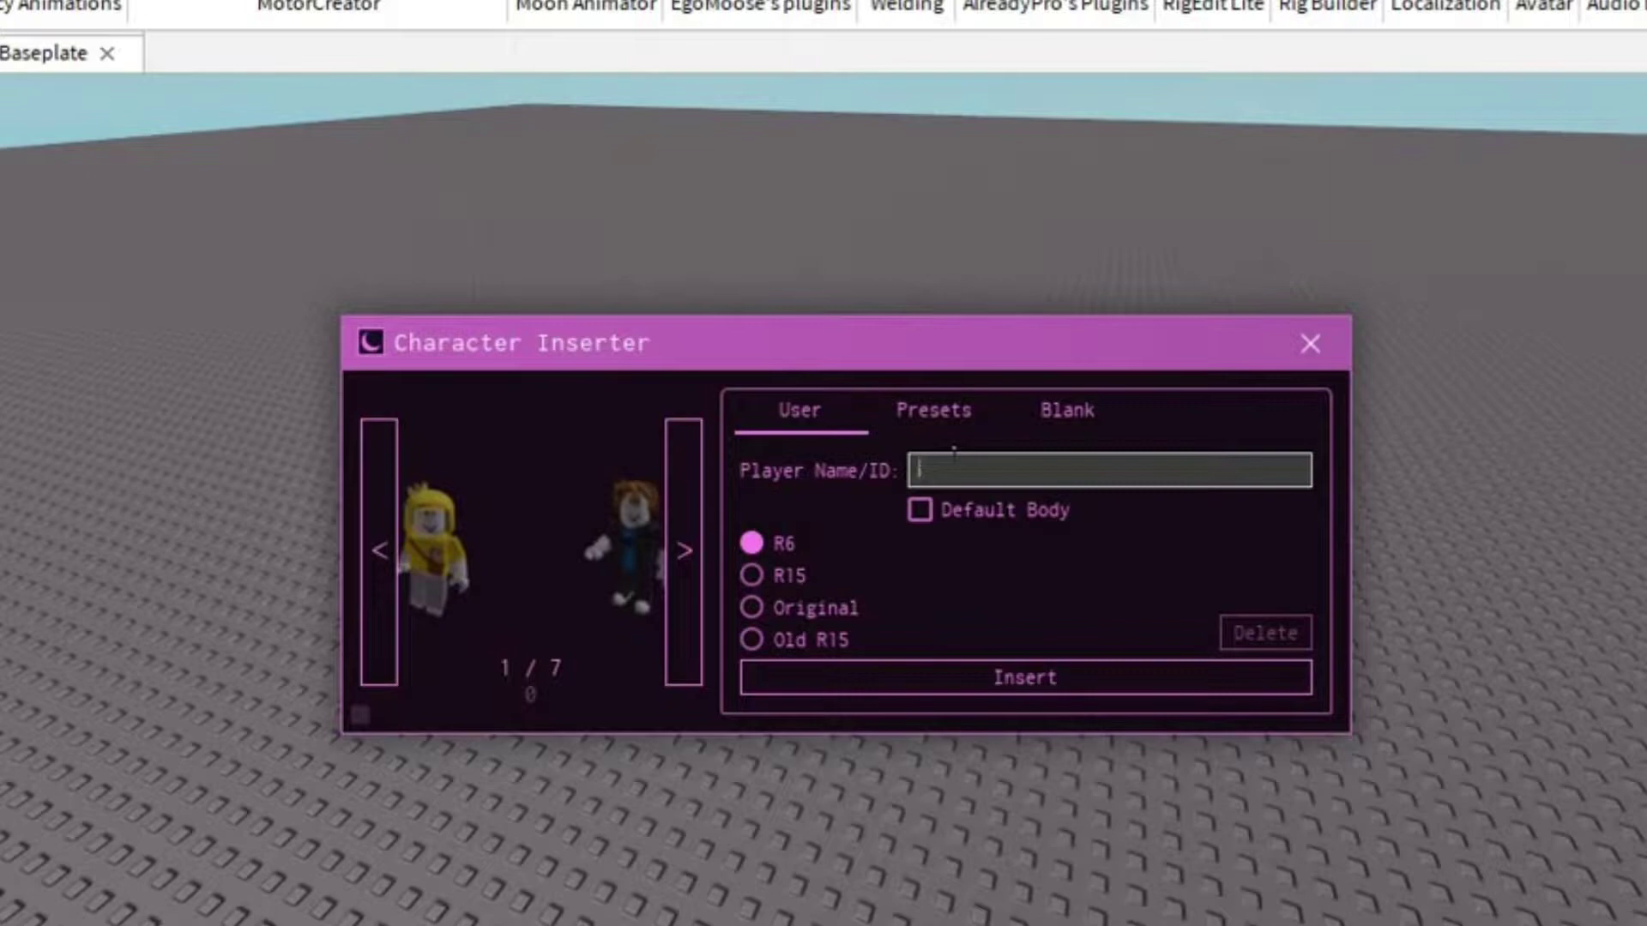
pyautogui.write('LukeDoodl')
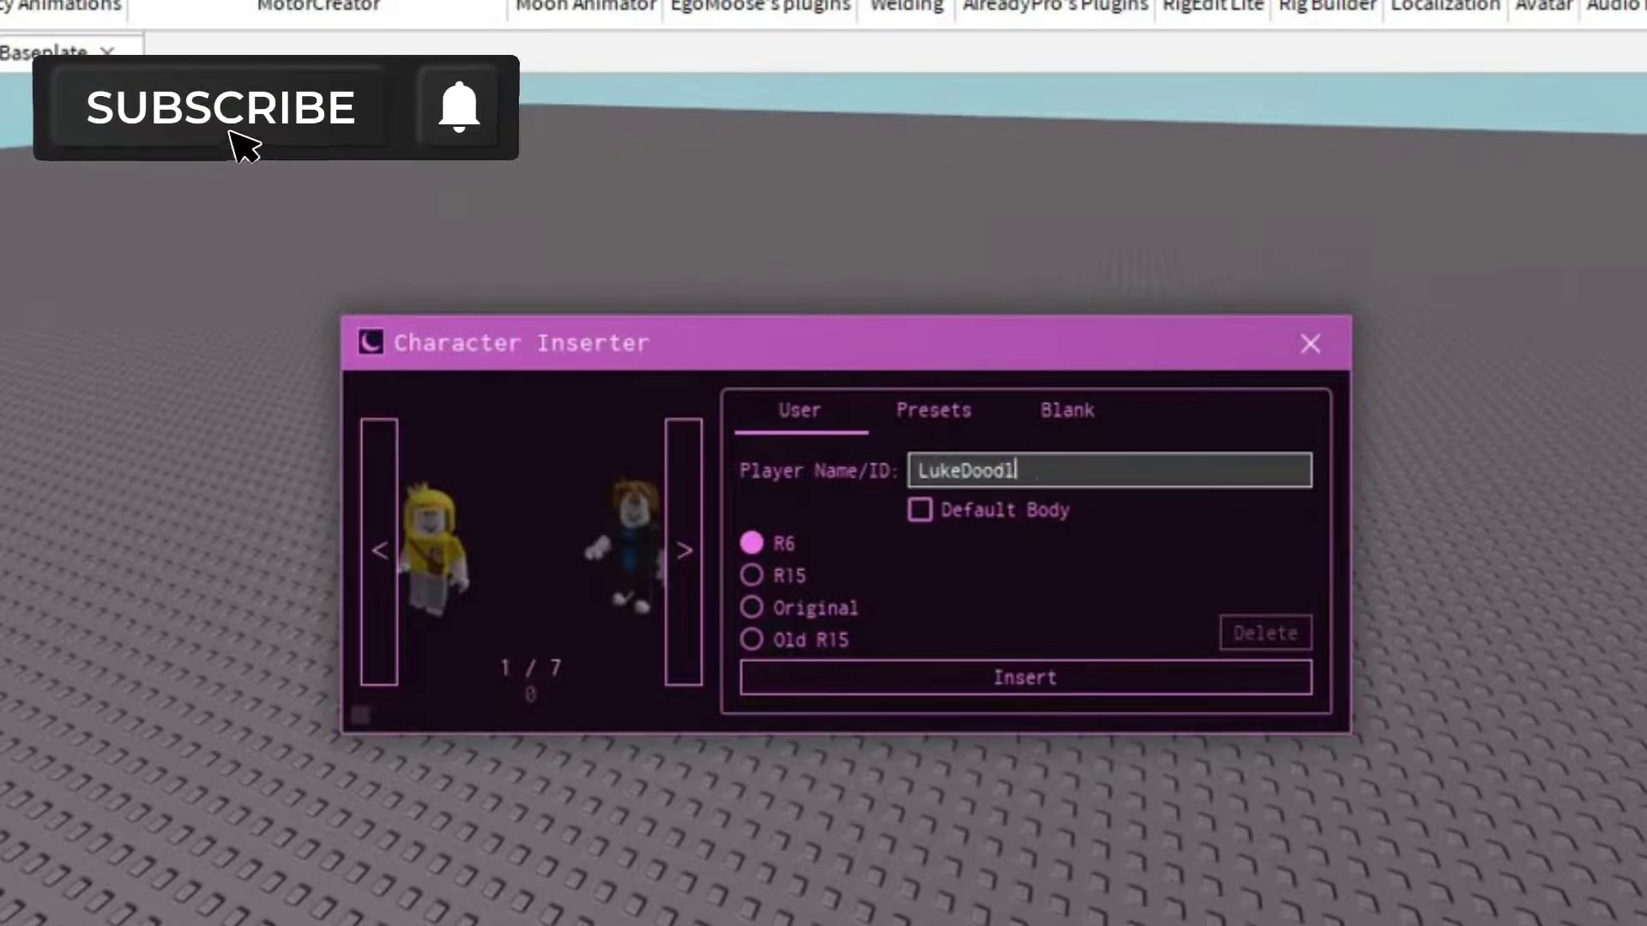
pyautogui.write('ez')
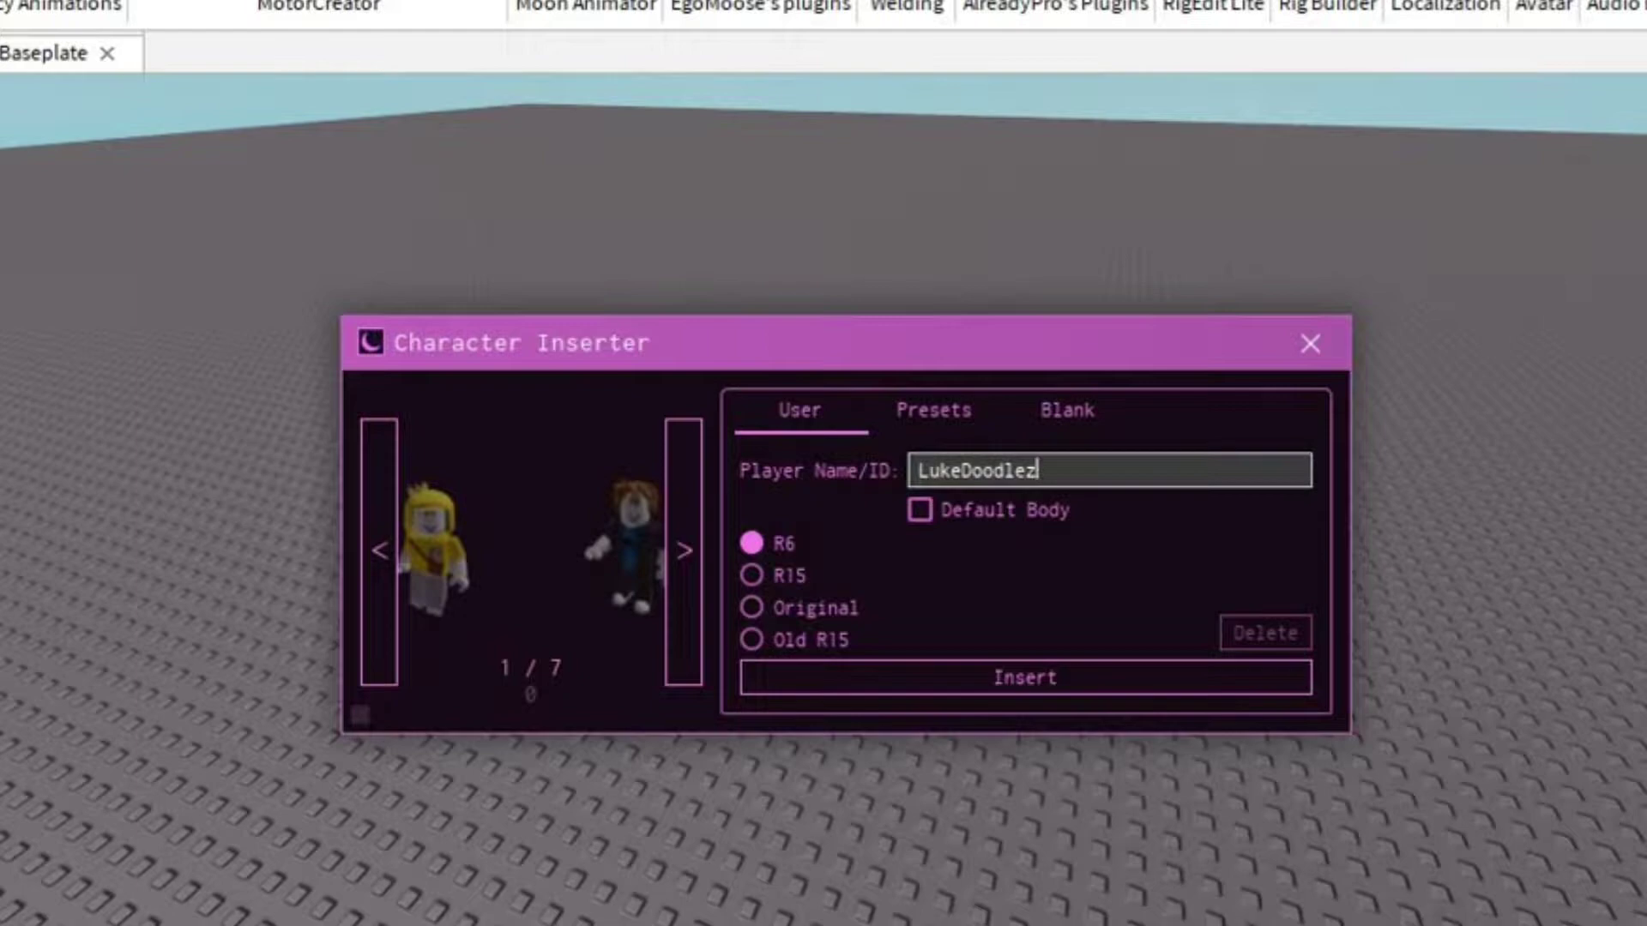
pyautogui.press('Return')
pyautogui.click(752, 576)
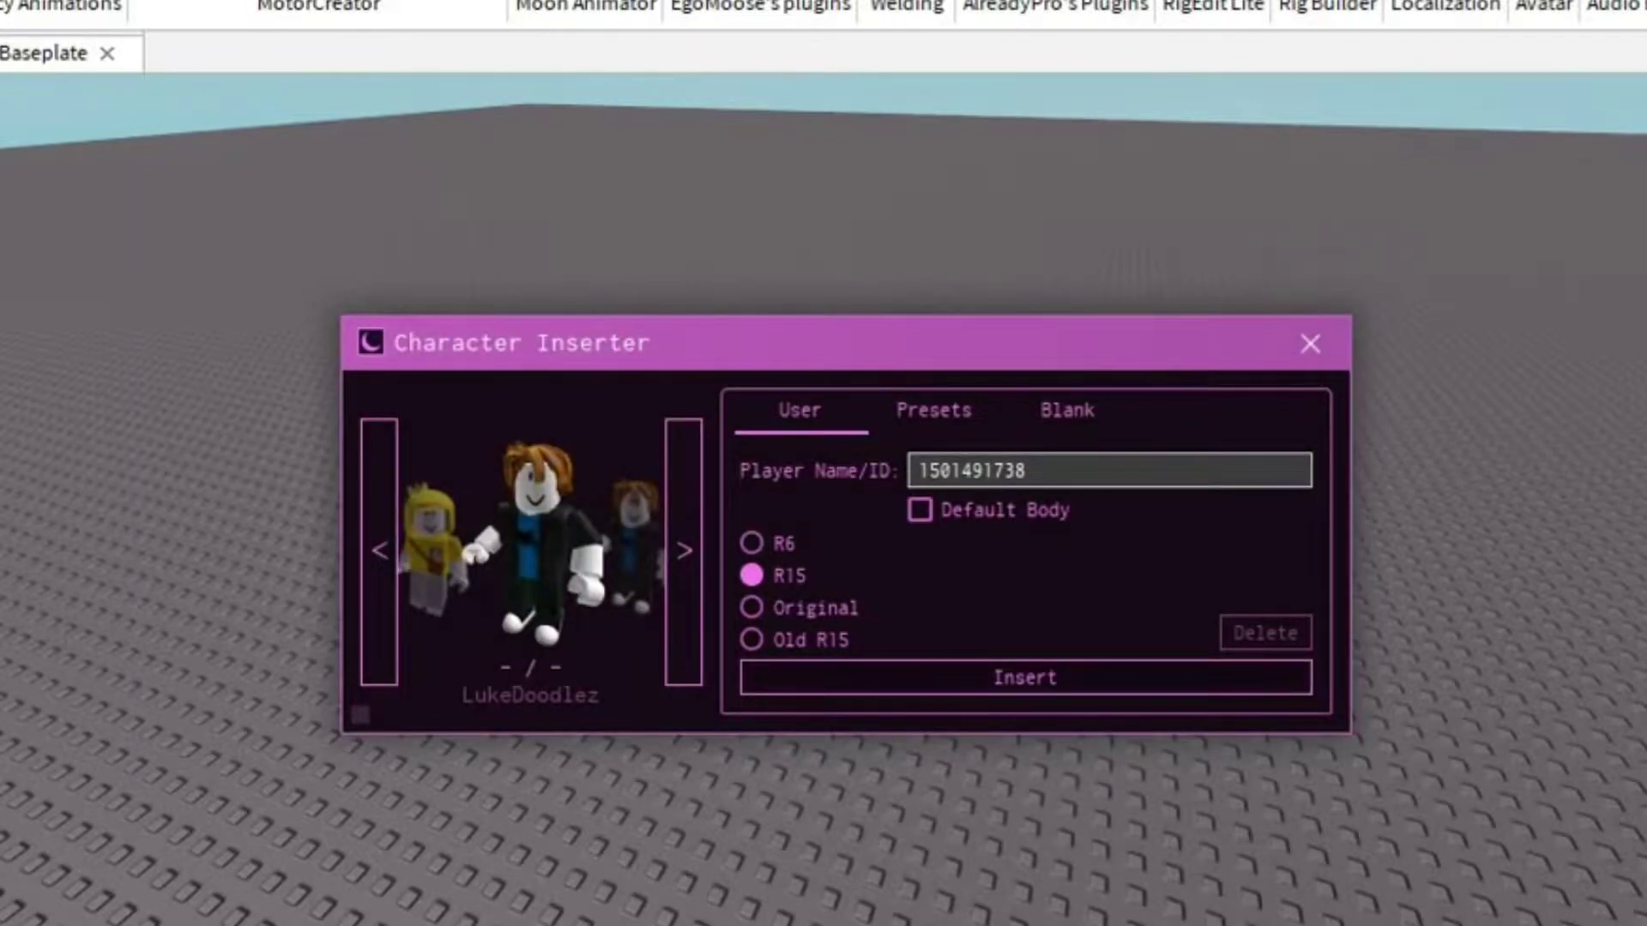
pyautogui.click(1025, 678)
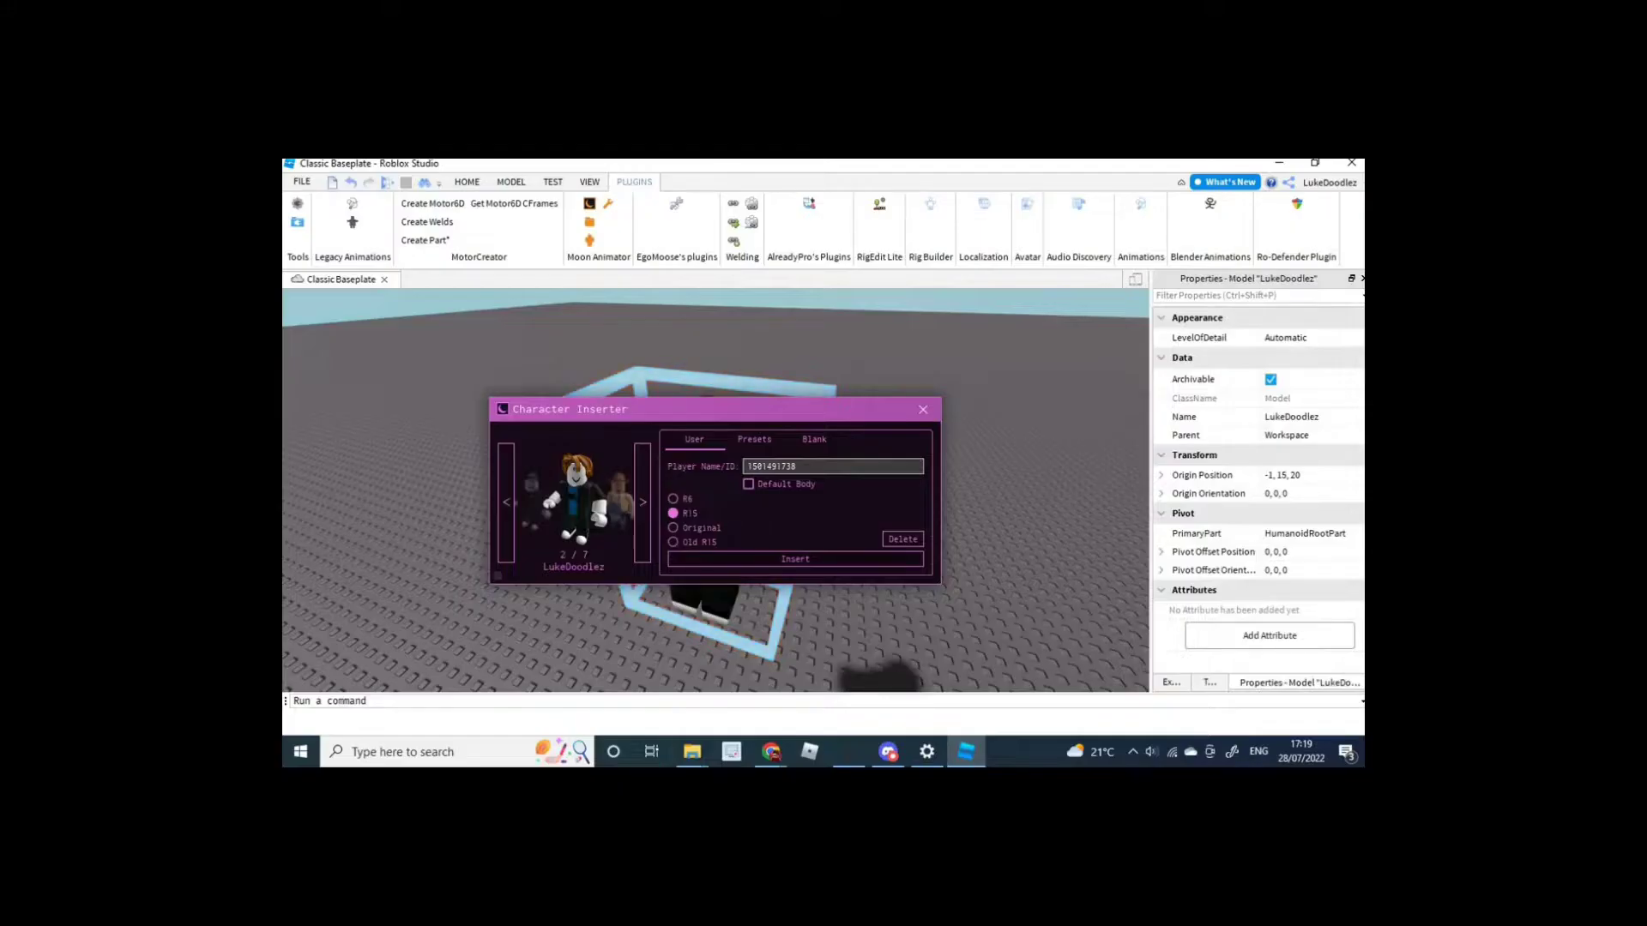
pyautogui.click(1310, 343)
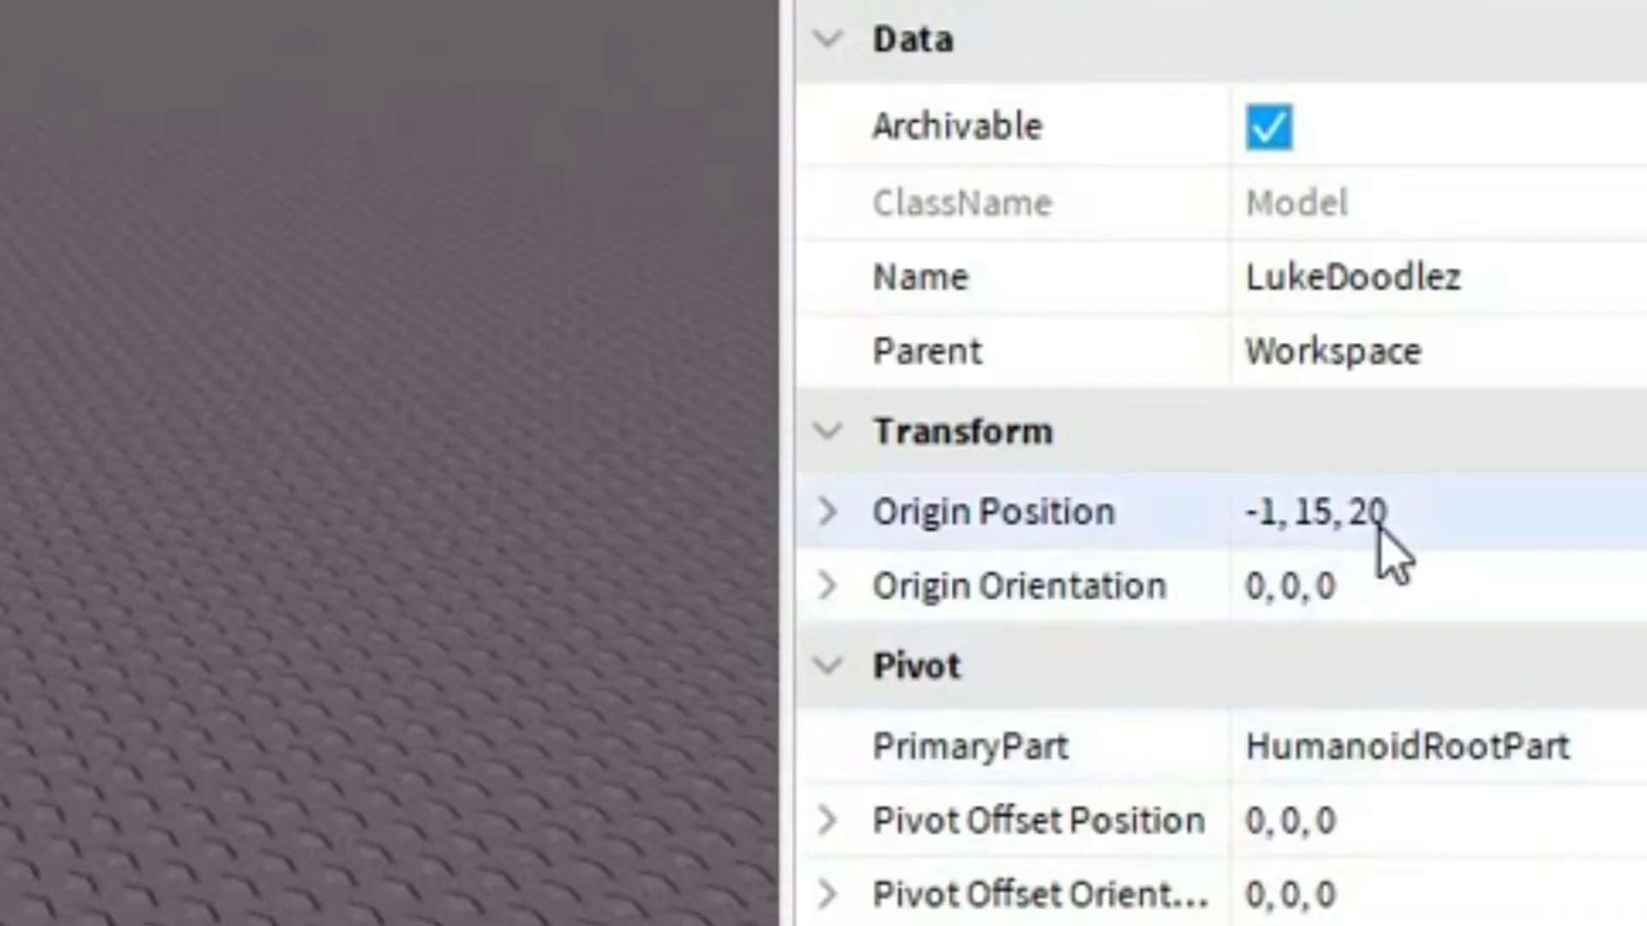
# Set the character model's Origin Position to 0, 3, 0
pyautogui.click(1380, 527)
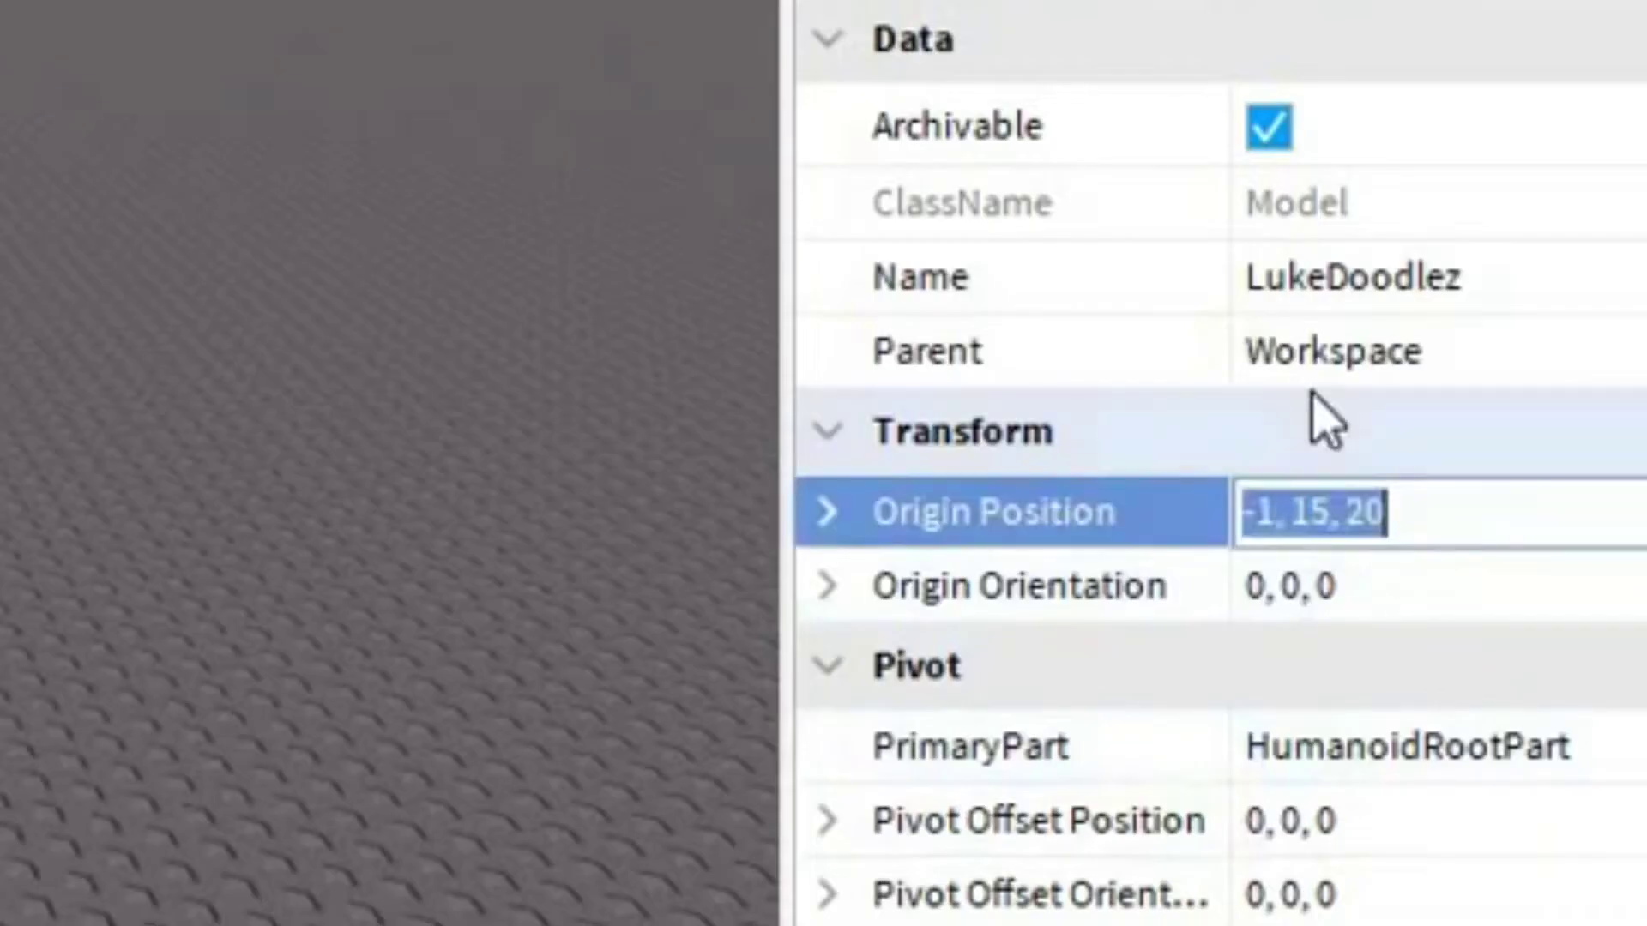
pyautogui.write('0,')
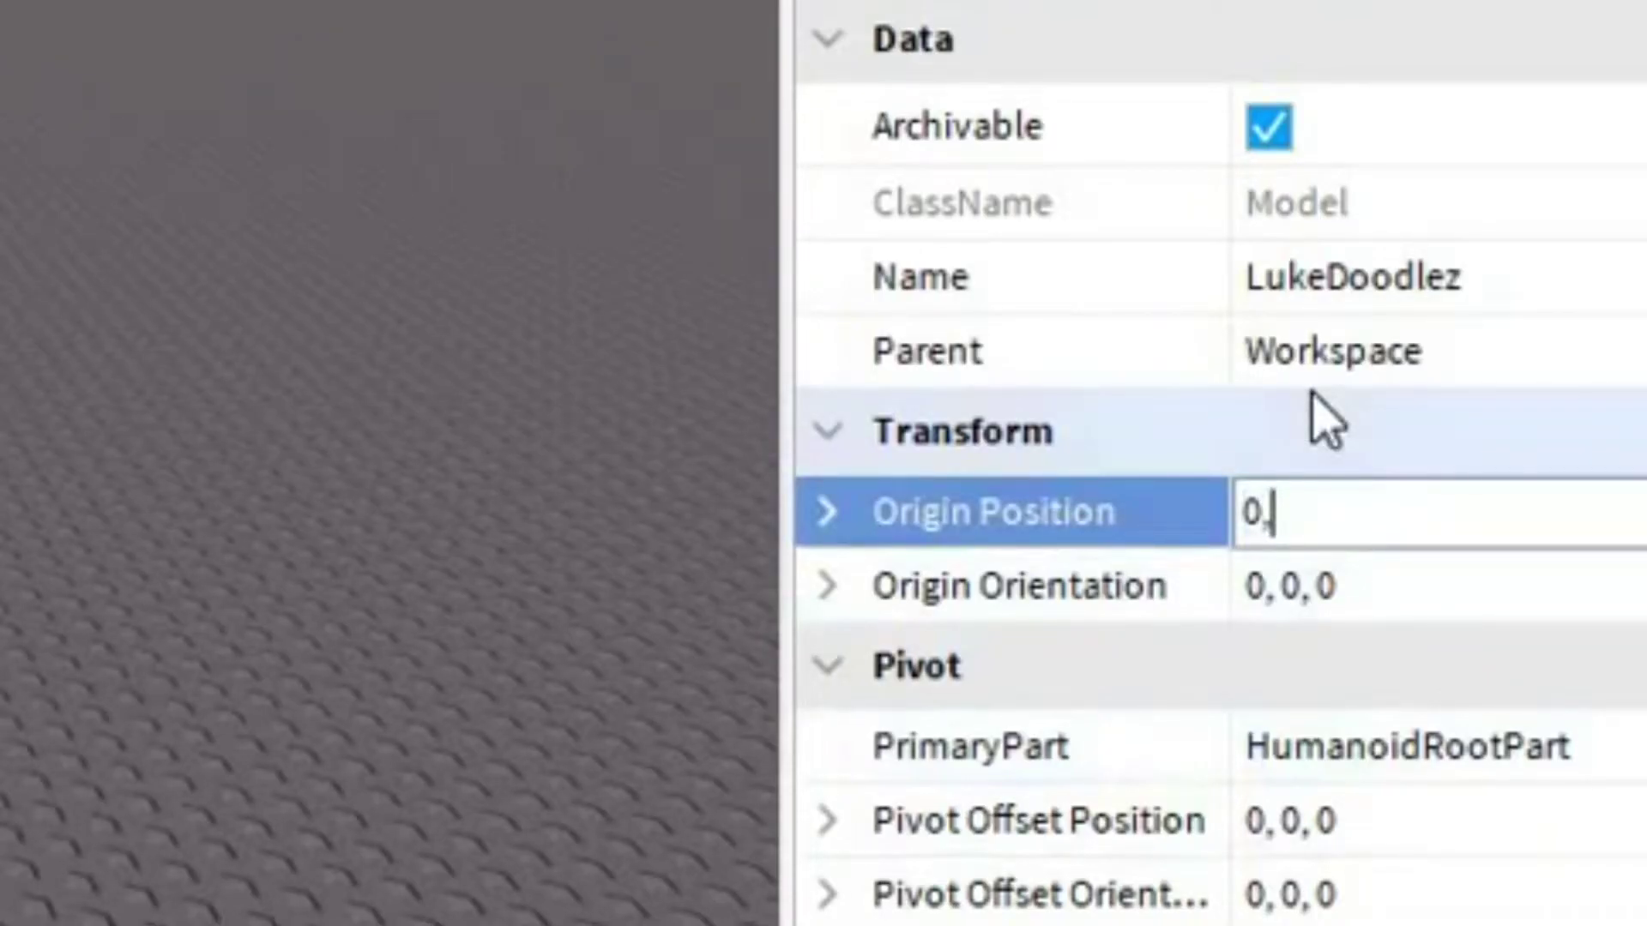
pyautogui.write('3,0')
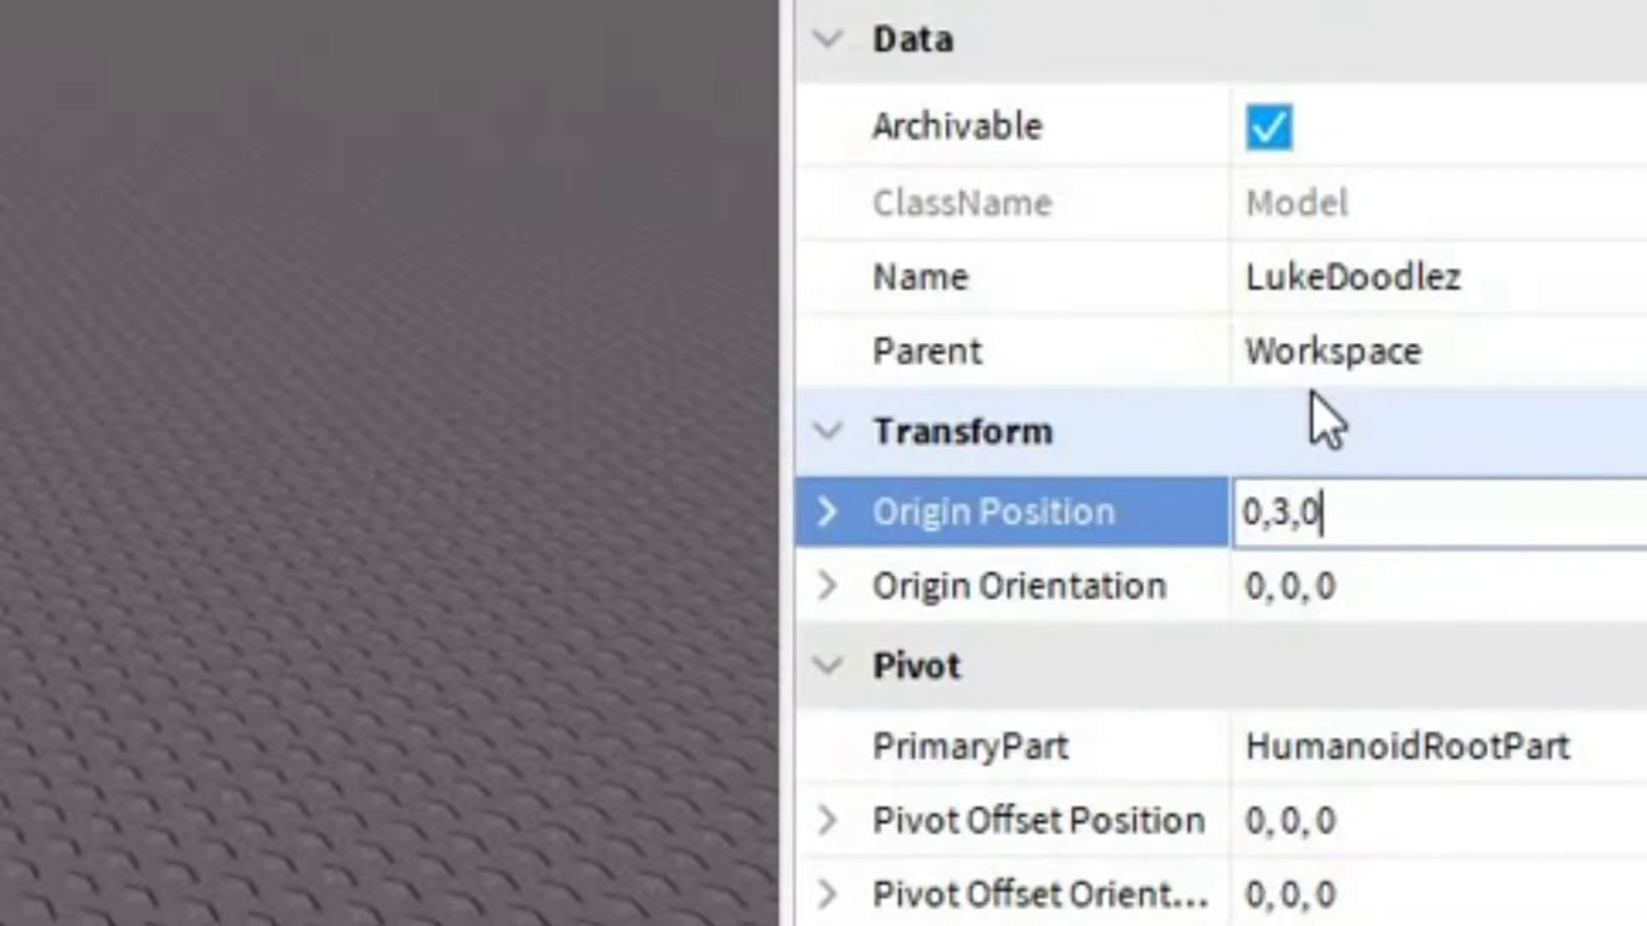
pyautogui.press('Return')
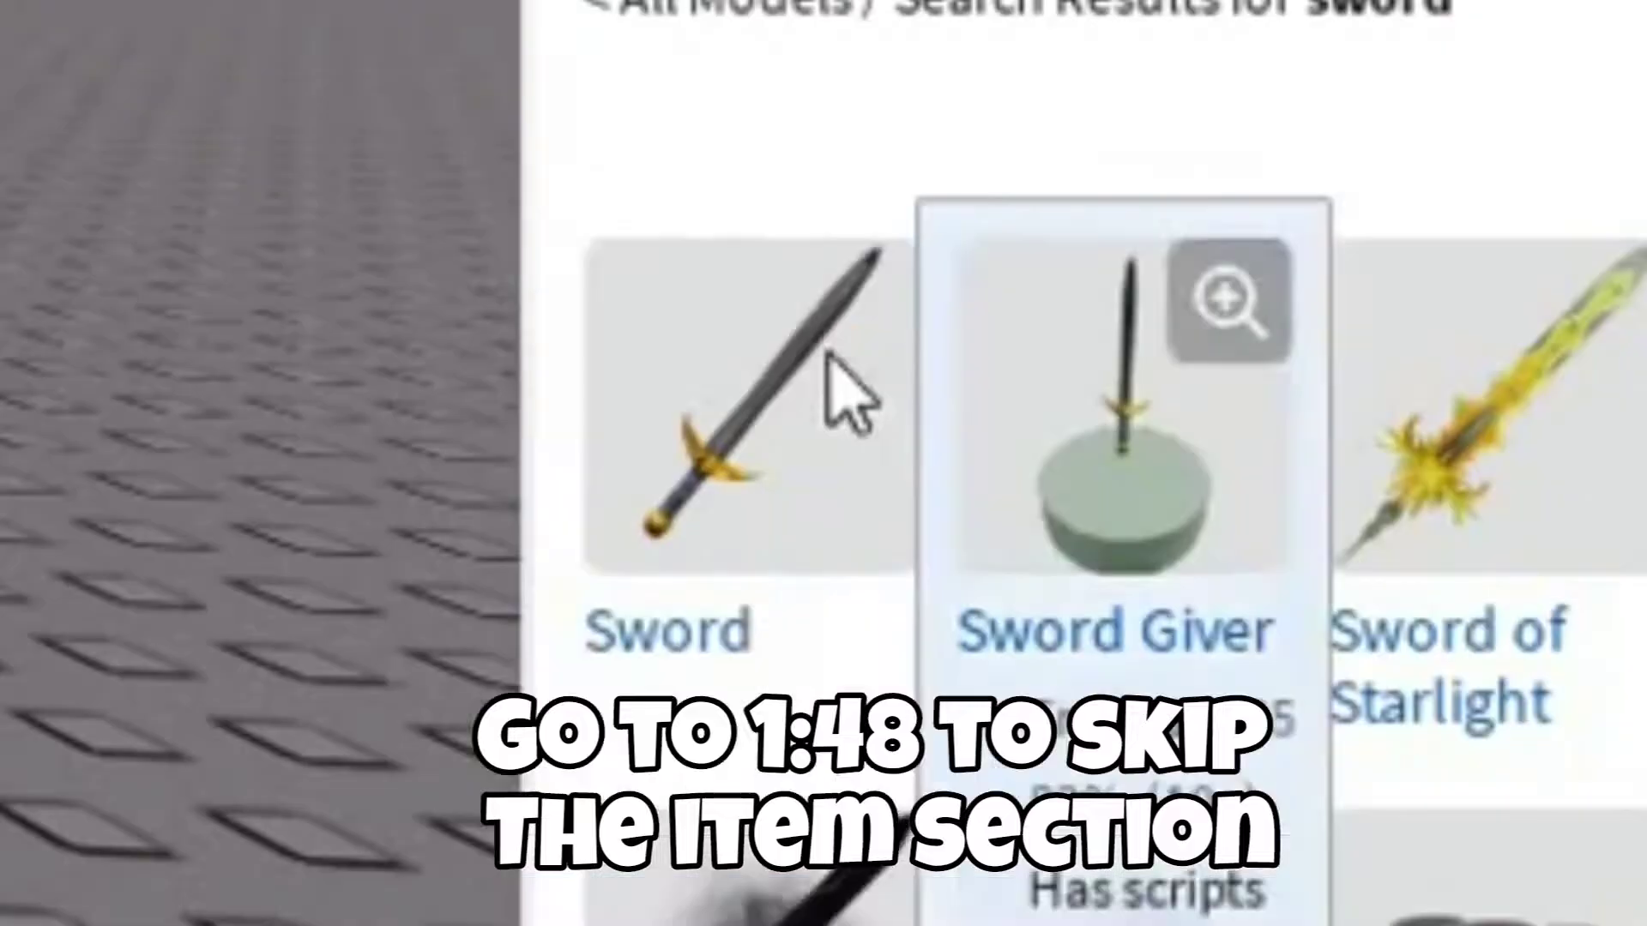
# Insert the Sword model made by Roblox and move its Handle part into the character model
pyautogui.moveTo(1388, 442)
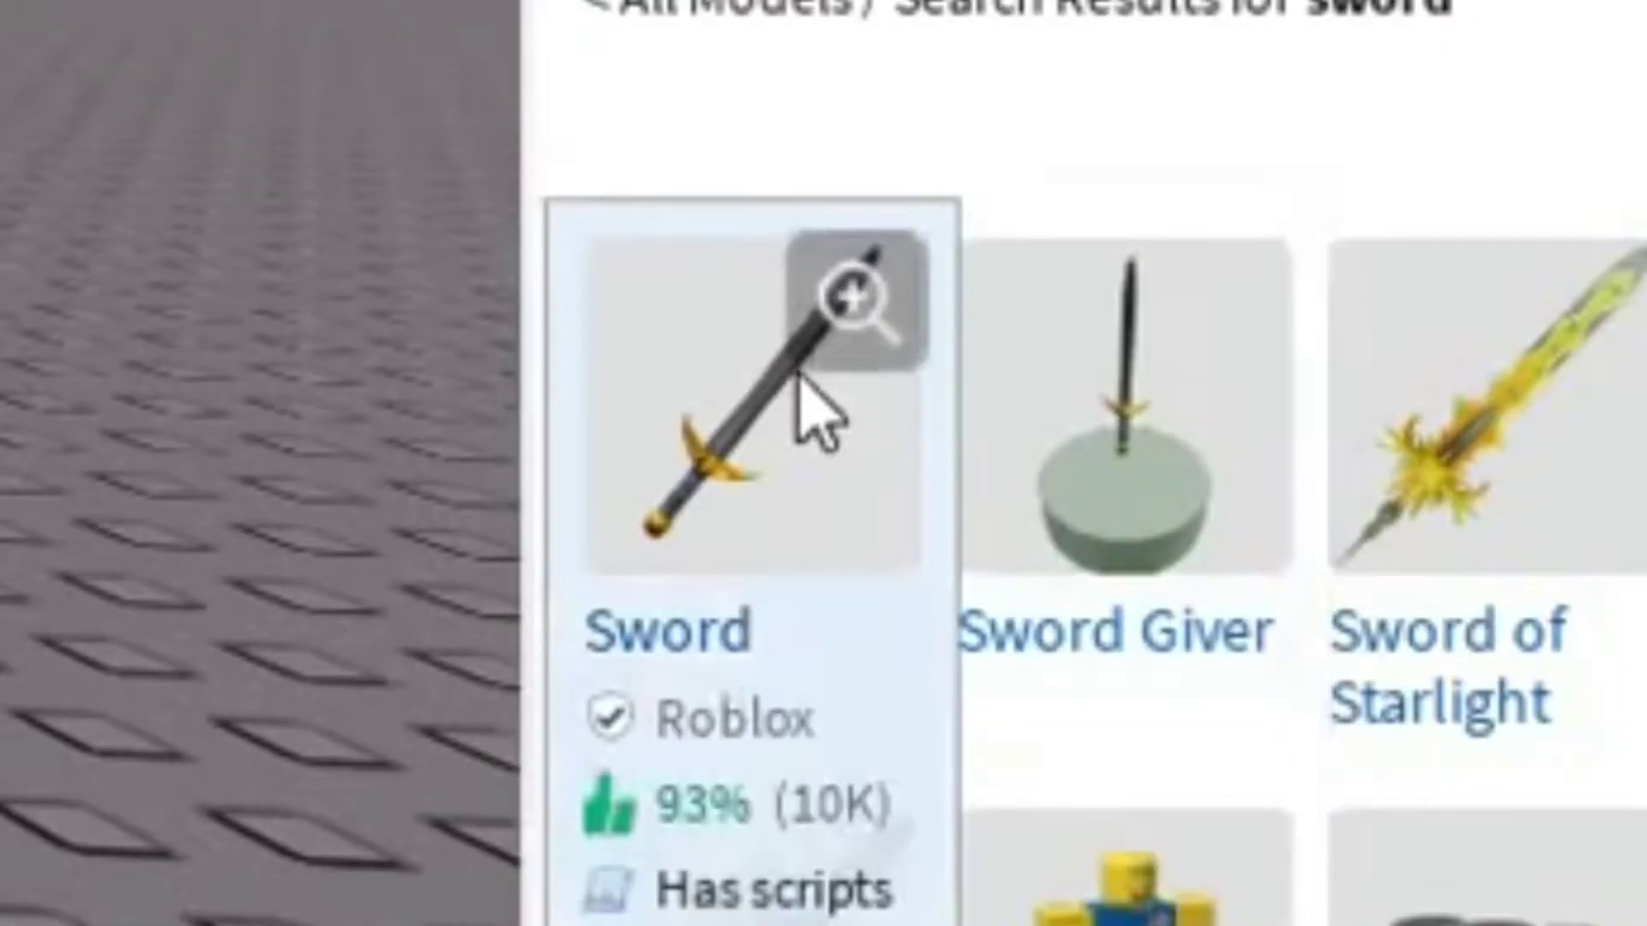
pyautogui.click(794, 494)
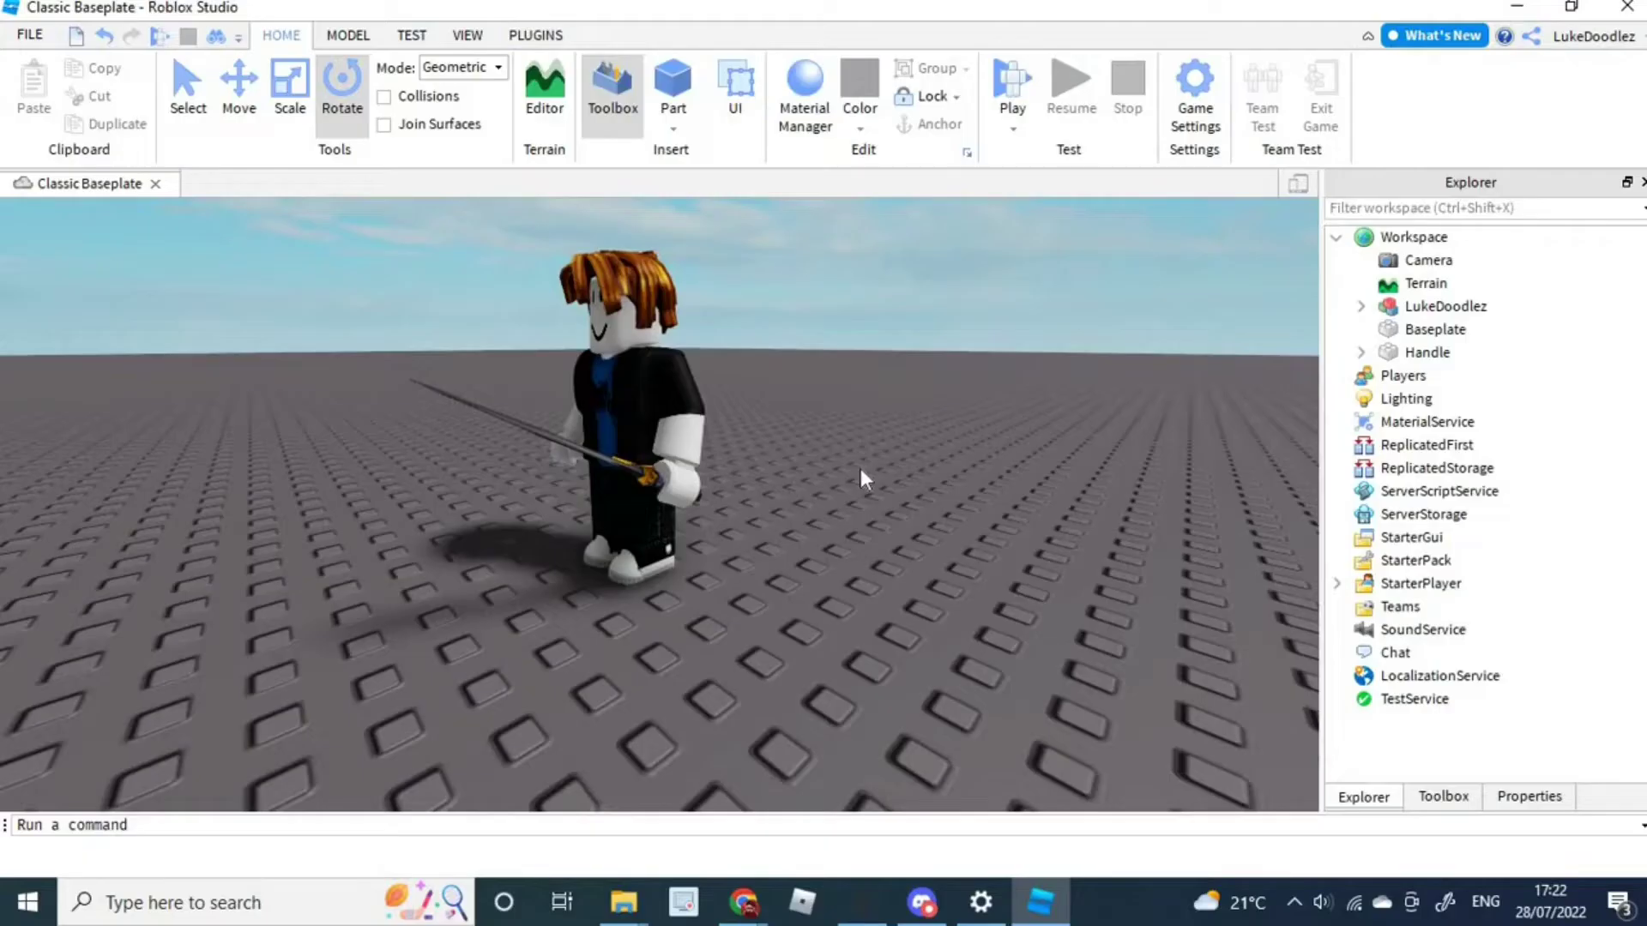
pyautogui.scroll(4, 765, 453)
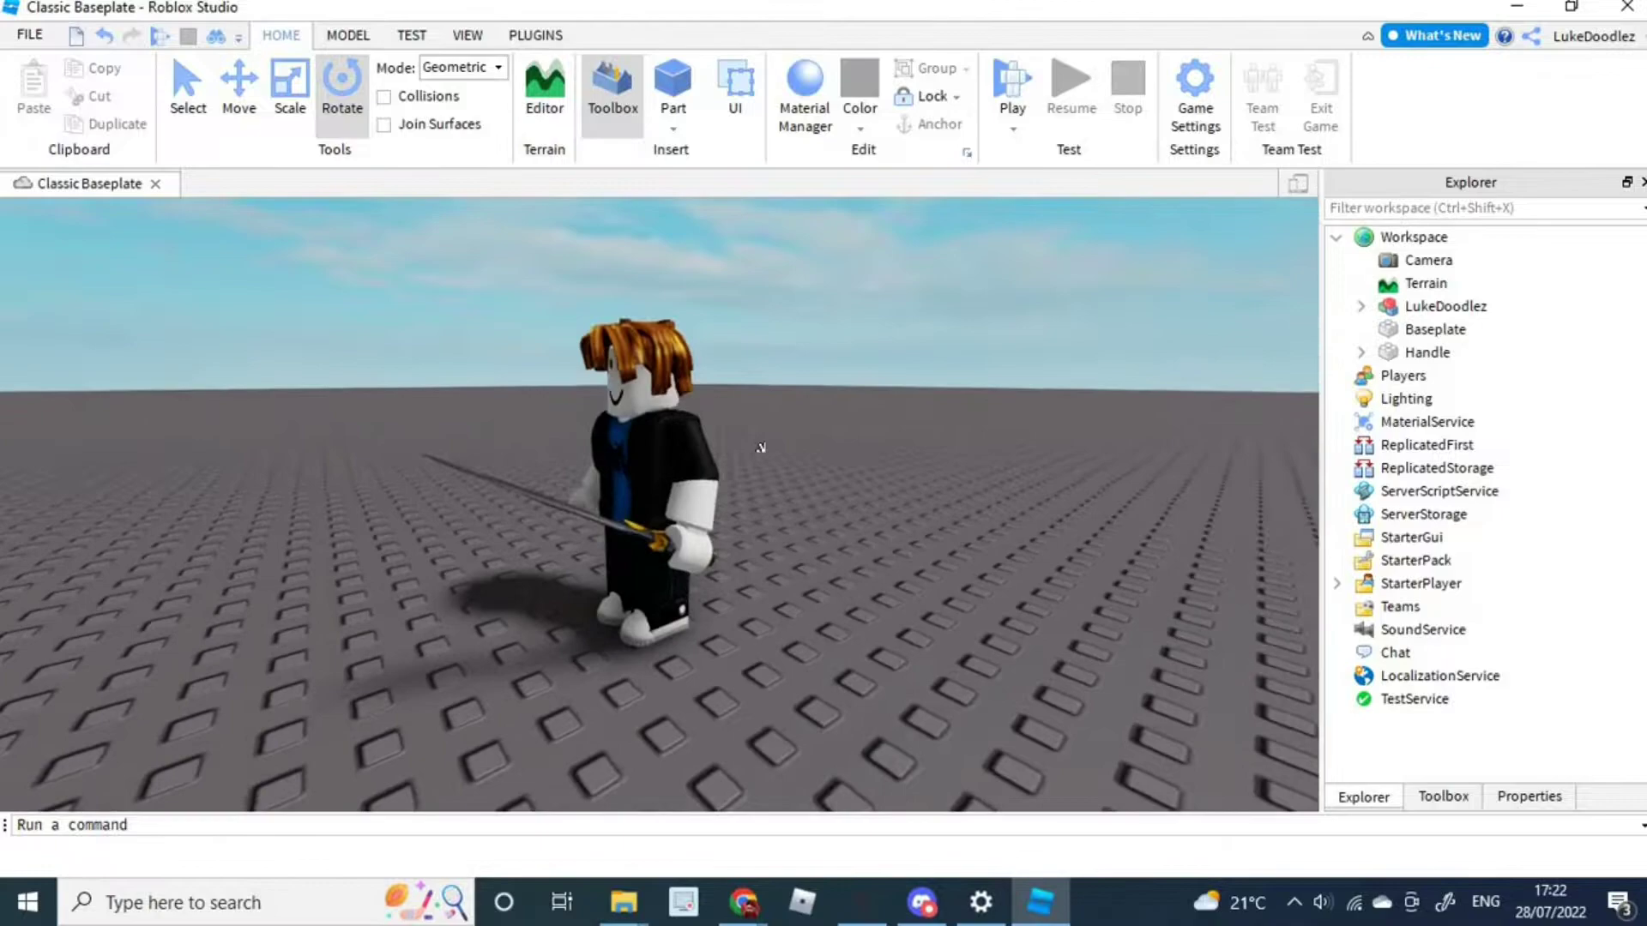
pyautogui.click(656, 478)
pyautogui.click(587, 542)
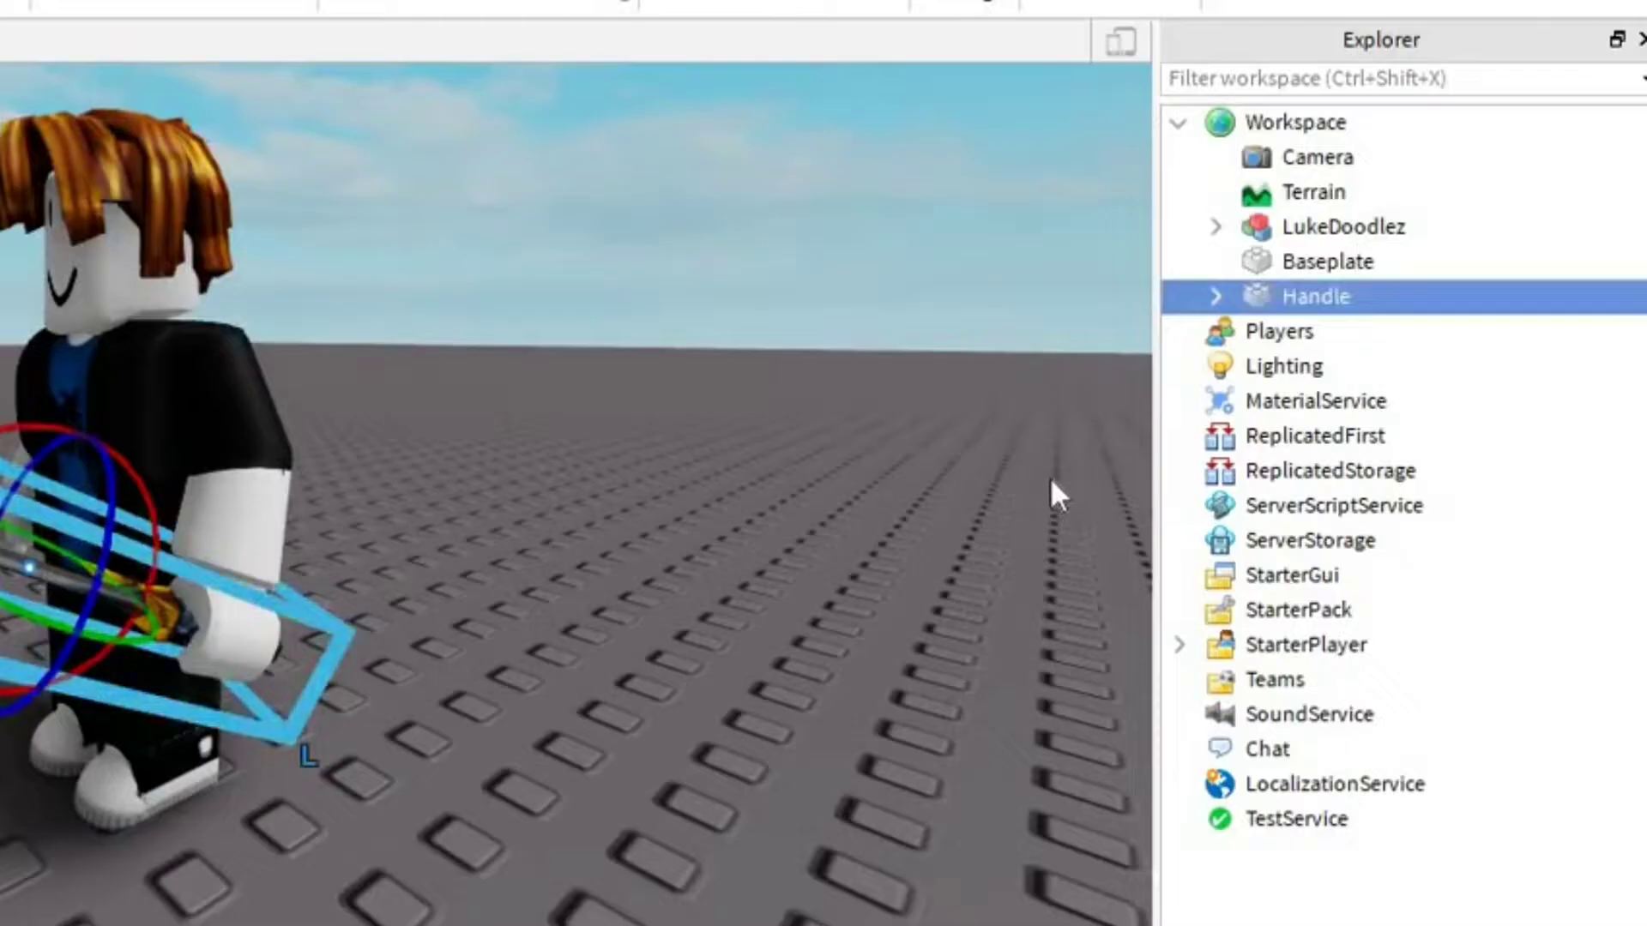
pyautogui.moveTo(1321, 296); pyautogui.dragTo(1320, 228)
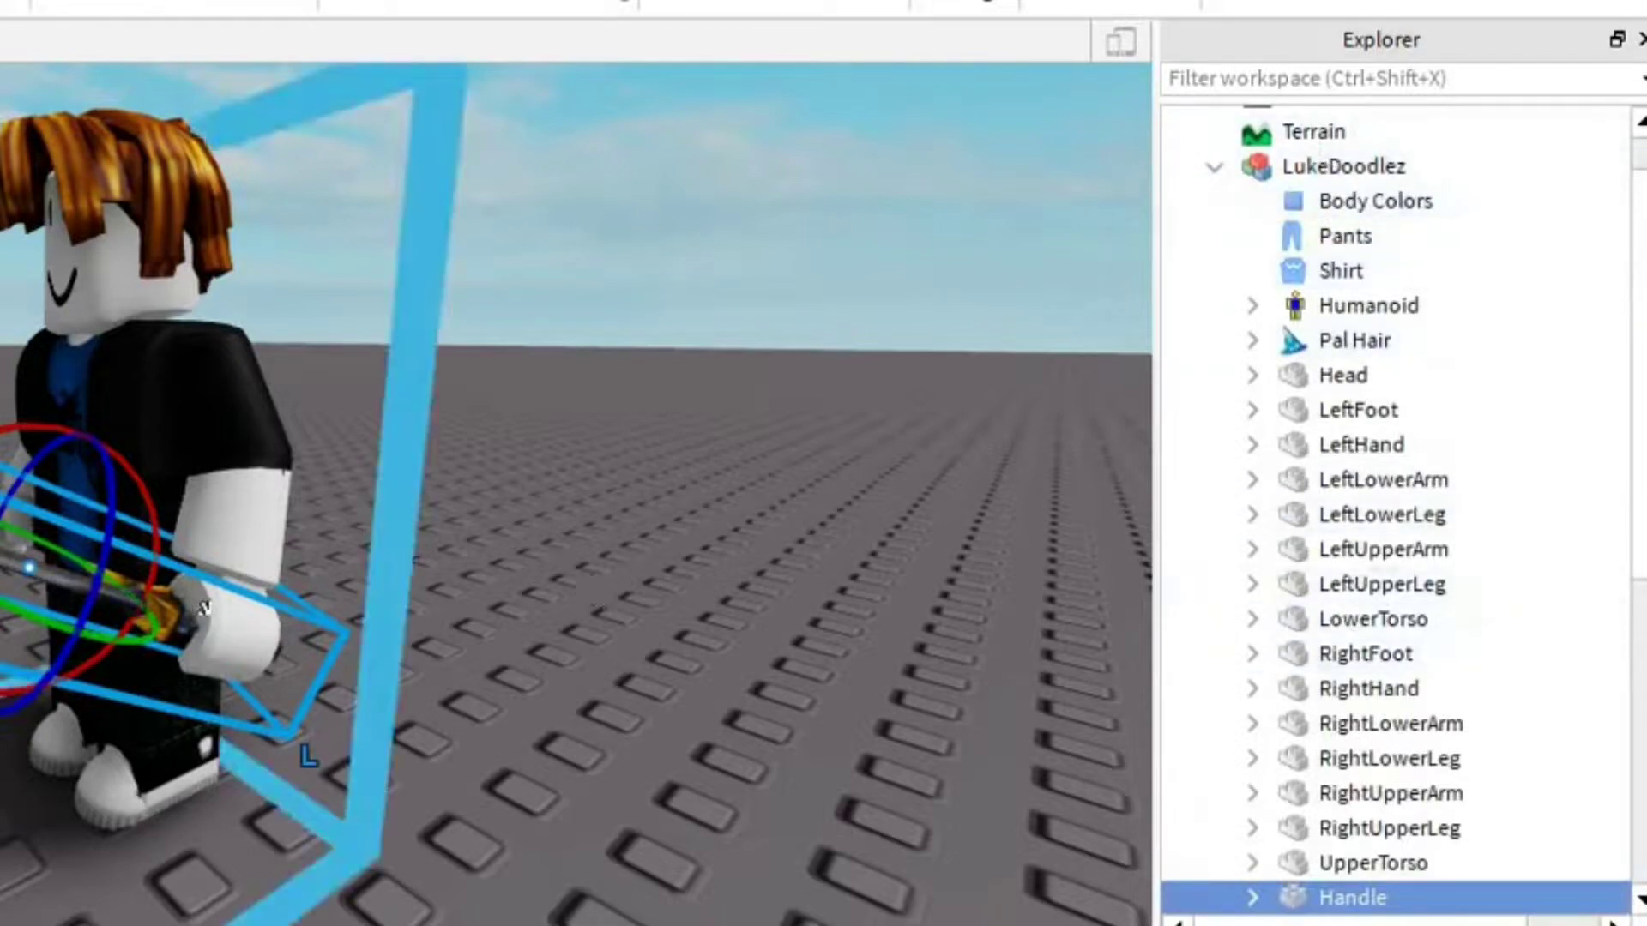
pyautogui.keyDown('ctrl'); pyautogui.click(1366, 689); pyautogui.keyUp('ctrl')
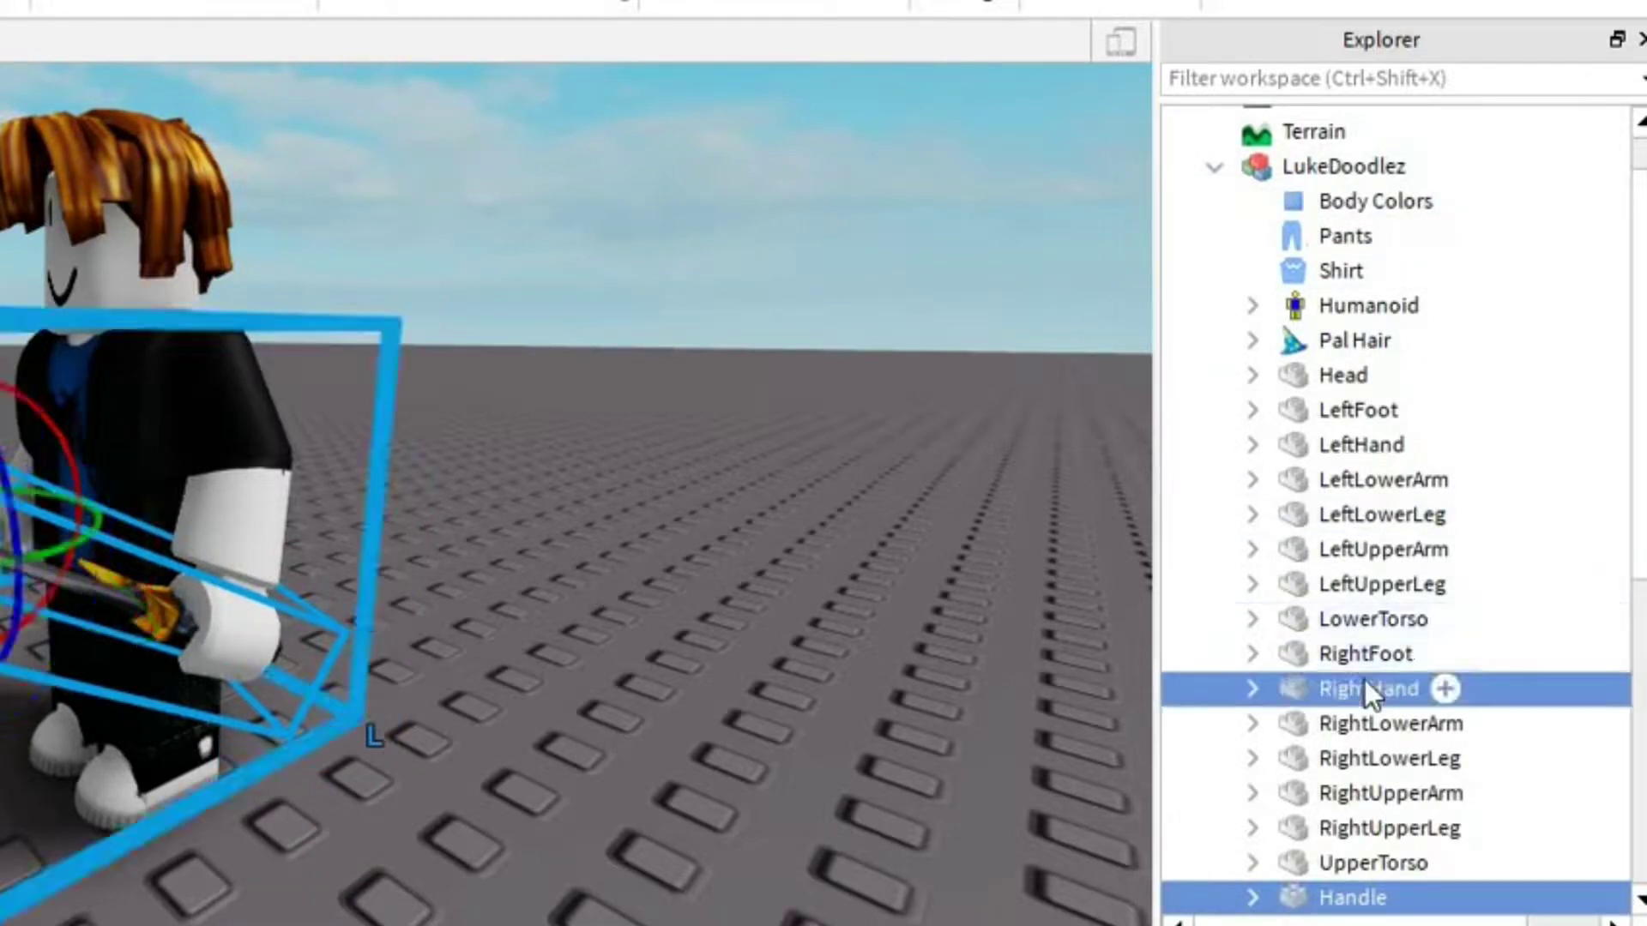
pyautogui.keyDown('ctrl'); pyautogui.click(1432, 752); pyautogui.keyUp('ctrl')
pyautogui.click(1432, 752)
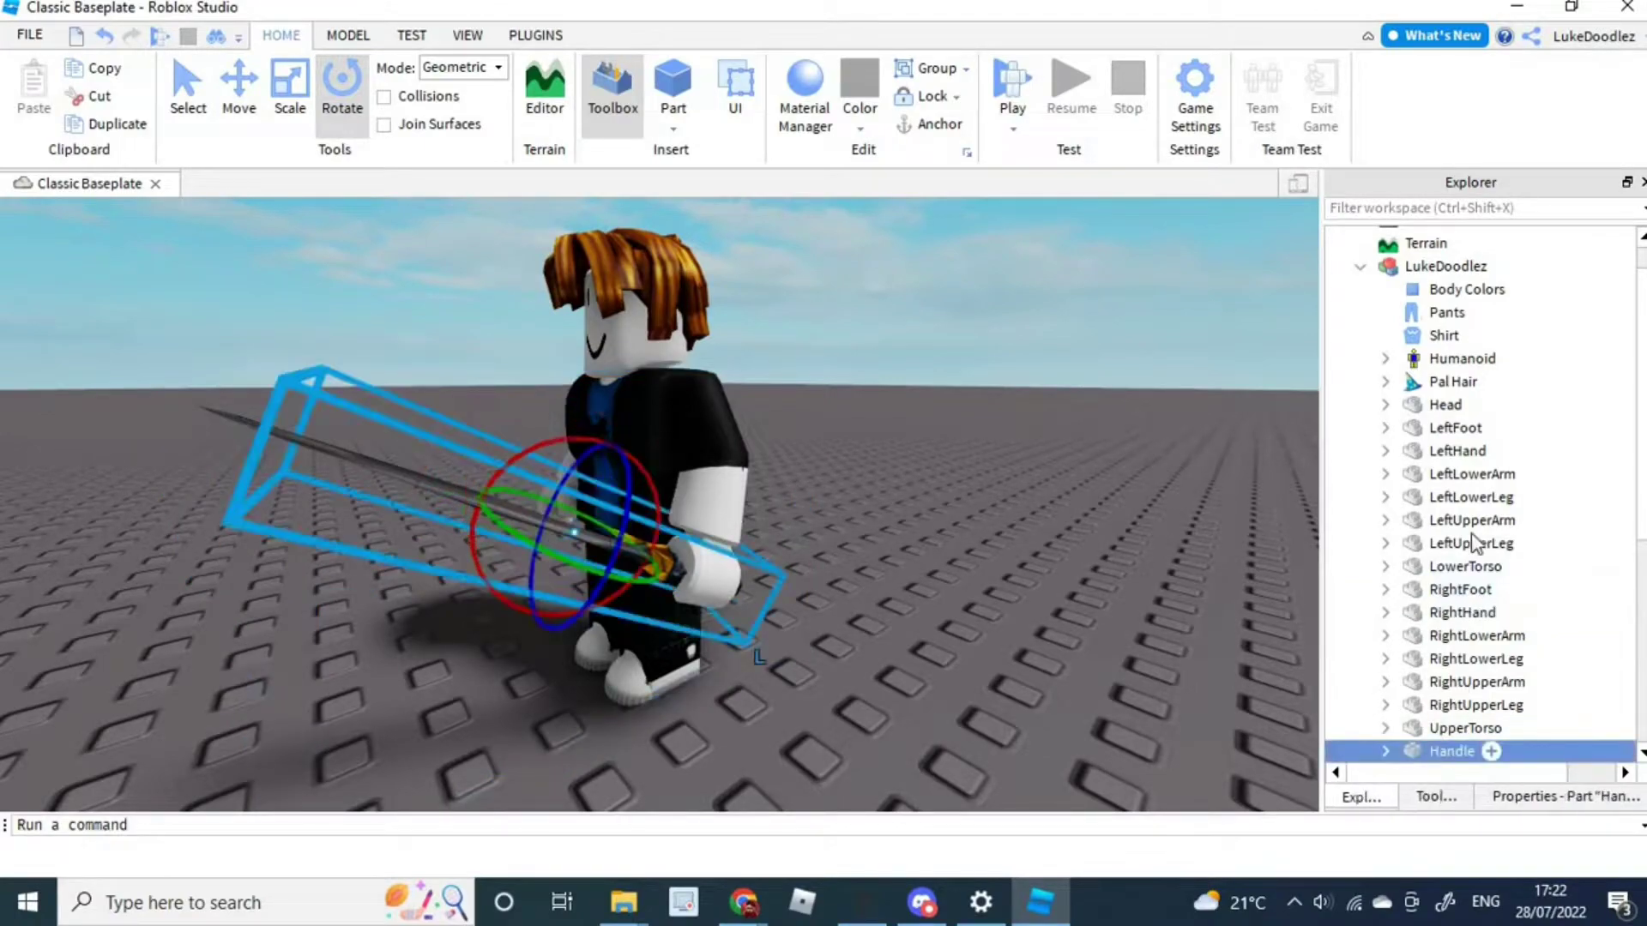
# Join the sword's Handle to the character's LeftHand using the parts mode of Moon Animator's Easy Weld
pyautogui.keyDown('ctrl'); pyautogui.click(1456, 452); pyautogui.keyUp('ctrl')
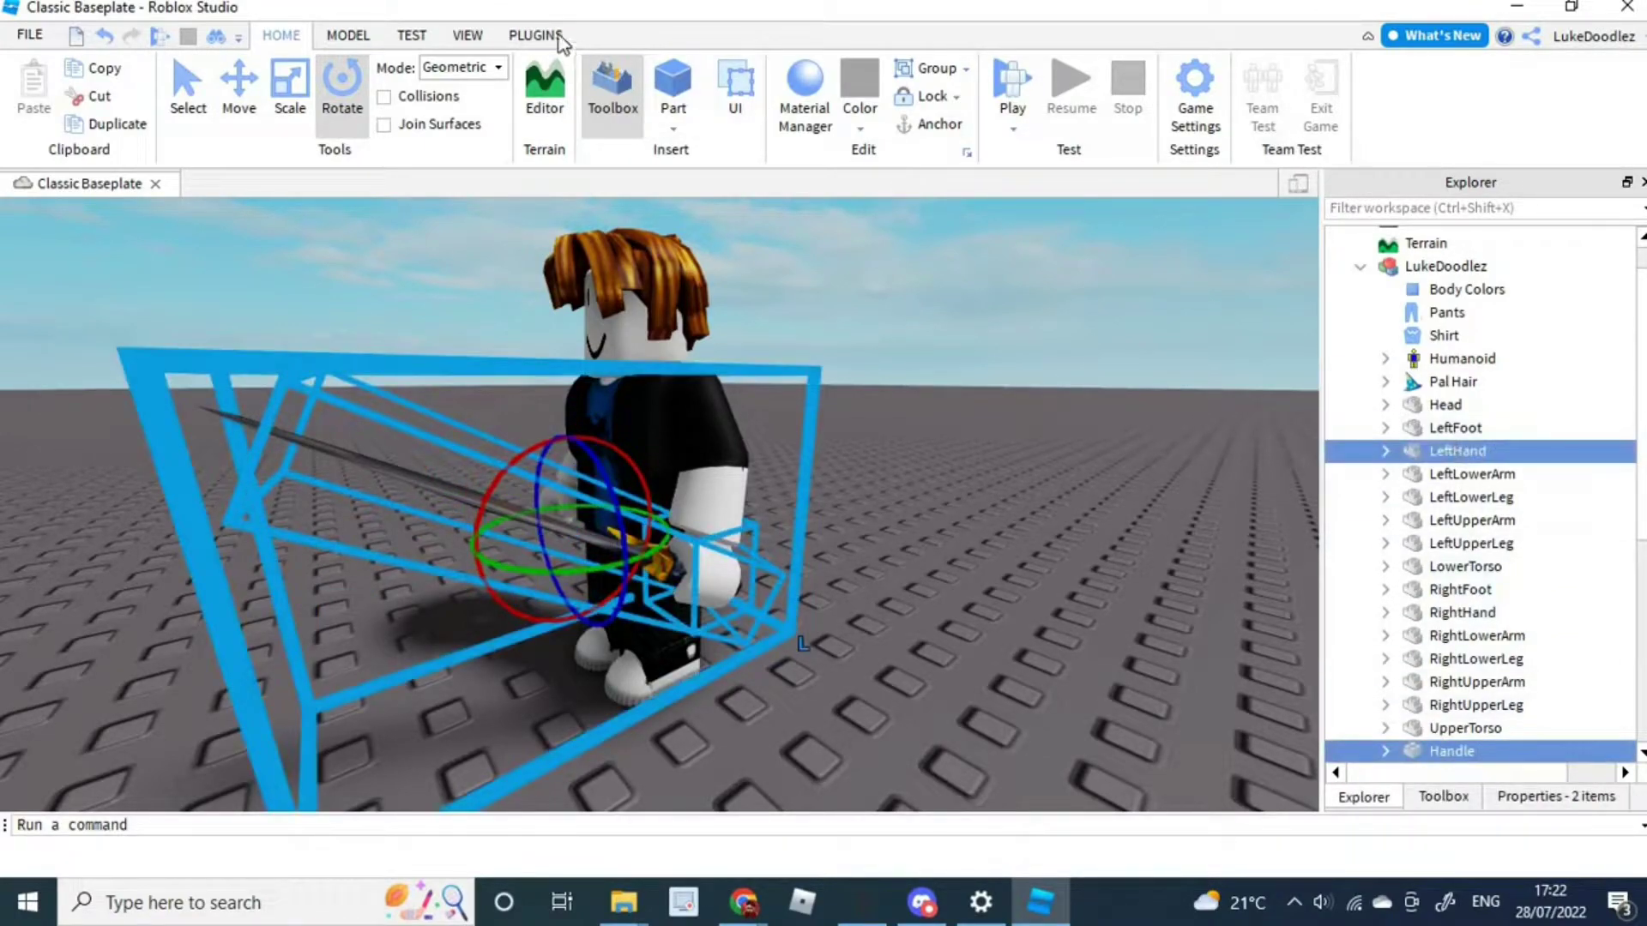
pyautogui.click(534, 35)
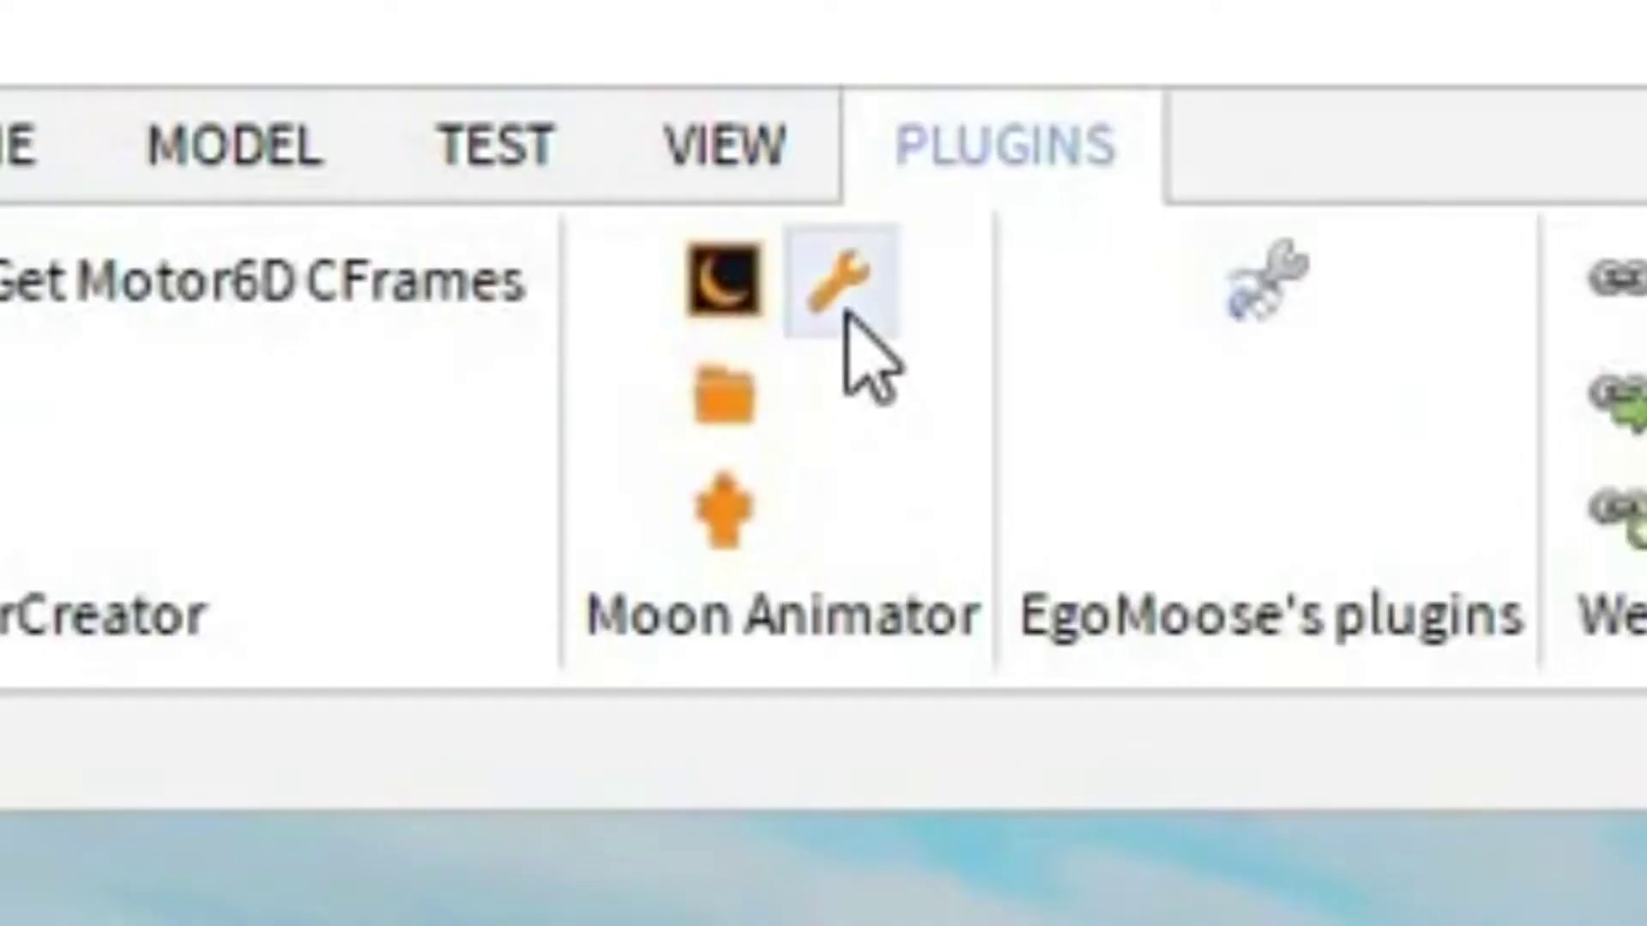
pyautogui.click(849, 317)
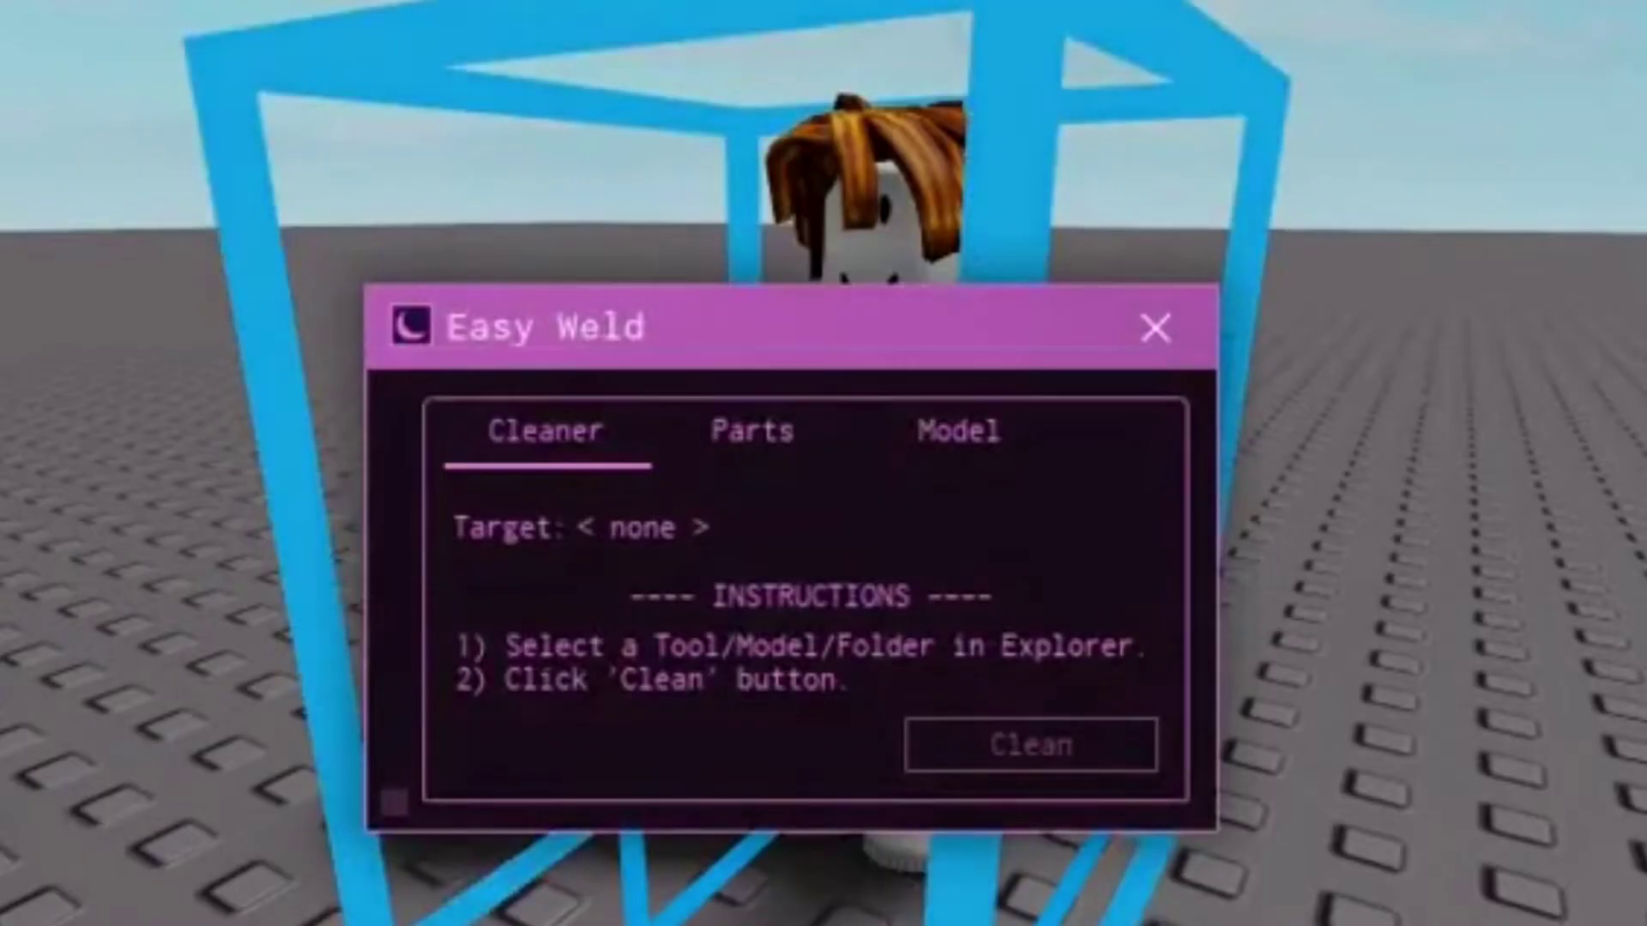
pyautogui.click(753, 431)
pyautogui.click(472, 753)
pyautogui.click(1017, 745)
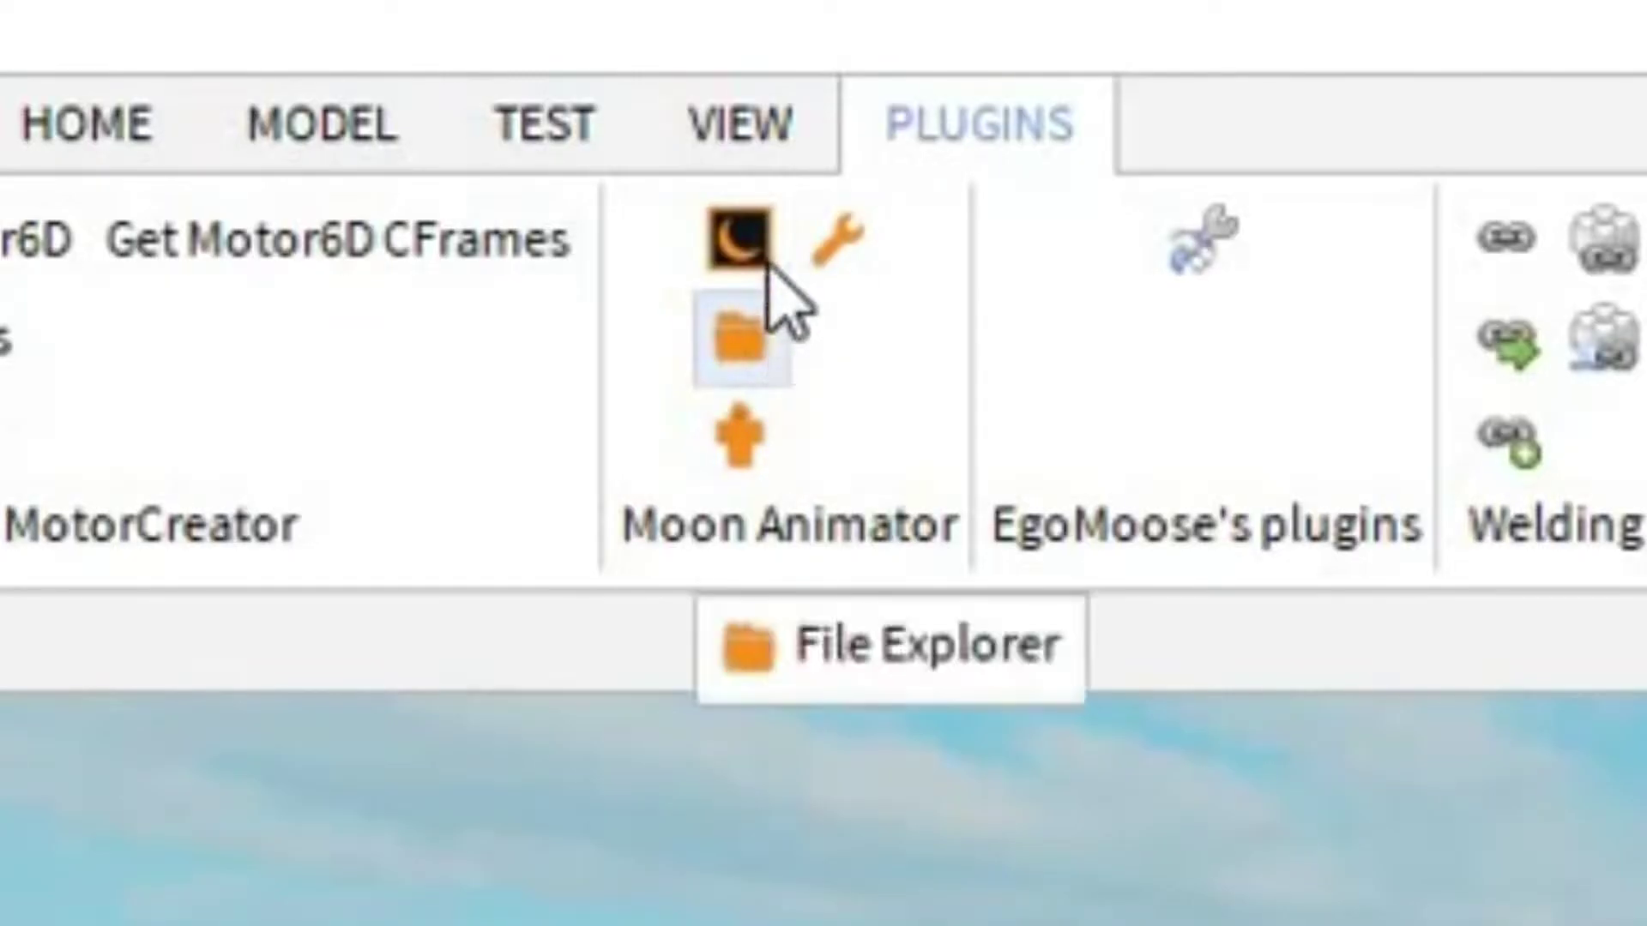
# Create a new Moon Animator file of type Animation named "ehehfhf"
pyautogui.click(766, 253)
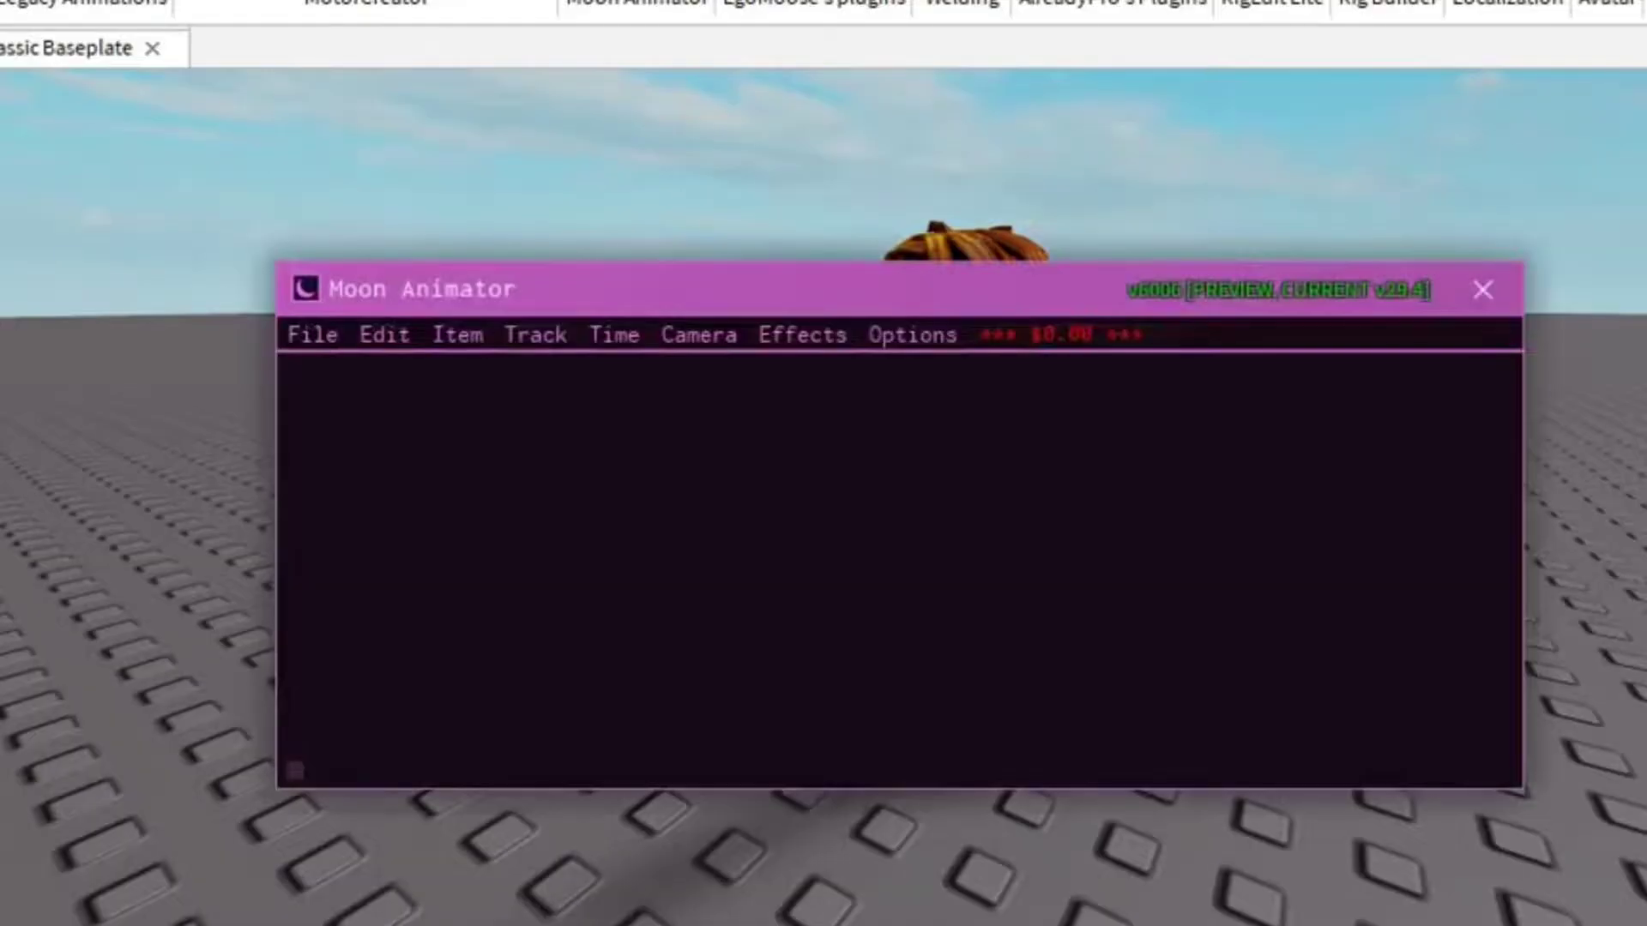
pyautogui.click(313, 334)
pyautogui.click(373, 415)
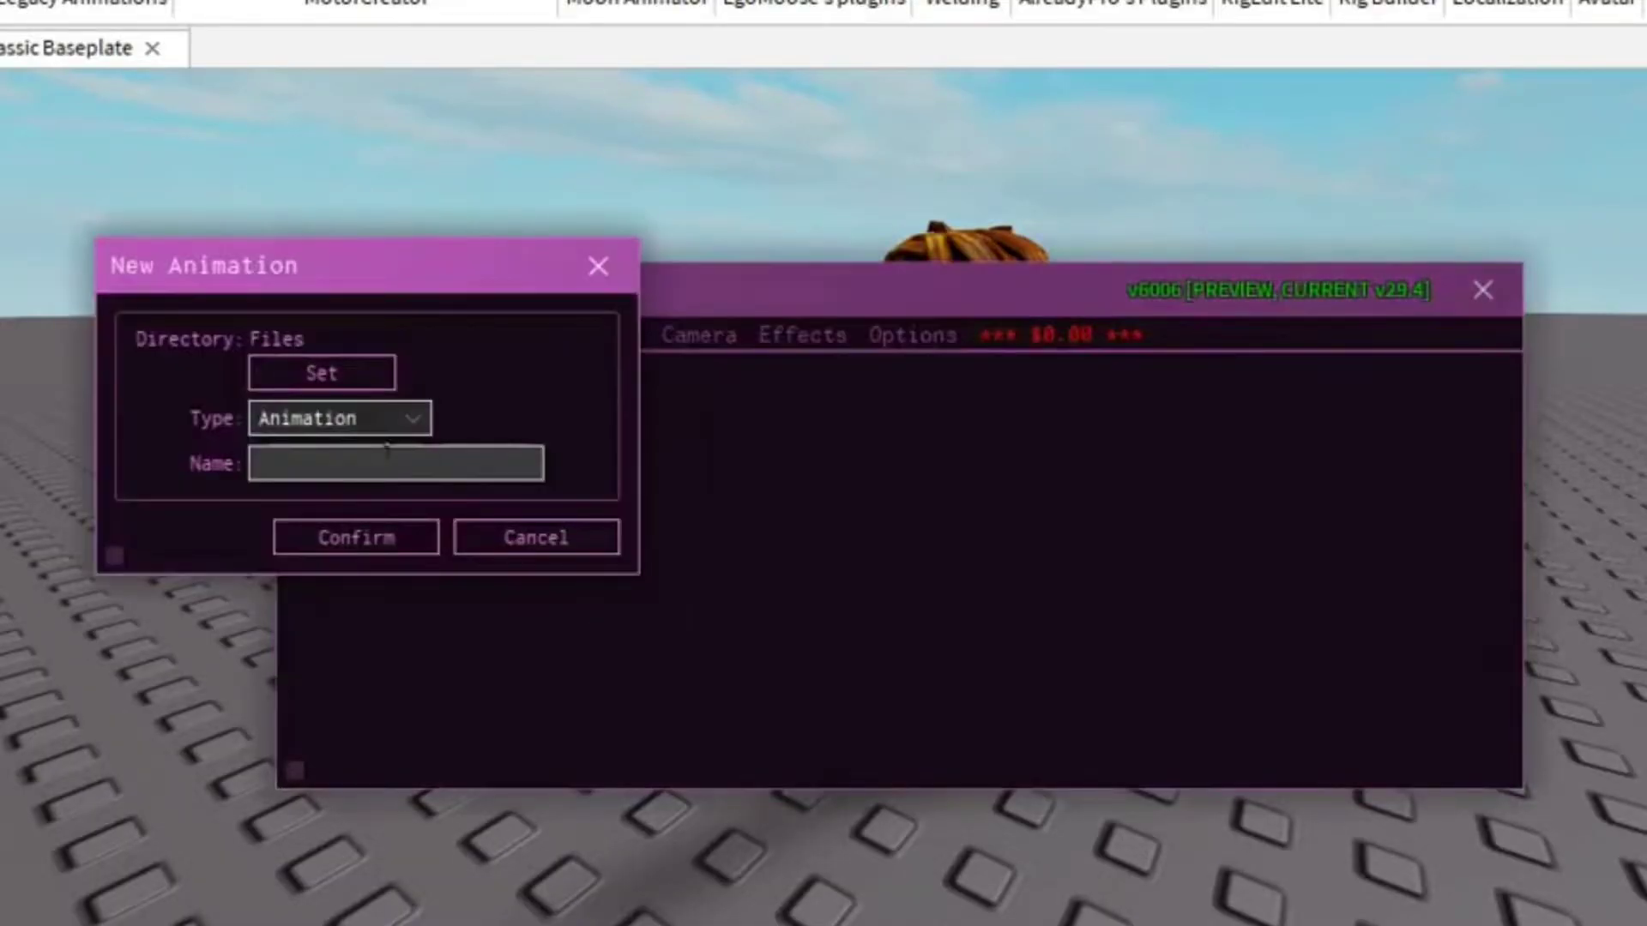
pyautogui.write('eh')
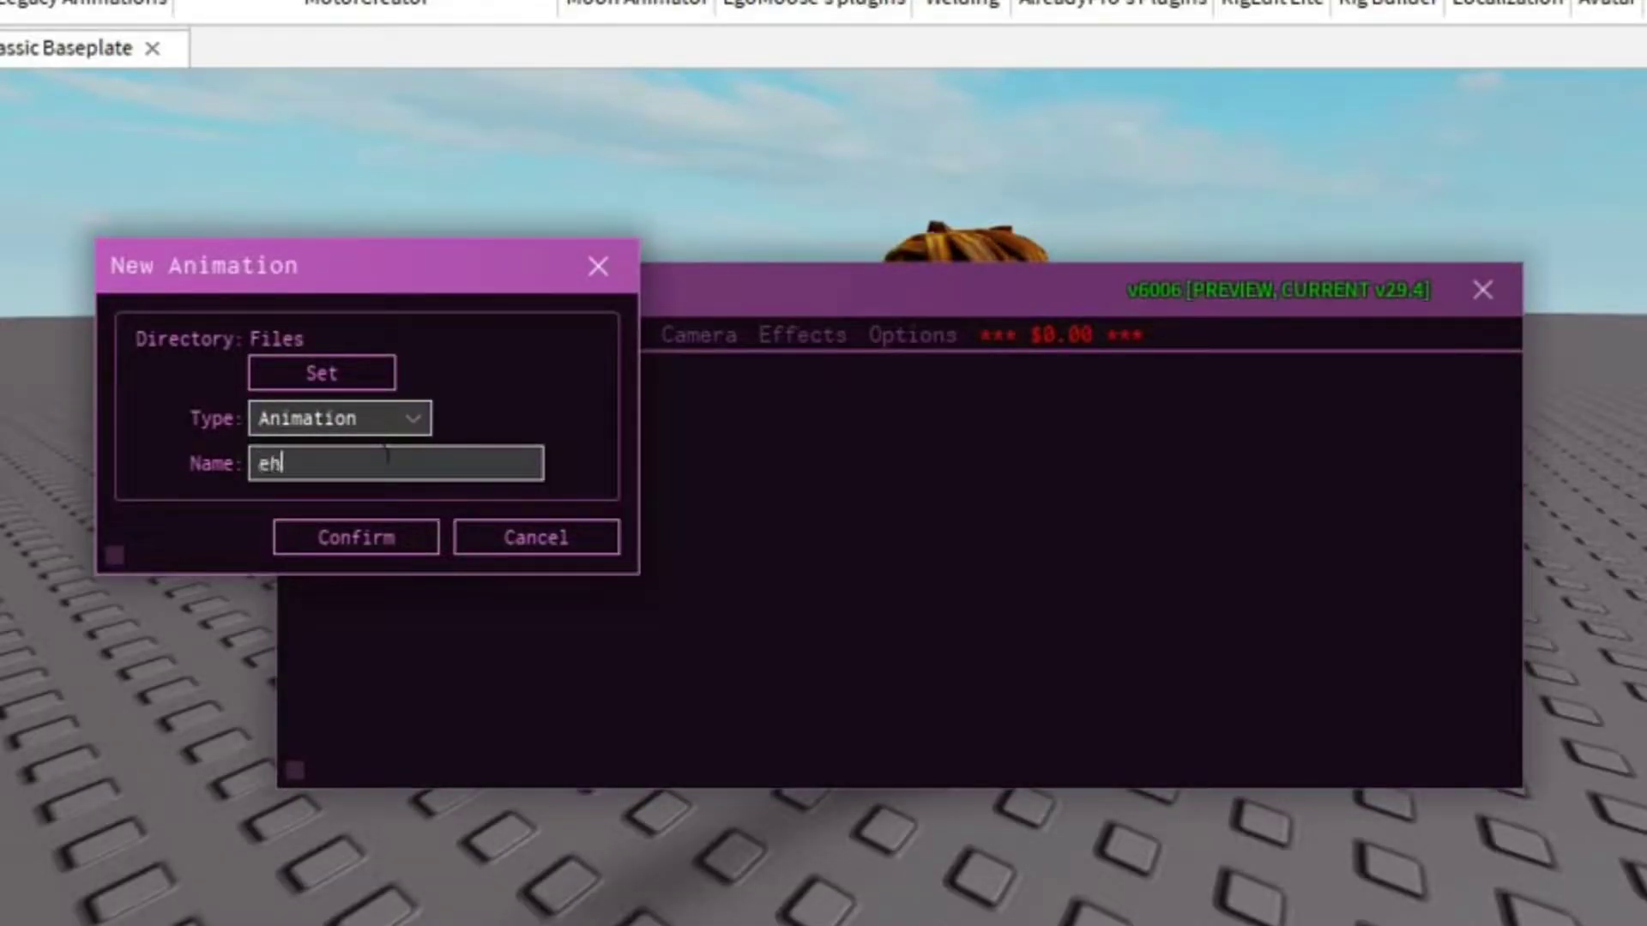
pyautogui.write('ehfhf')
pyautogui.press('Return')
# Add the character model to the animation as an item with its Rig property
pyautogui.moveTo(697, 290); pyautogui.dragTo(1316, 539)
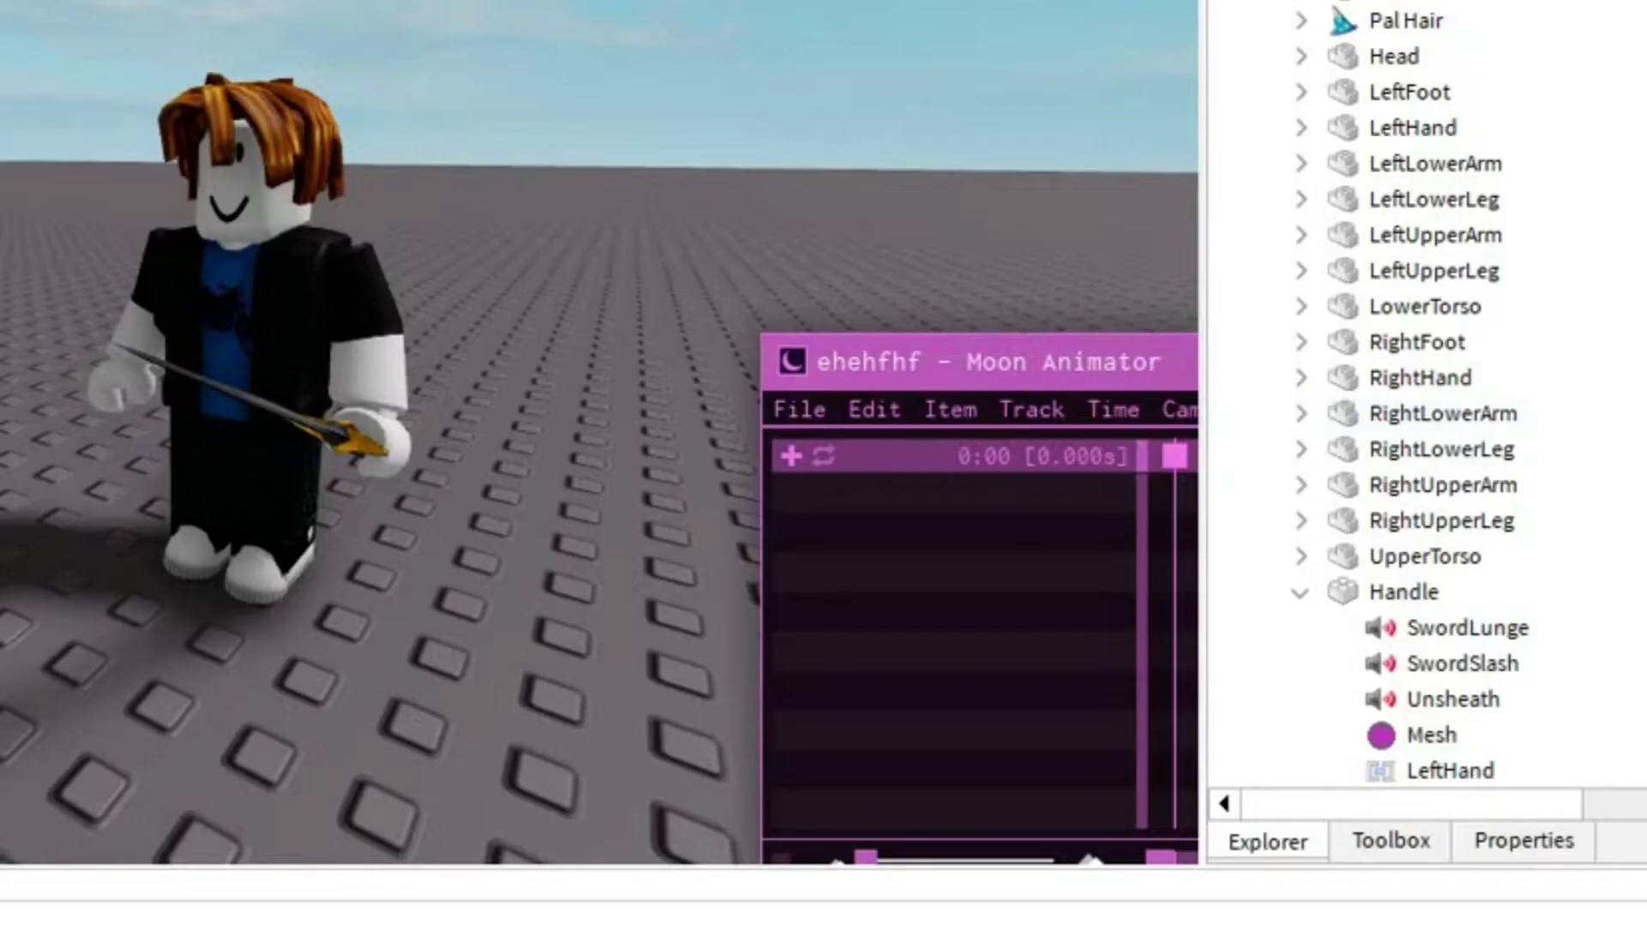
pyautogui.click(1056, 548)
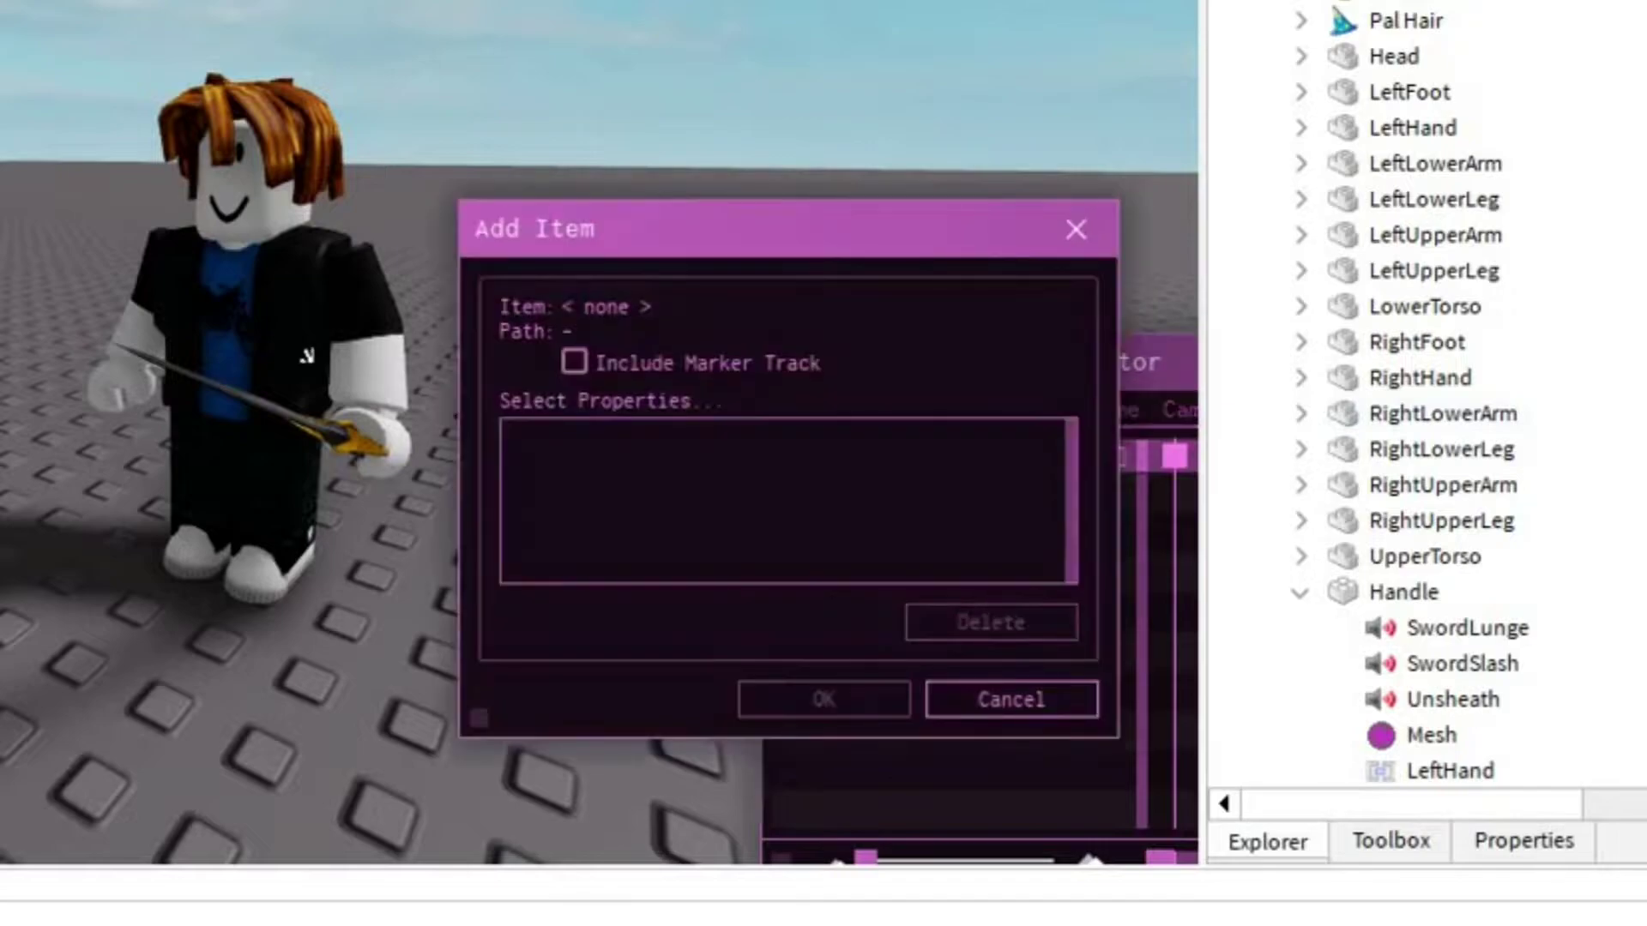
pyautogui.click(306, 355)
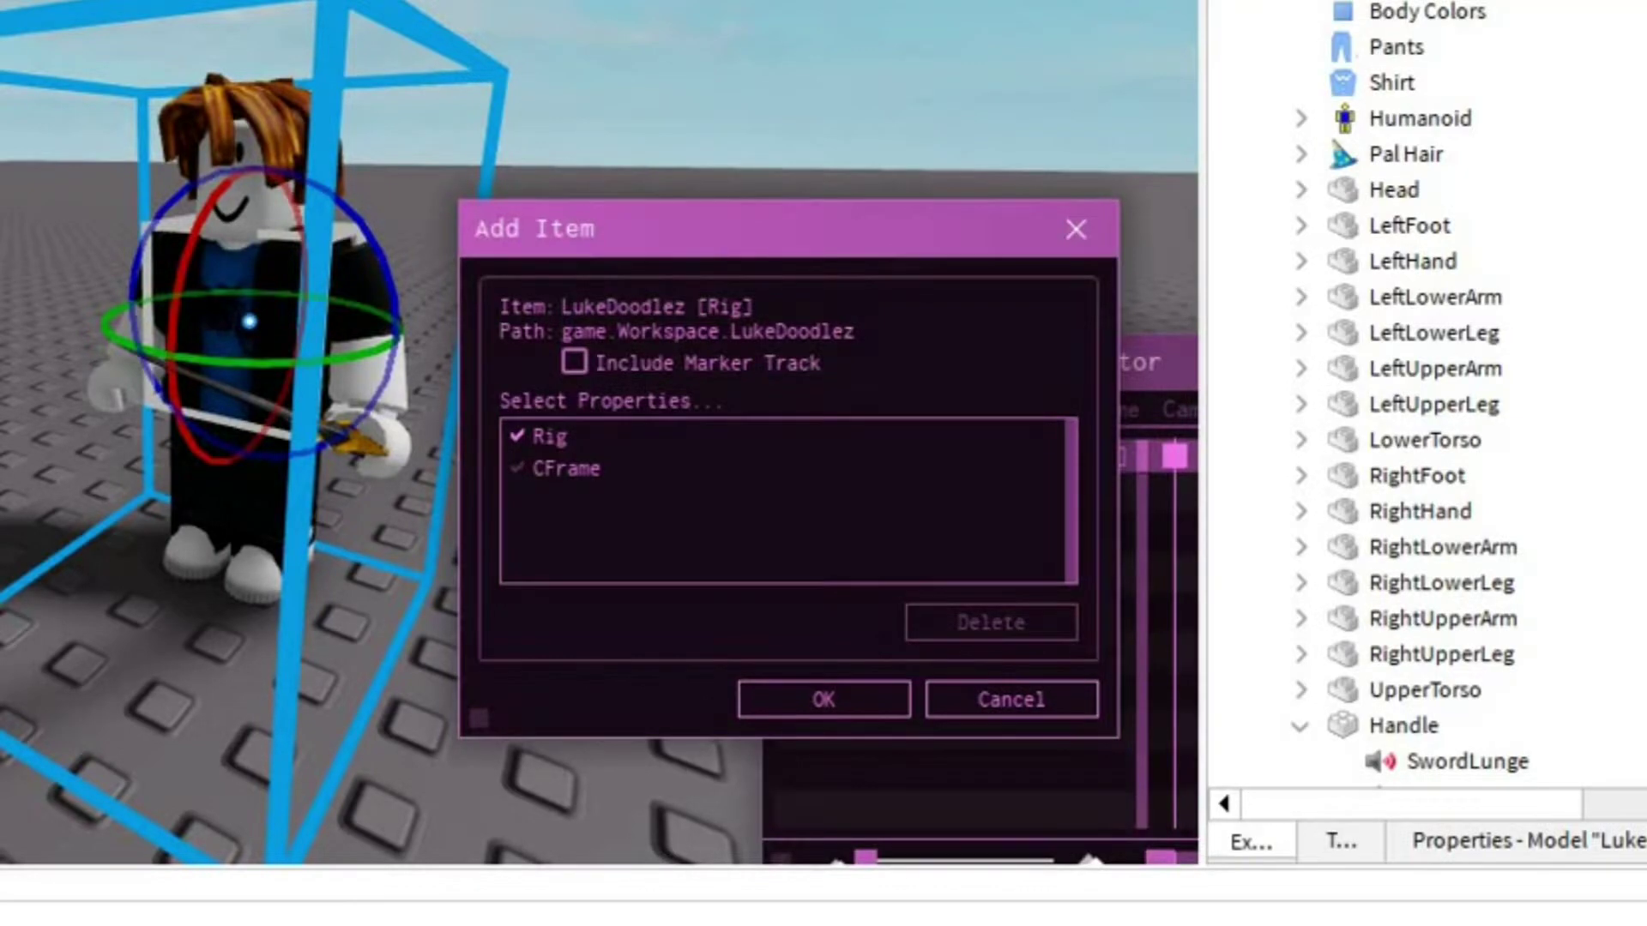
pyautogui.click(823, 699)
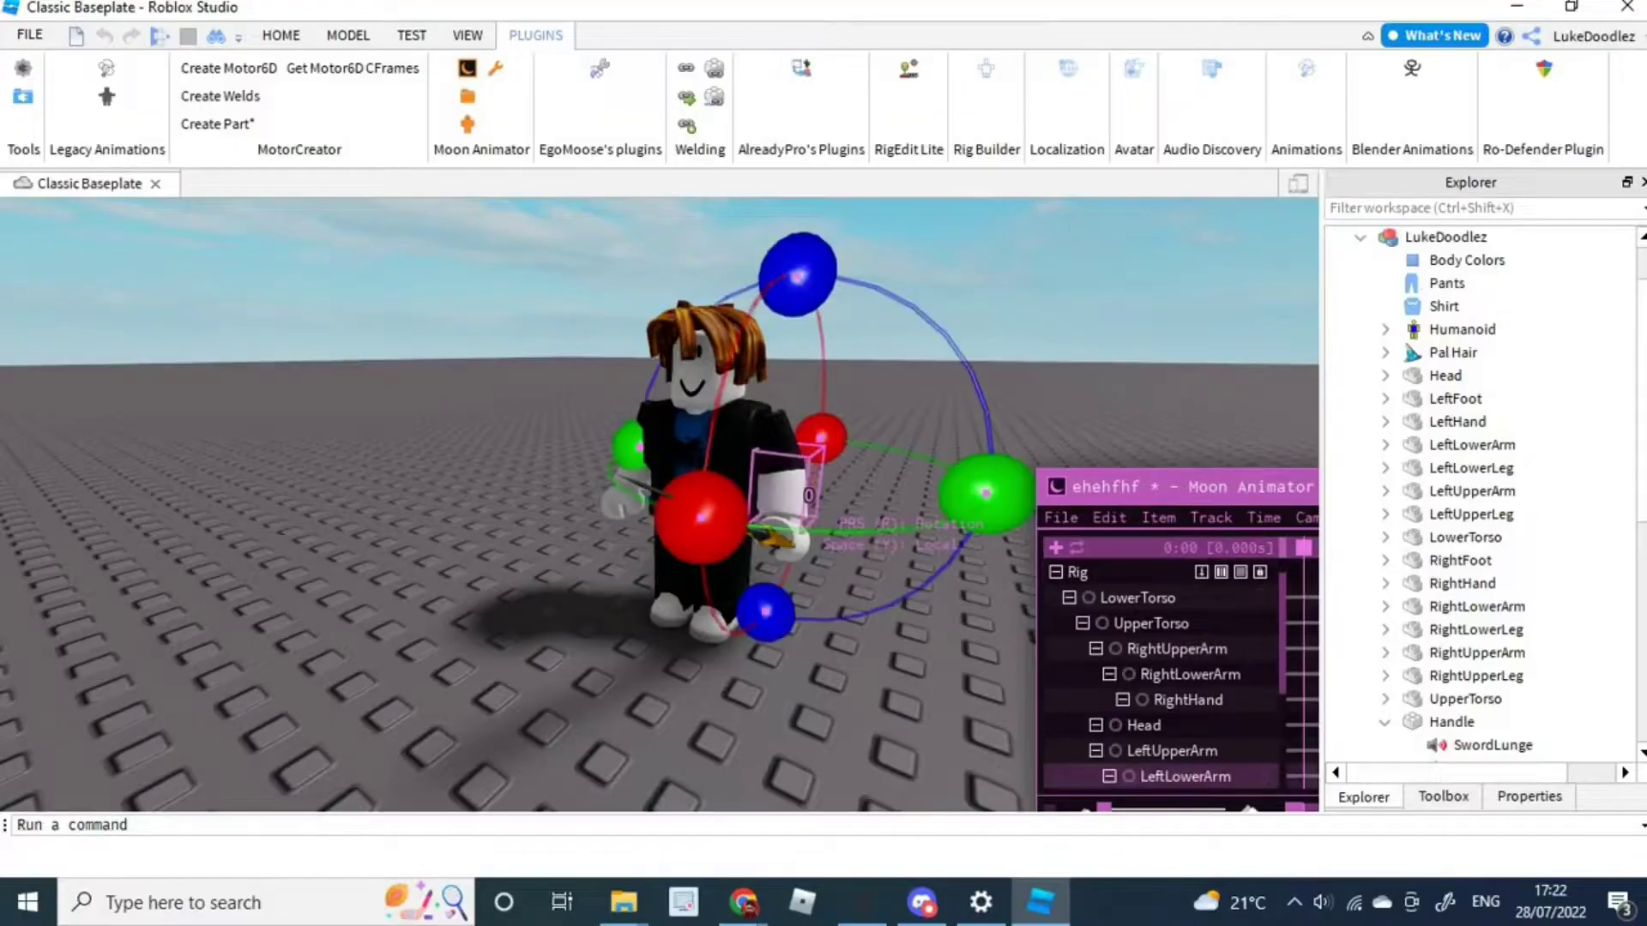
# Rotate the character's left arm at 0:00 to pose it with the sword raised across the body
pyautogui.click(397, 311)
pyautogui.moveTo(901, 515); pyautogui.dragTo(922, 641)
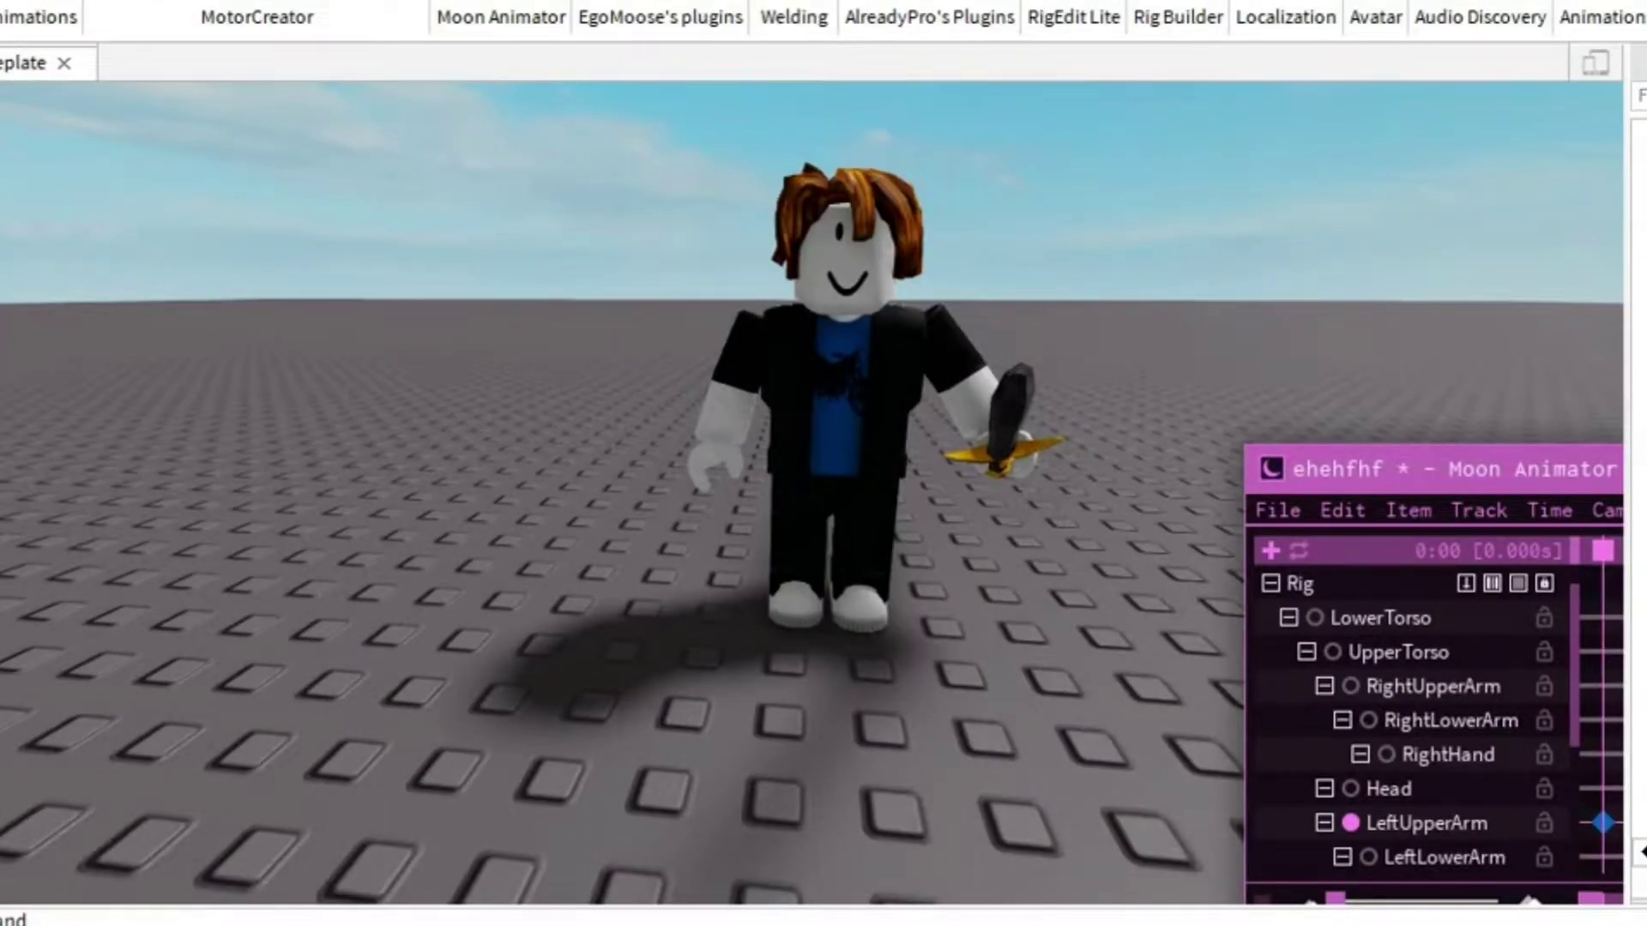
pyautogui.click(951, 365)
pyautogui.press('d')
pyautogui.press('d')
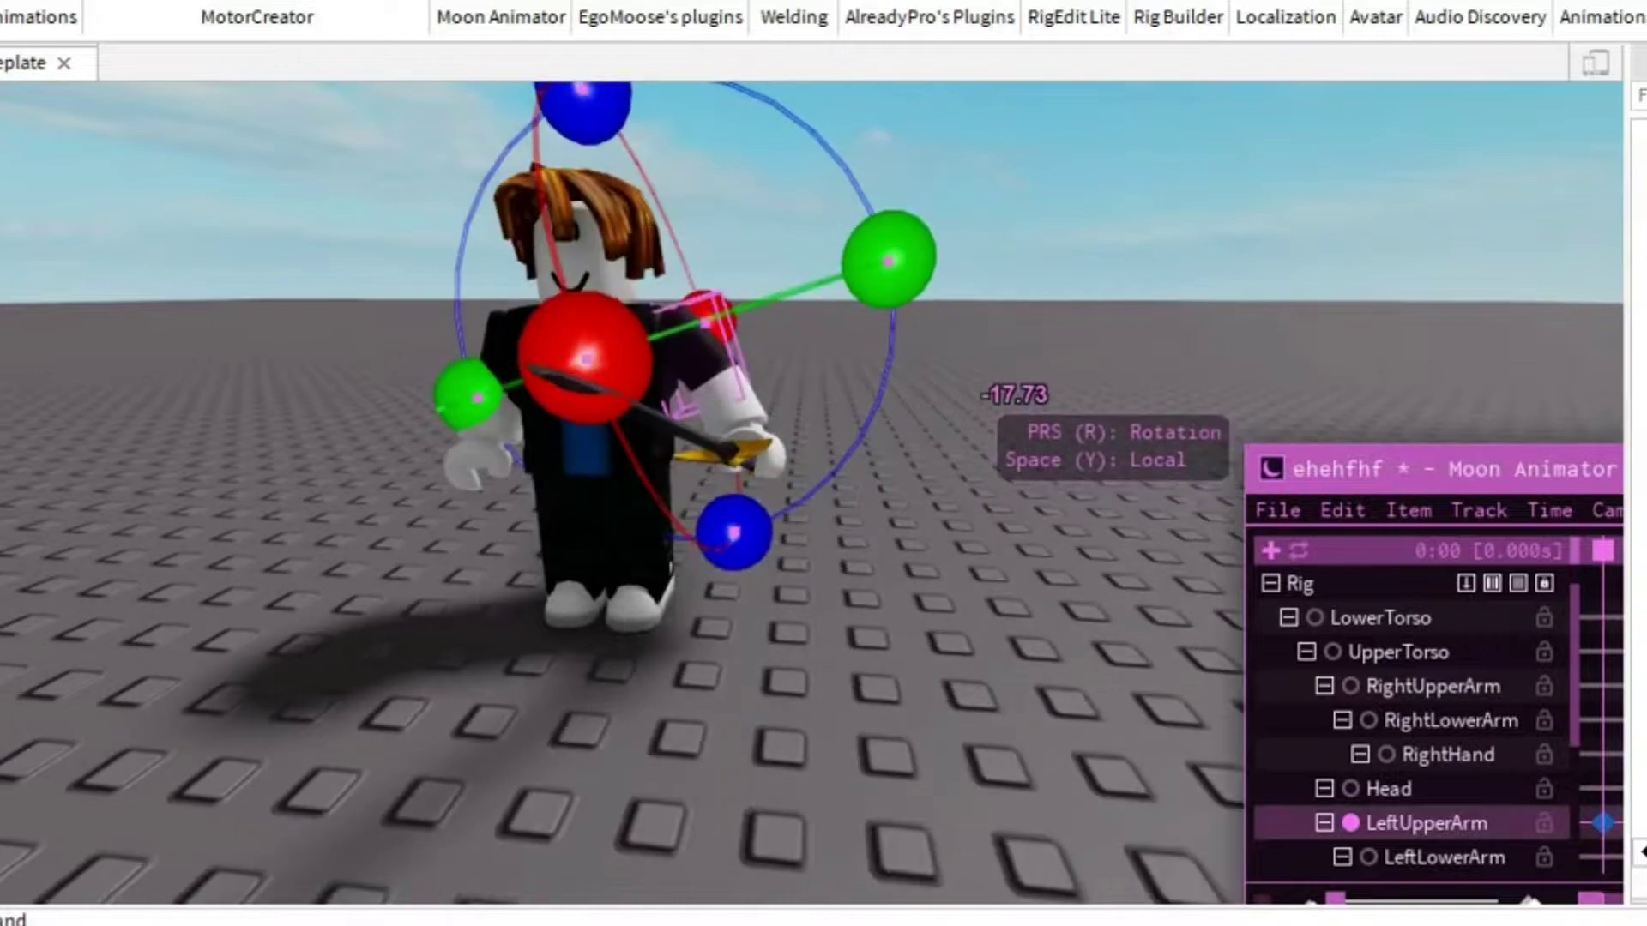
pyautogui.press('r')
pyautogui.moveTo(885, 263); pyautogui.dragTo(874, 265)
pyautogui.press('r')
pyautogui.moveTo(714, 562); pyautogui.dragTo(660, 541)
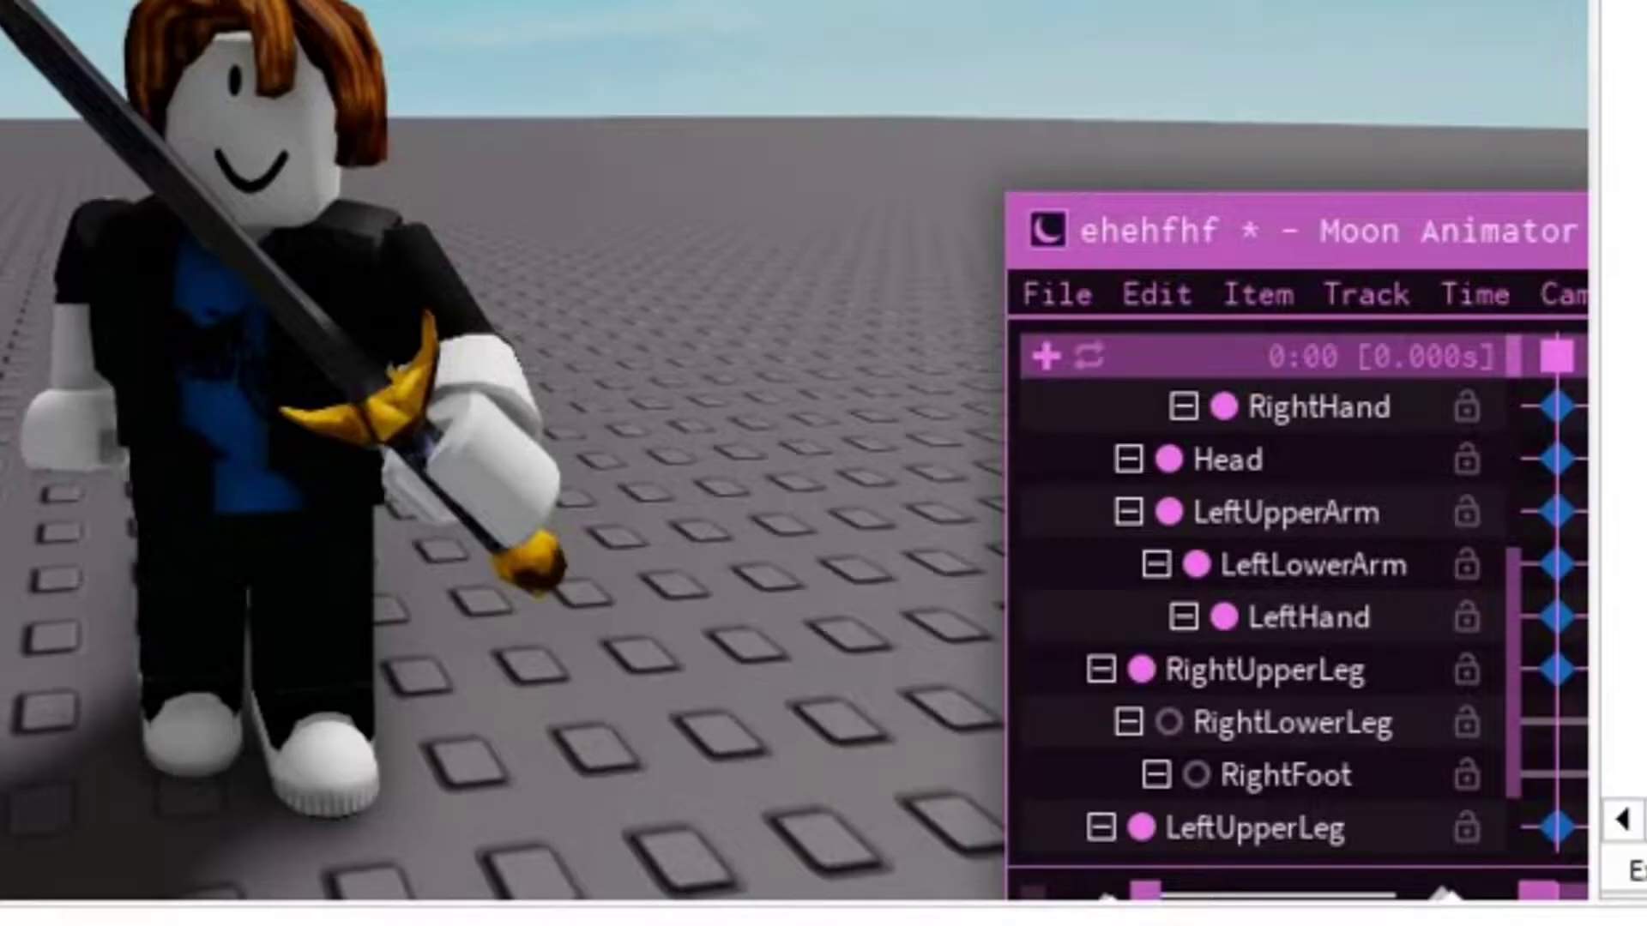
# Save the posed animation and anchor the character model
pyautogui.click(1057, 294)
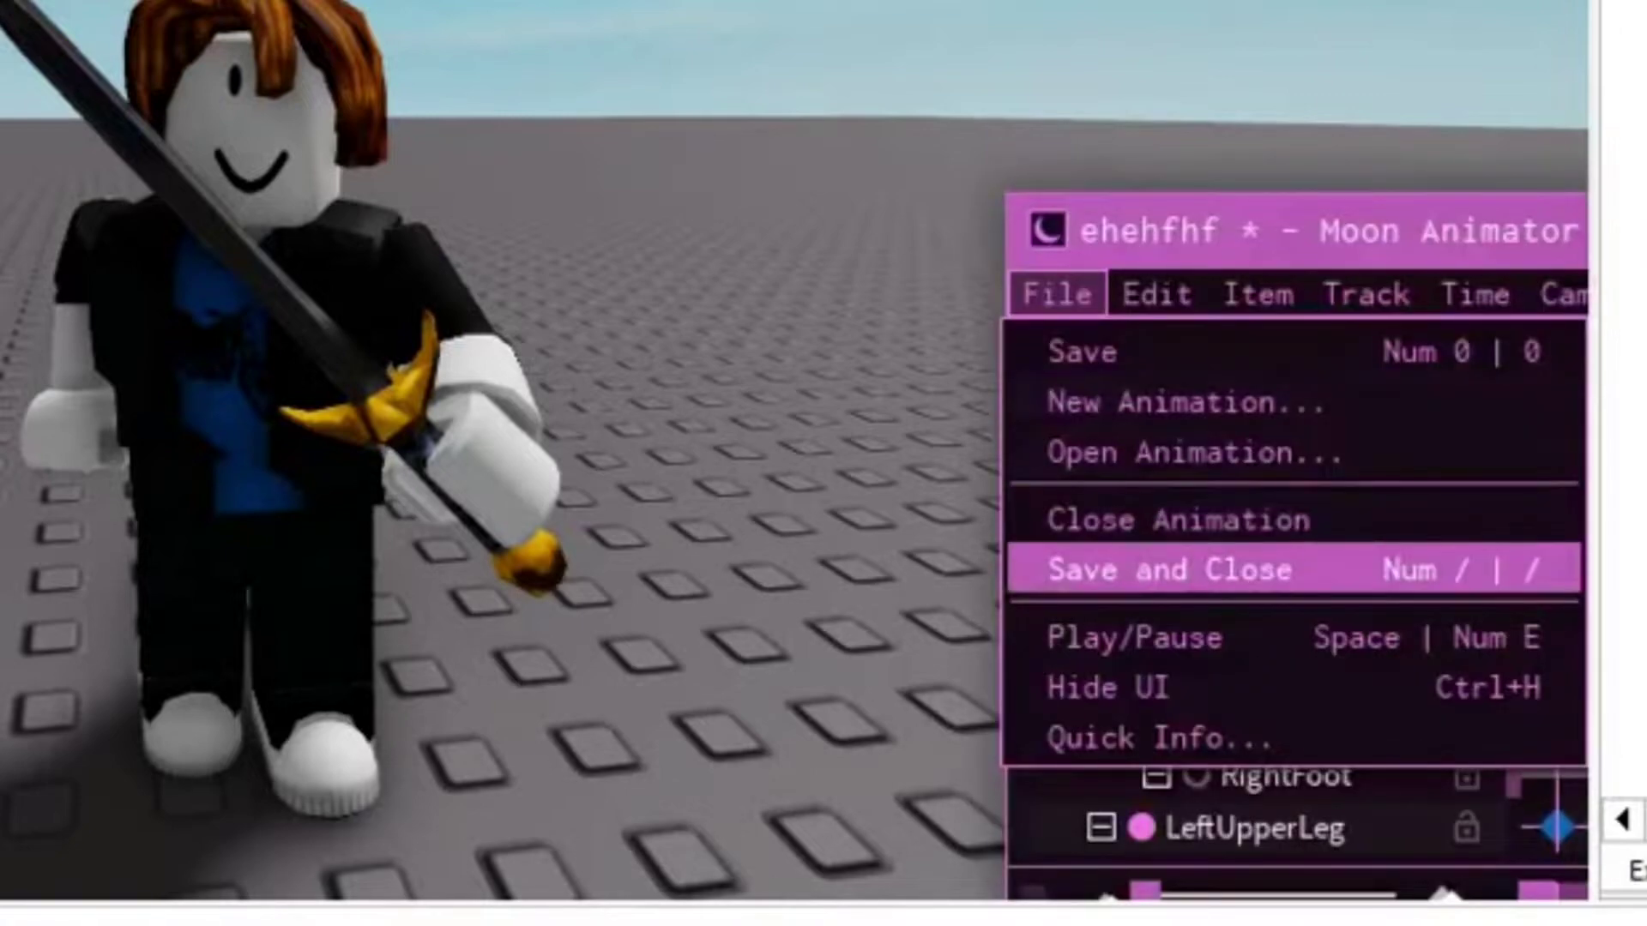
pyautogui.click(1083, 352)
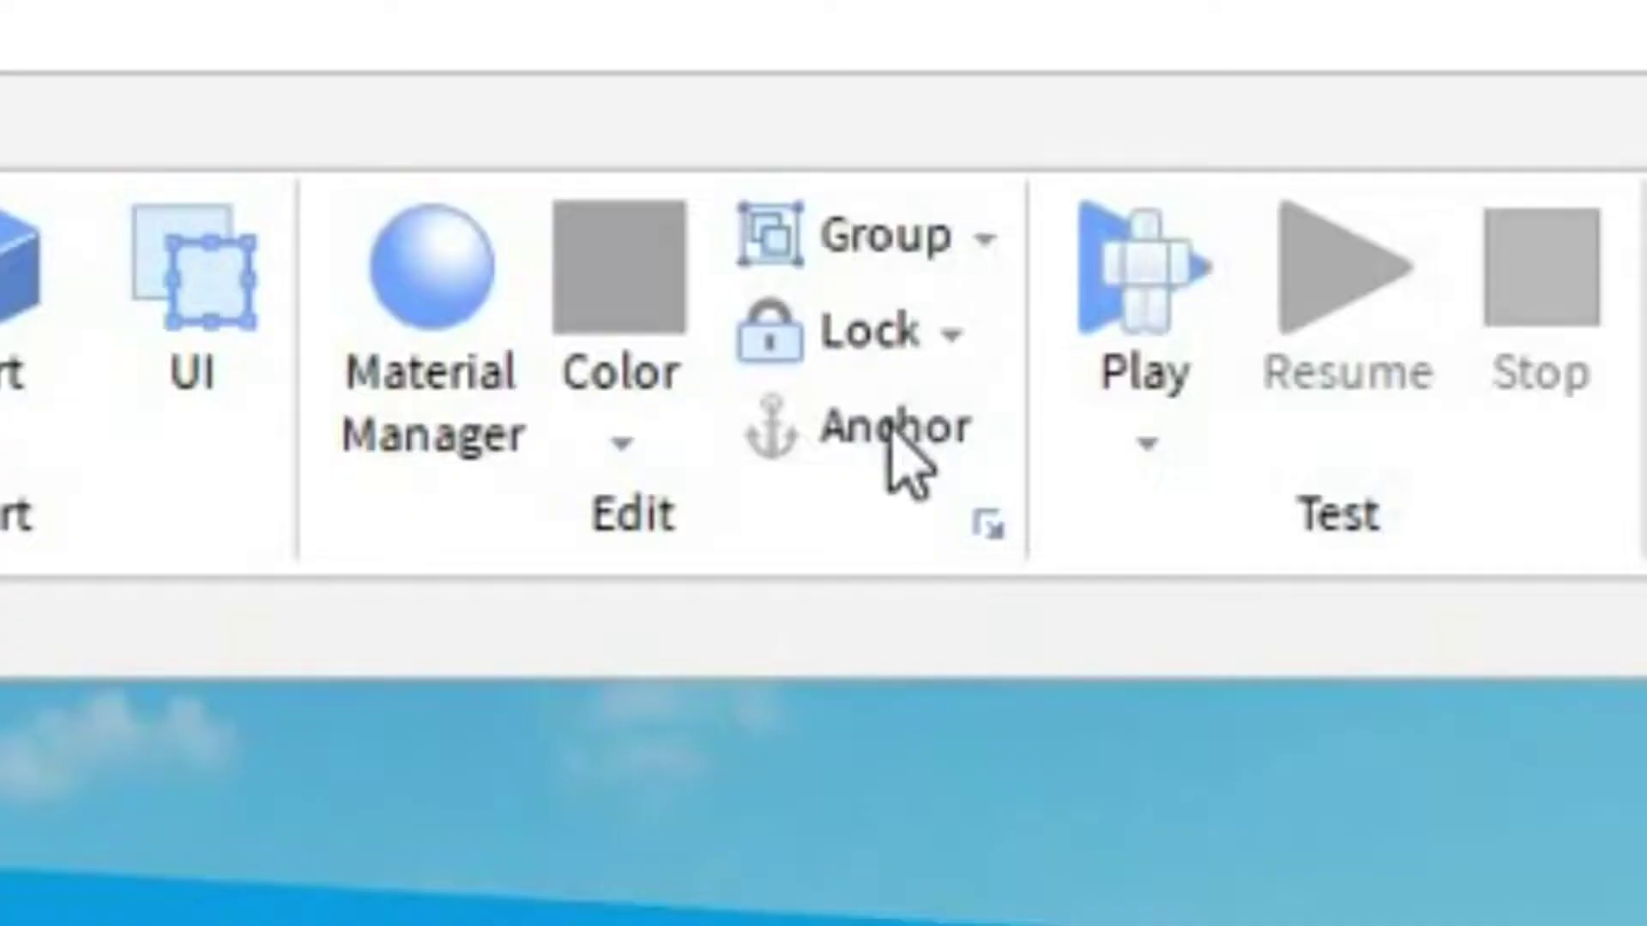
pyautogui.click(900, 454)
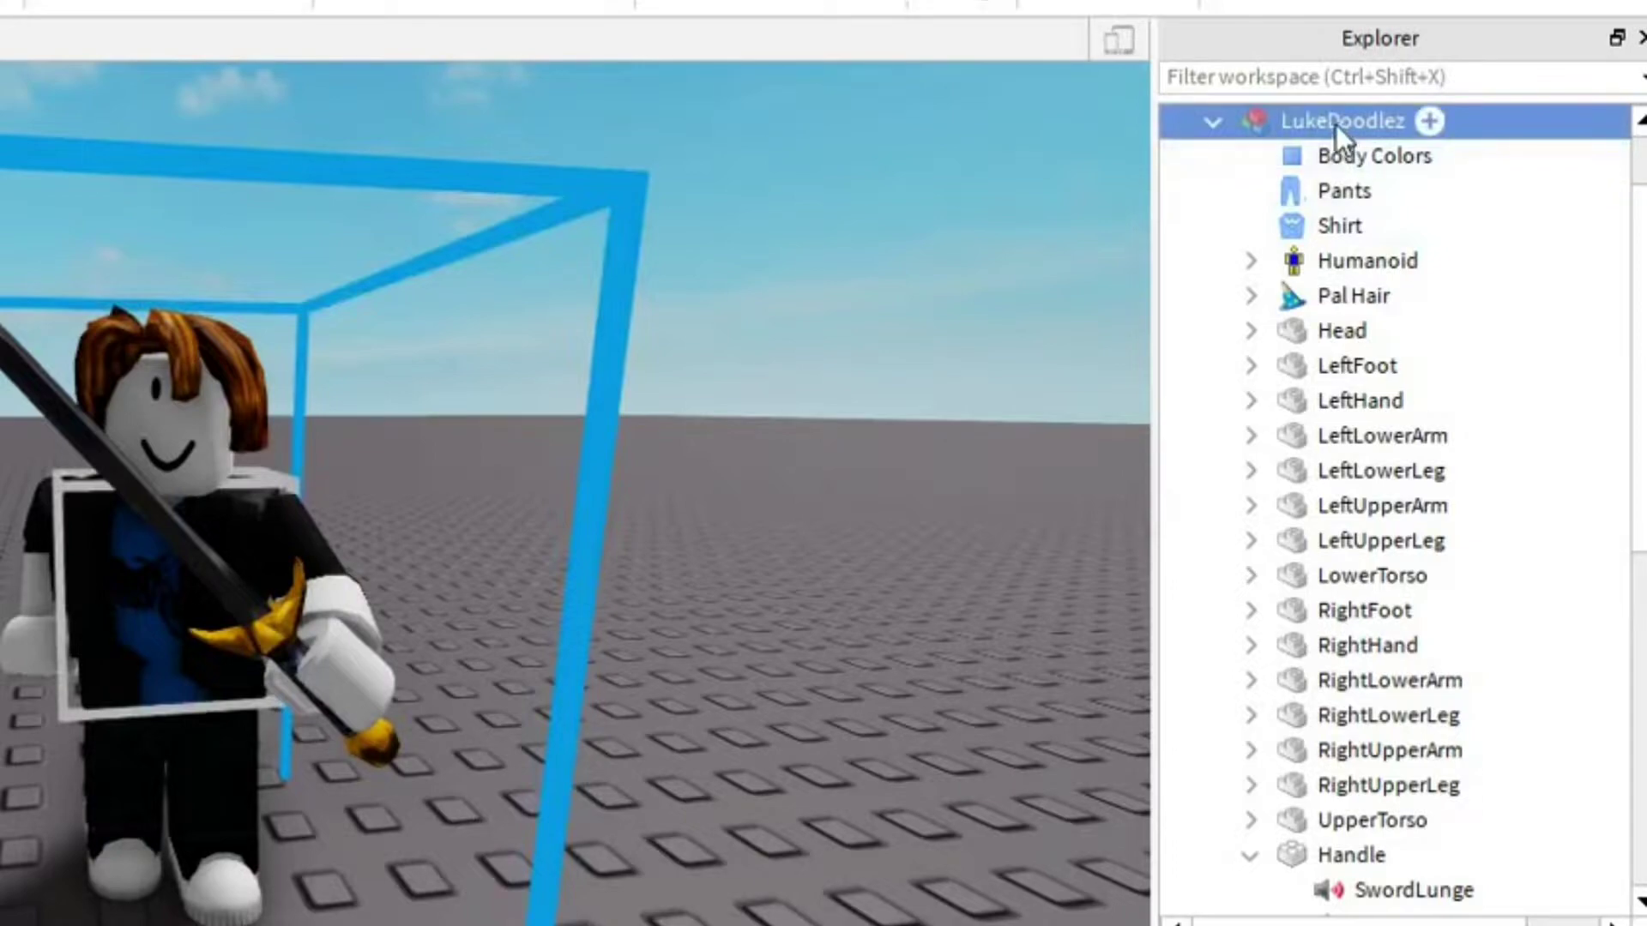
# Export the character model as the OBJ file "noob with sword" in the amog folder, and publish the game as "test thumbnail"
pyautogui.rightClick(1335, 125)
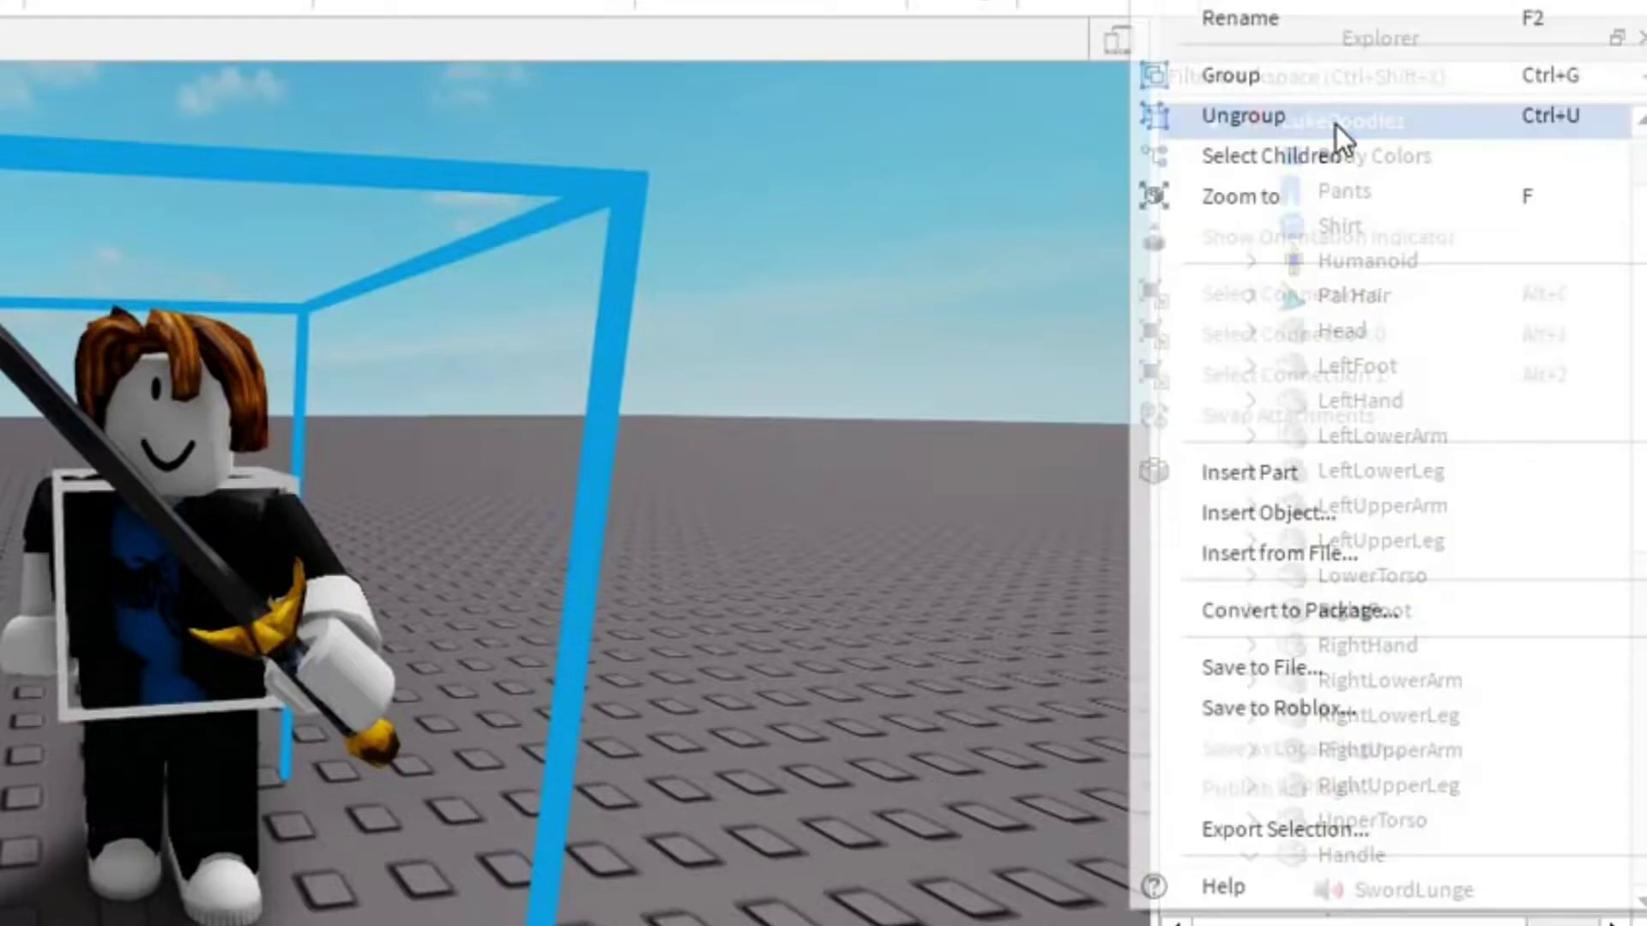
pyautogui.click(1338, 821)
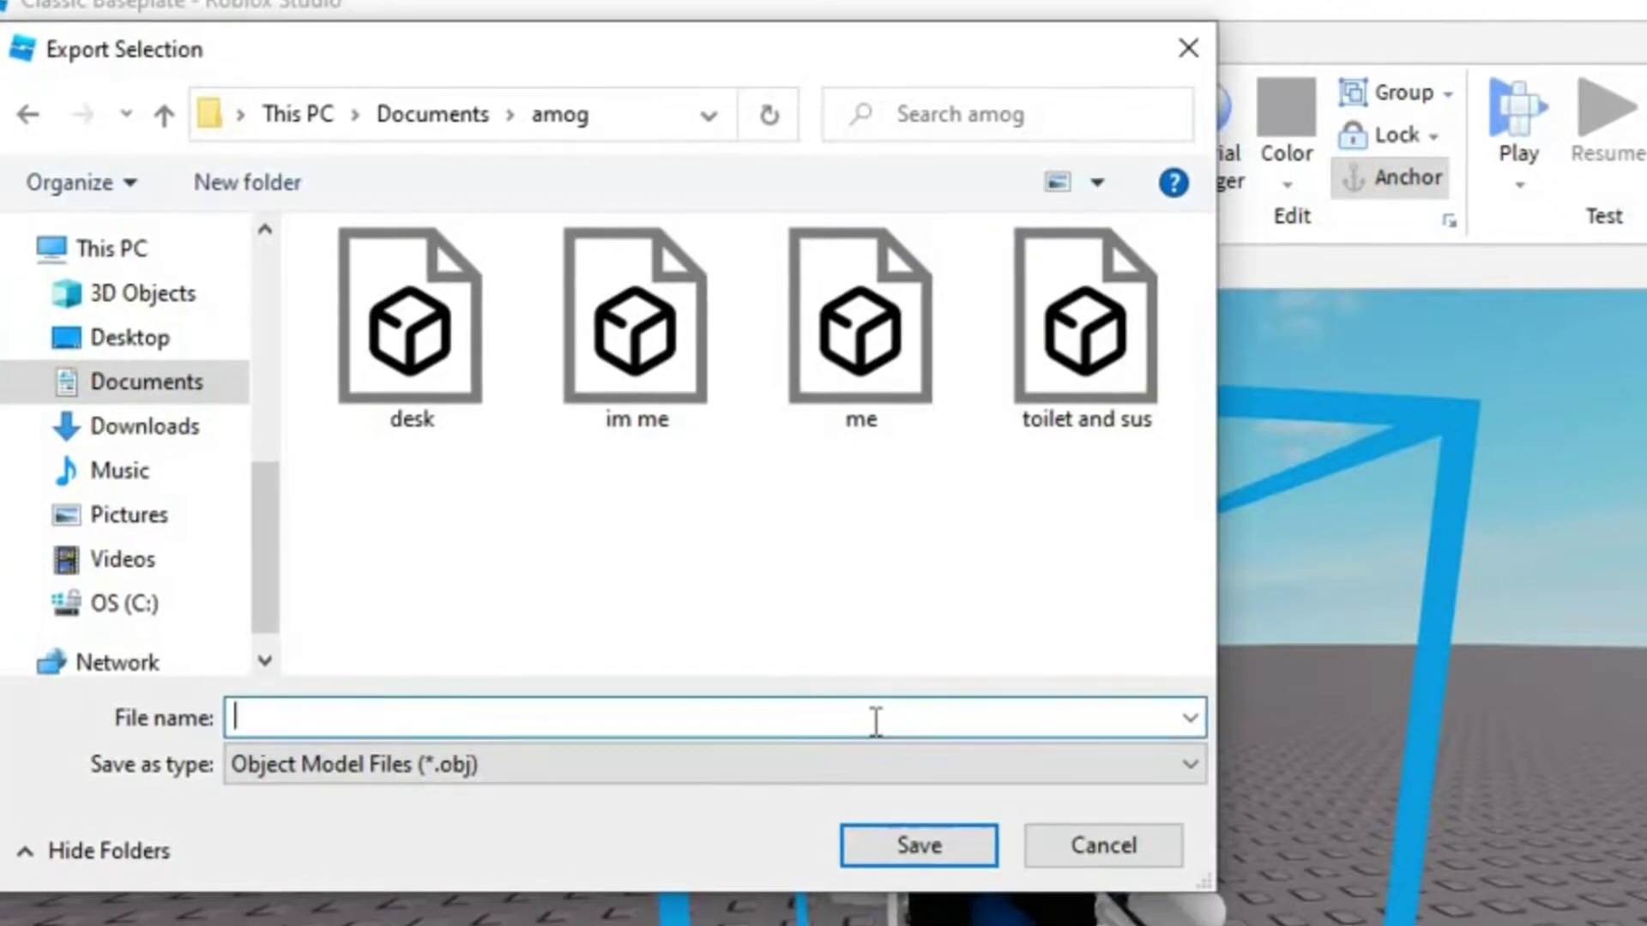
pyautogui.write('noob with swor')
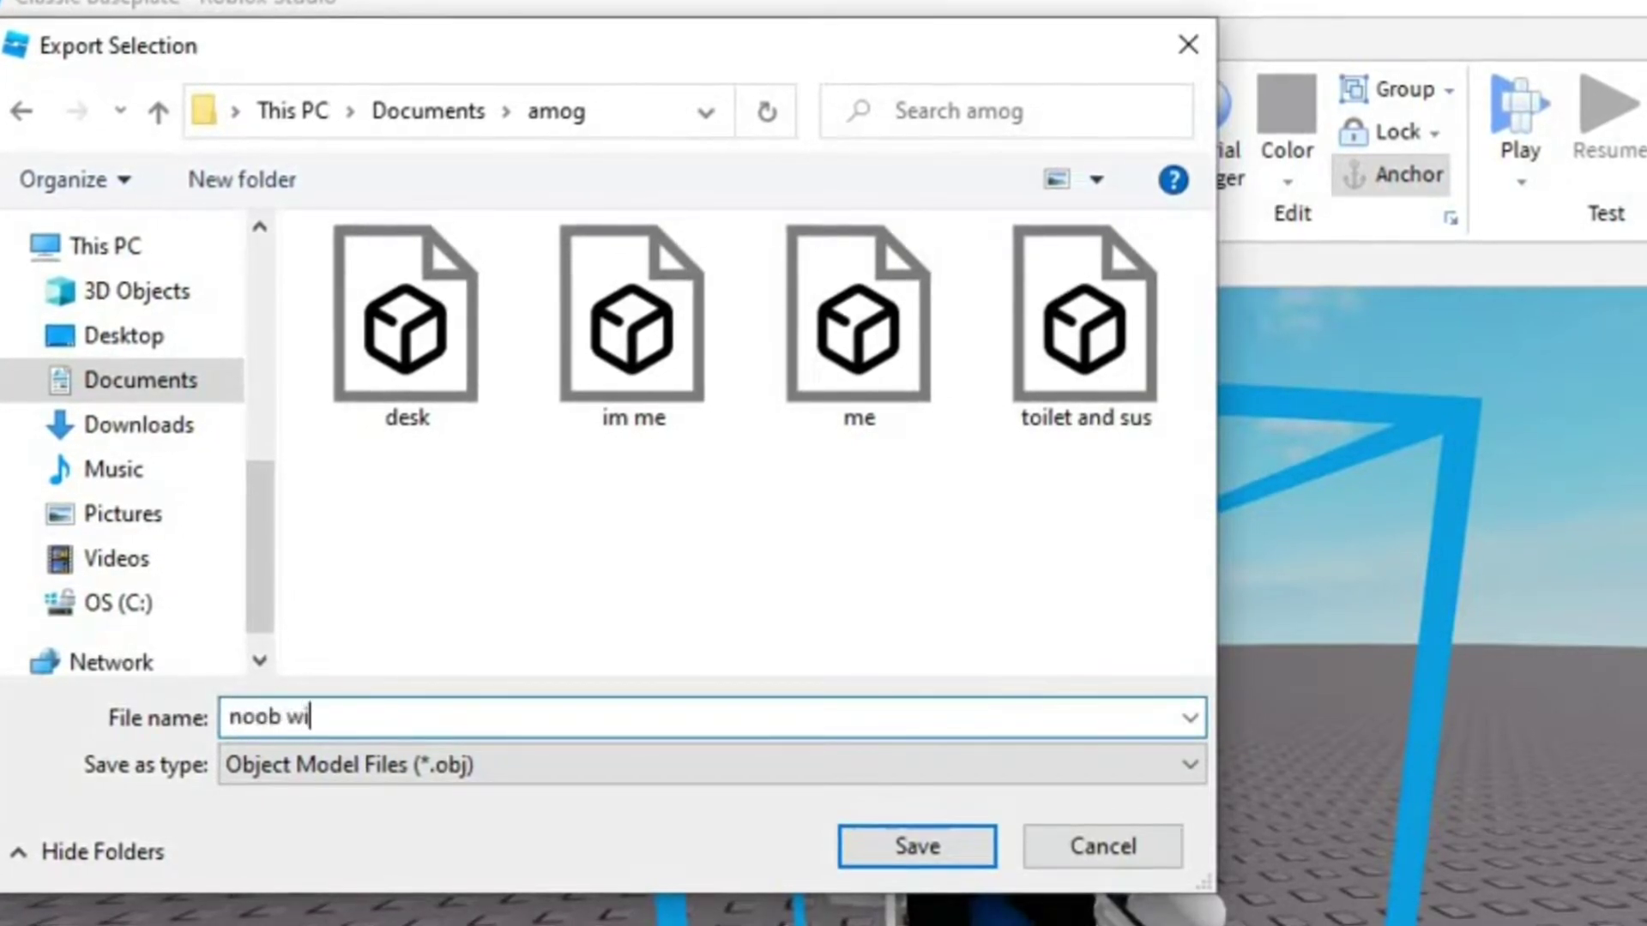
pyautogui.write('d')
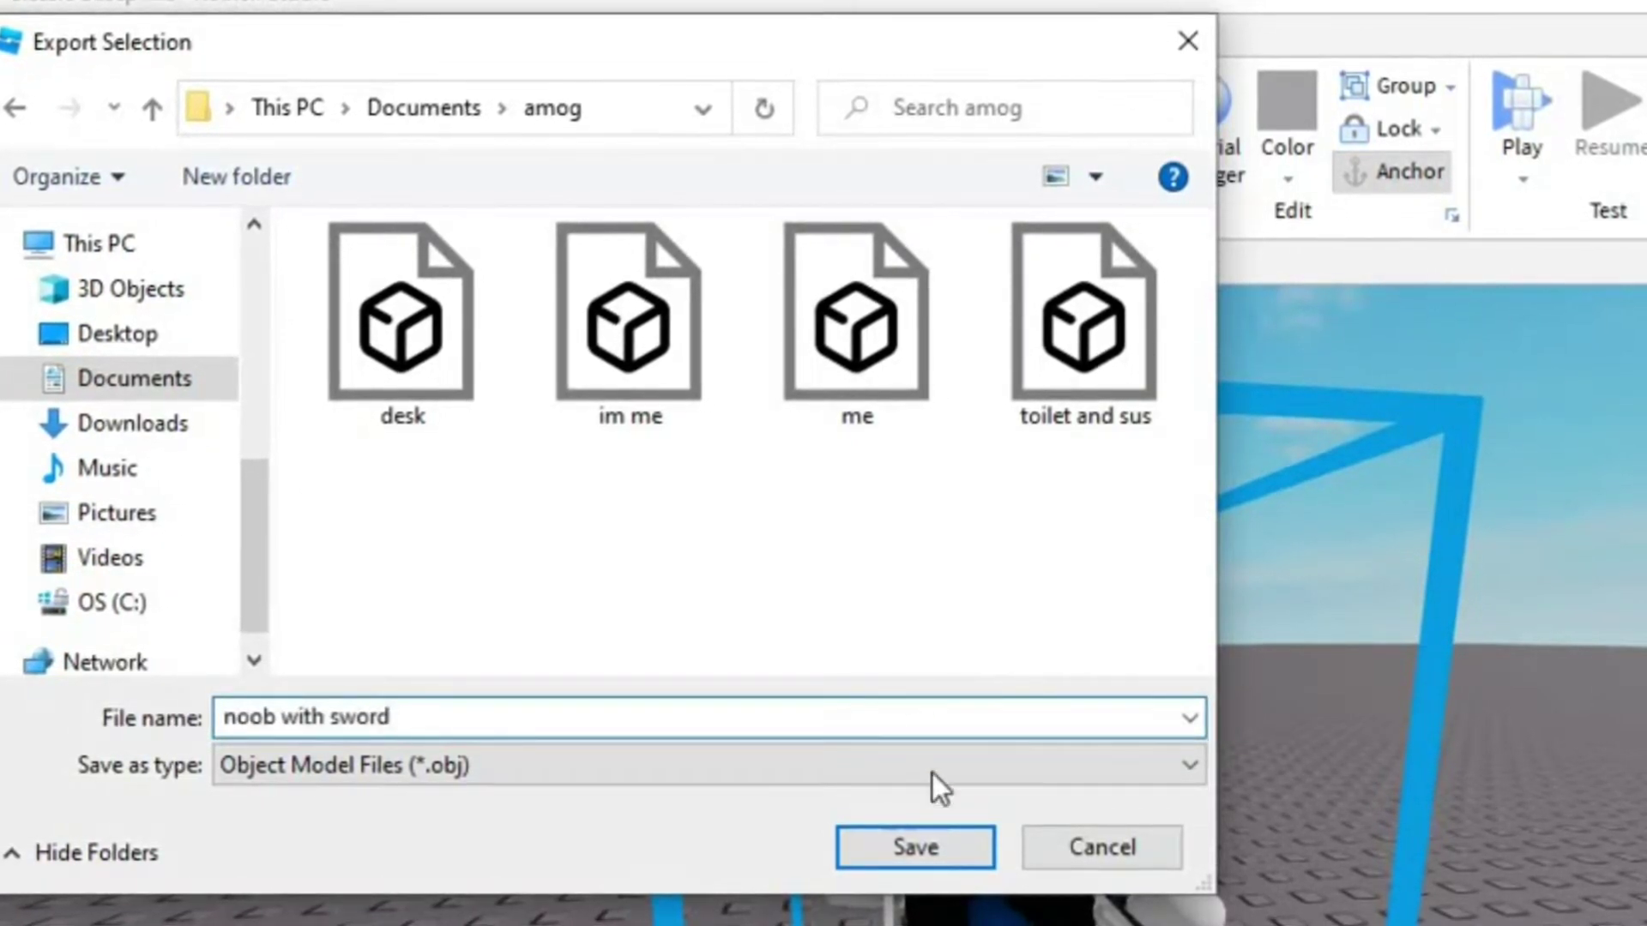
pyautogui.click(935, 849)
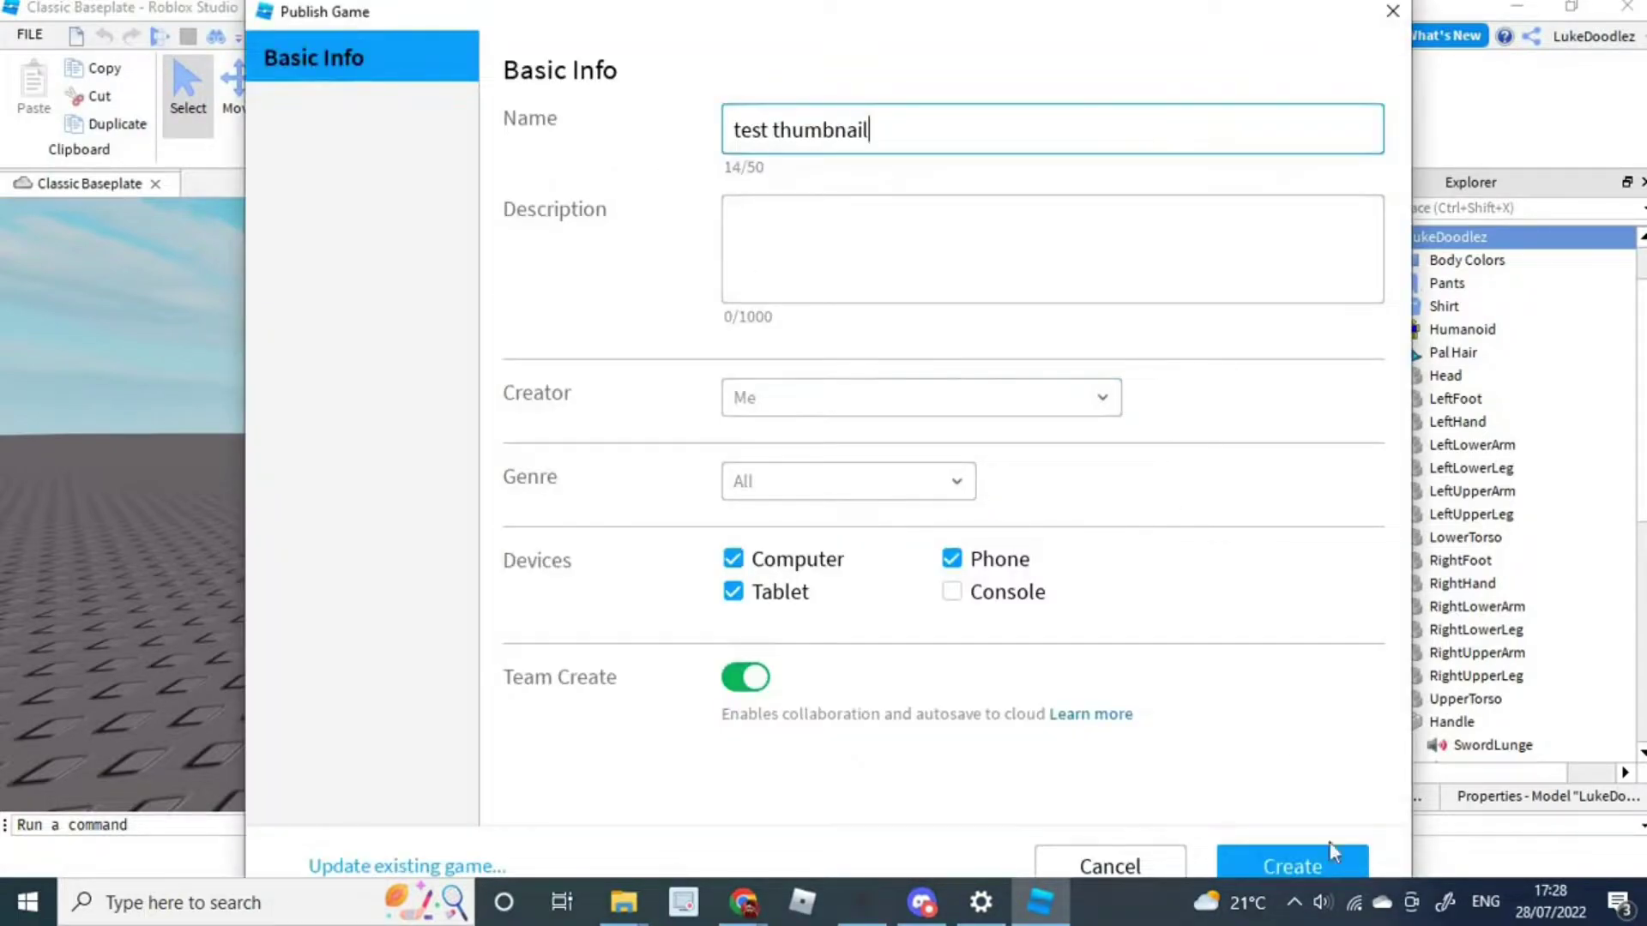
pyautogui.click(1320, 852)
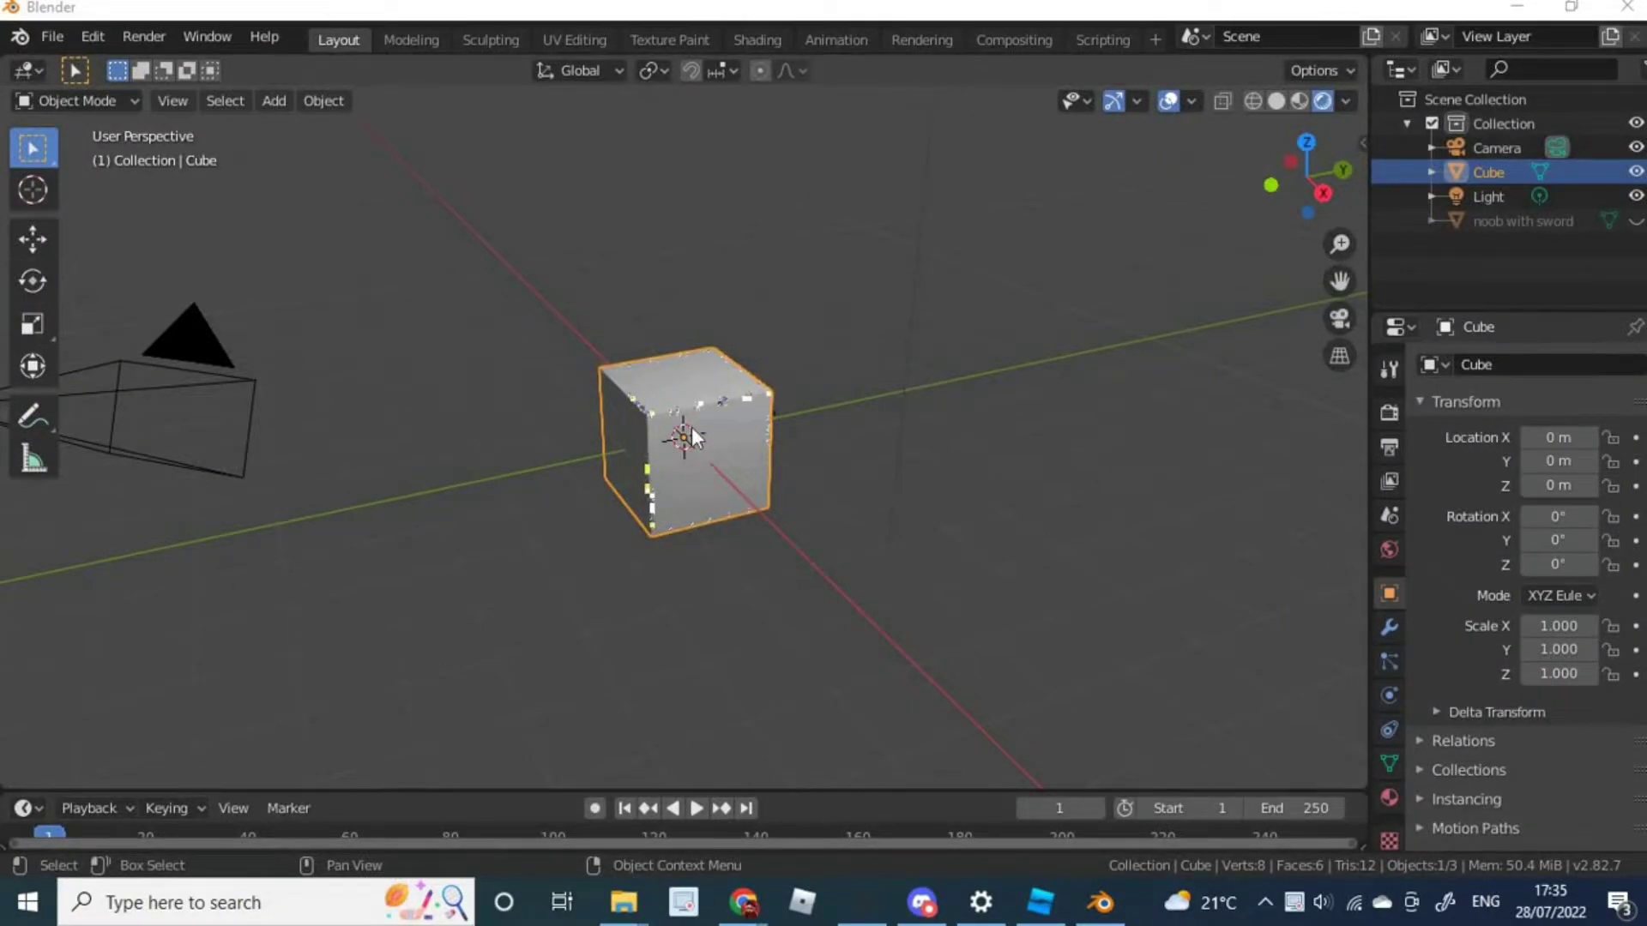
# Switch to Blender and delete the default cube from the scene
pyautogui.click(741, 539)
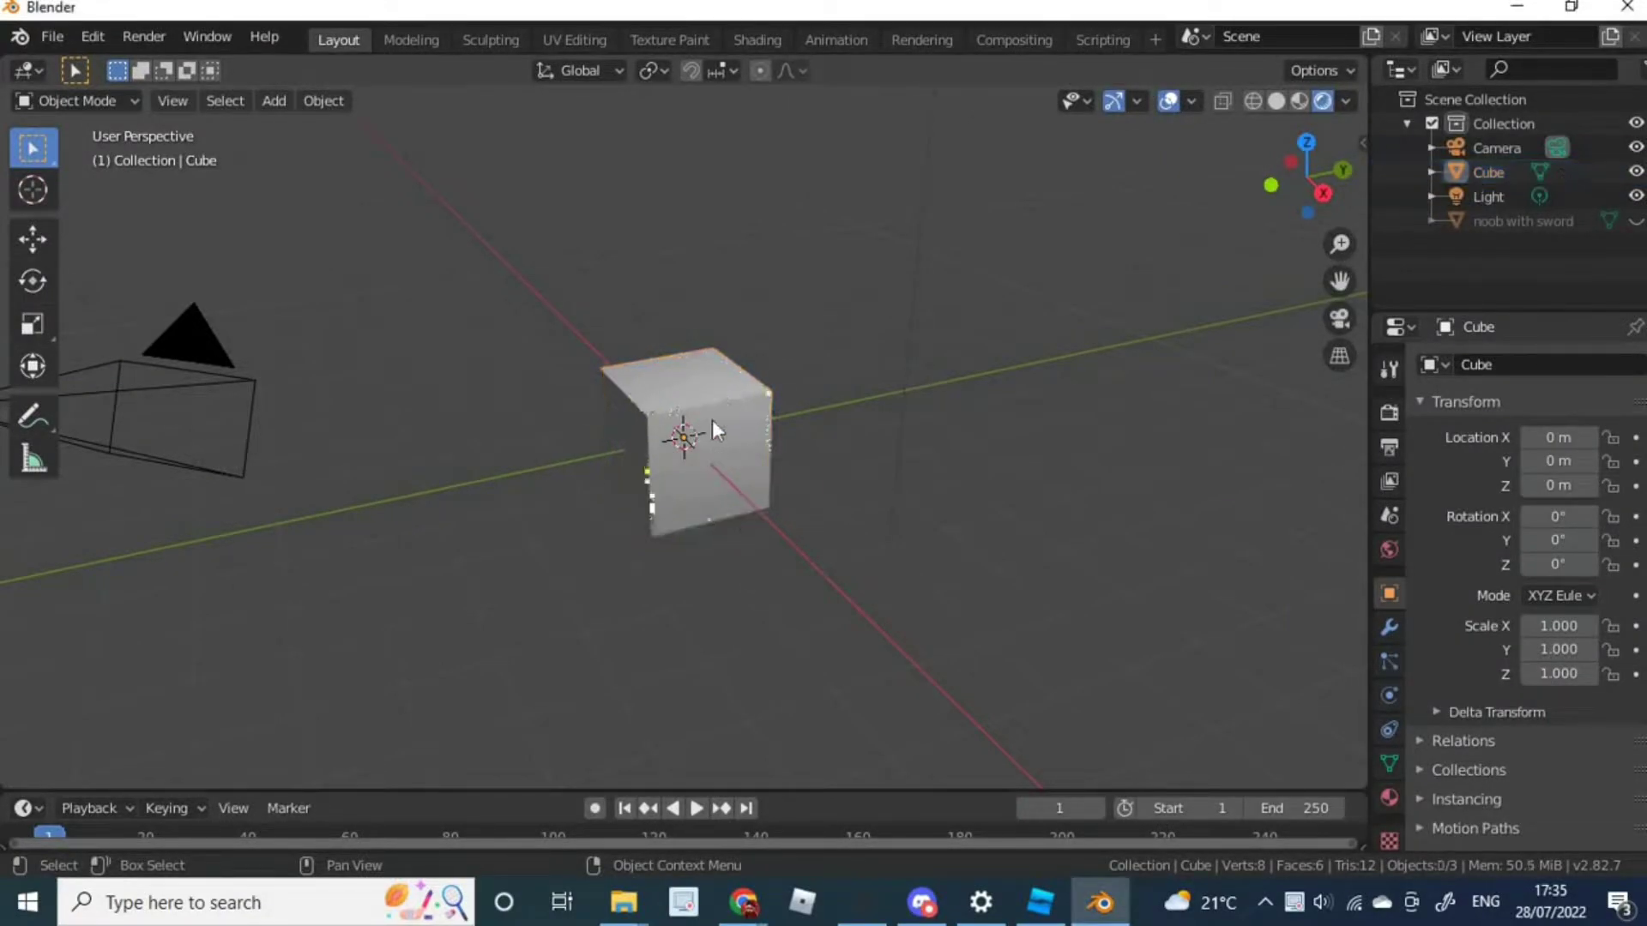
pyautogui.click(708, 425)
pyautogui.press('Delete')
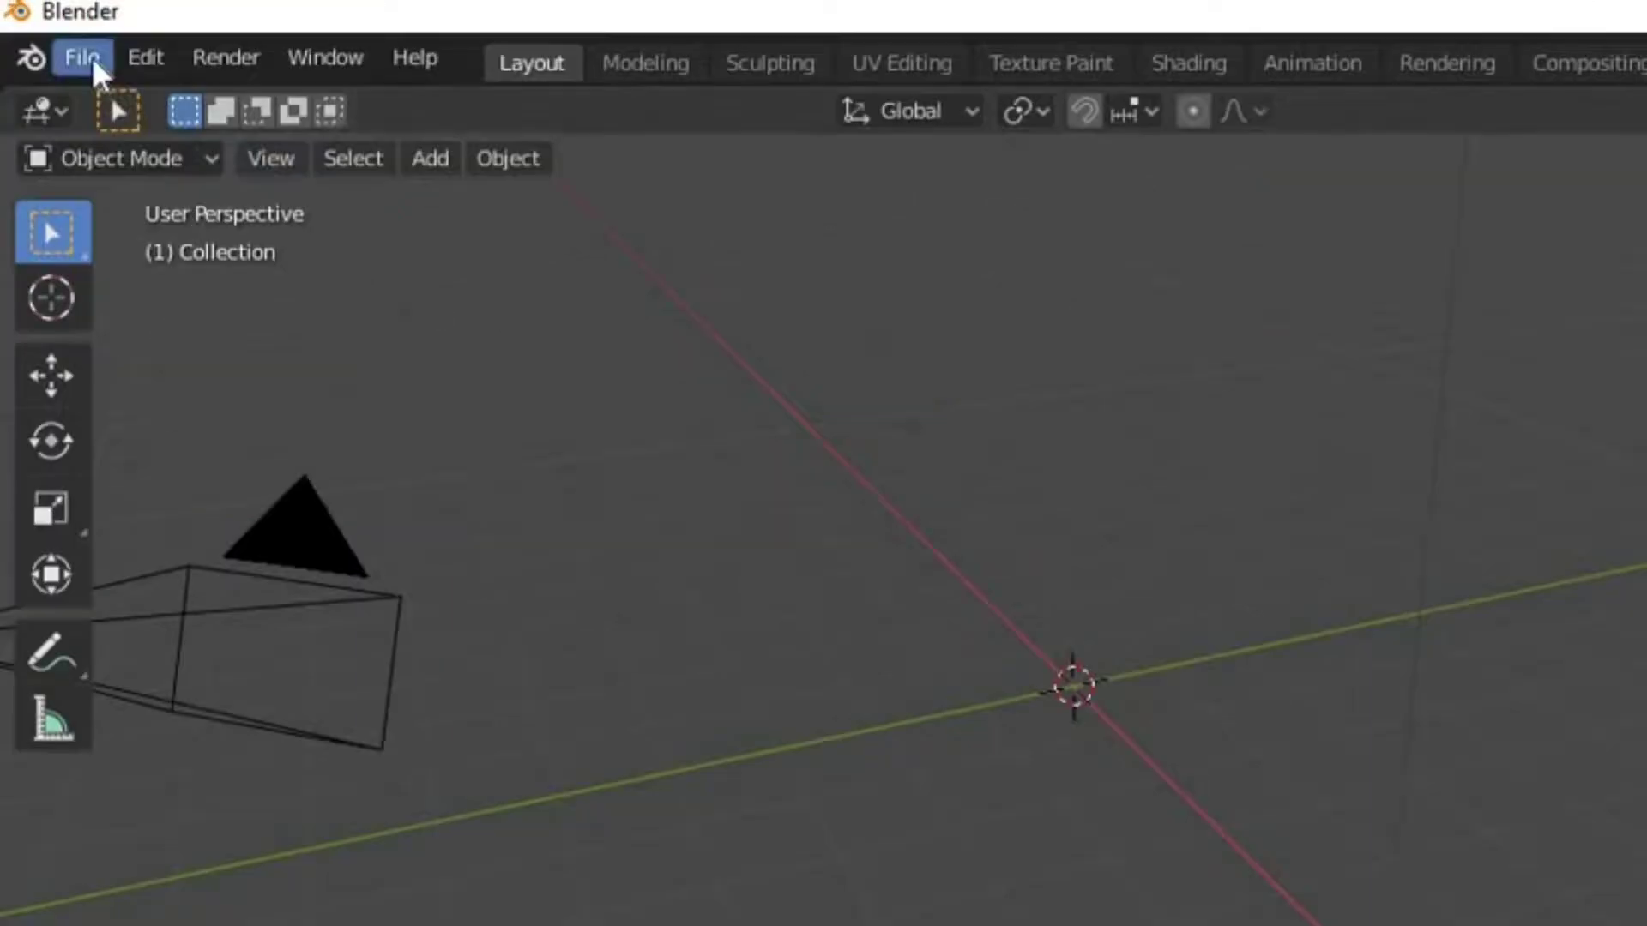
# Import the Wavefront model "noob with sword.obj" from the amog folder into the scene
pyautogui.click(58, 36)
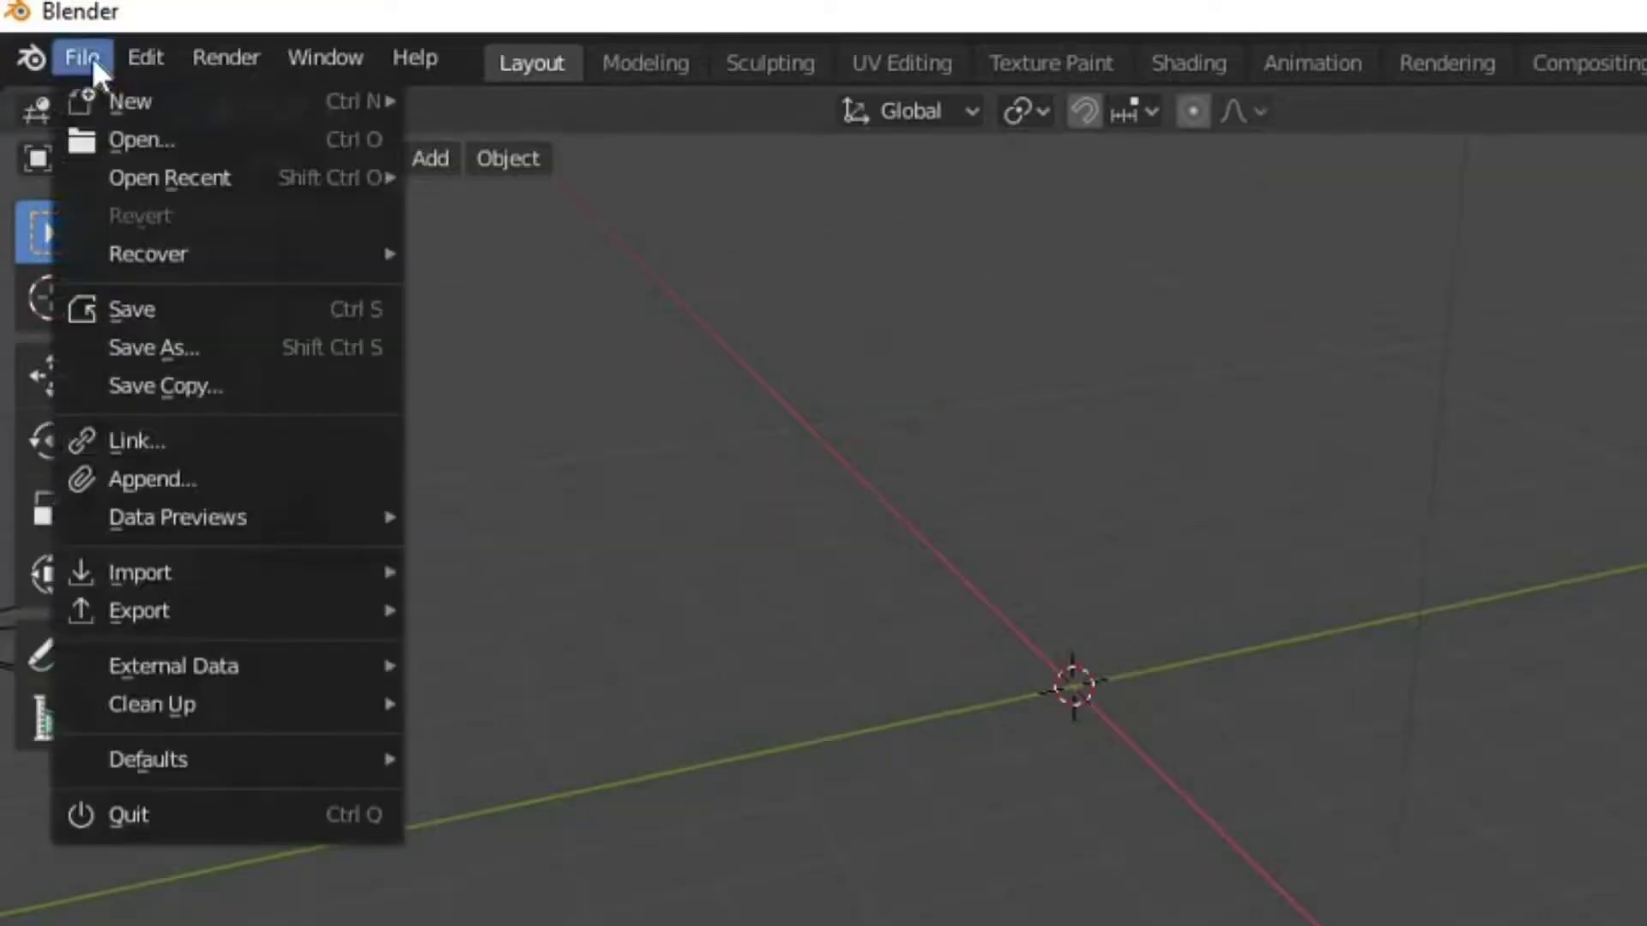
pyautogui.moveTo(265, 581)
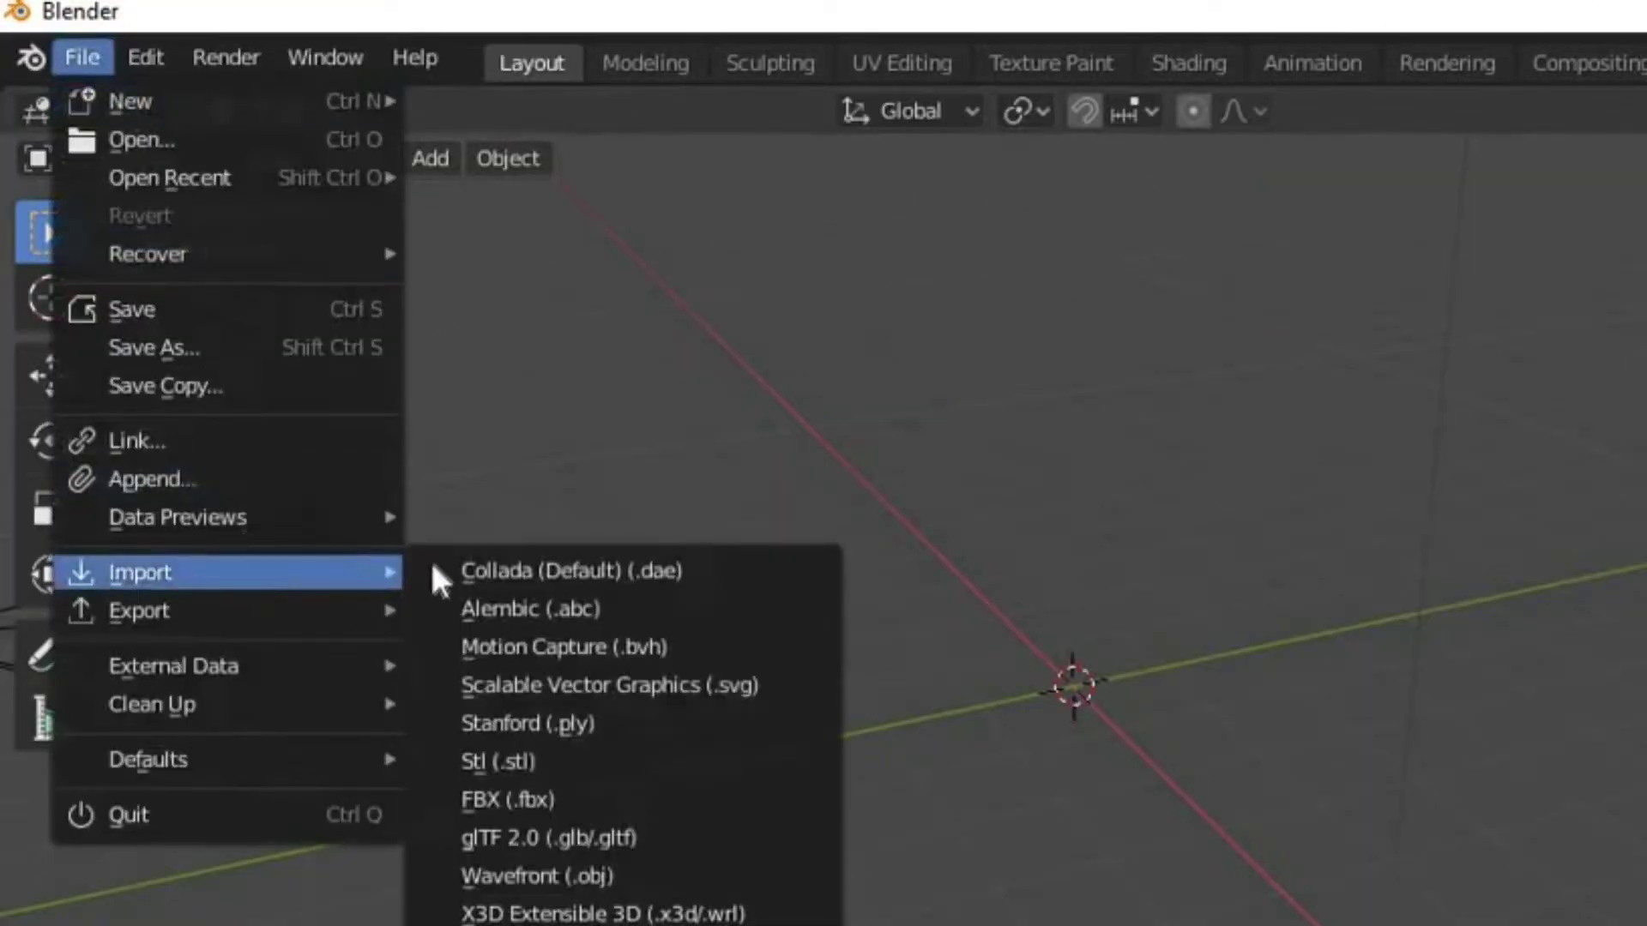
pyautogui.click(590, 891)
pyautogui.scroll(-3, 769, 487)
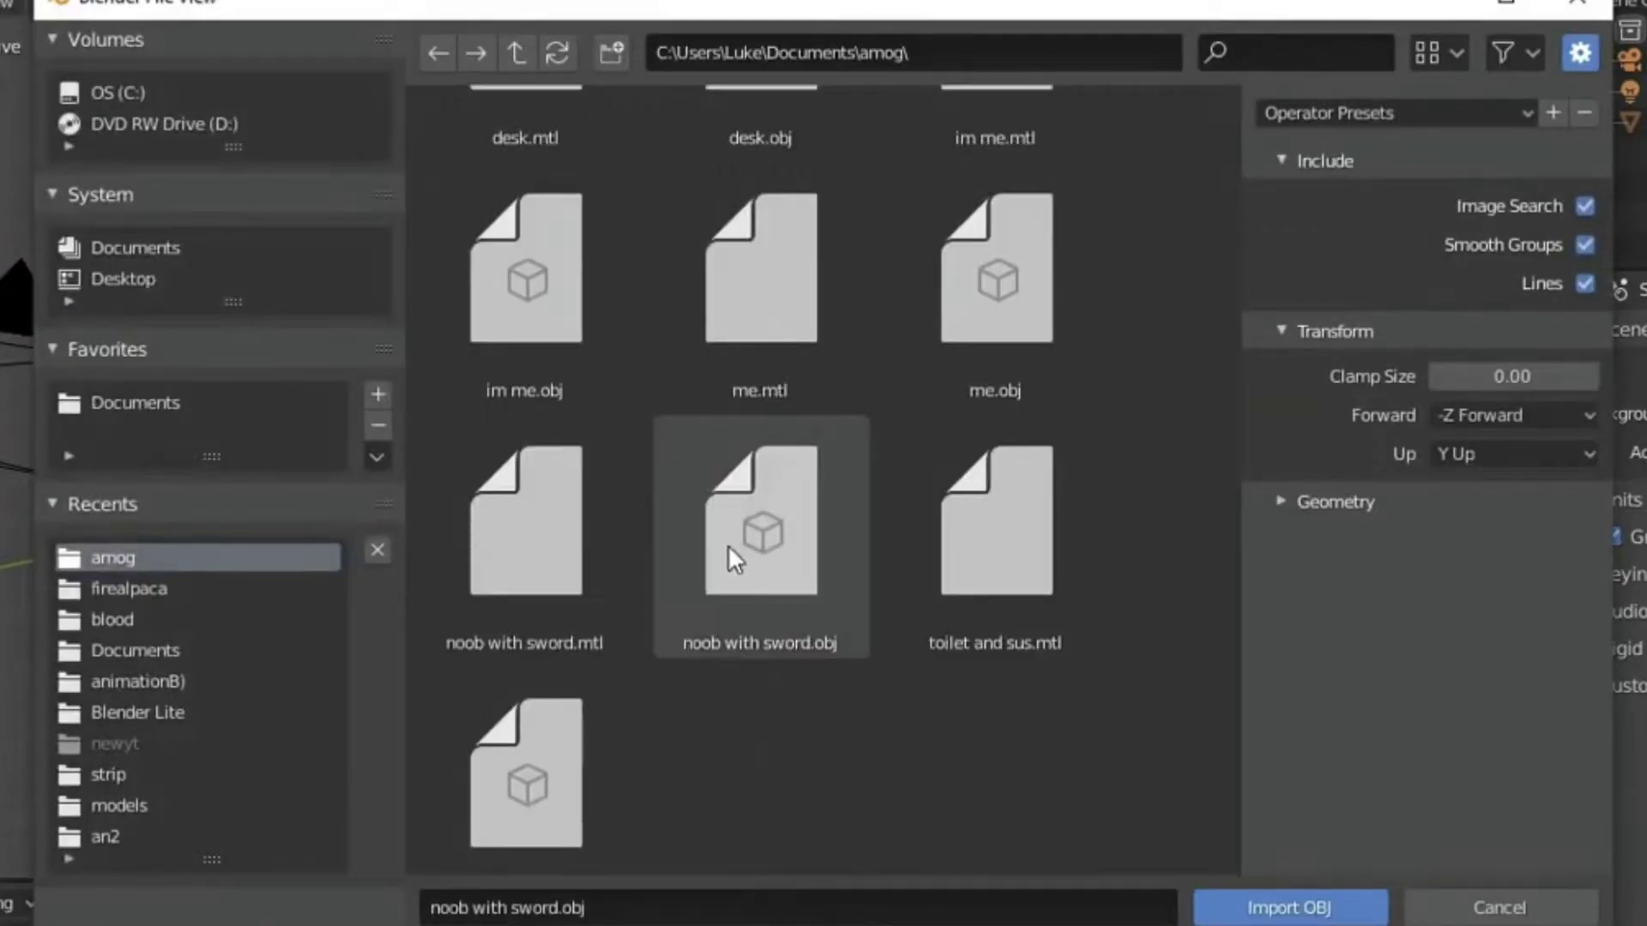
pyautogui.scroll(-1, 728, 544)
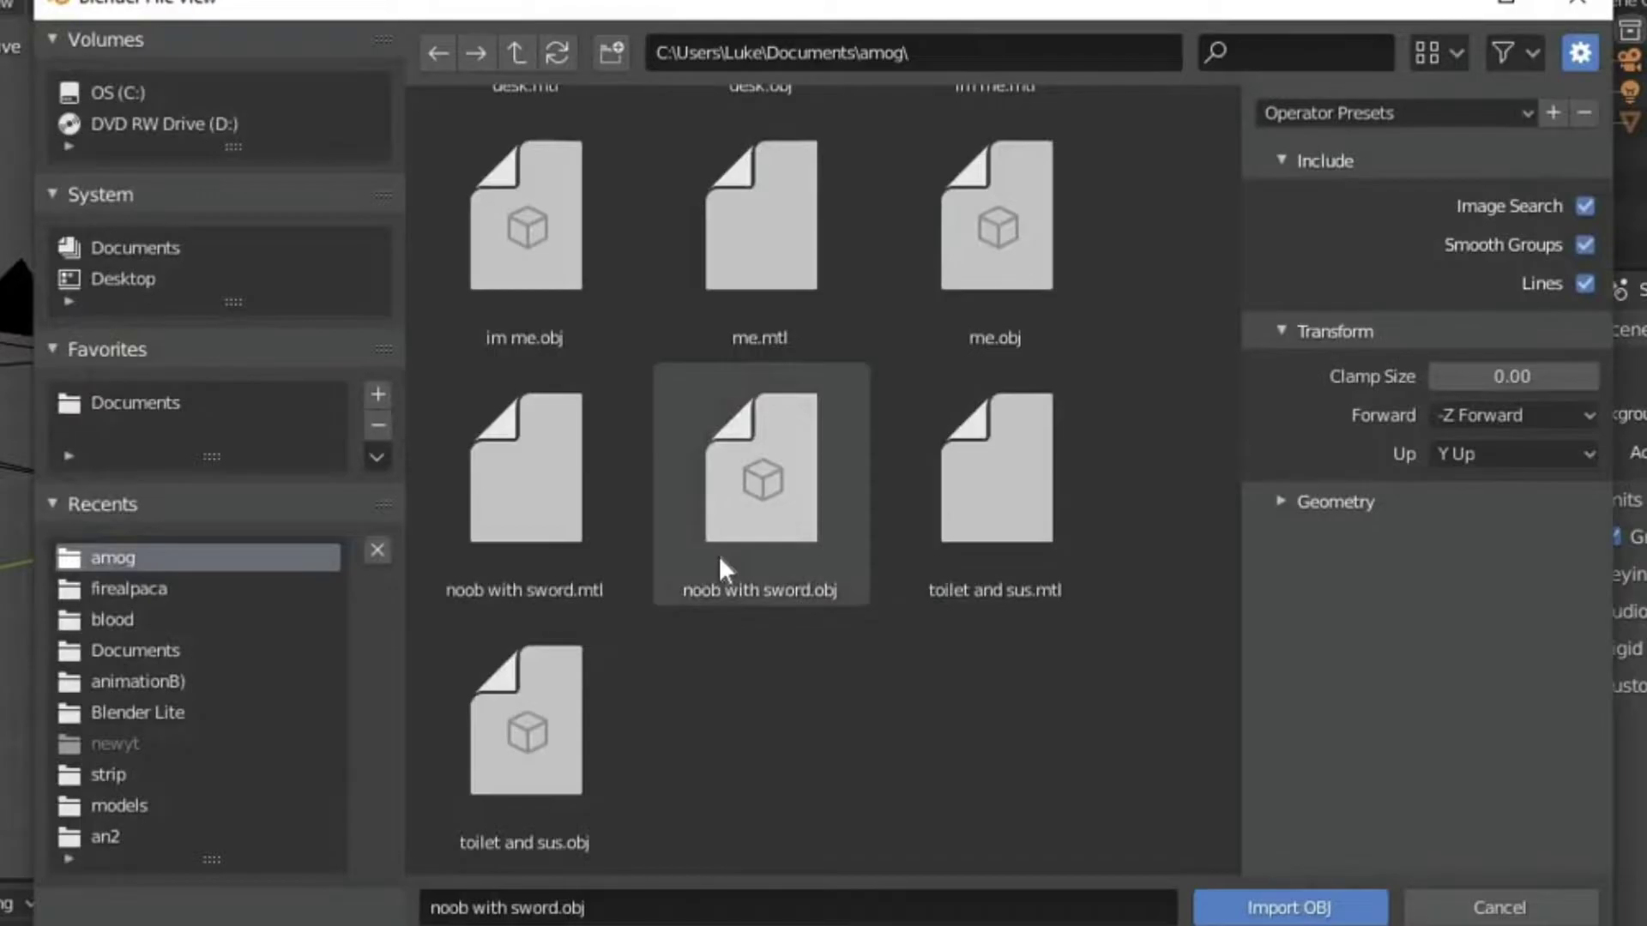
pyautogui.doubleClick(719, 556)
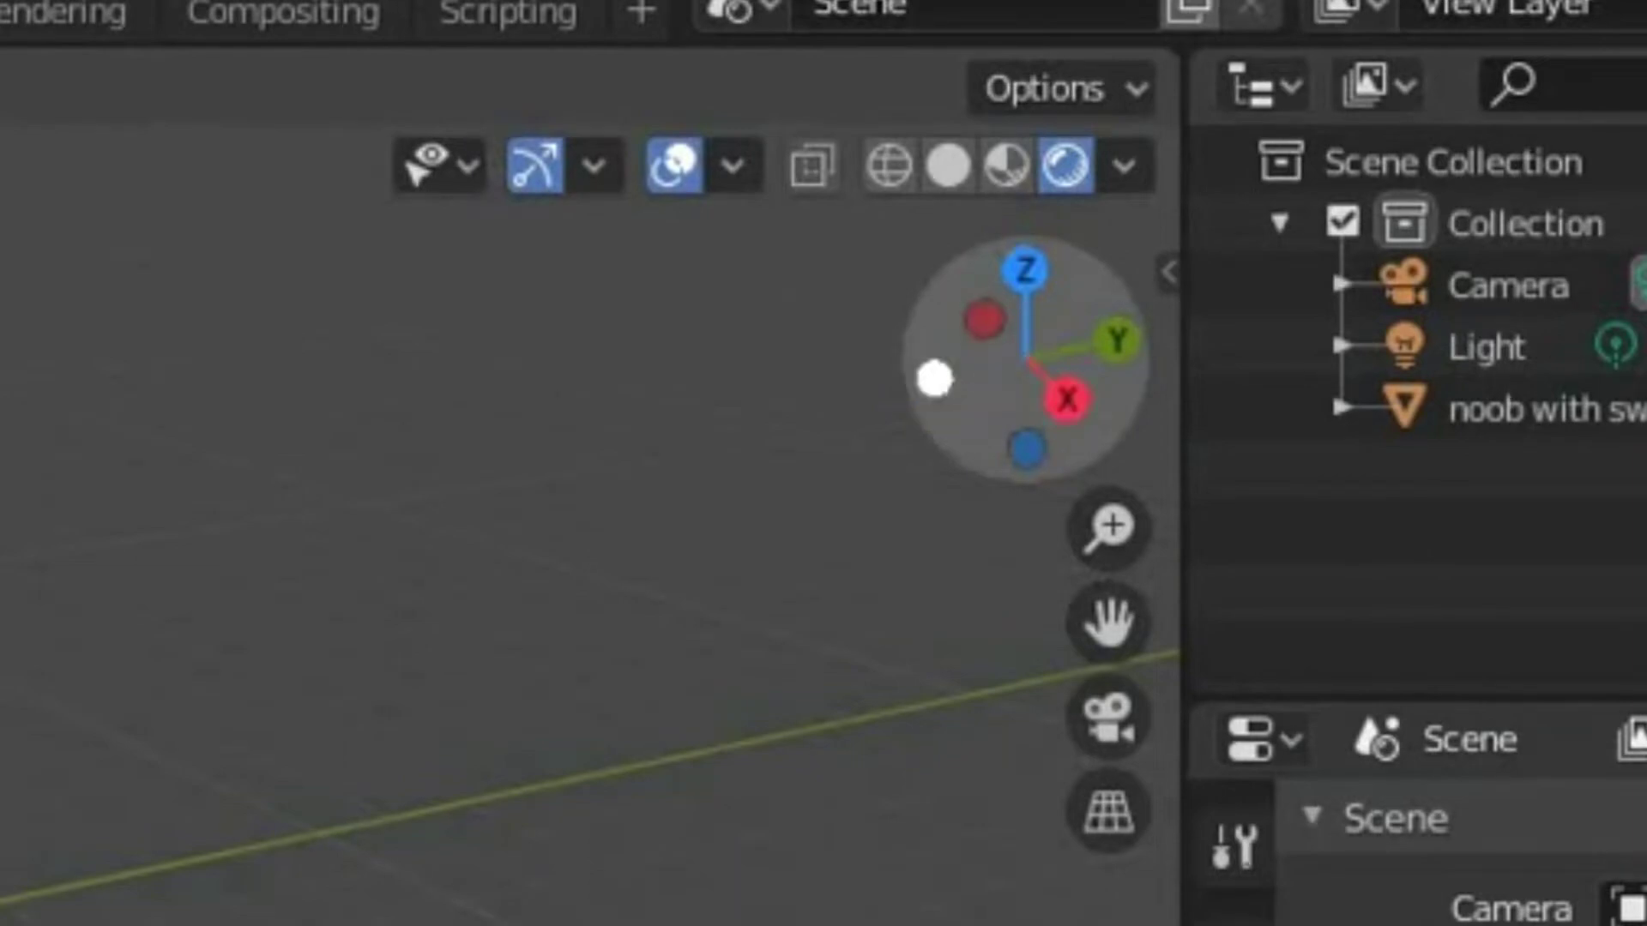
pyautogui.moveTo(1271, 186); pyautogui.dragTo(1222, 186)
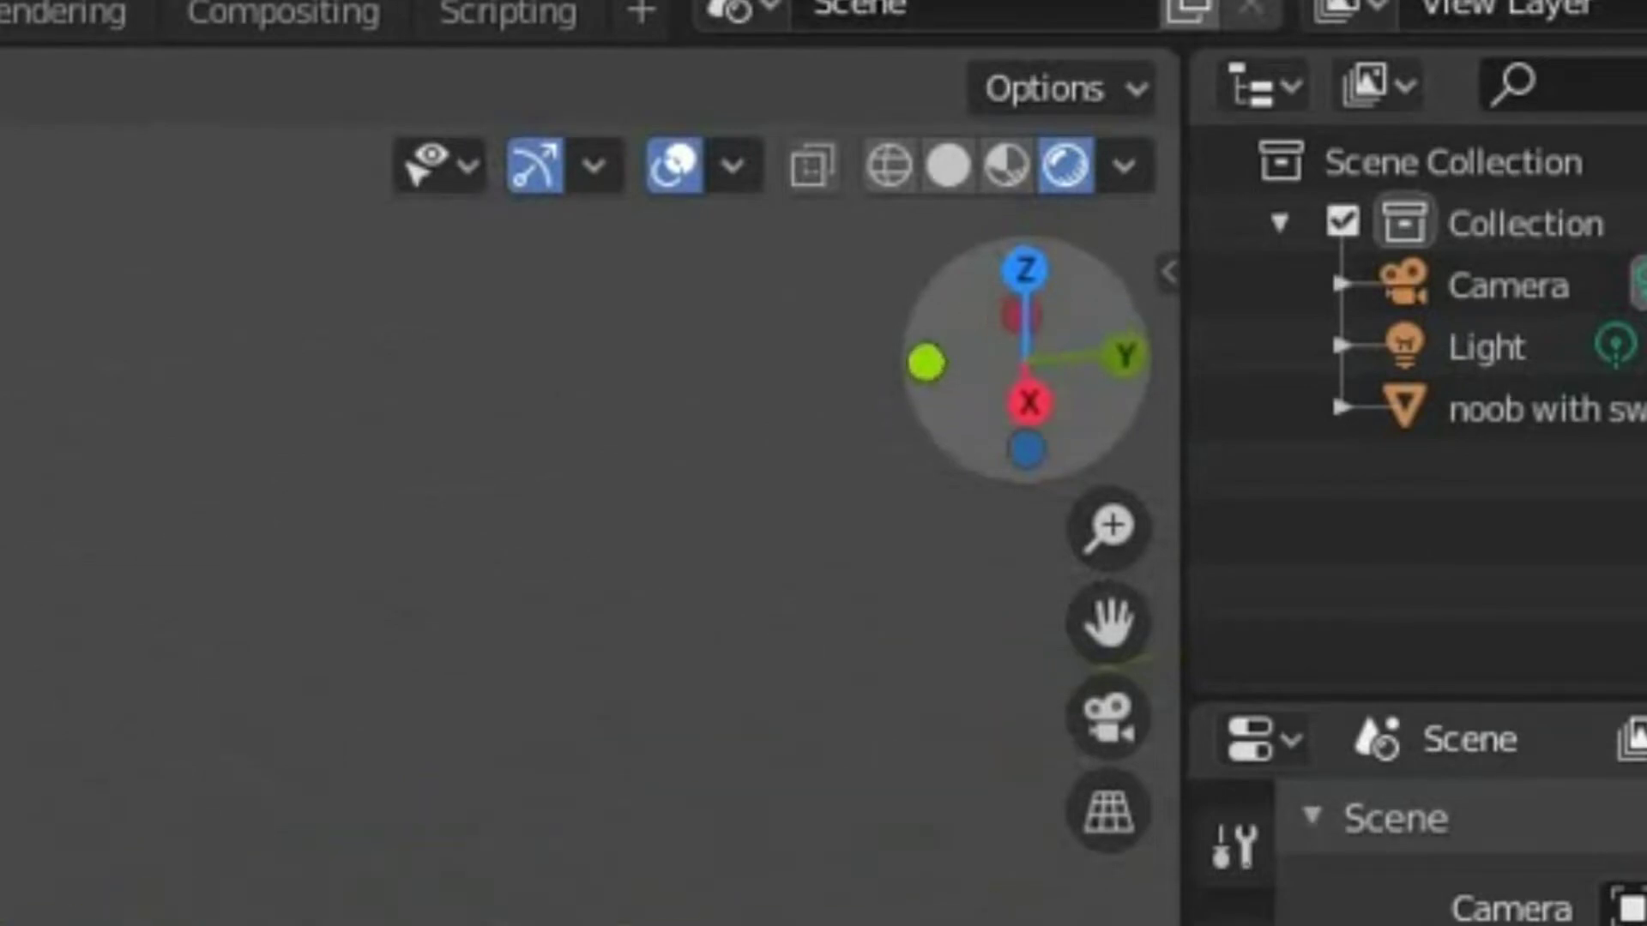
pyautogui.moveTo(928, 415); pyautogui.dragTo(552, 434)
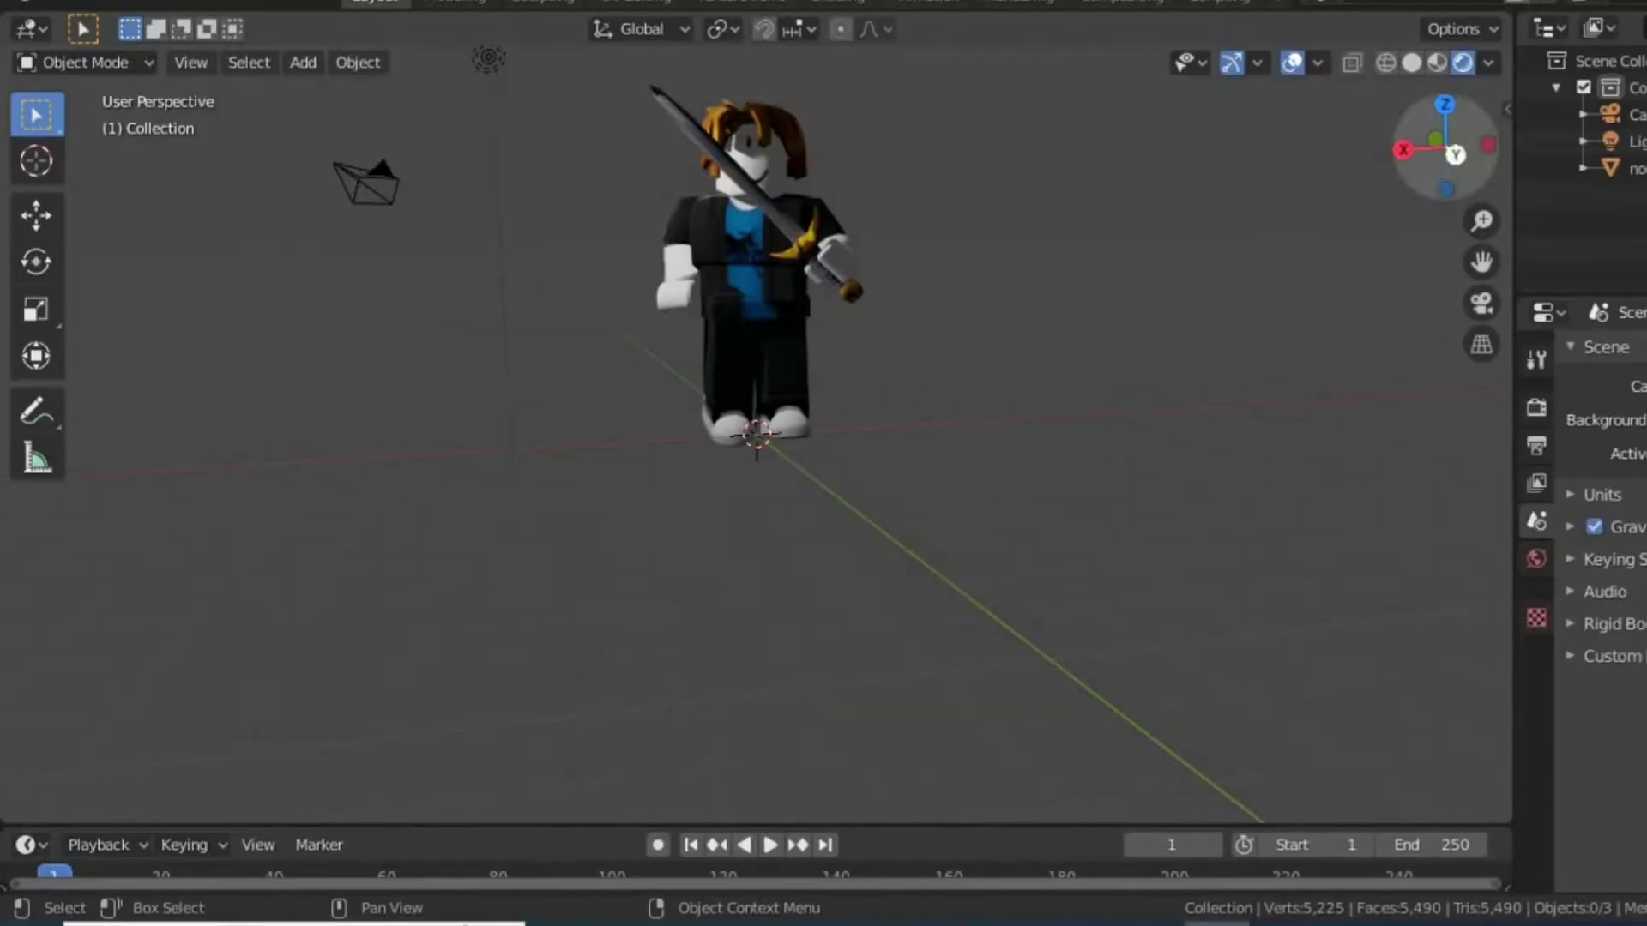
pyautogui.moveTo(1456, 155); pyautogui.dragTo(1456, 191)
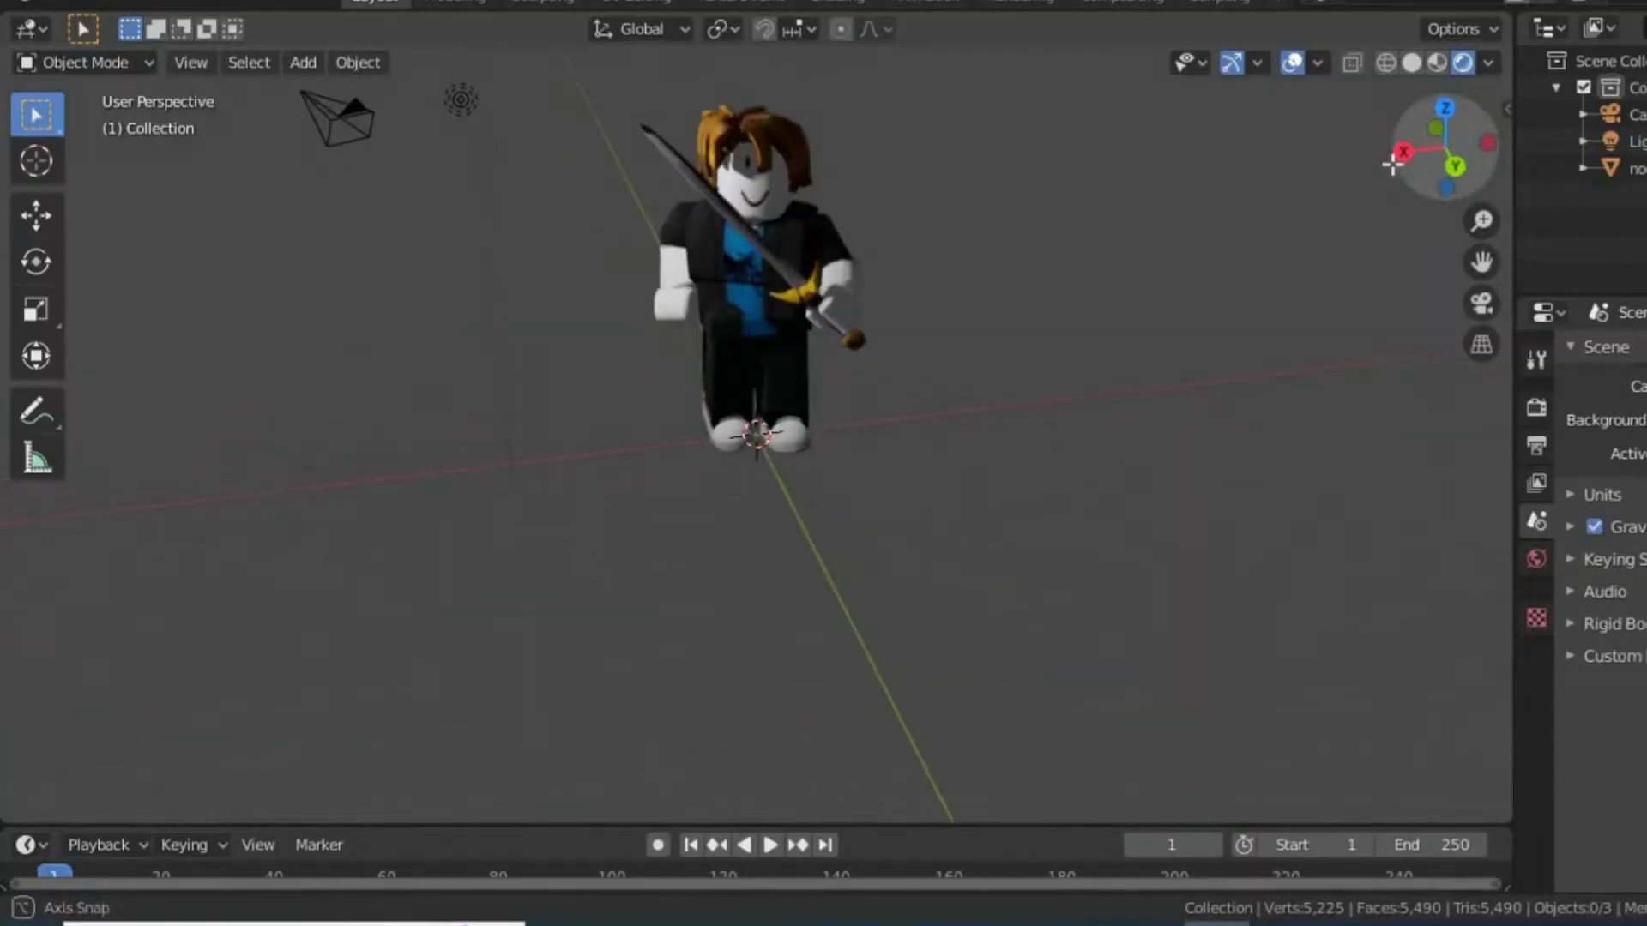
# Assign F7 as the shortcut for the viewport's Walk Navigation command
pyautogui.click(208, 61)
pyautogui.moveTo(316, 399)
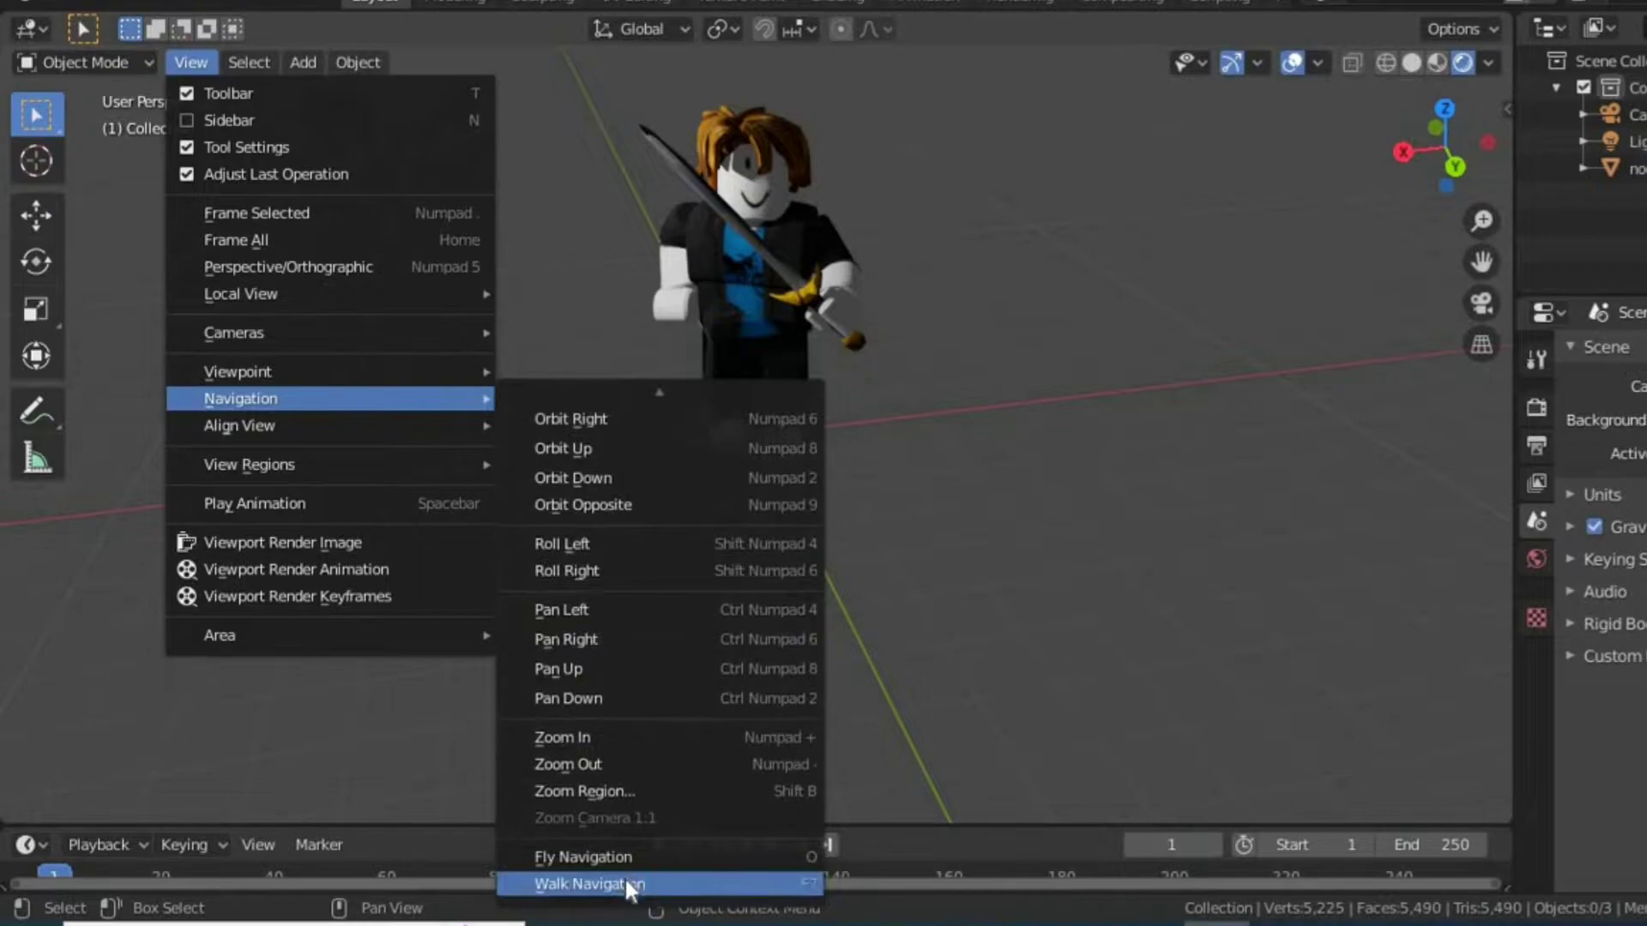
pyautogui.rightClick(625, 881)
pyautogui.click(583, 821)
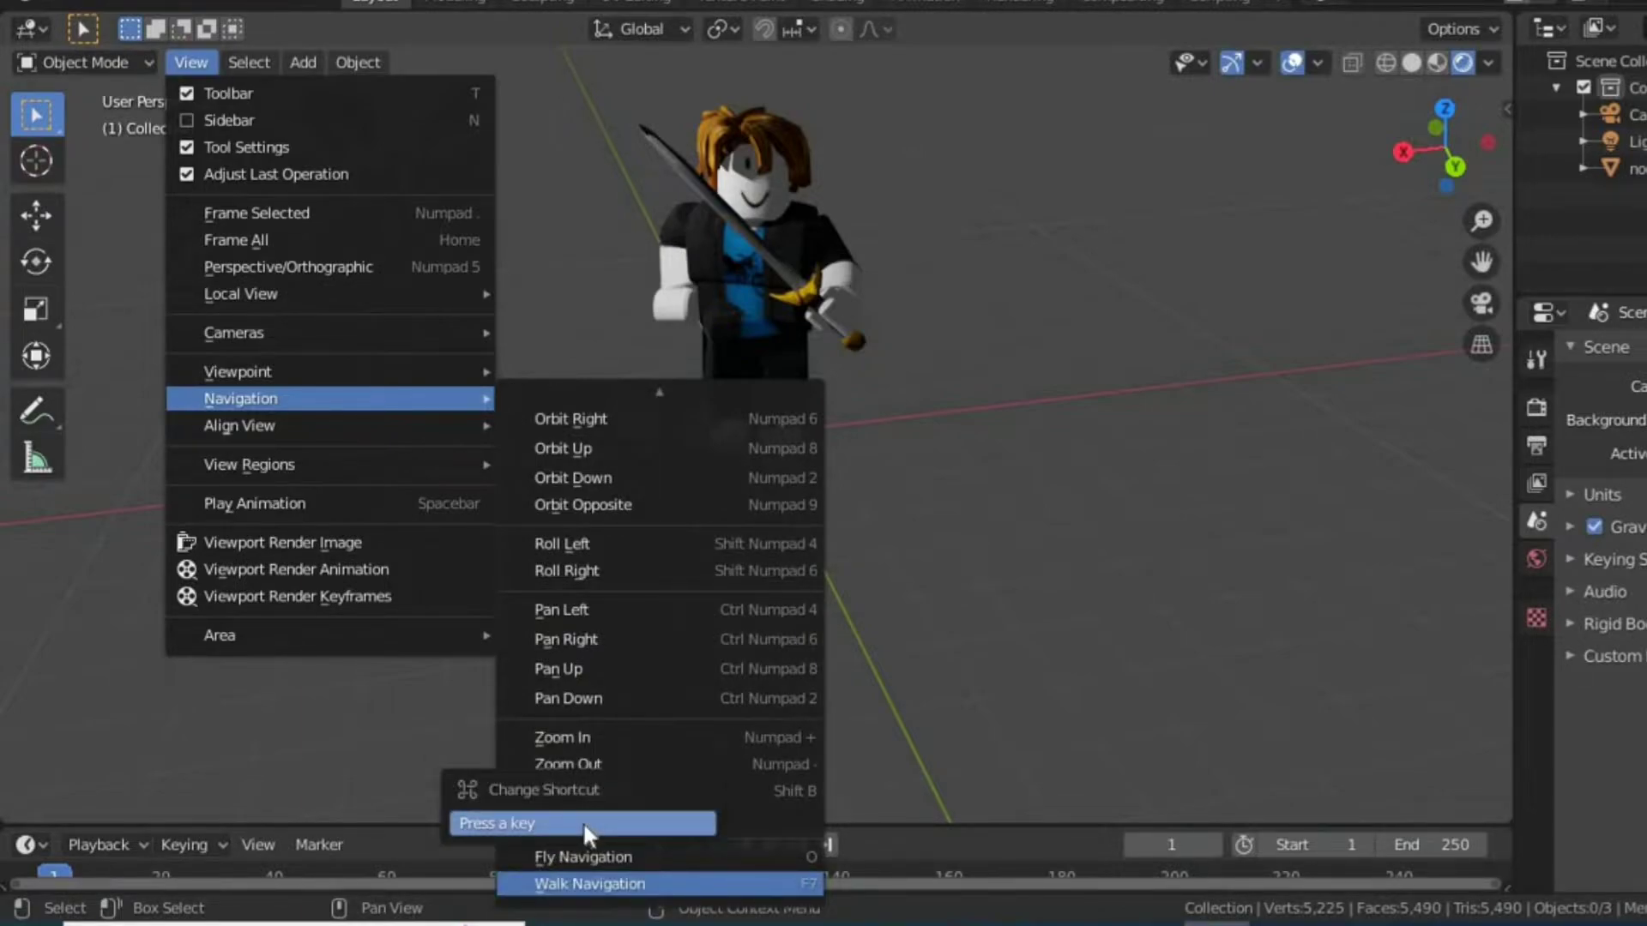
pyautogui.press('F7')
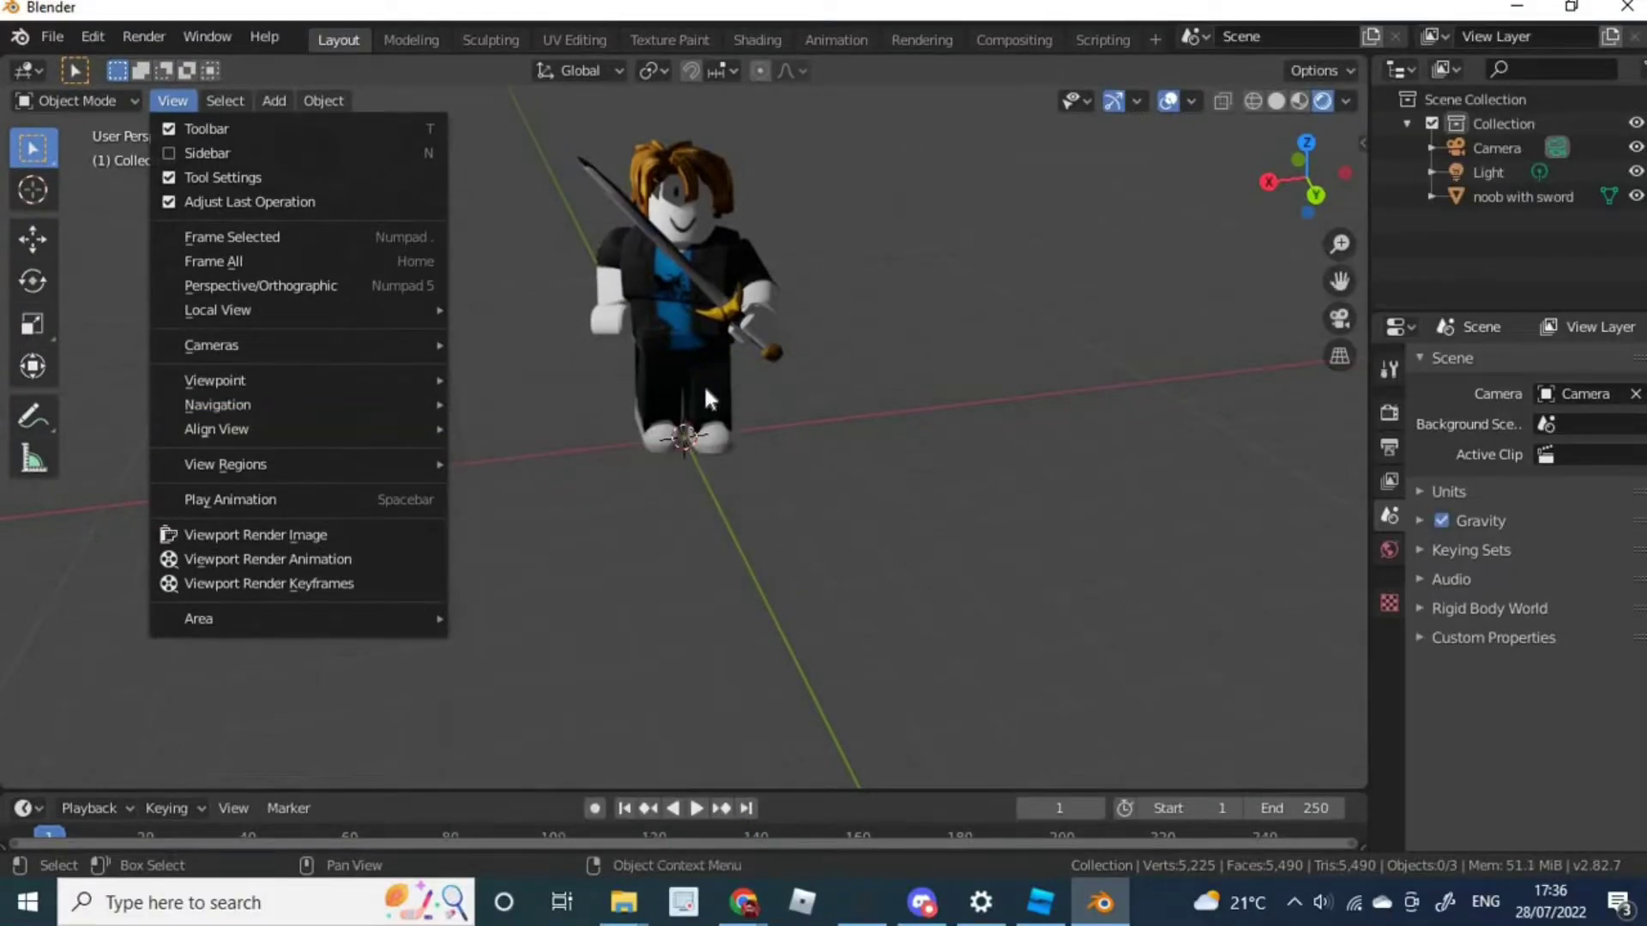
# Walk the viewport closer to the front of the imported character with Walk Navigation
pyautogui.hotkey('shift', 'f')
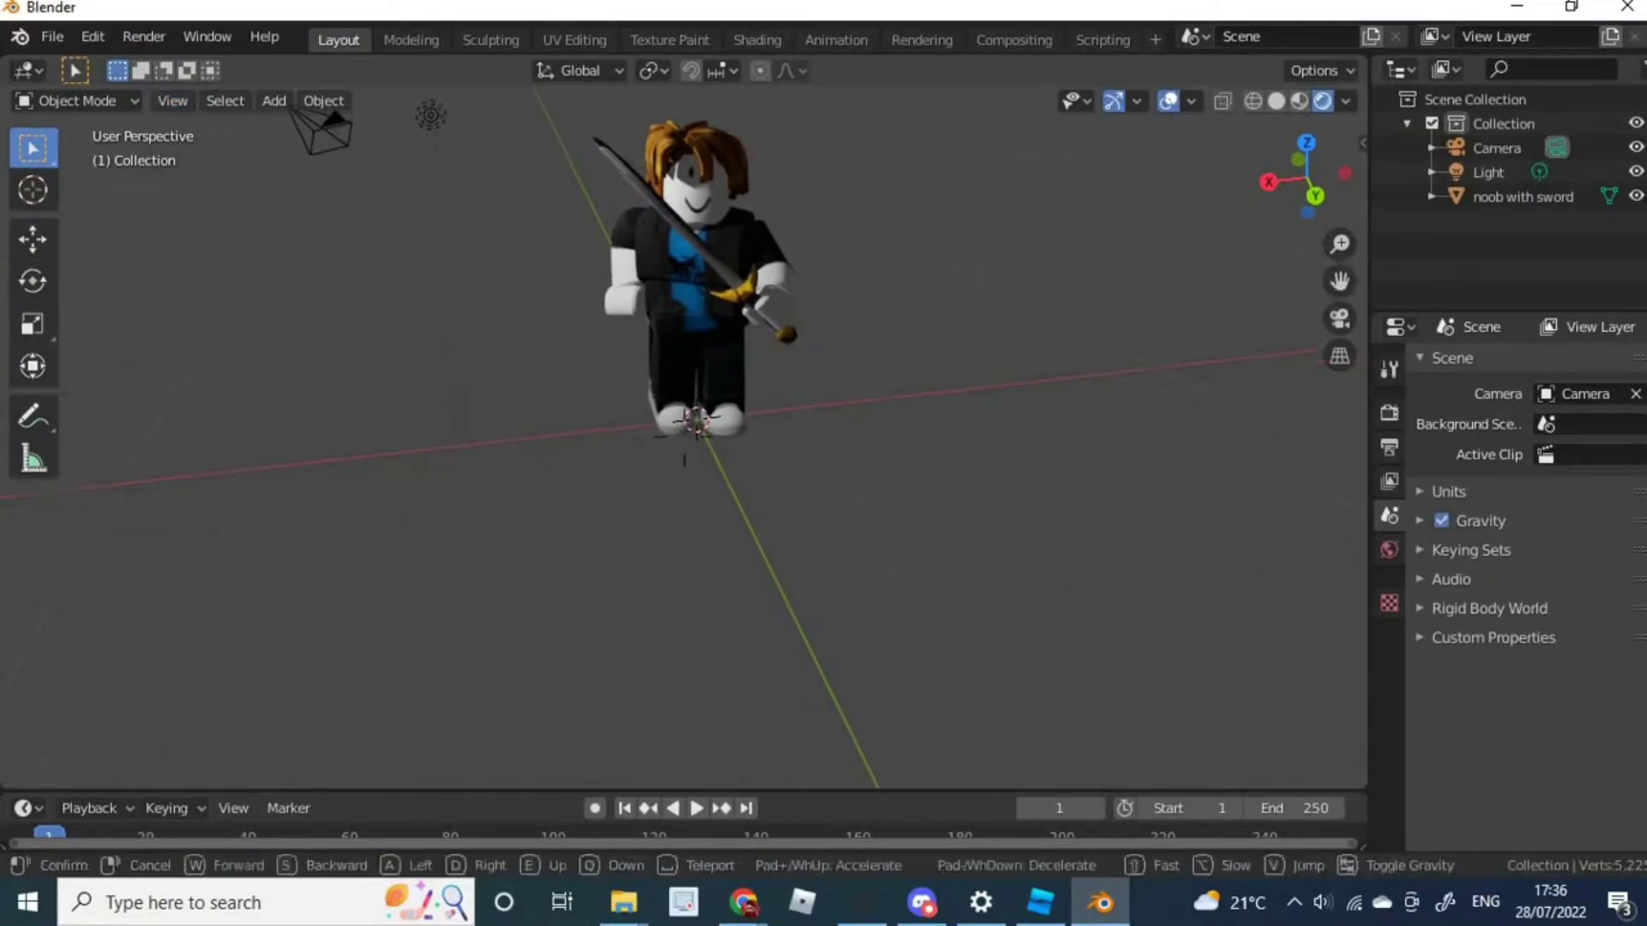
pyautogui.press('w')
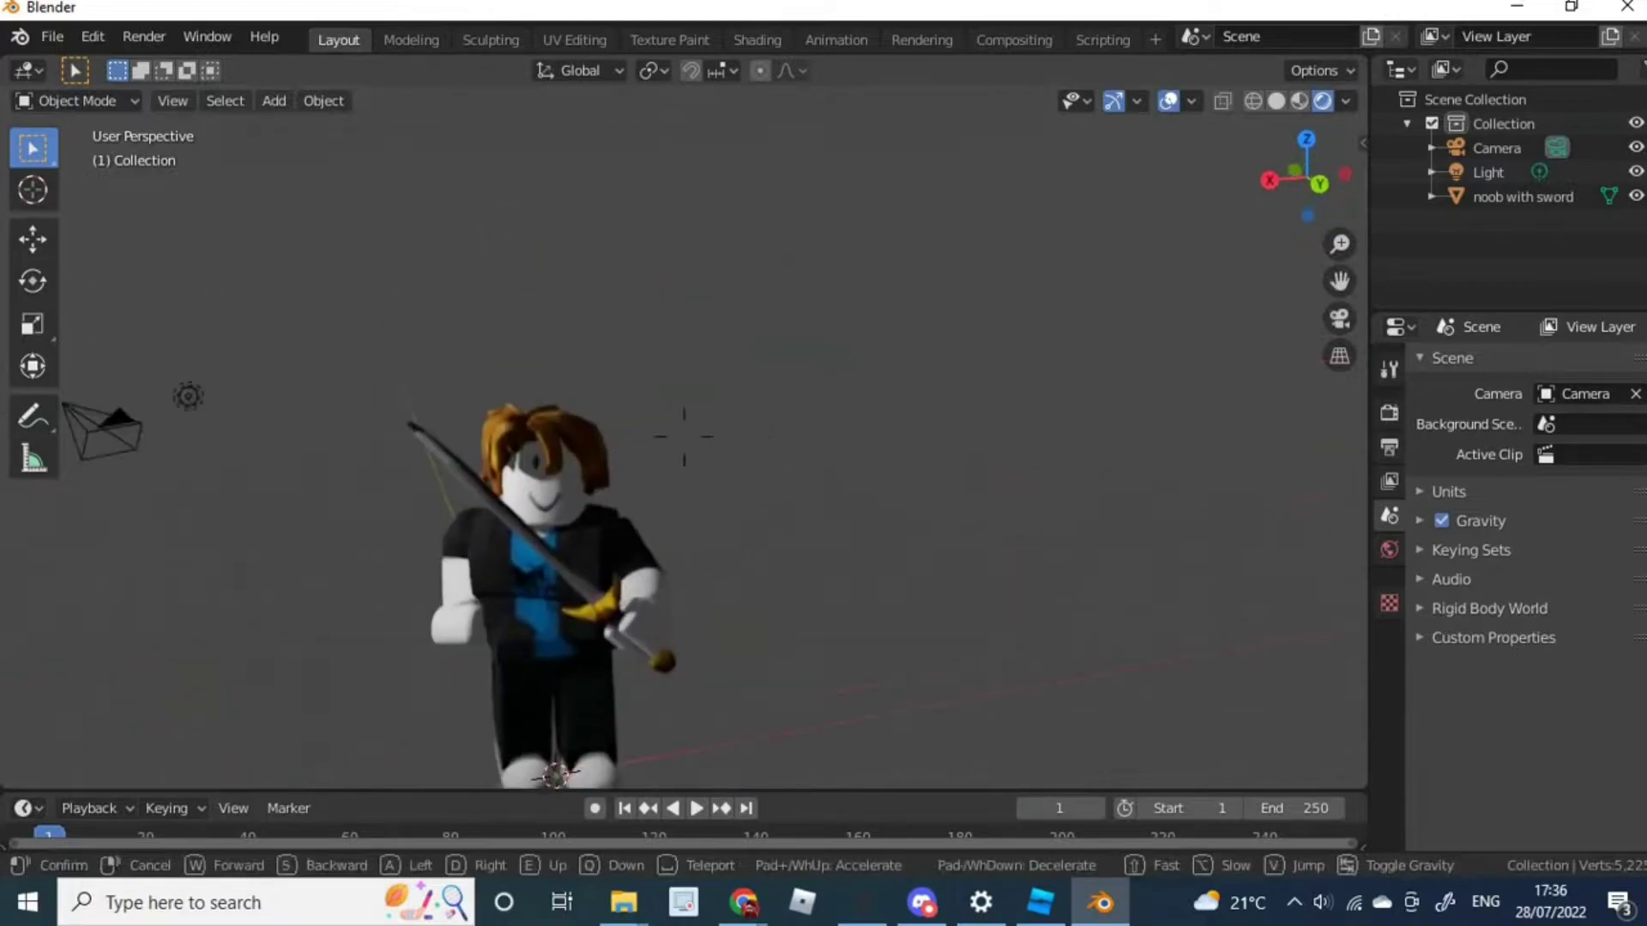
pyautogui.press('w')
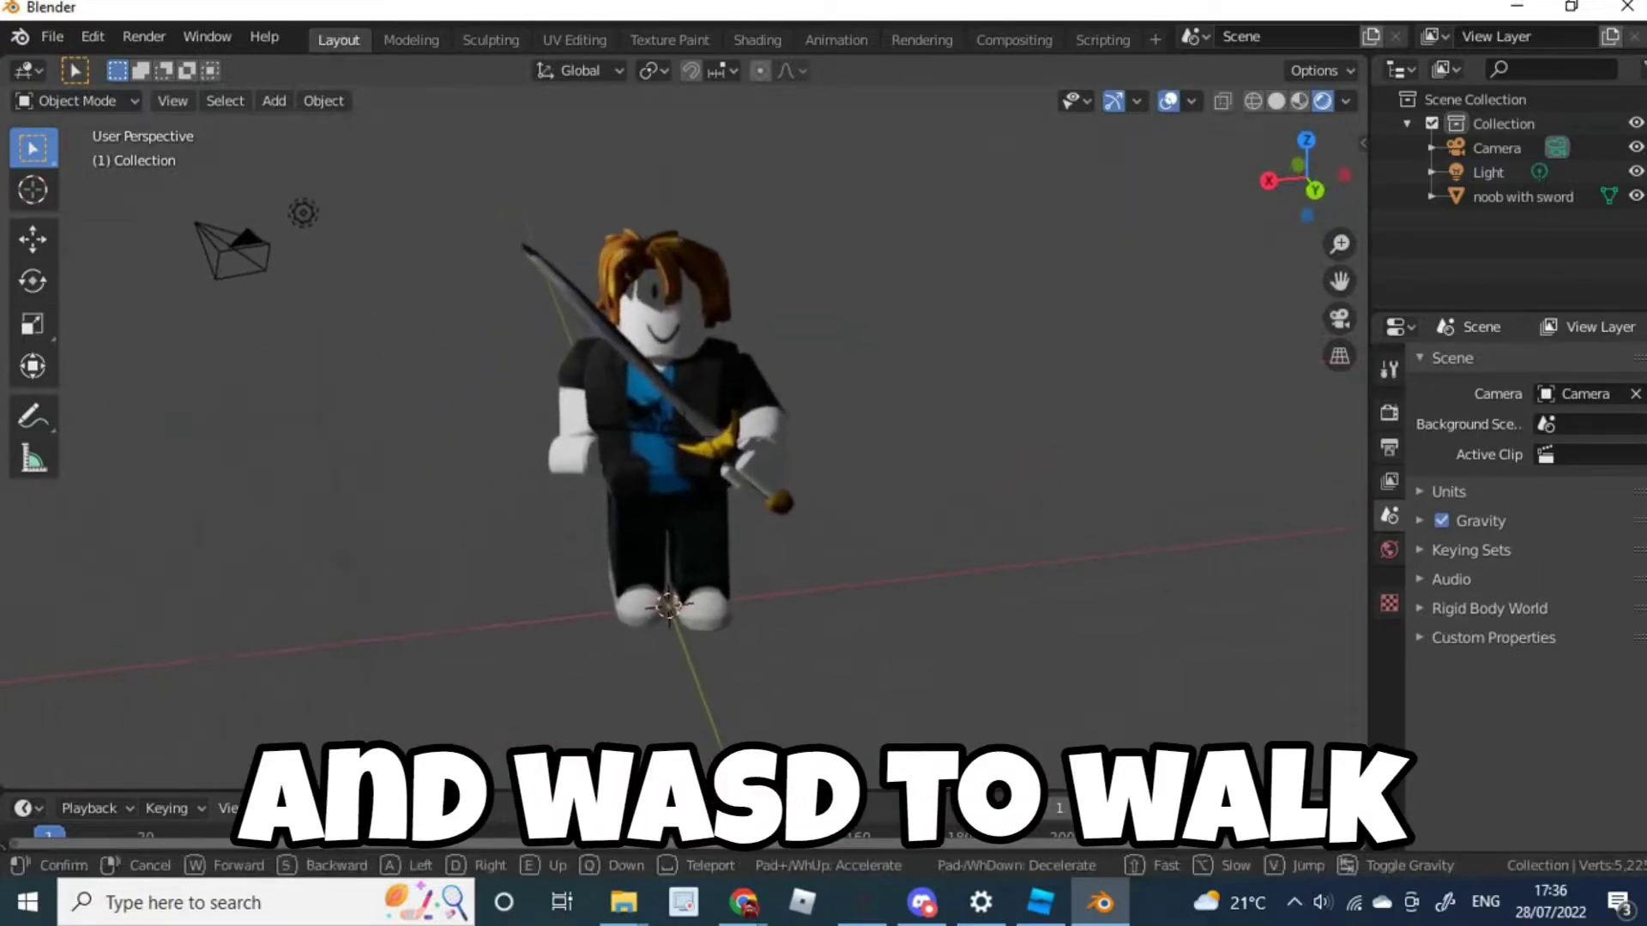
pyautogui.click(563, 240)
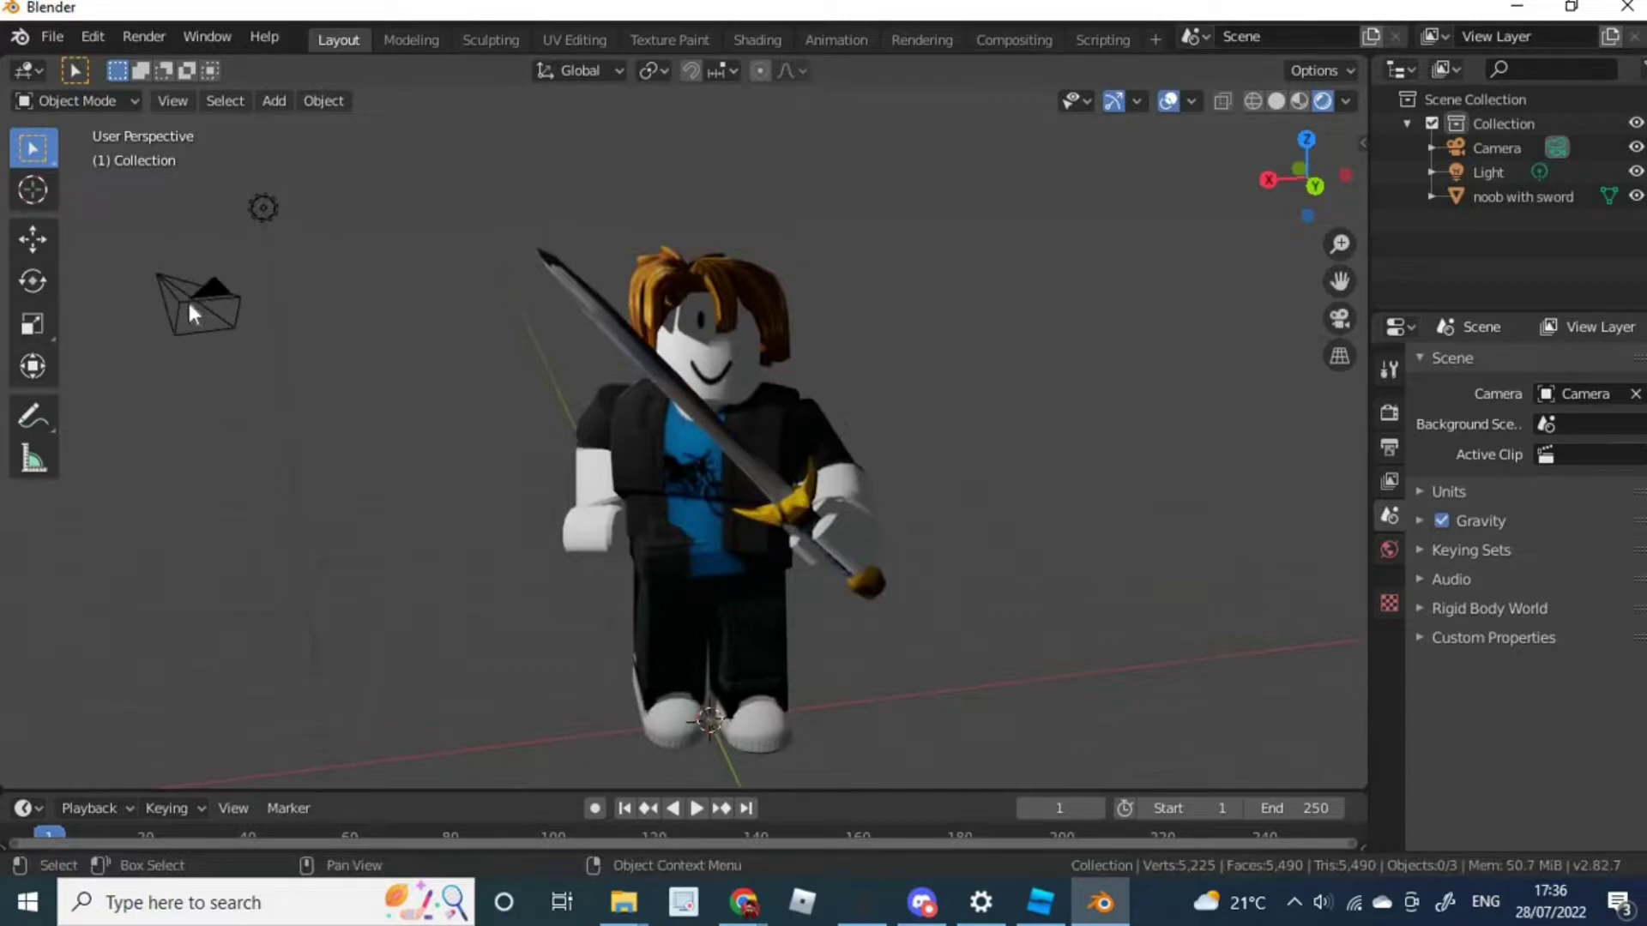
pyautogui.click(172, 100)
pyautogui.moveTo(272, 346)
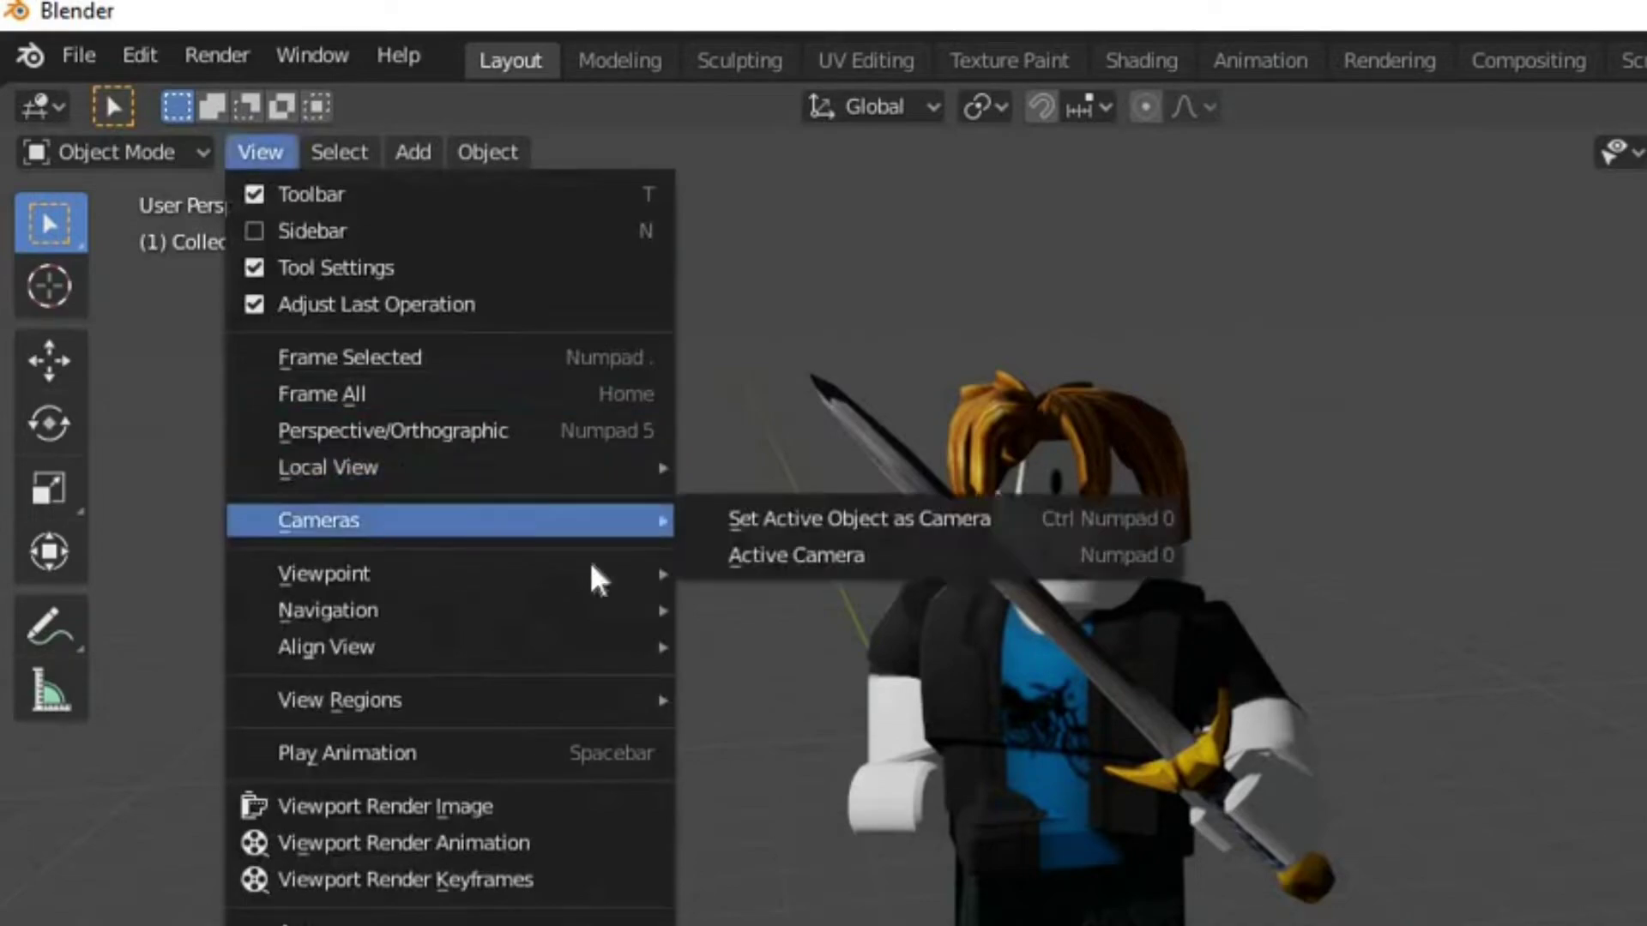
pyautogui.rightClick(758, 553)
pyautogui.click(739, 600)
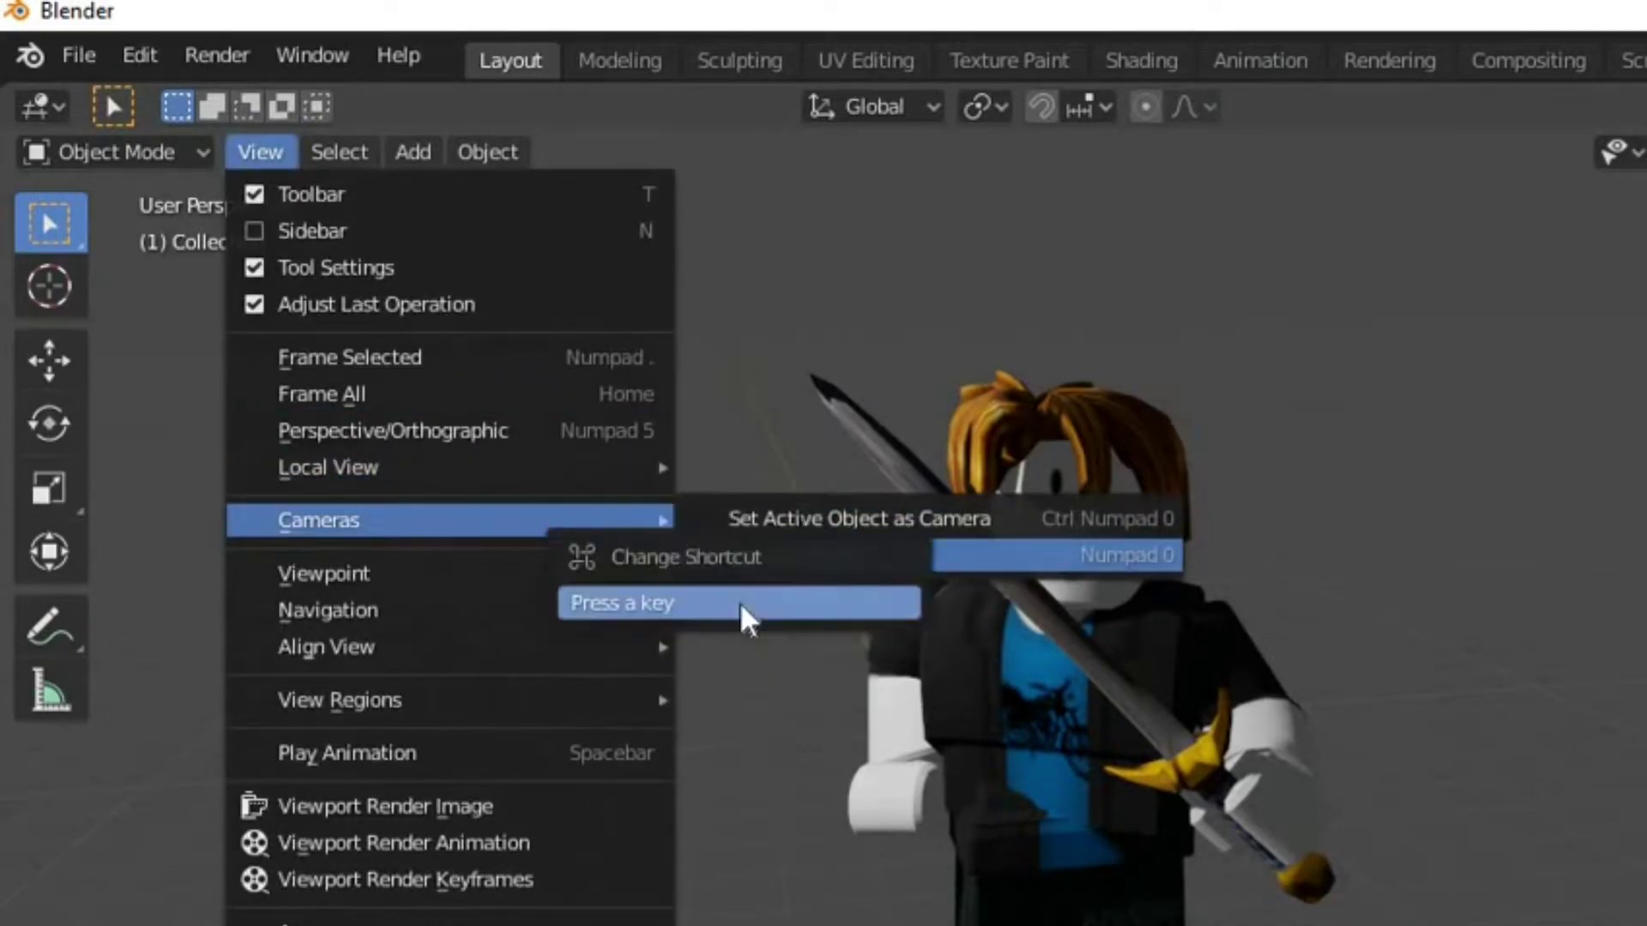
pyautogui.press('Escape')
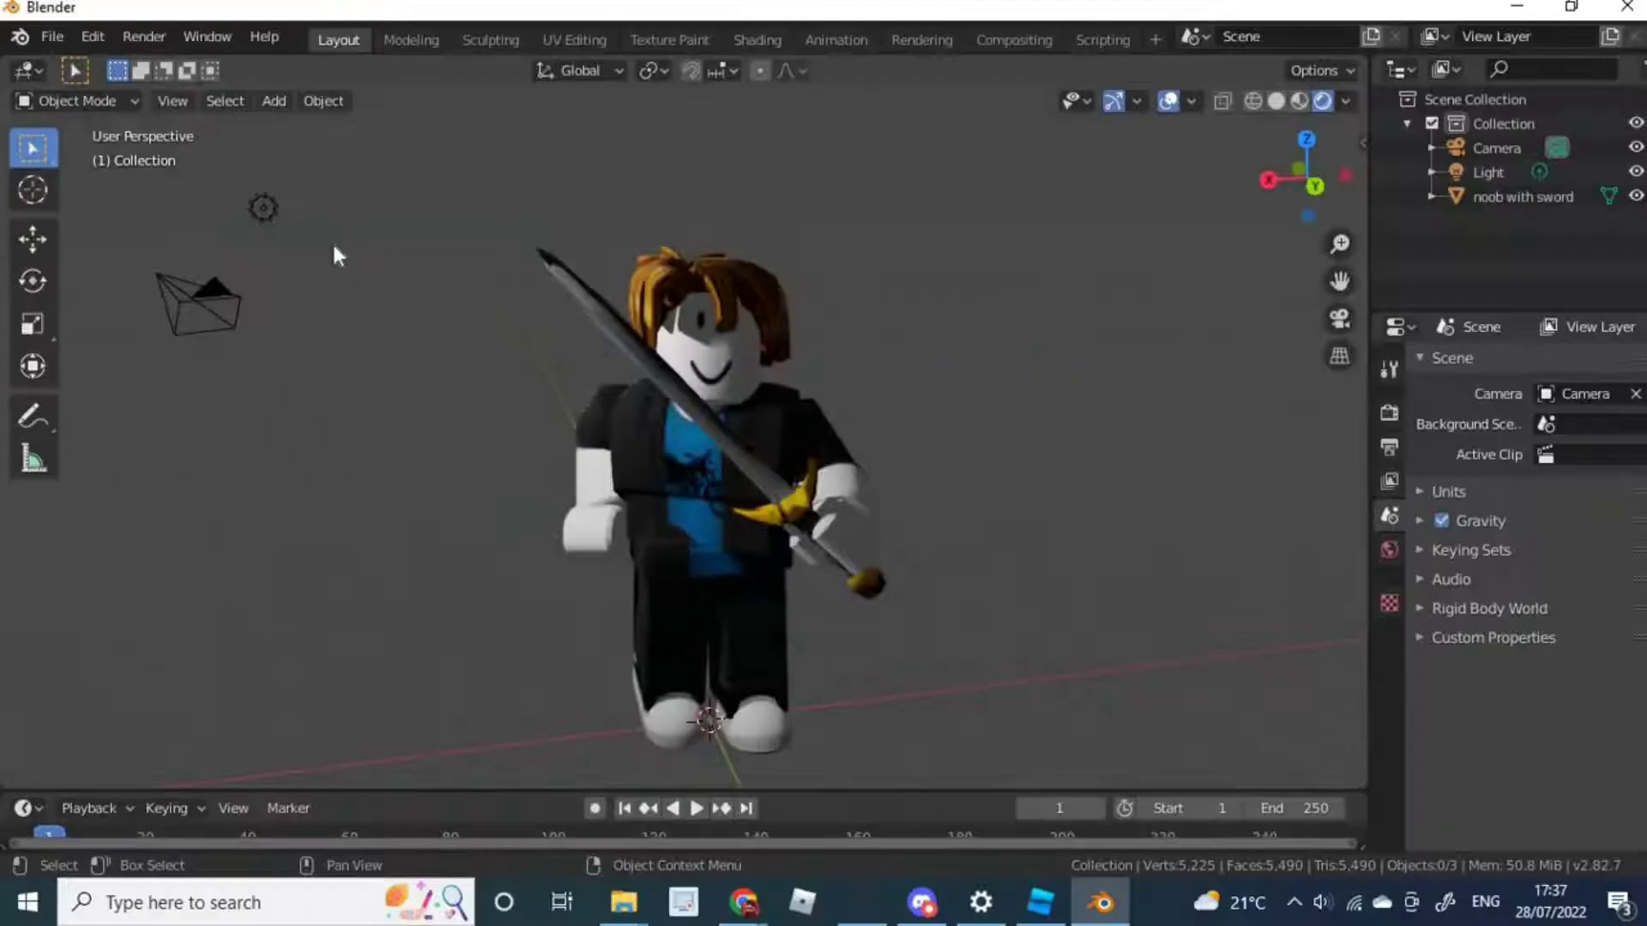
# Look through the active camera and walk it around to frame the character with the sword from the front
pyautogui.press('KP_0')
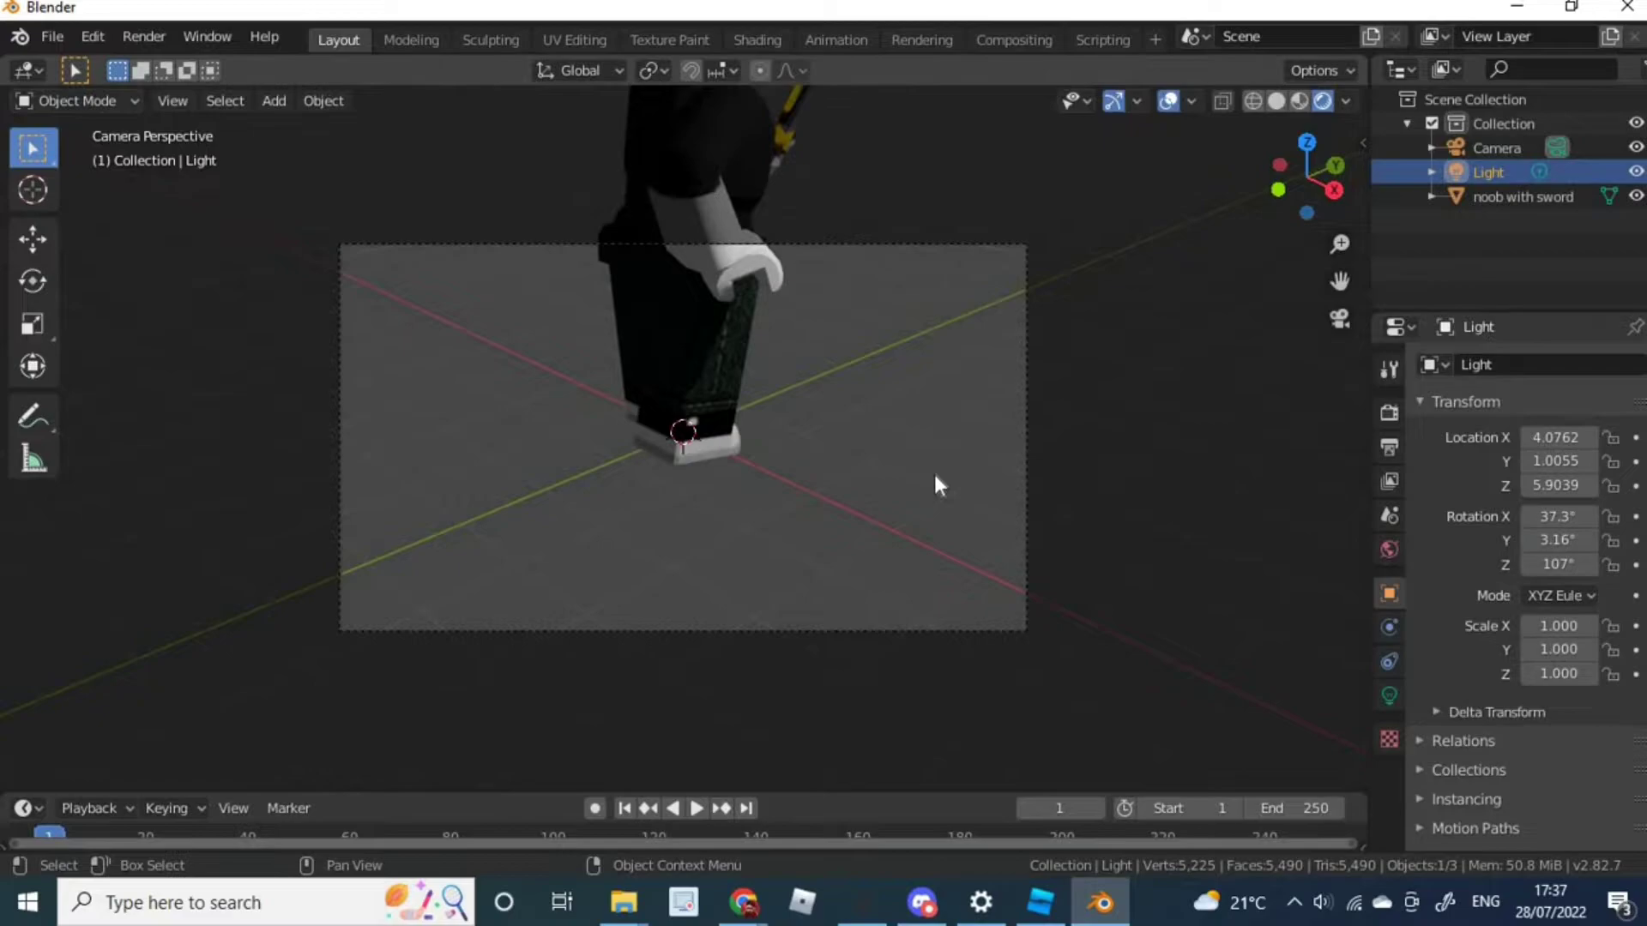
pyautogui.hotkey('shift', '`')
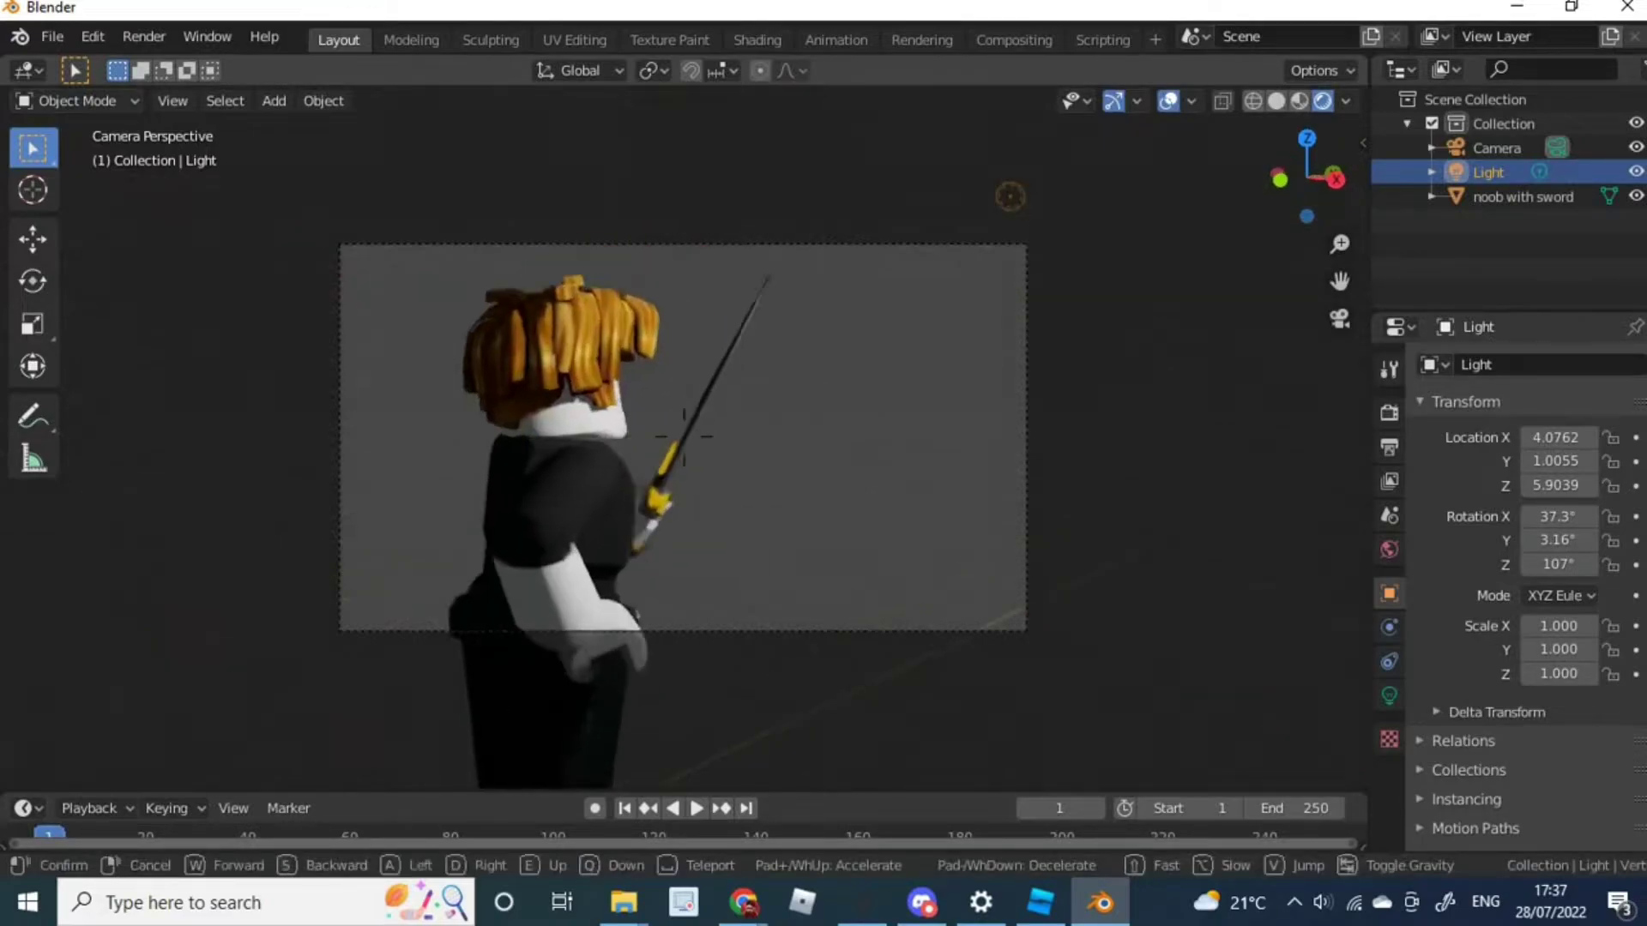
pyautogui.press('d')
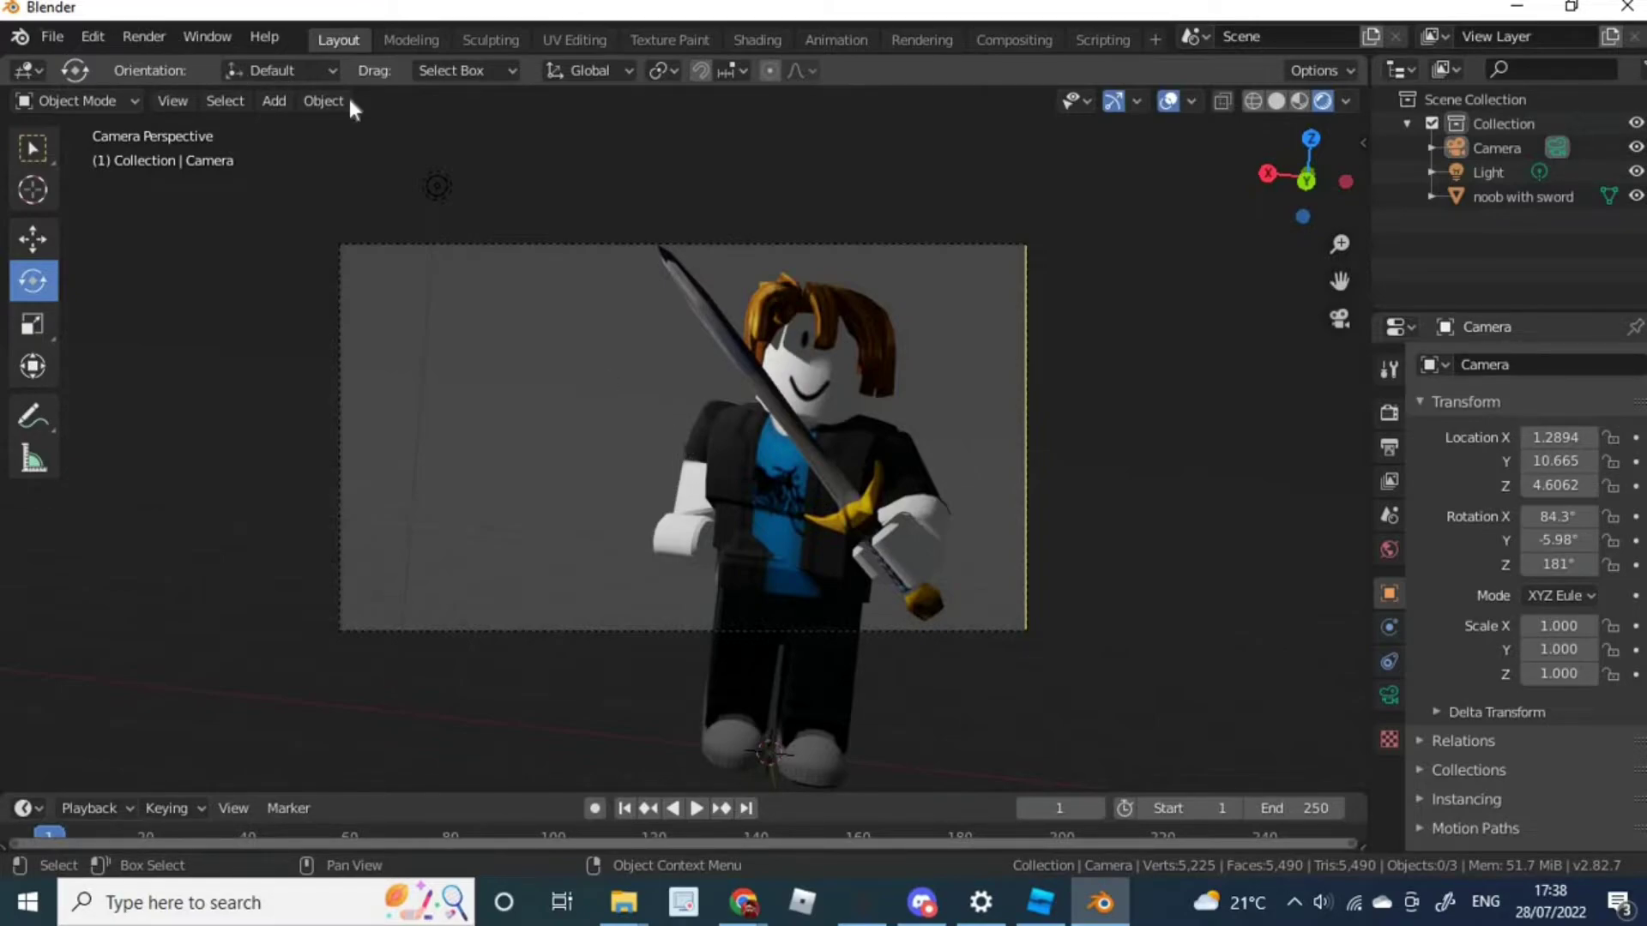
# Add a Sun light to the scene
pyautogui.click(274, 100)
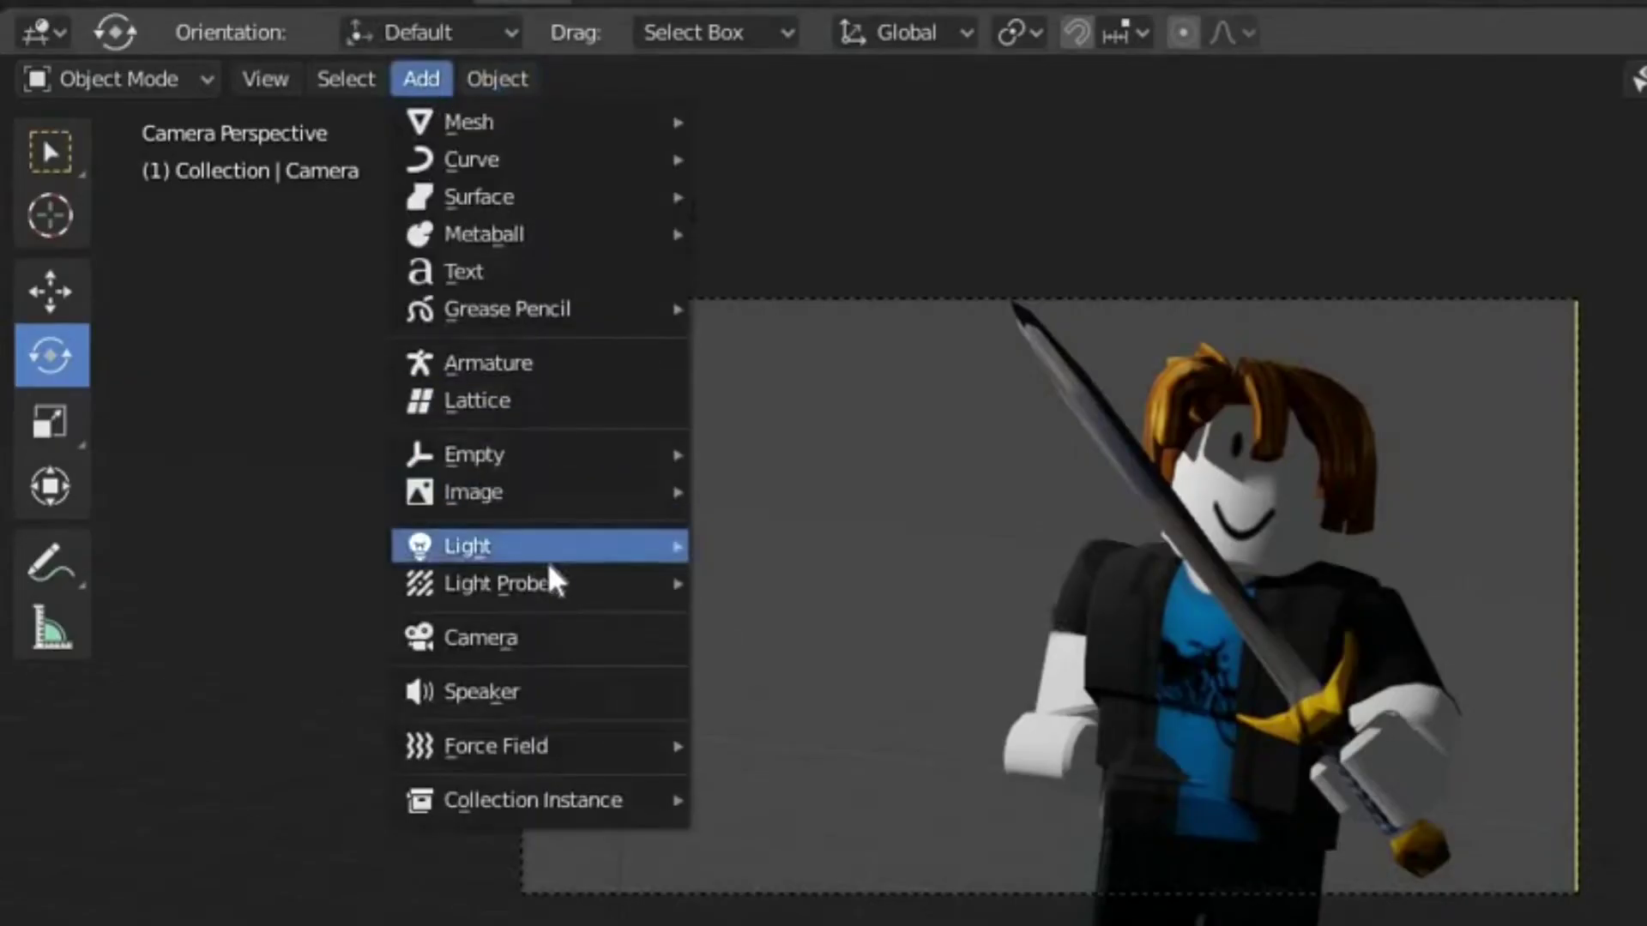
pyautogui.moveTo(551, 554)
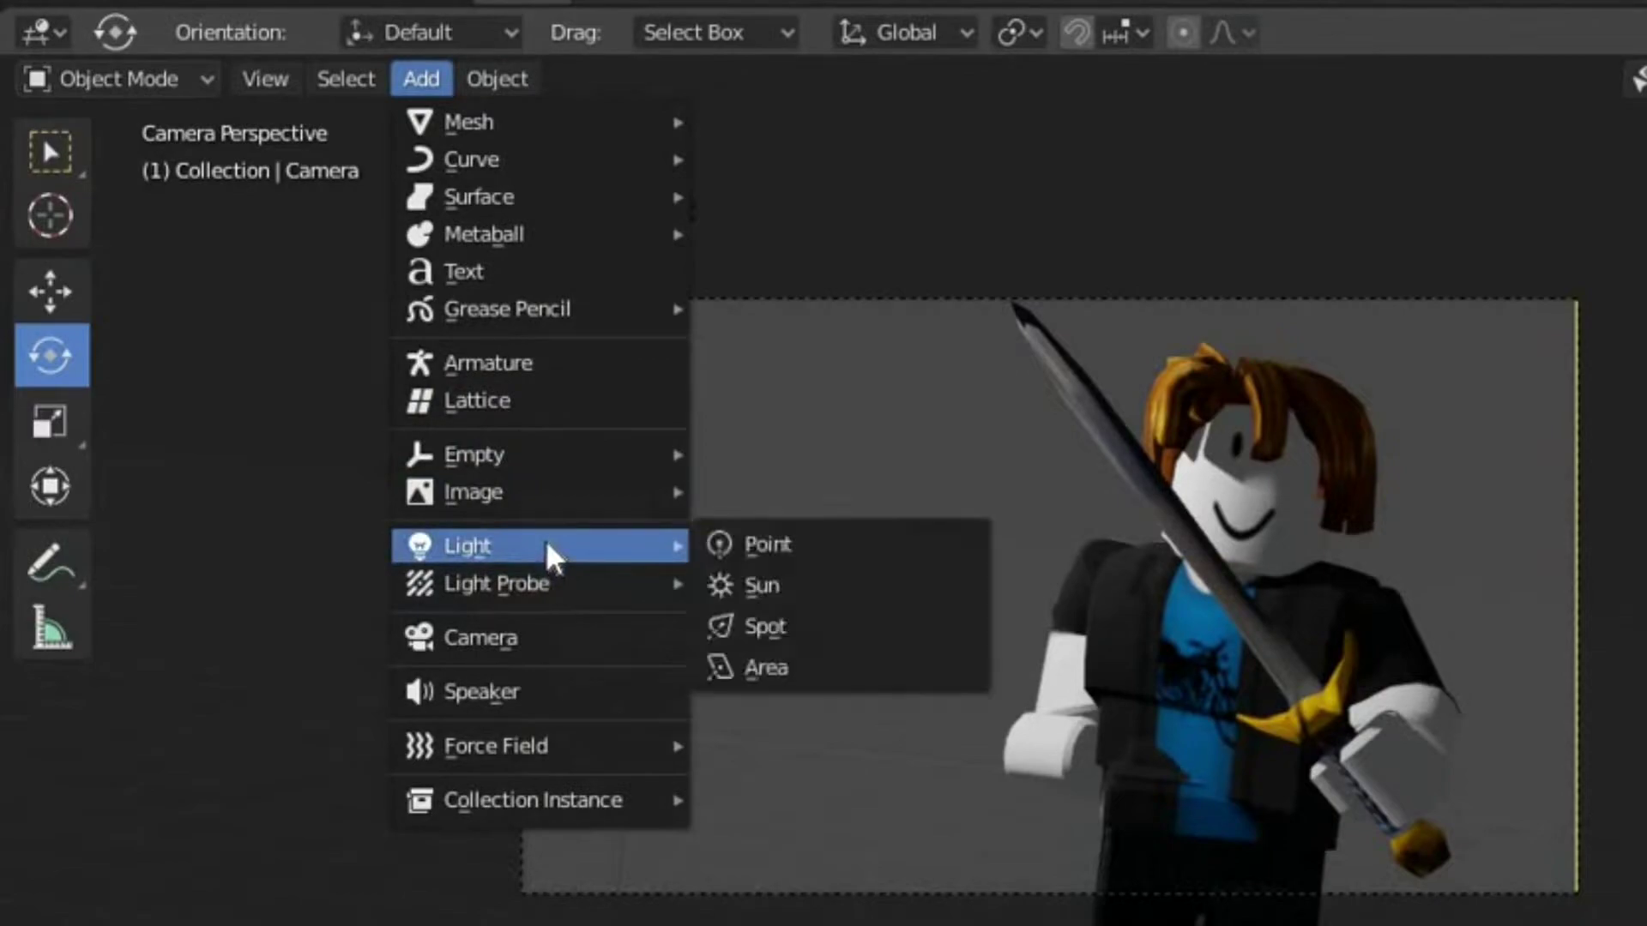
pyautogui.click(778, 600)
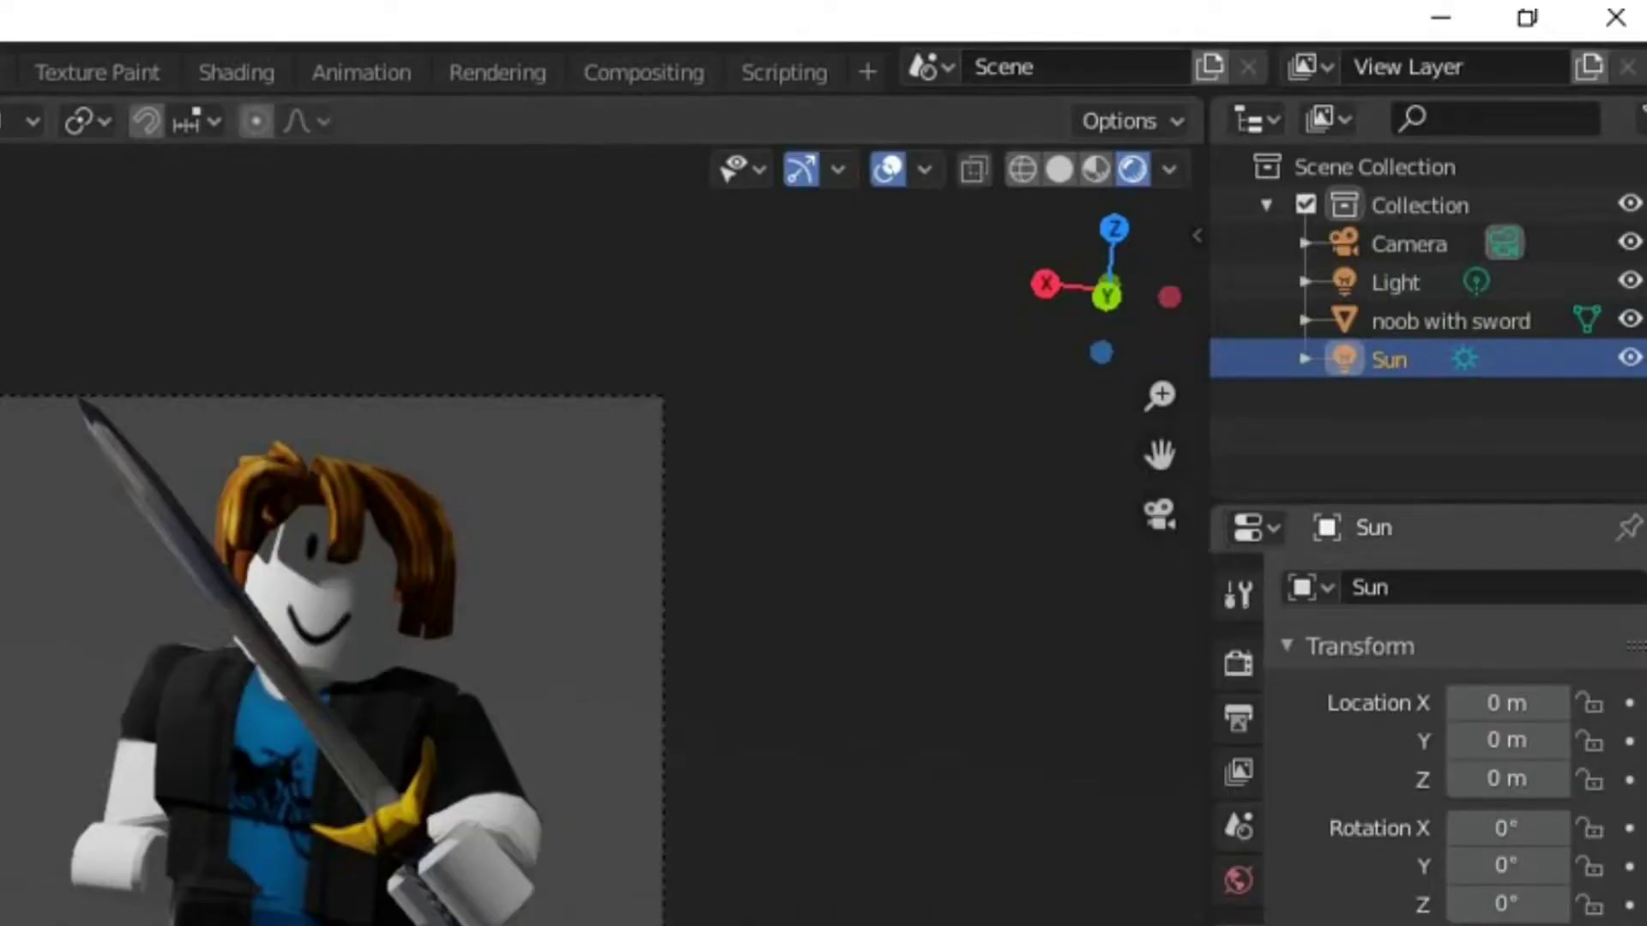
# Change the Sun light's color to blue in its light properties
pyautogui.click(1238, 922)
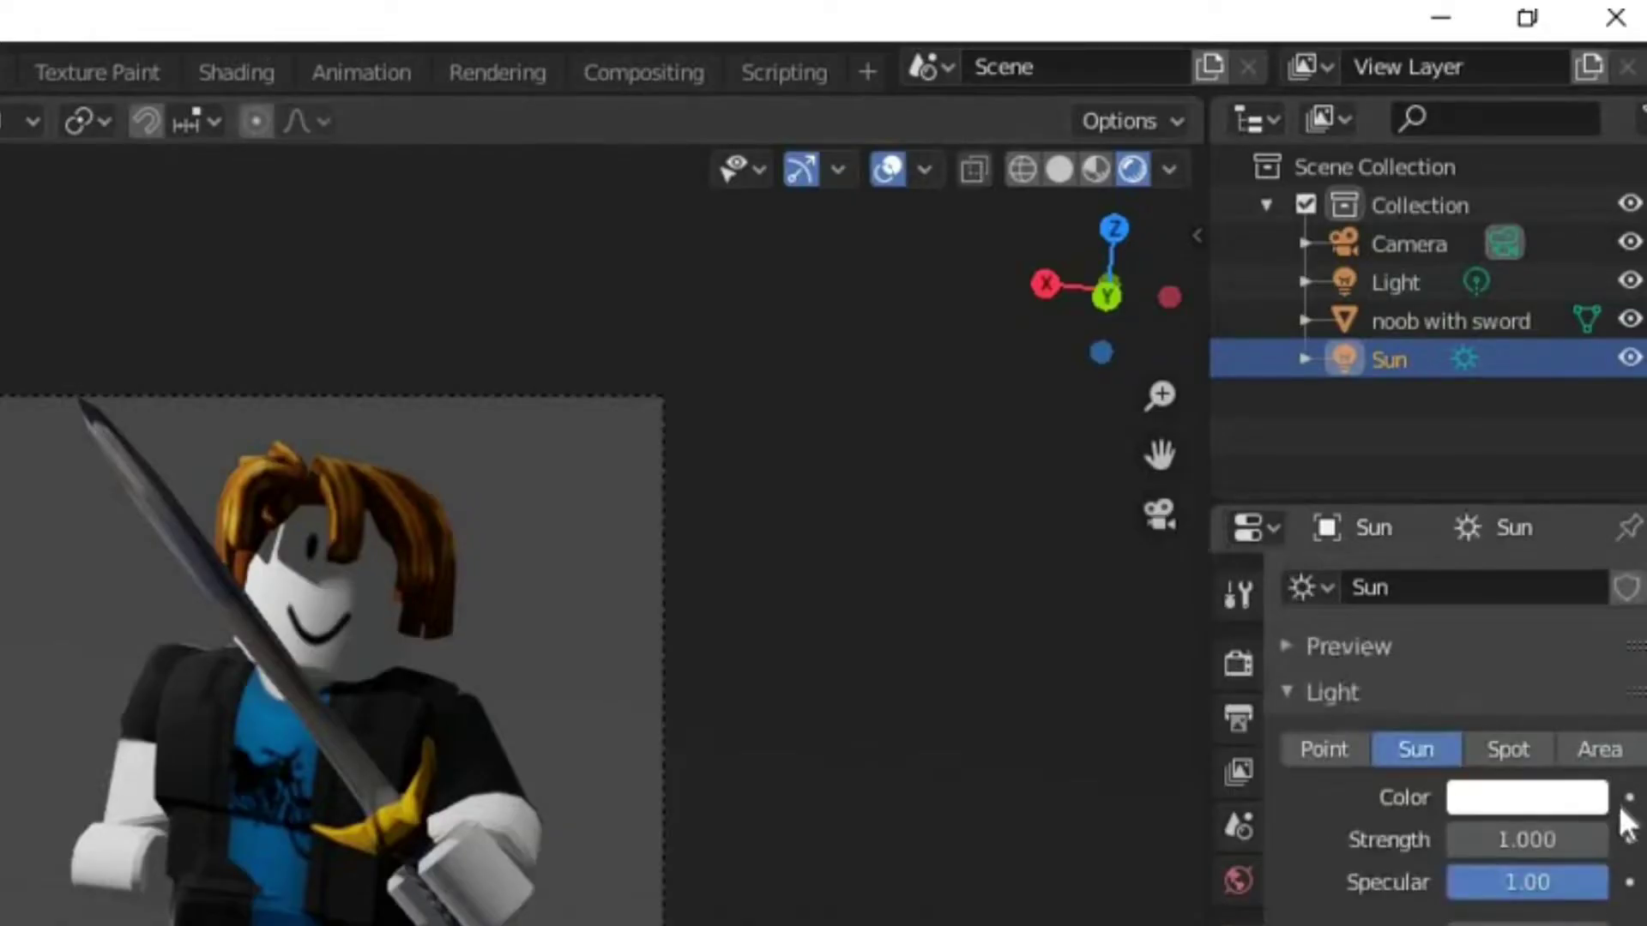
pyautogui.click(1557, 798)
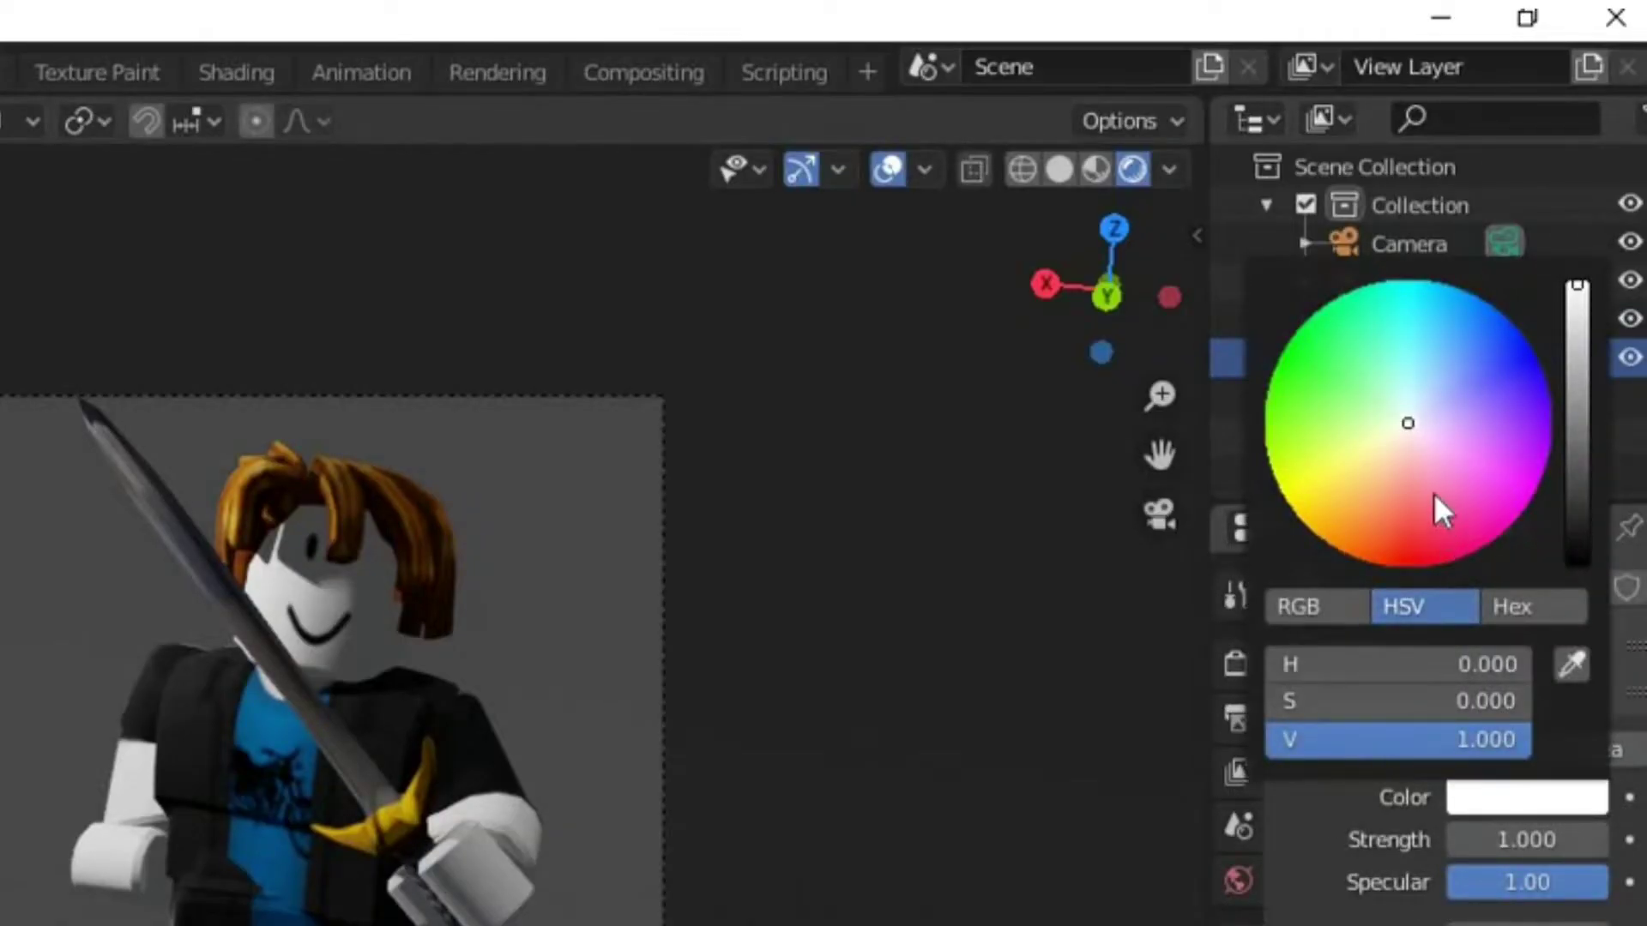
pyautogui.moveTo(1470, 459); pyautogui.dragTo(1523, 339)
# Add an Area light to the scene
pyautogui.click(420, 168)
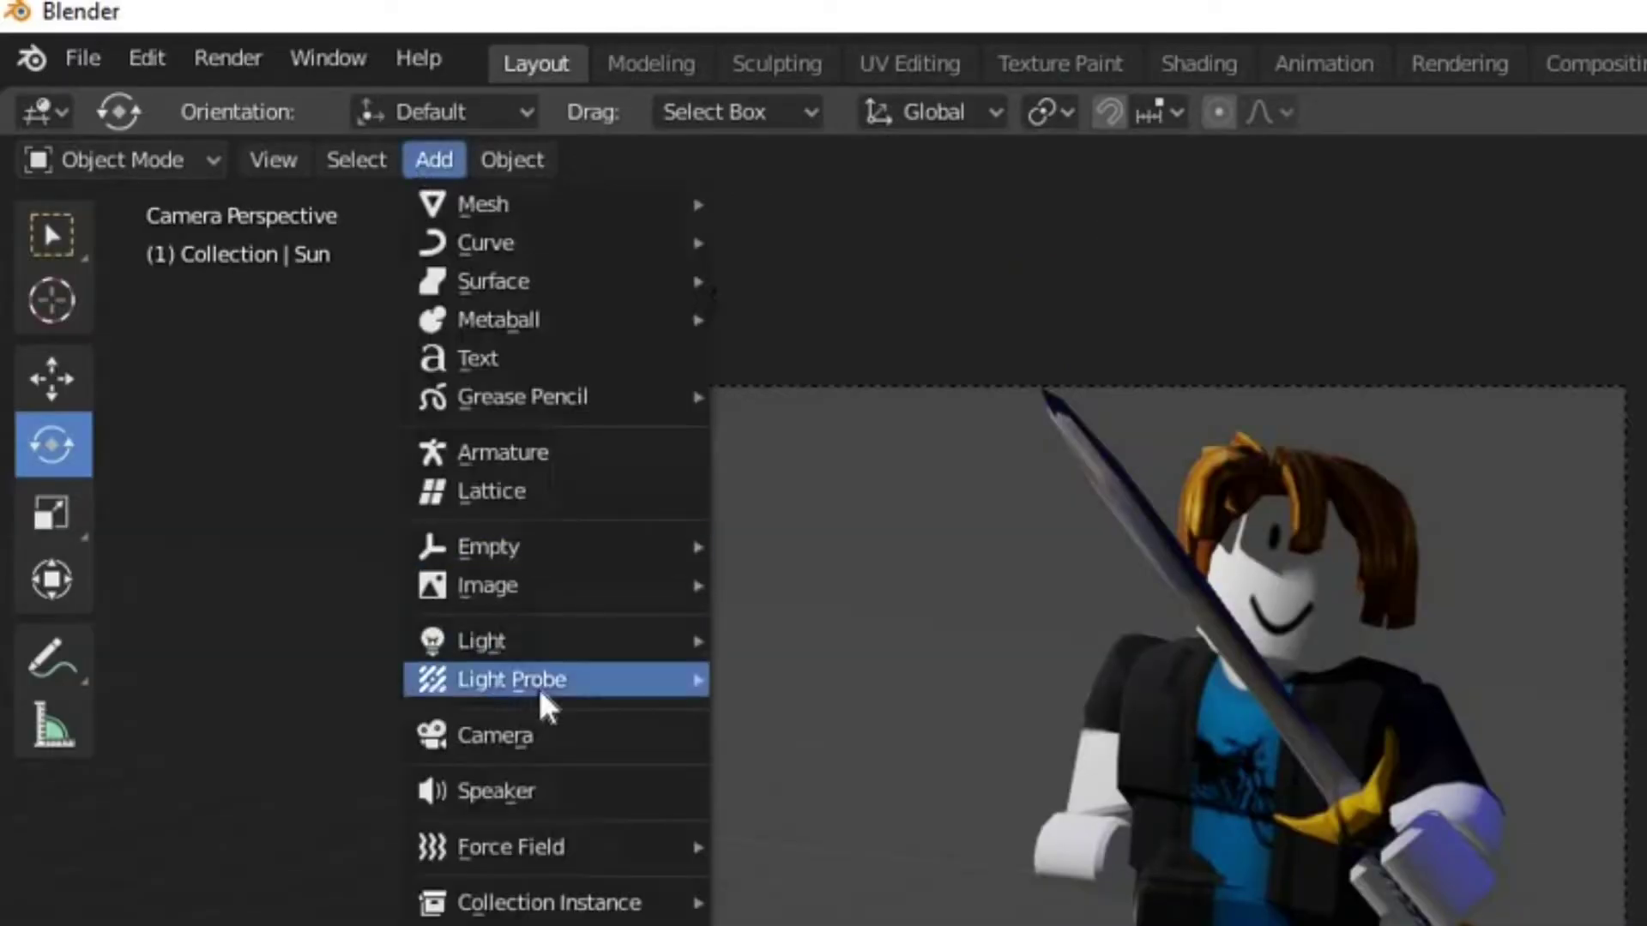
pyautogui.moveTo(537, 638)
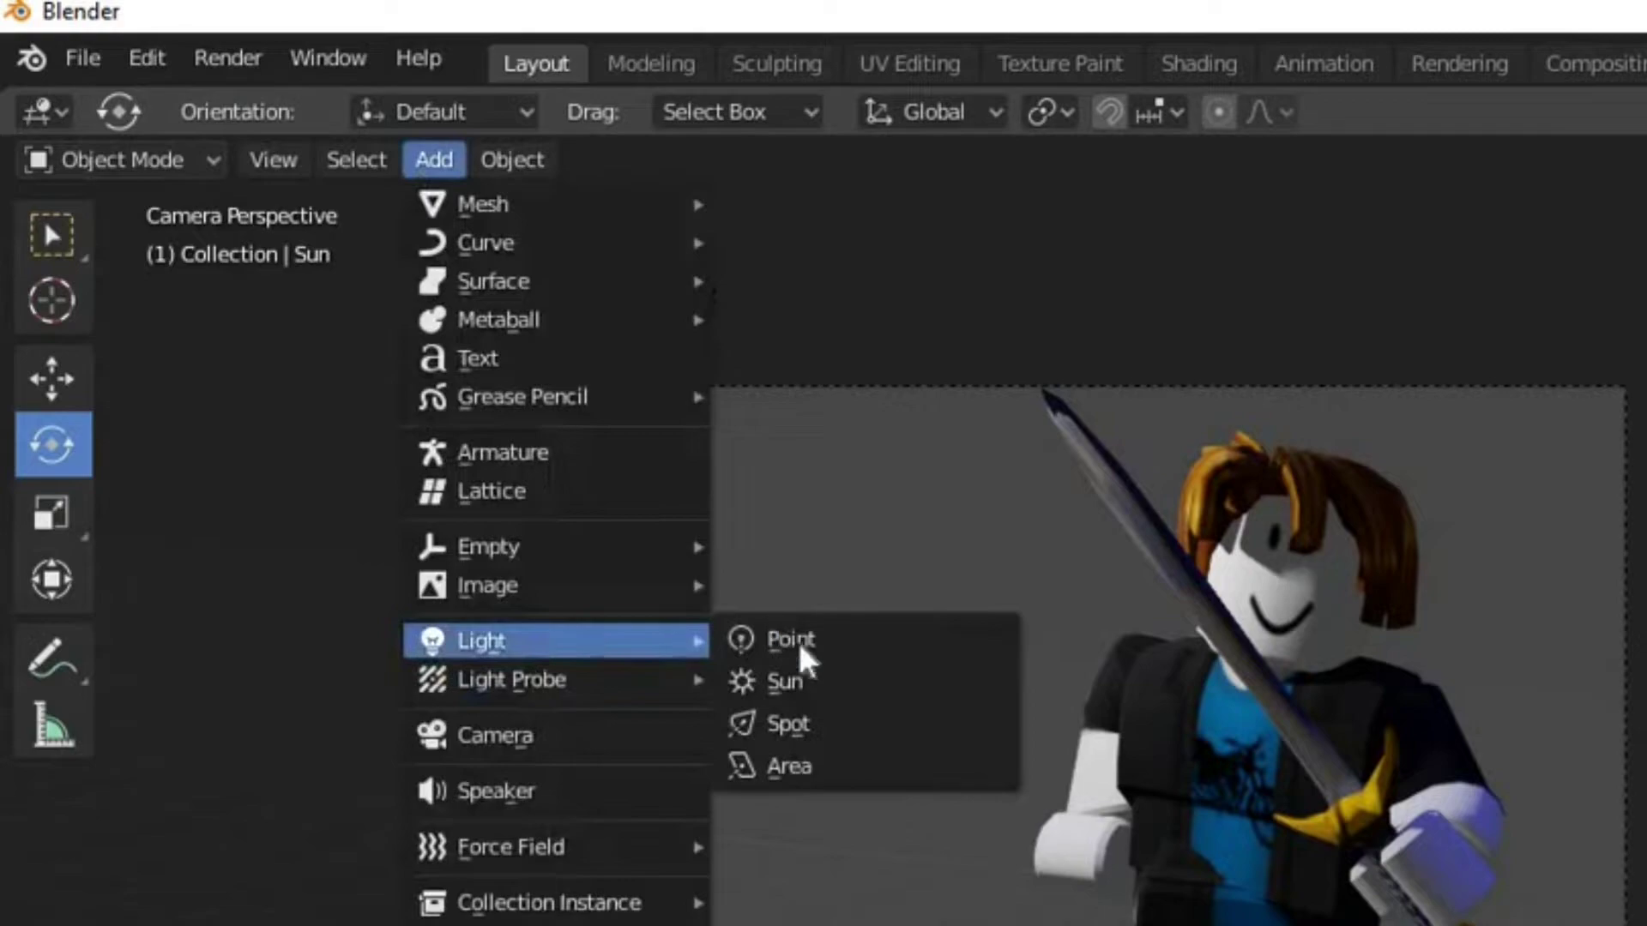
pyautogui.click(839, 766)
pyautogui.scroll(-1, 842, 765)
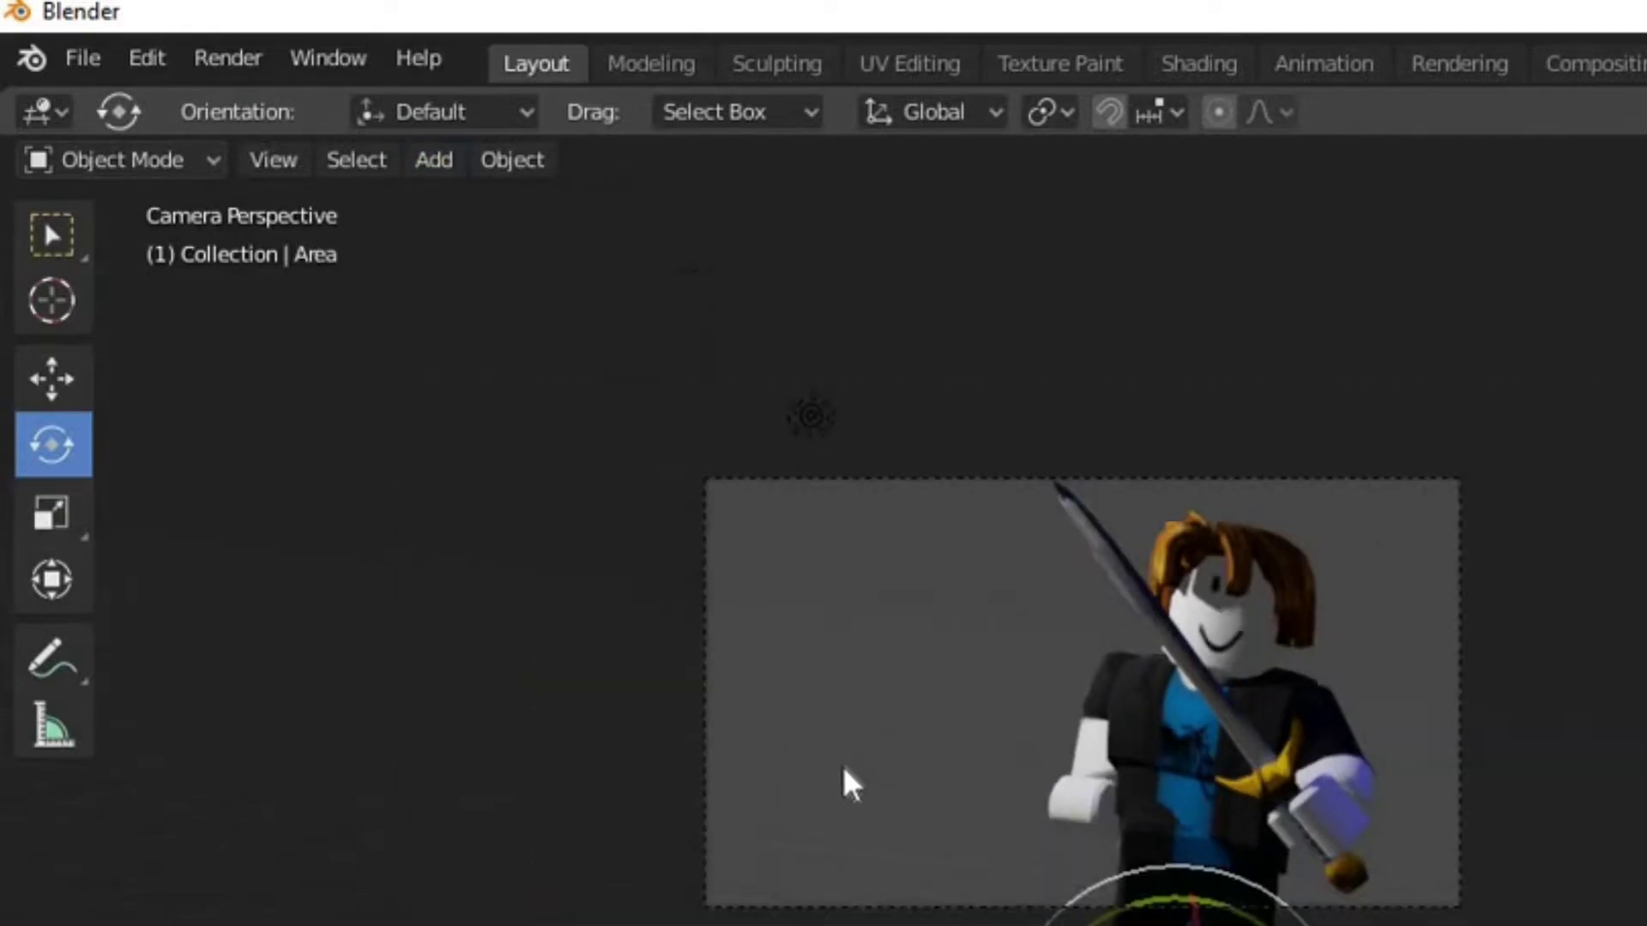
# Leave the camera view and move the Area light up and out beside the character on the sword-hand side
pyautogui.click(53, 386)
pyautogui.press('KP_0')
pyautogui.moveTo(1124, 744); pyautogui.dragTo(1307, 875)
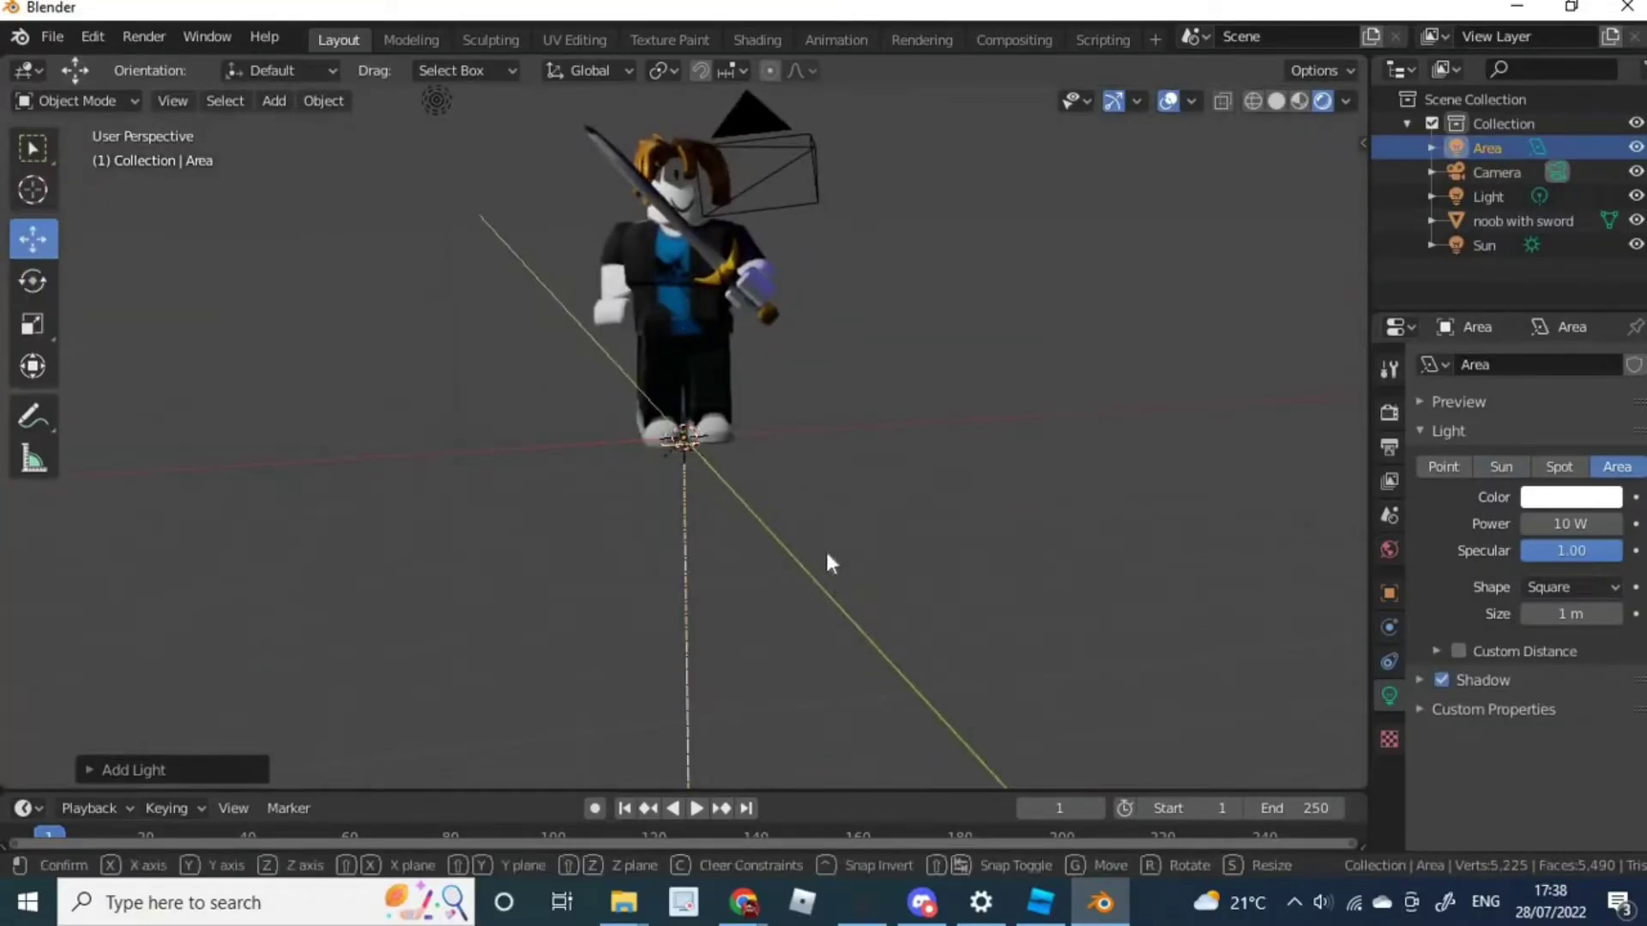
pyautogui.moveTo(827, 553); pyautogui.dragTo(837, 568)
pyautogui.moveTo(779, 453); pyautogui.dragTo(813, 297)
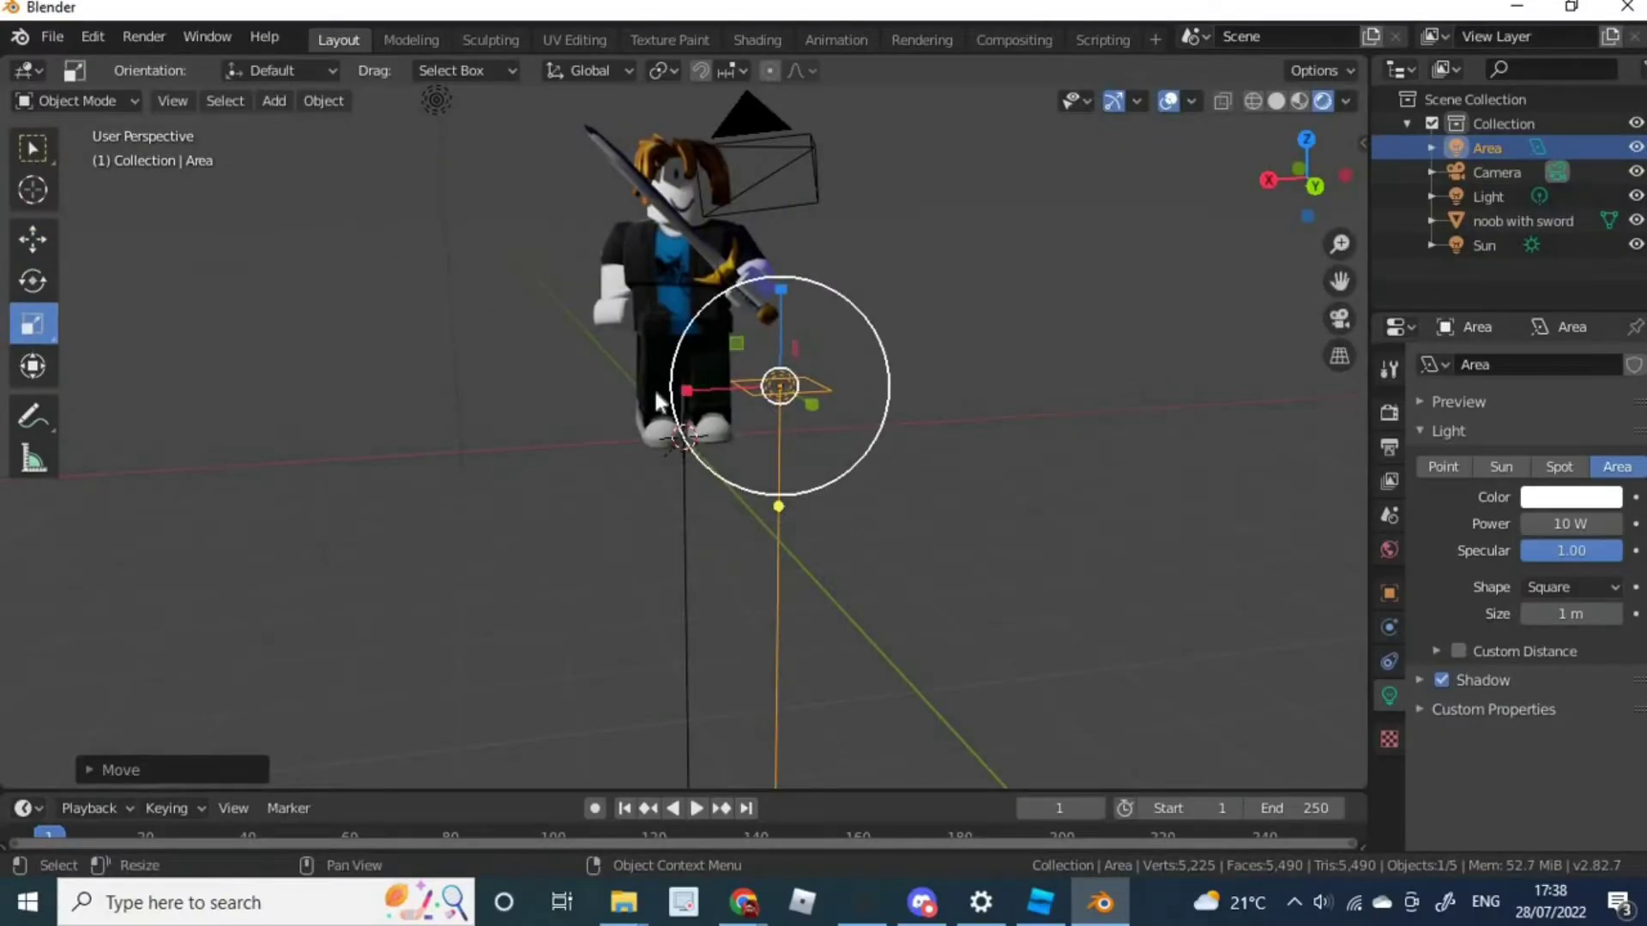
# Enlarge the Area light to about 1.83 m and angle it to face the character from the sword-hand side
pyautogui.moveTo(655, 396)
pyautogui.mouseDown()
pyautogui.moveTo(609, 394)
pyautogui.moveTo(635, 398)
pyautogui.mouseUp()
pyautogui.hotkey('shift', 'space')
pyautogui.press('r')
pyautogui.scroll(-3, 723, 606)
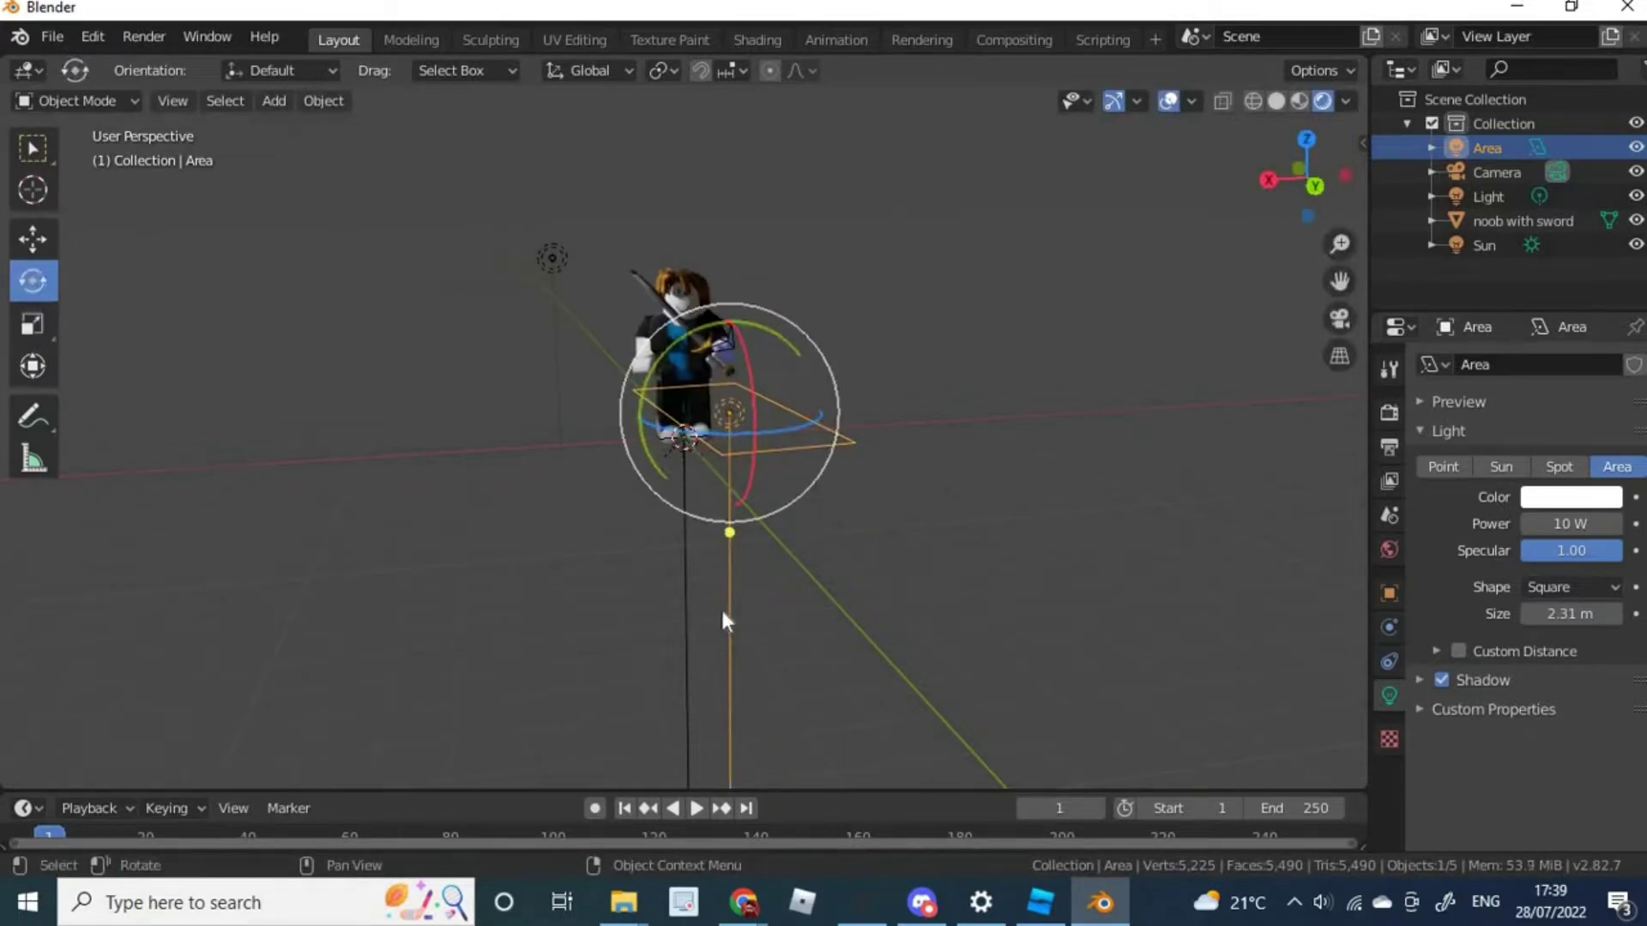
pyautogui.press('h')
pyautogui.press('w')
pyautogui.press('a')
pyautogui.click(772, 551)
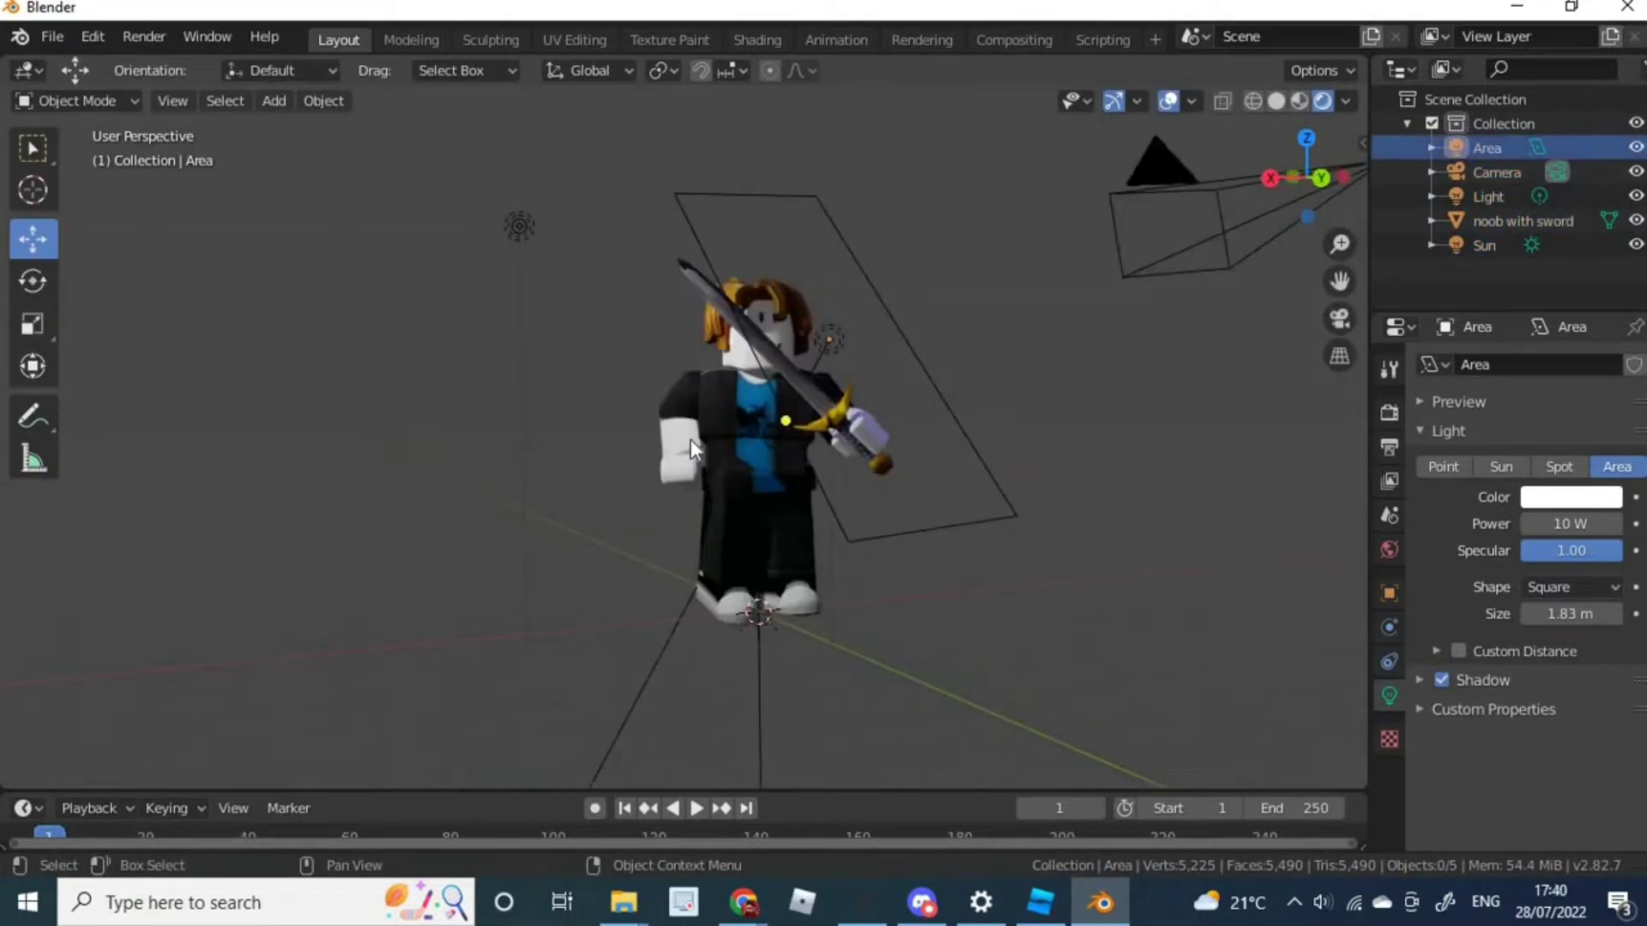
# Look through the active camera and set the Area light's power to 100 W
pyautogui.press('KP_0')
pyautogui.scroll(2, 564, 422)
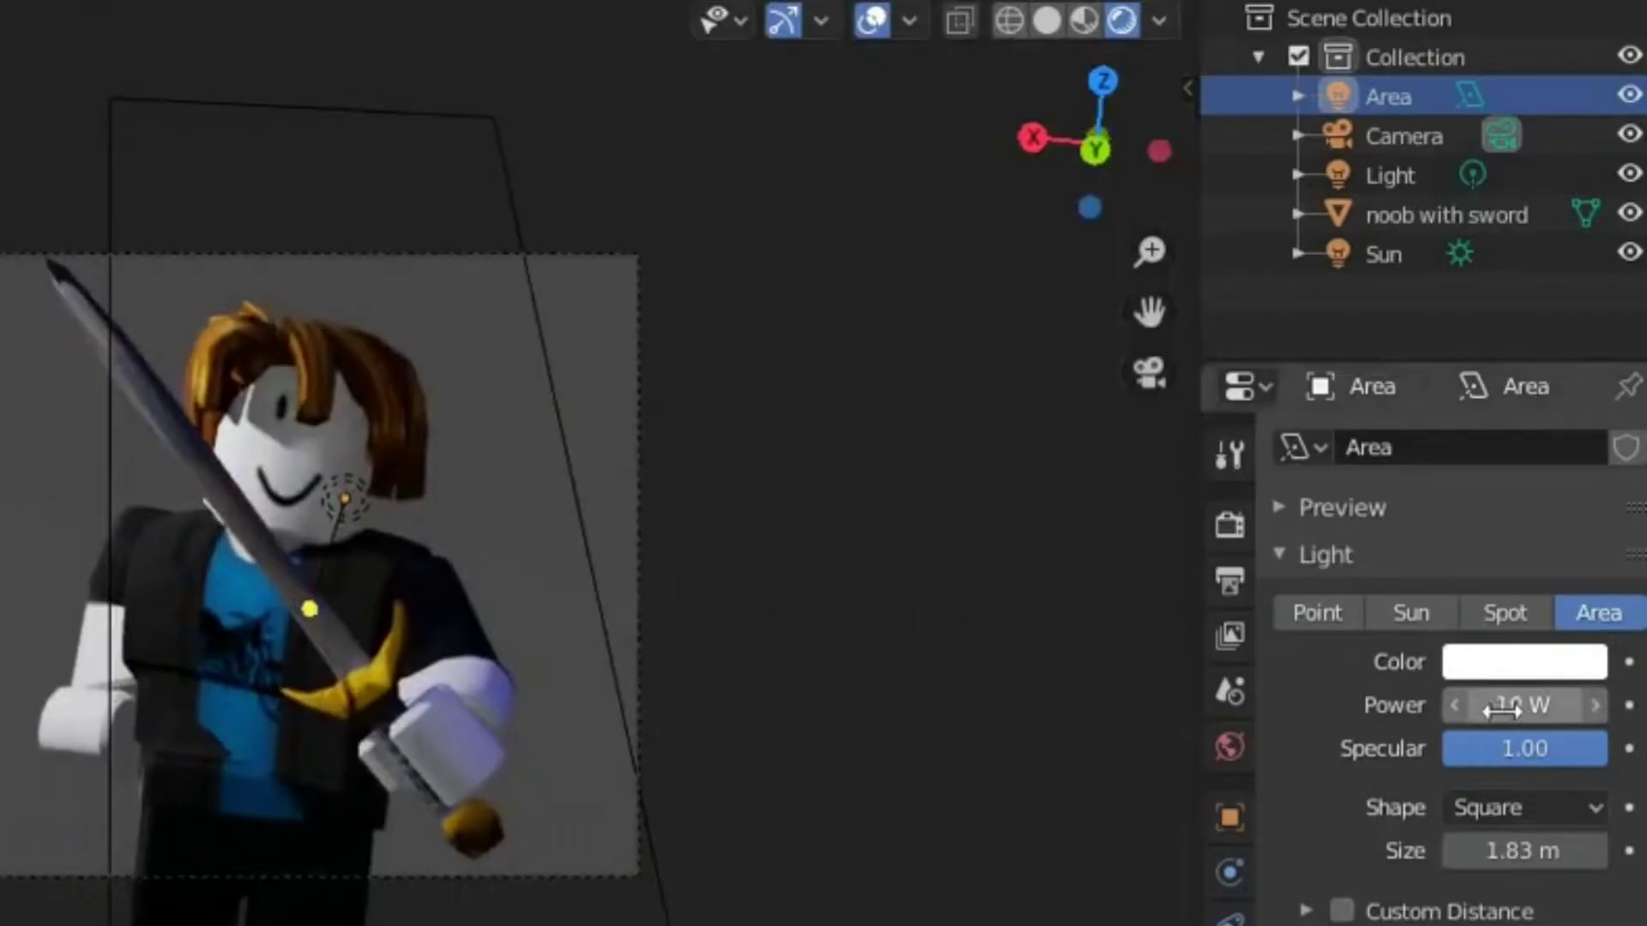
pyautogui.click(1570, 523)
pyautogui.write('100')
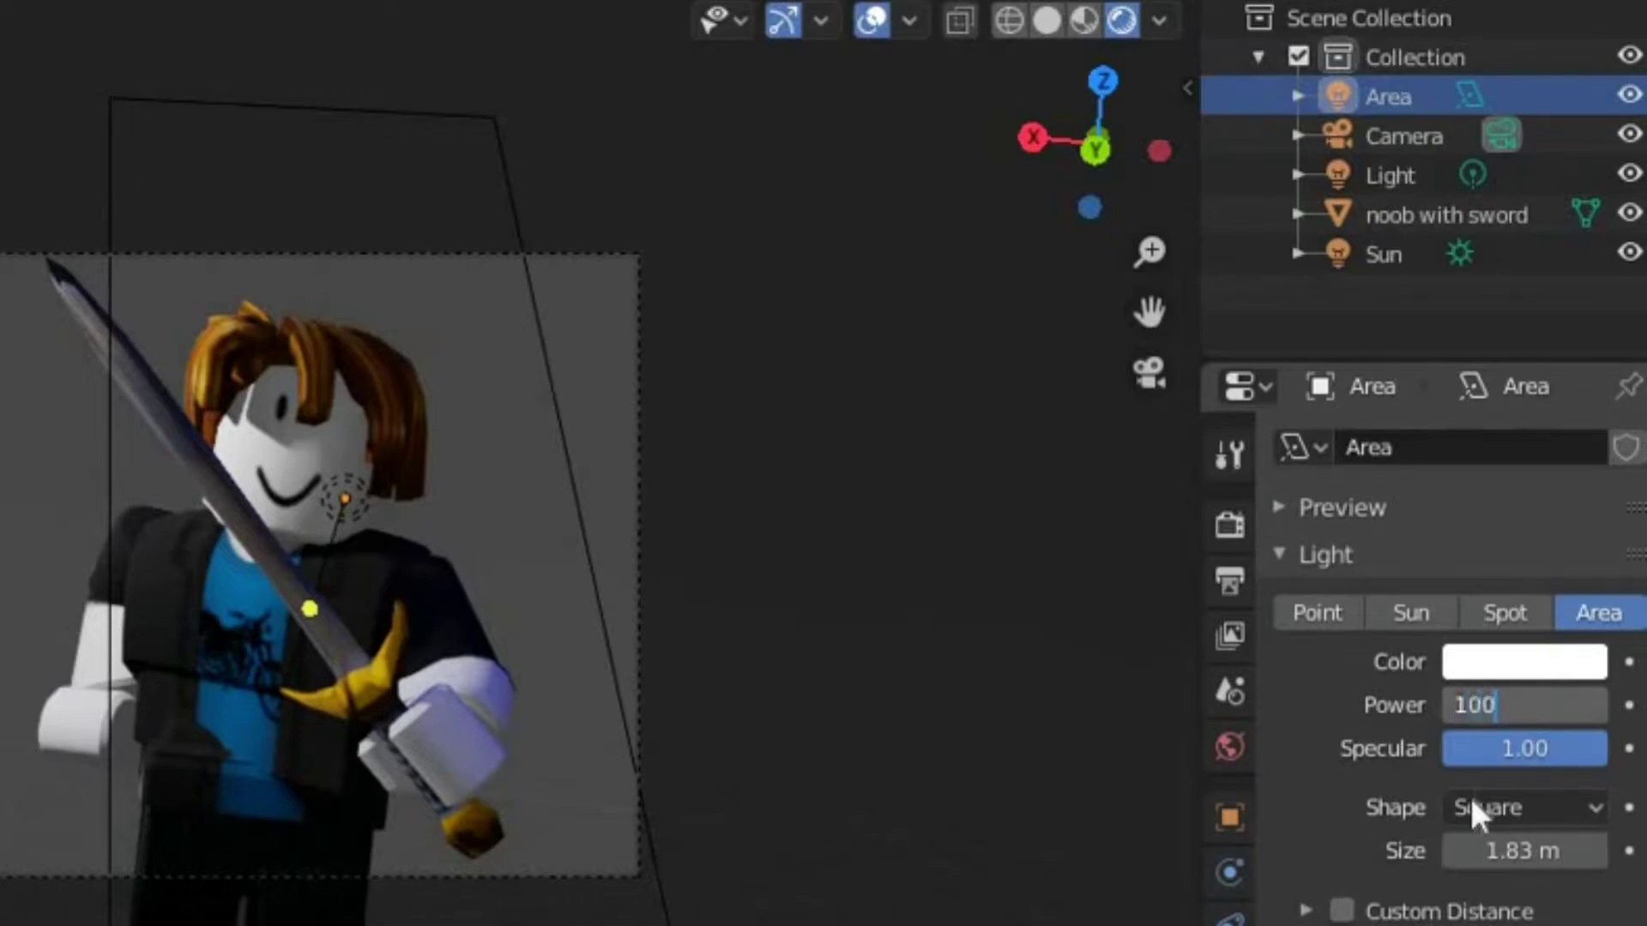
pyautogui.press('Return')
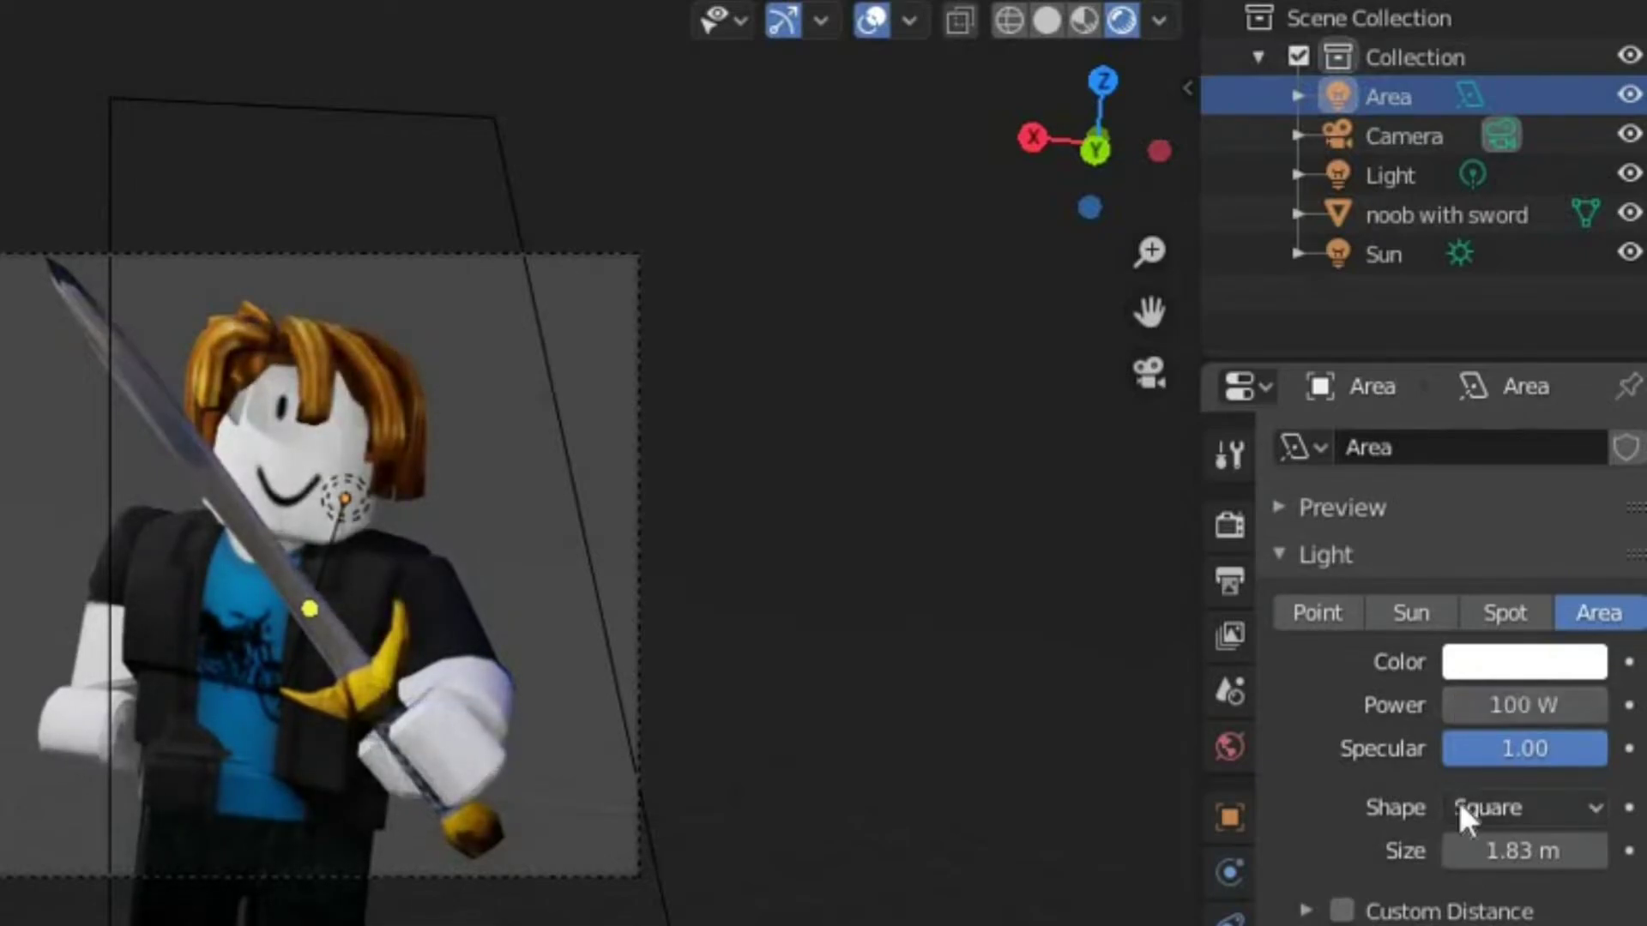
# Set the Area light's power to 75 W and change its color to light blue
pyautogui.click(1493, 711)
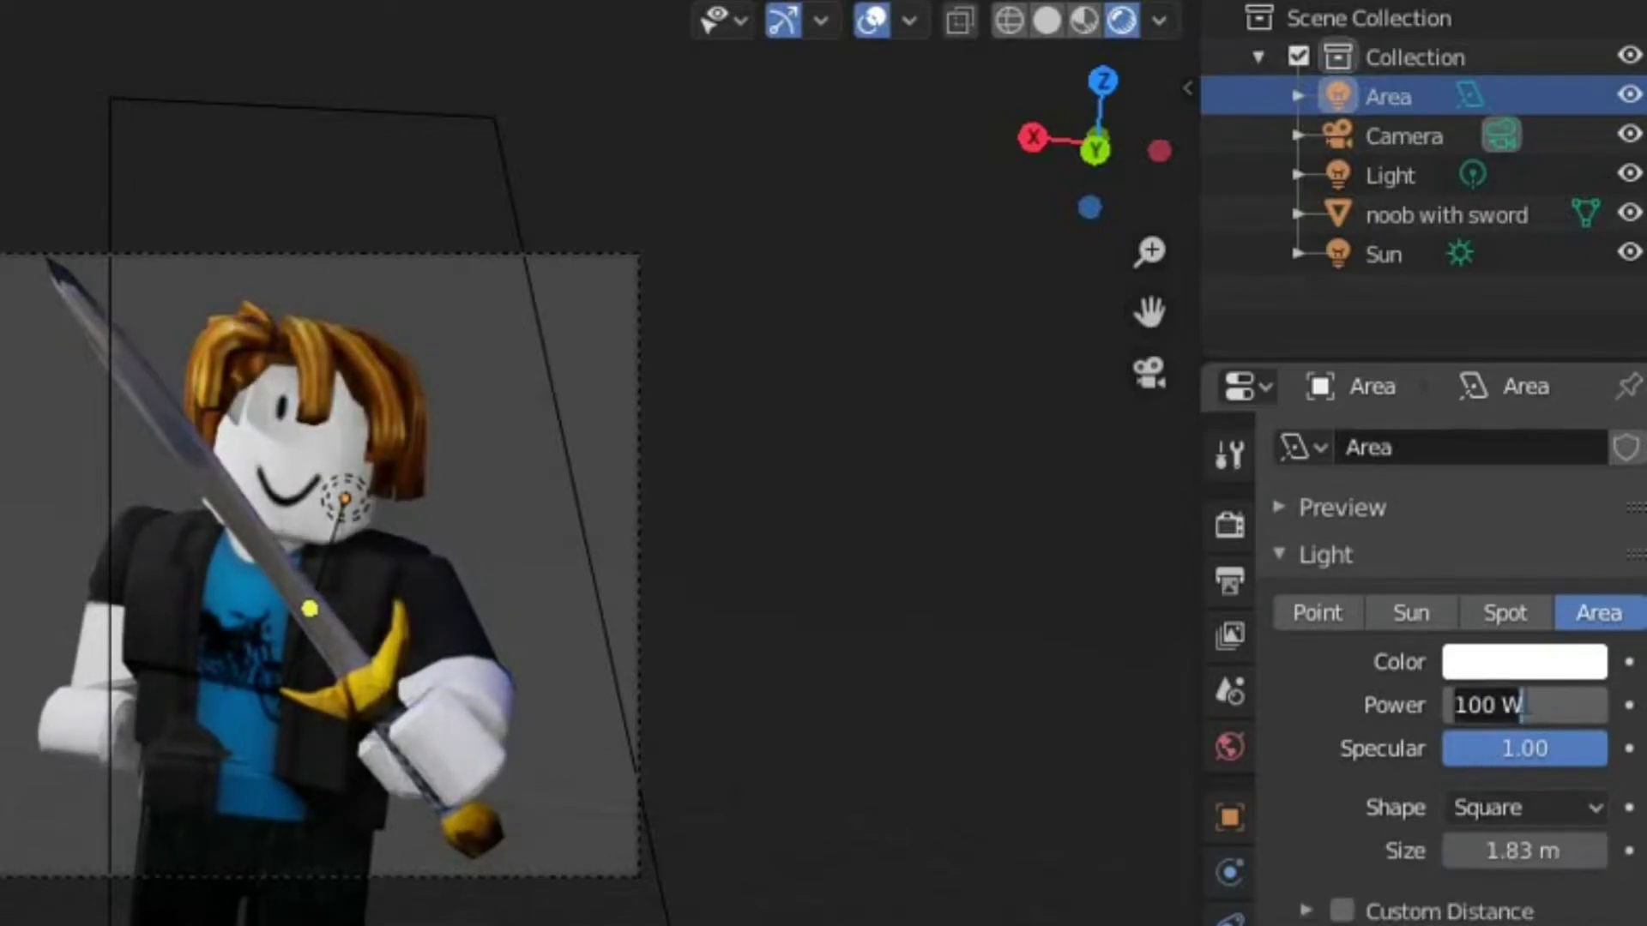
pyautogui.write('75')
pyautogui.press('Return')
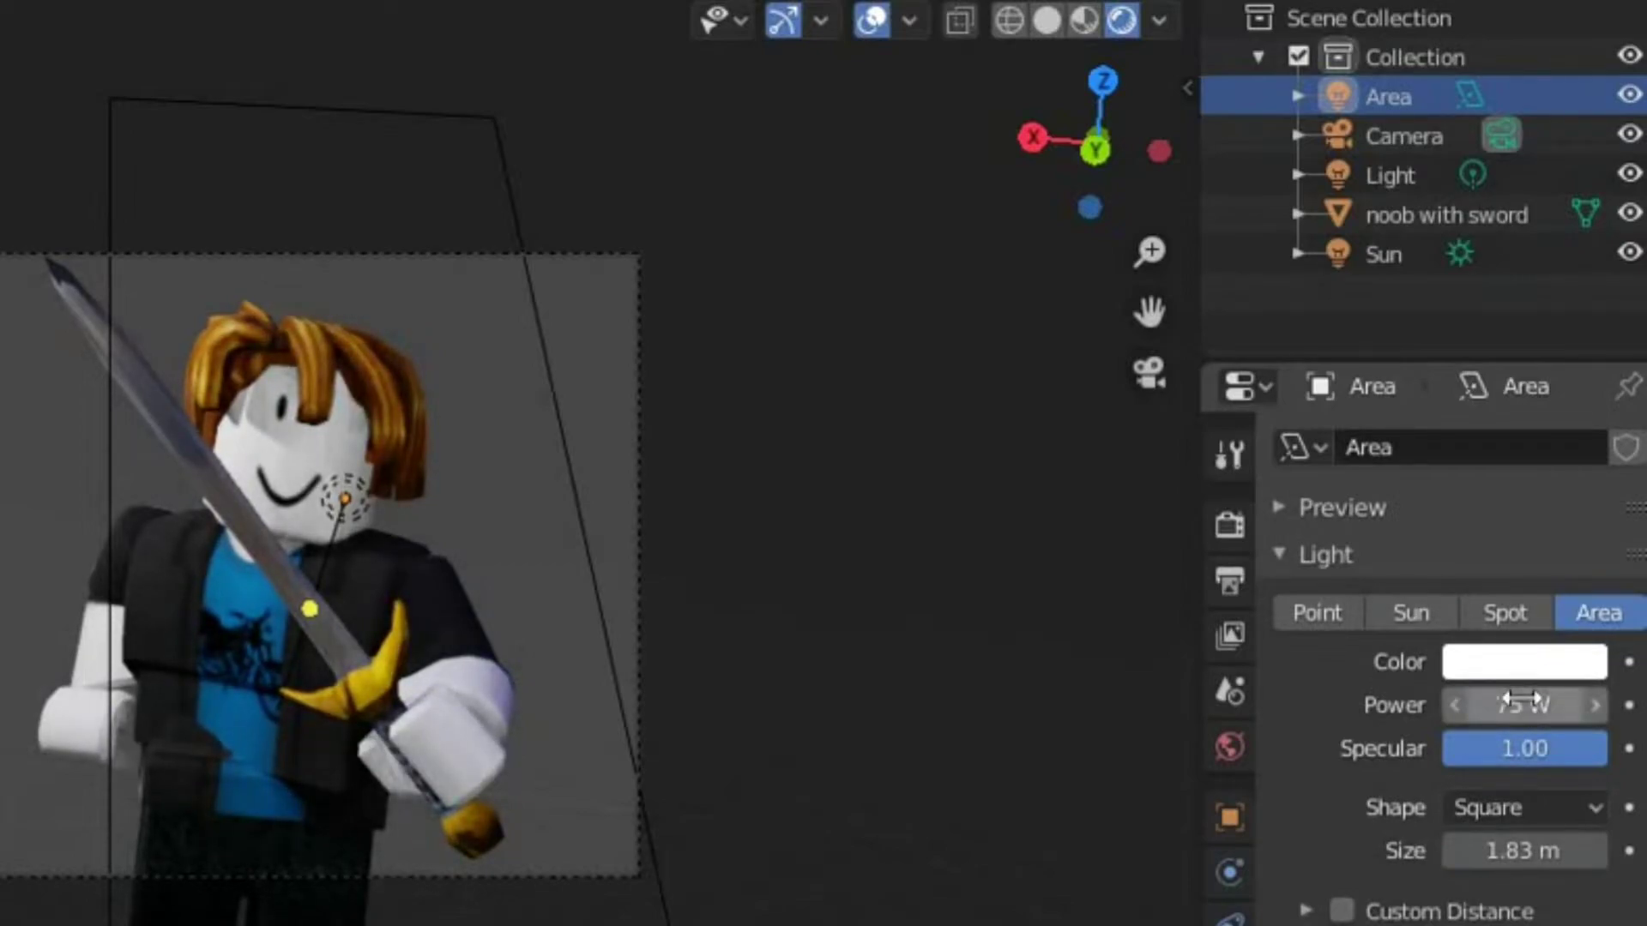
pyautogui.click(1523, 663)
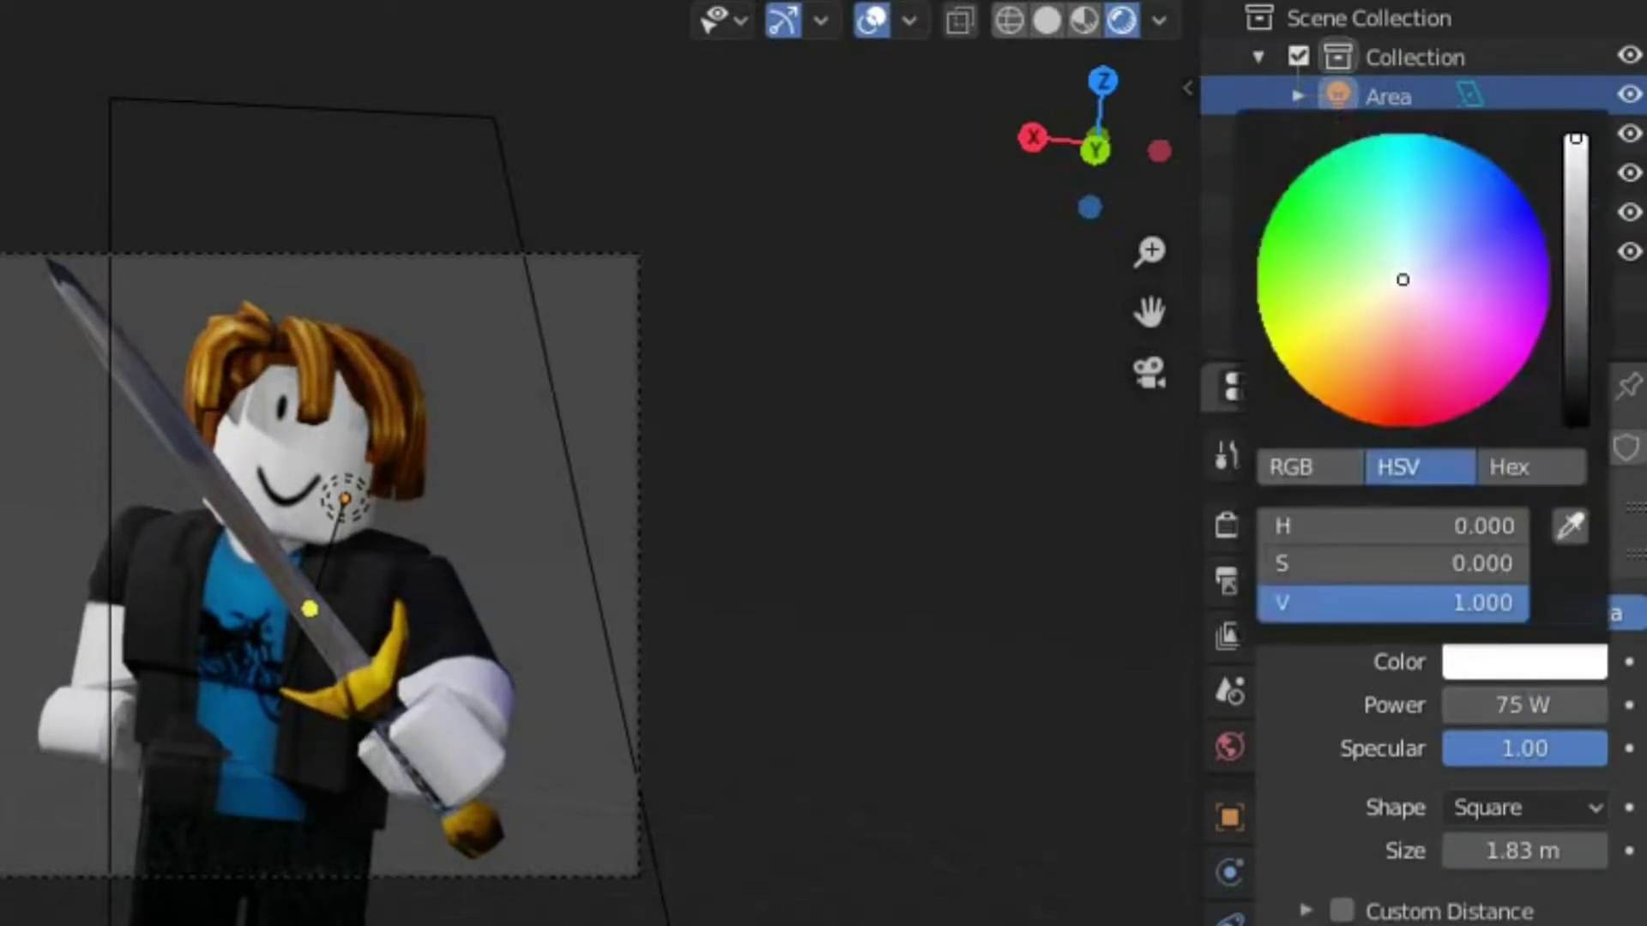
pyautogui.moveTo(1402, 280)
pyautogui.mouseDown()
pyautogui.moveTo(1485, 177)
pyautogui.moveTo(1526, 199)
pyautogui.mouseUp()
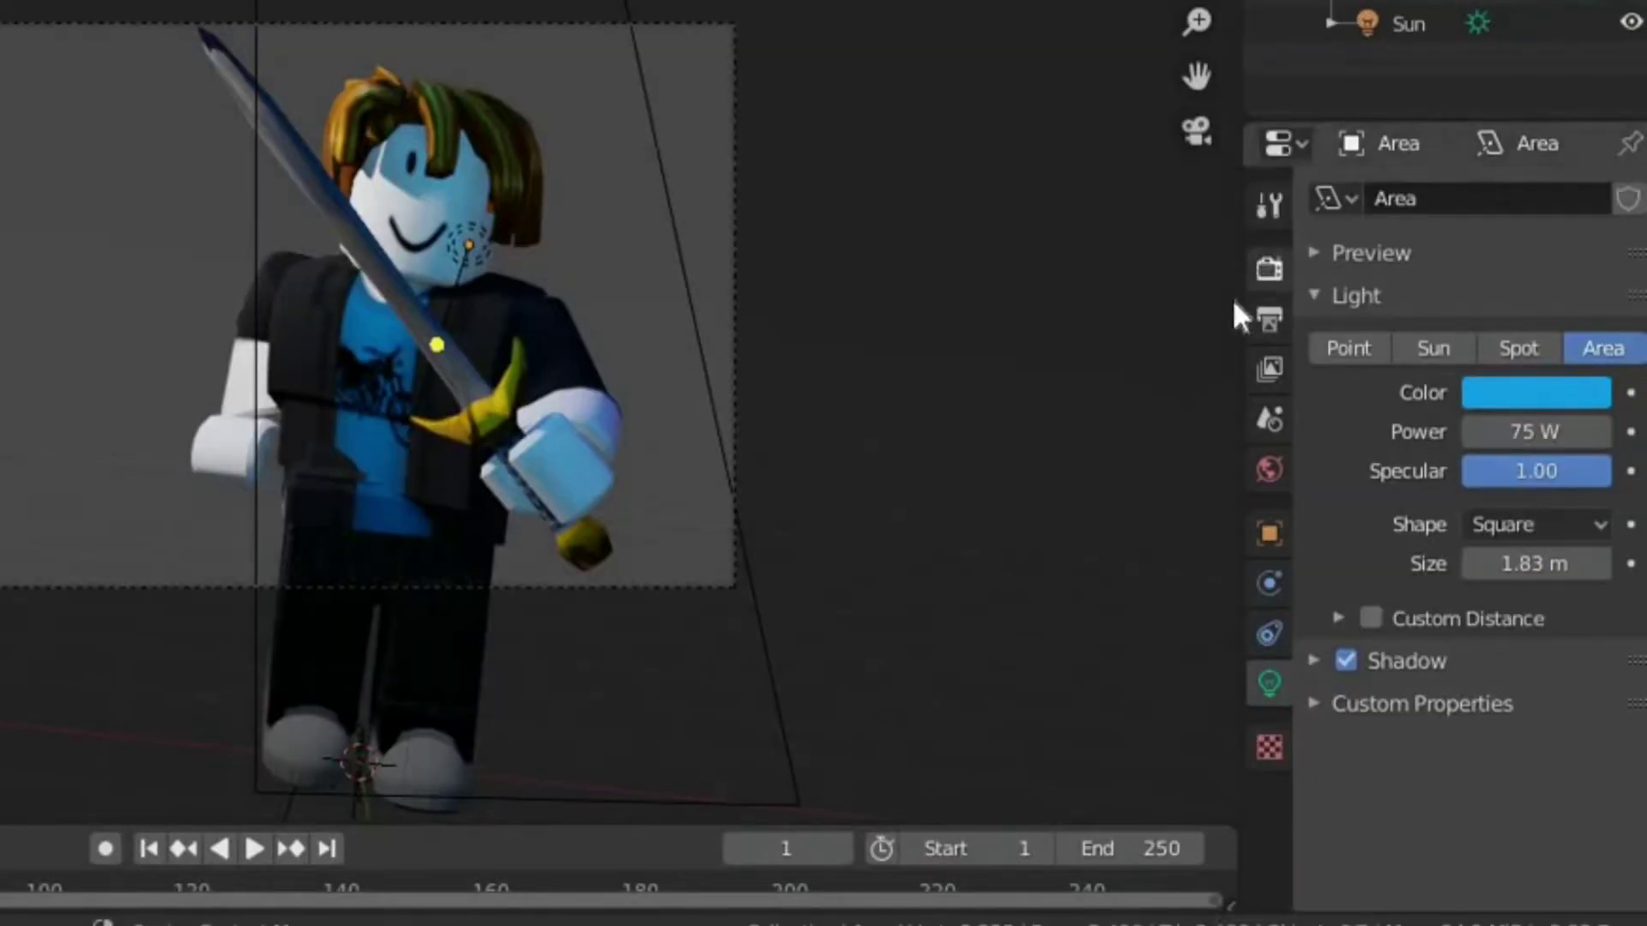
# Enable the Transparent film option in the scene's render properties
pyautogui.click(1269, 269)
pyautogui.scroll(-3, 1355, 592)
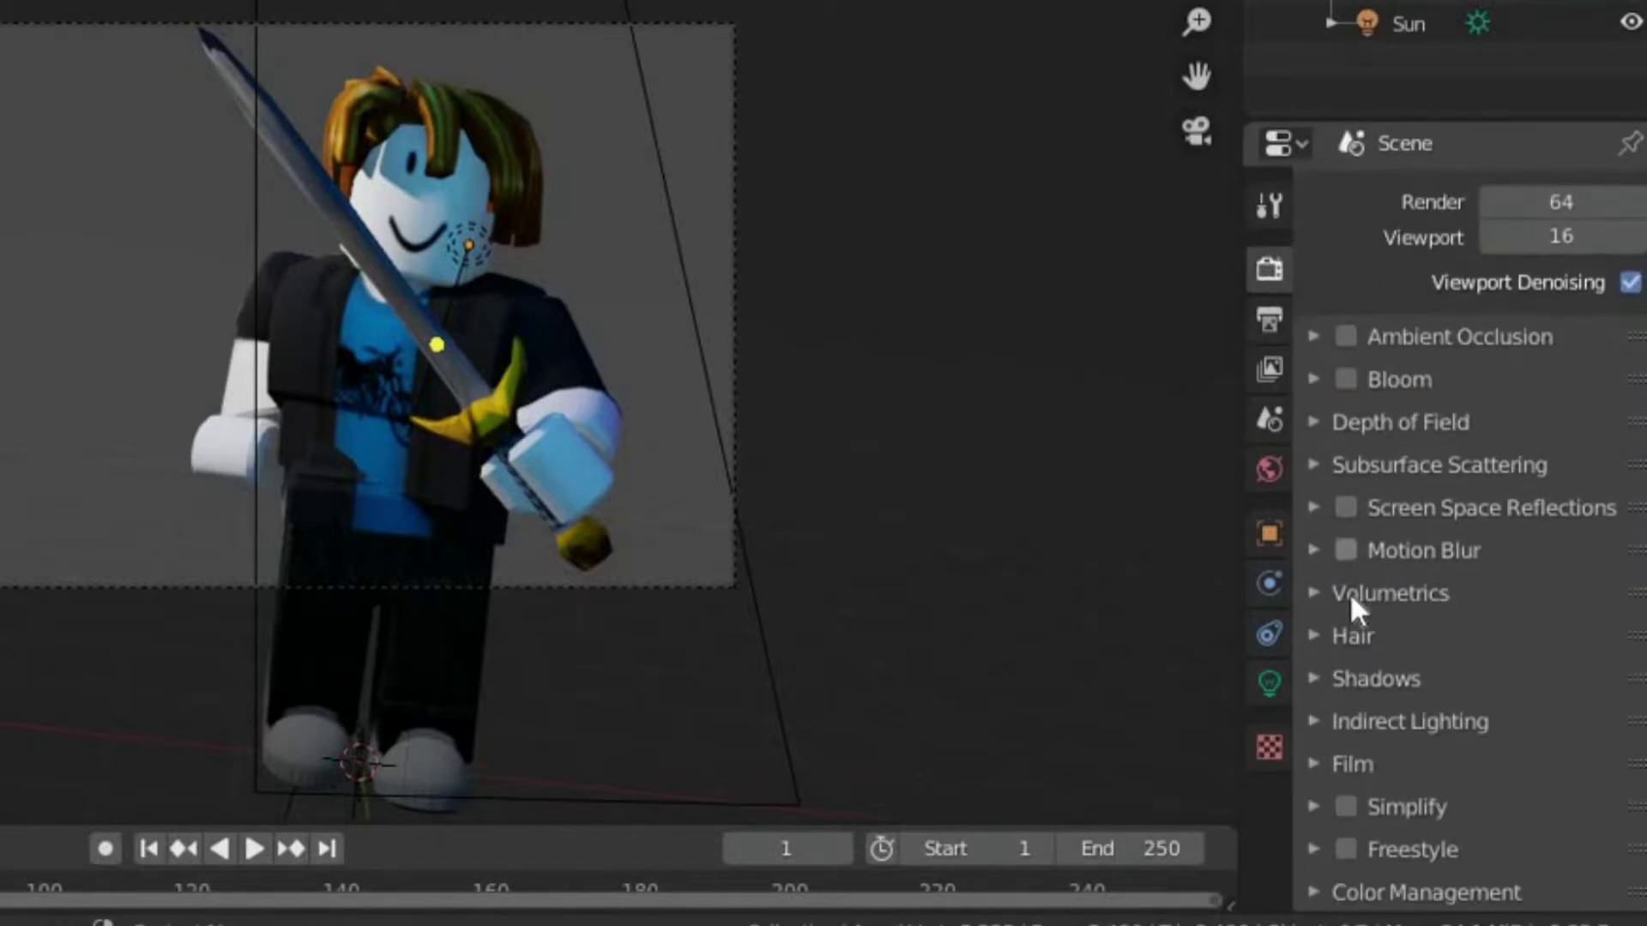
pyautogui.click(1314, 764)
pyautogui.scroll(-3, 1317, 759)
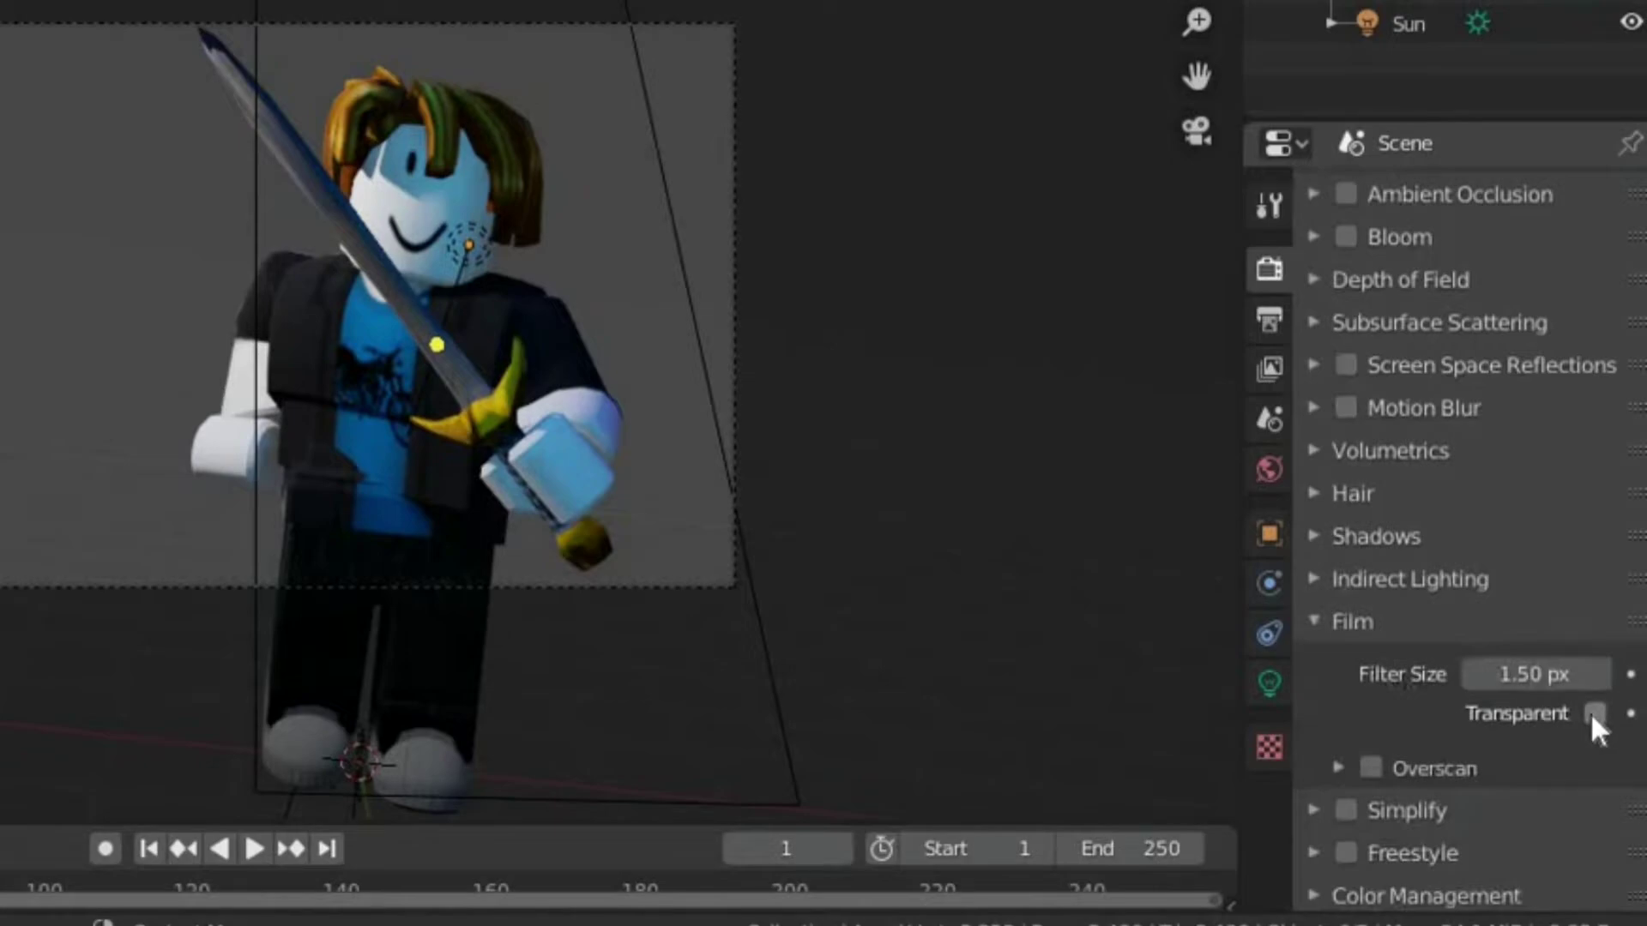
pyautogui.click(1592, 712)
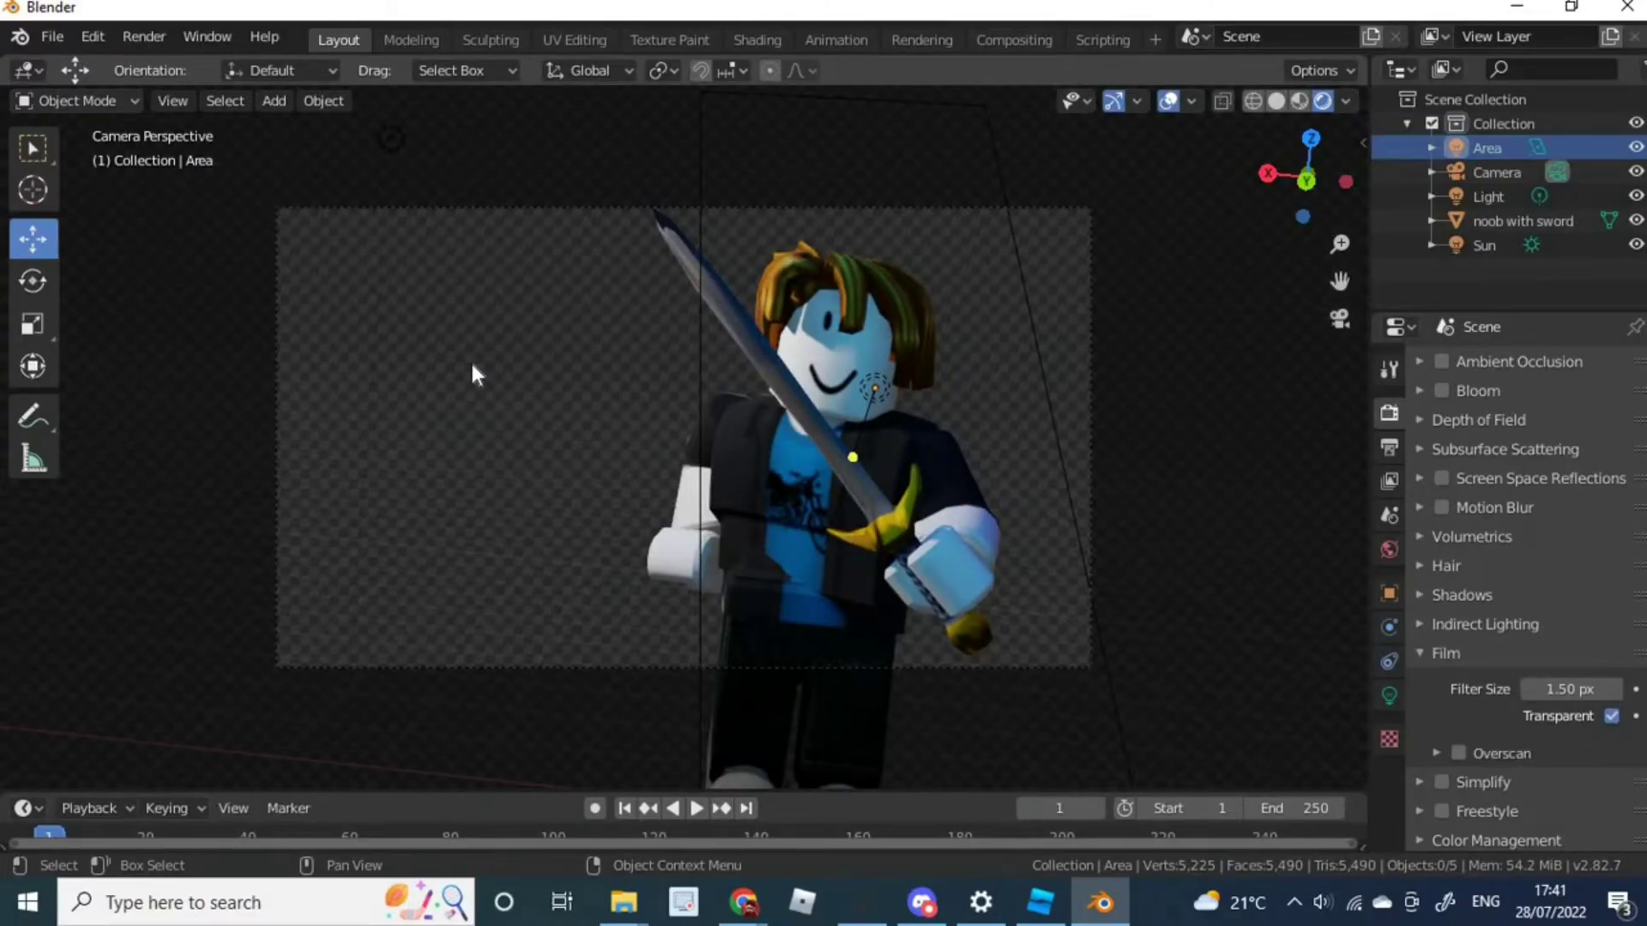
# Render the camera view as a still image and save the result
pyautogui.click(157, 36)
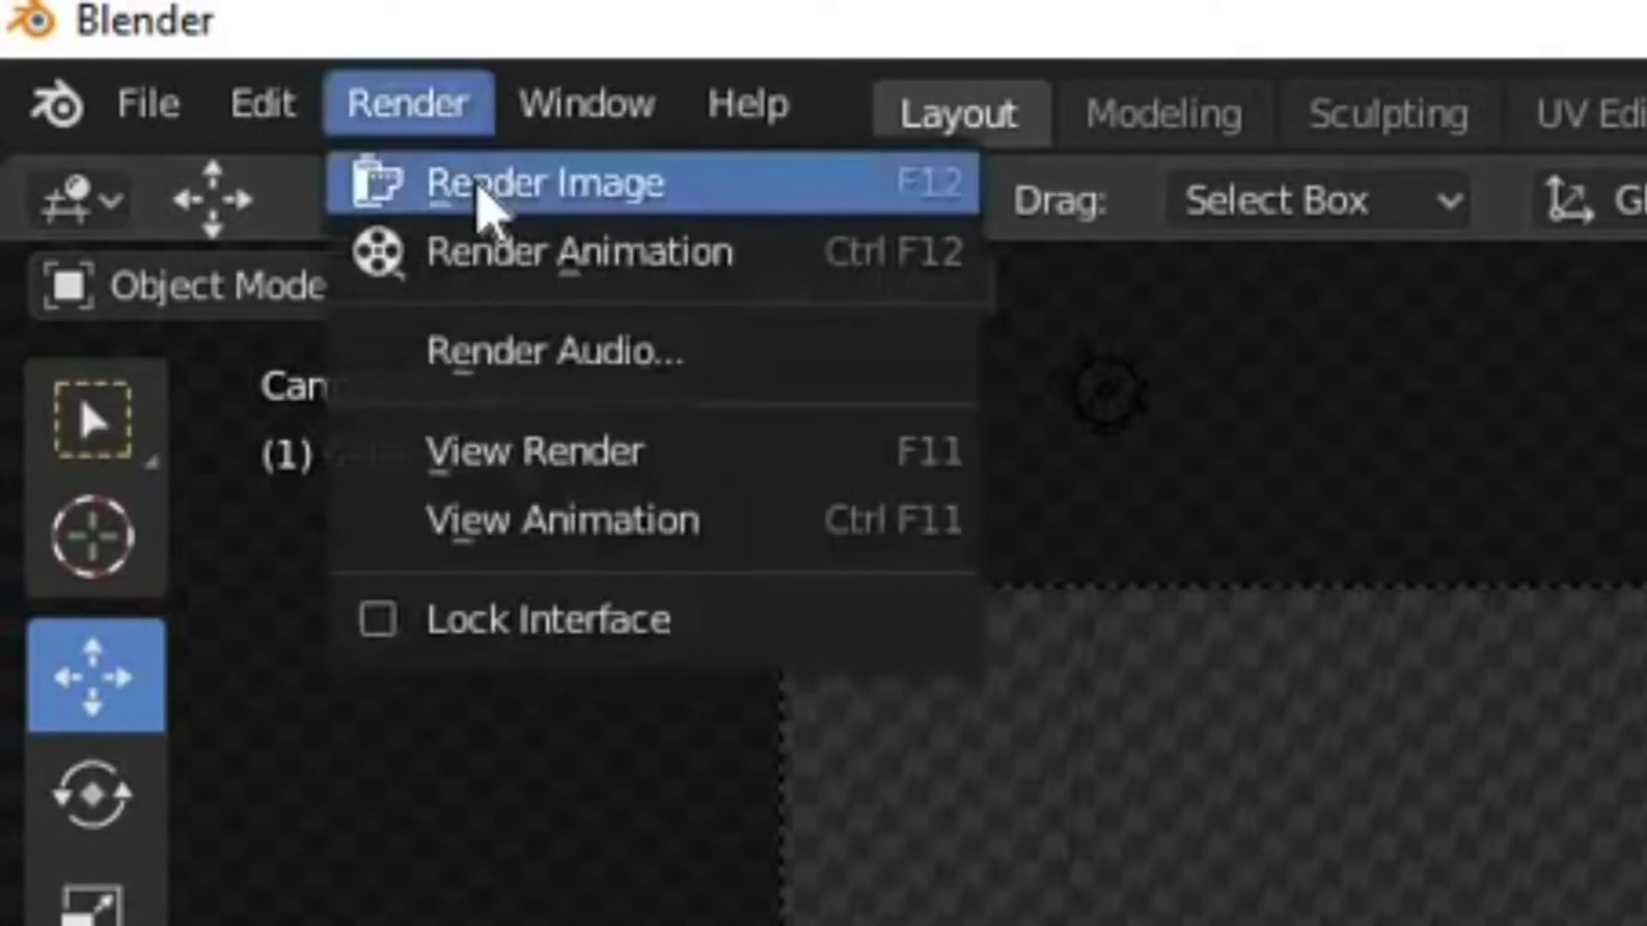
pyautogui.click(477, 187)
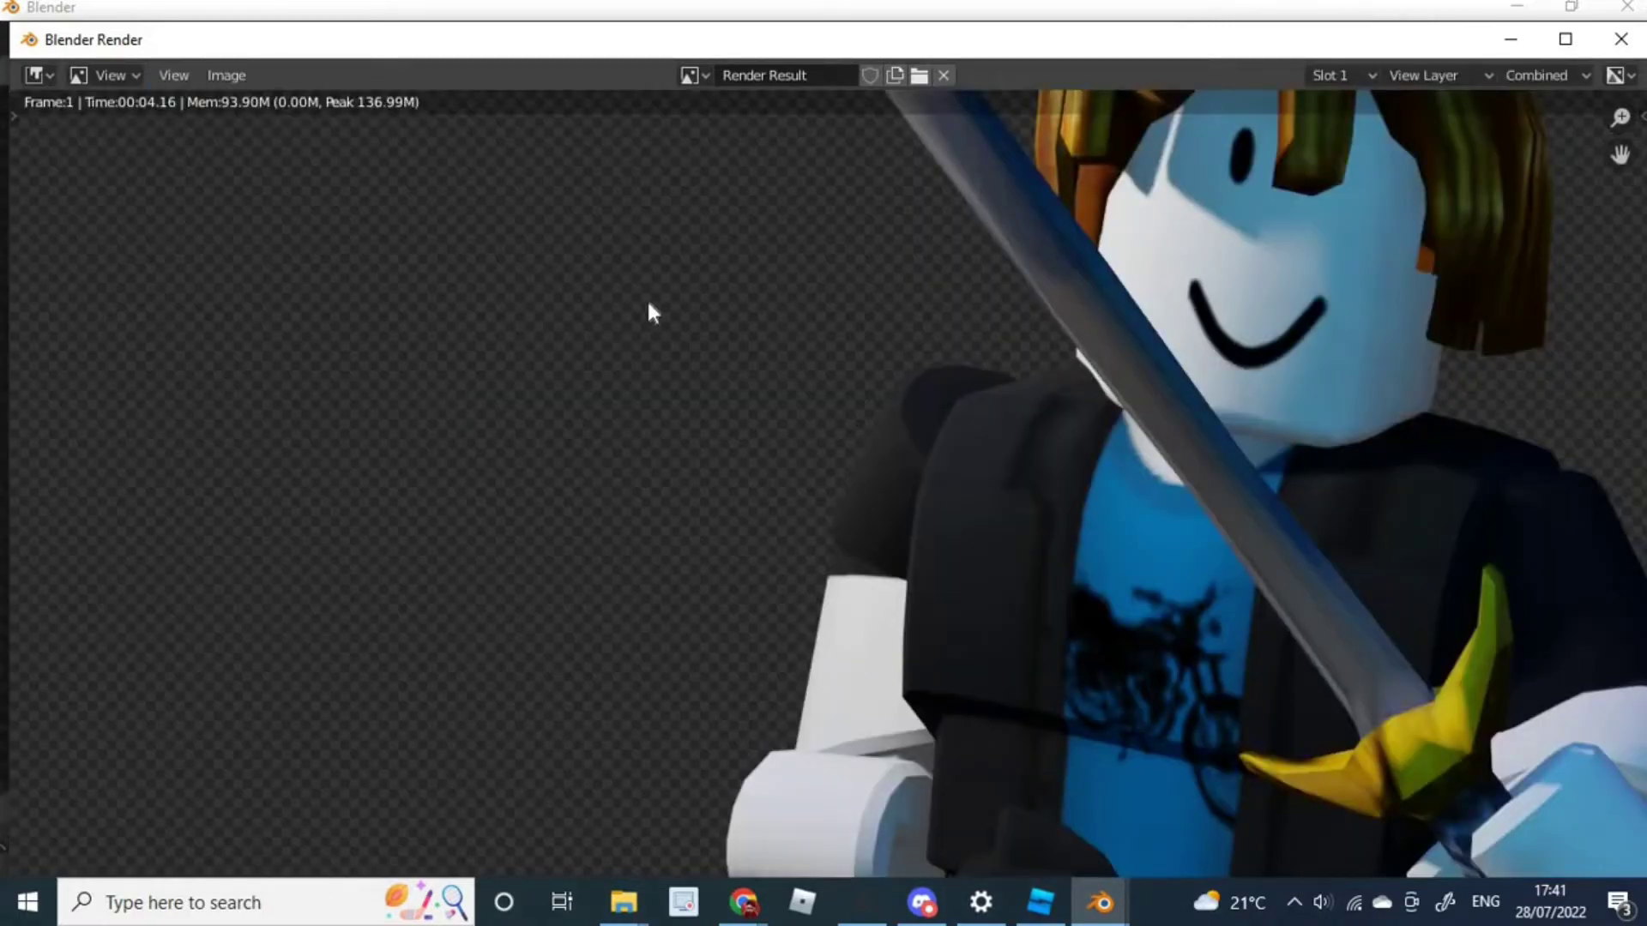
pyautogui.scroll(-3, 696, 448)
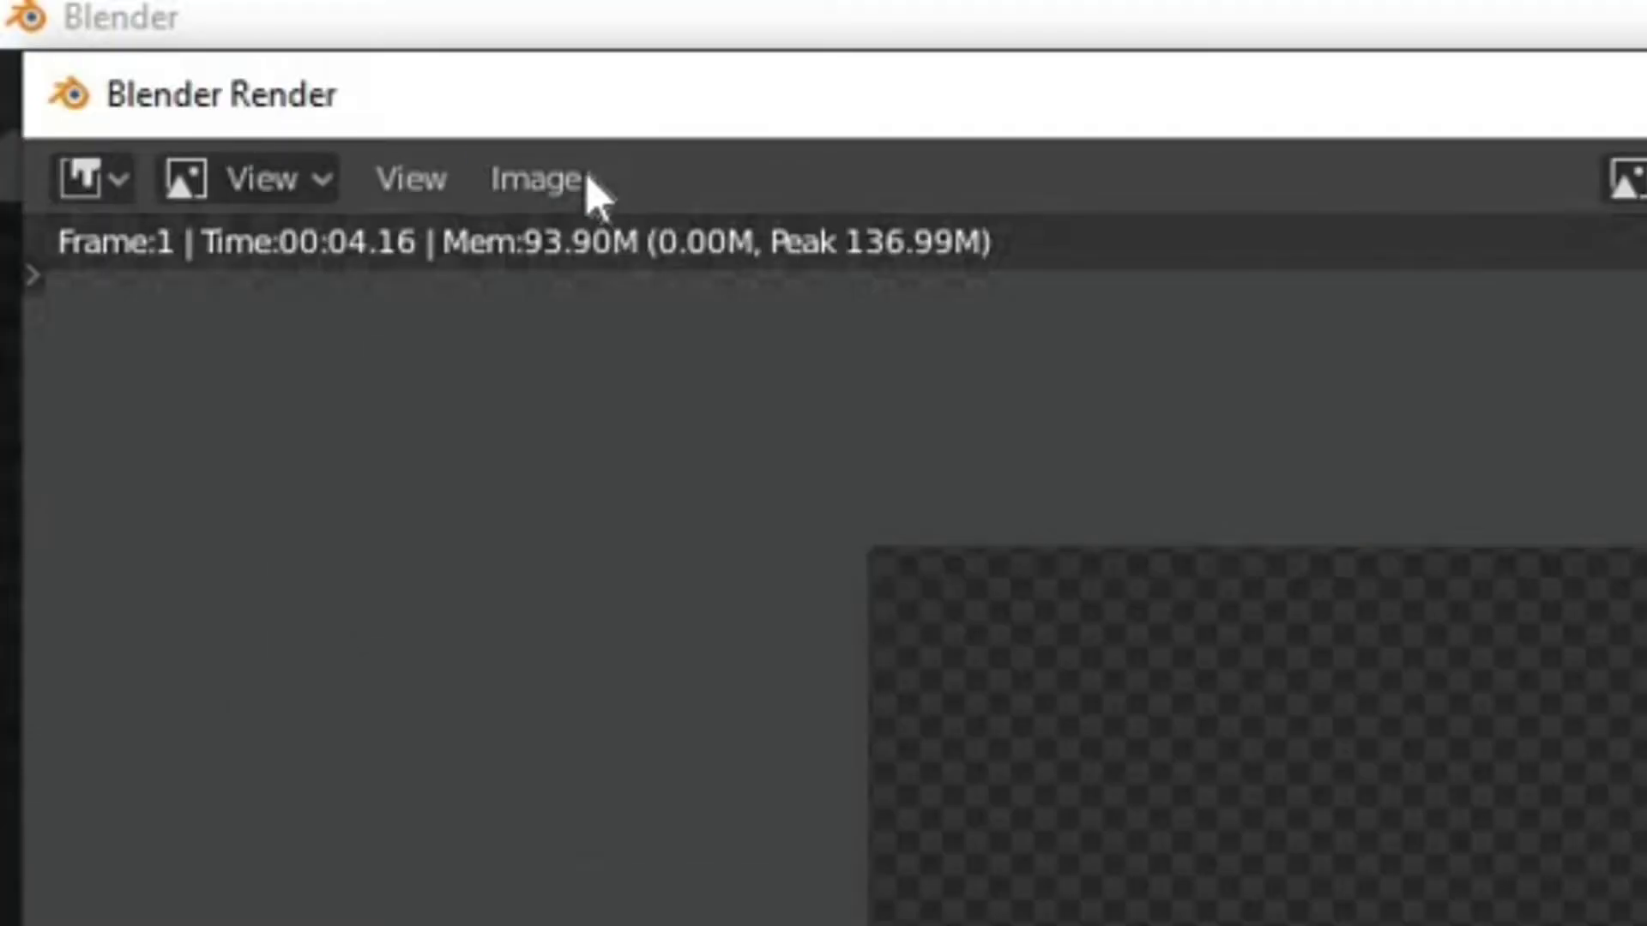
pyautogui.click(227, 76)
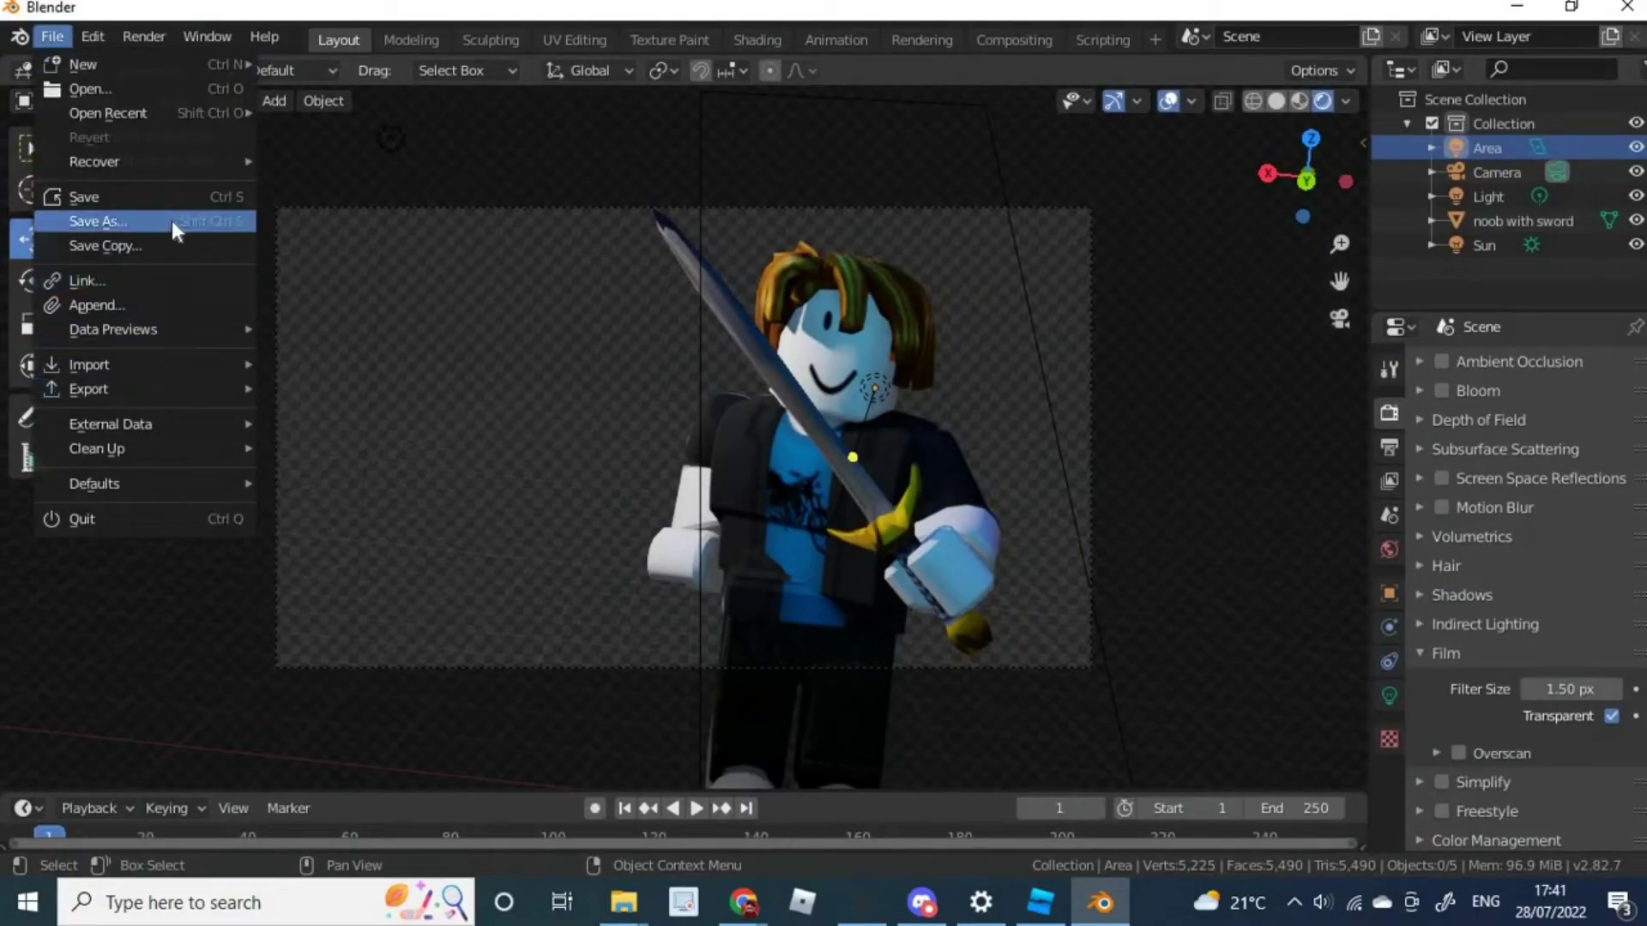
pyautogui.click(172, 221)
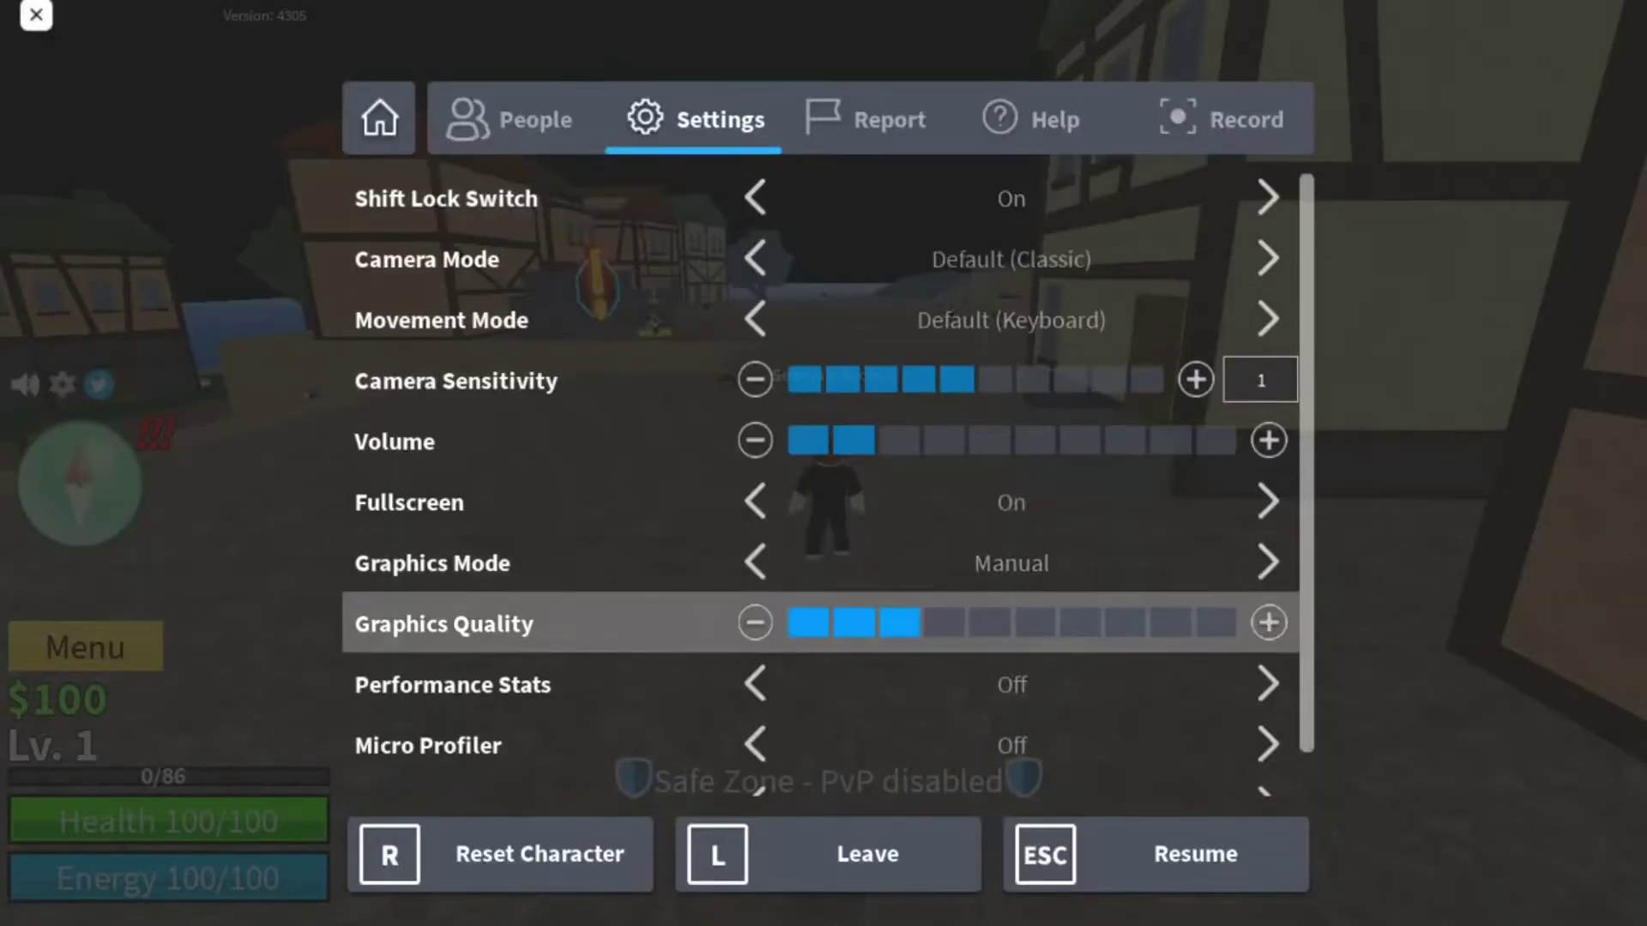
# Switch to the Roblox game, set Graphics Quality to the maximum and resume play
pyautogui.click(1216, 623)
pyautogui.press('Escape')
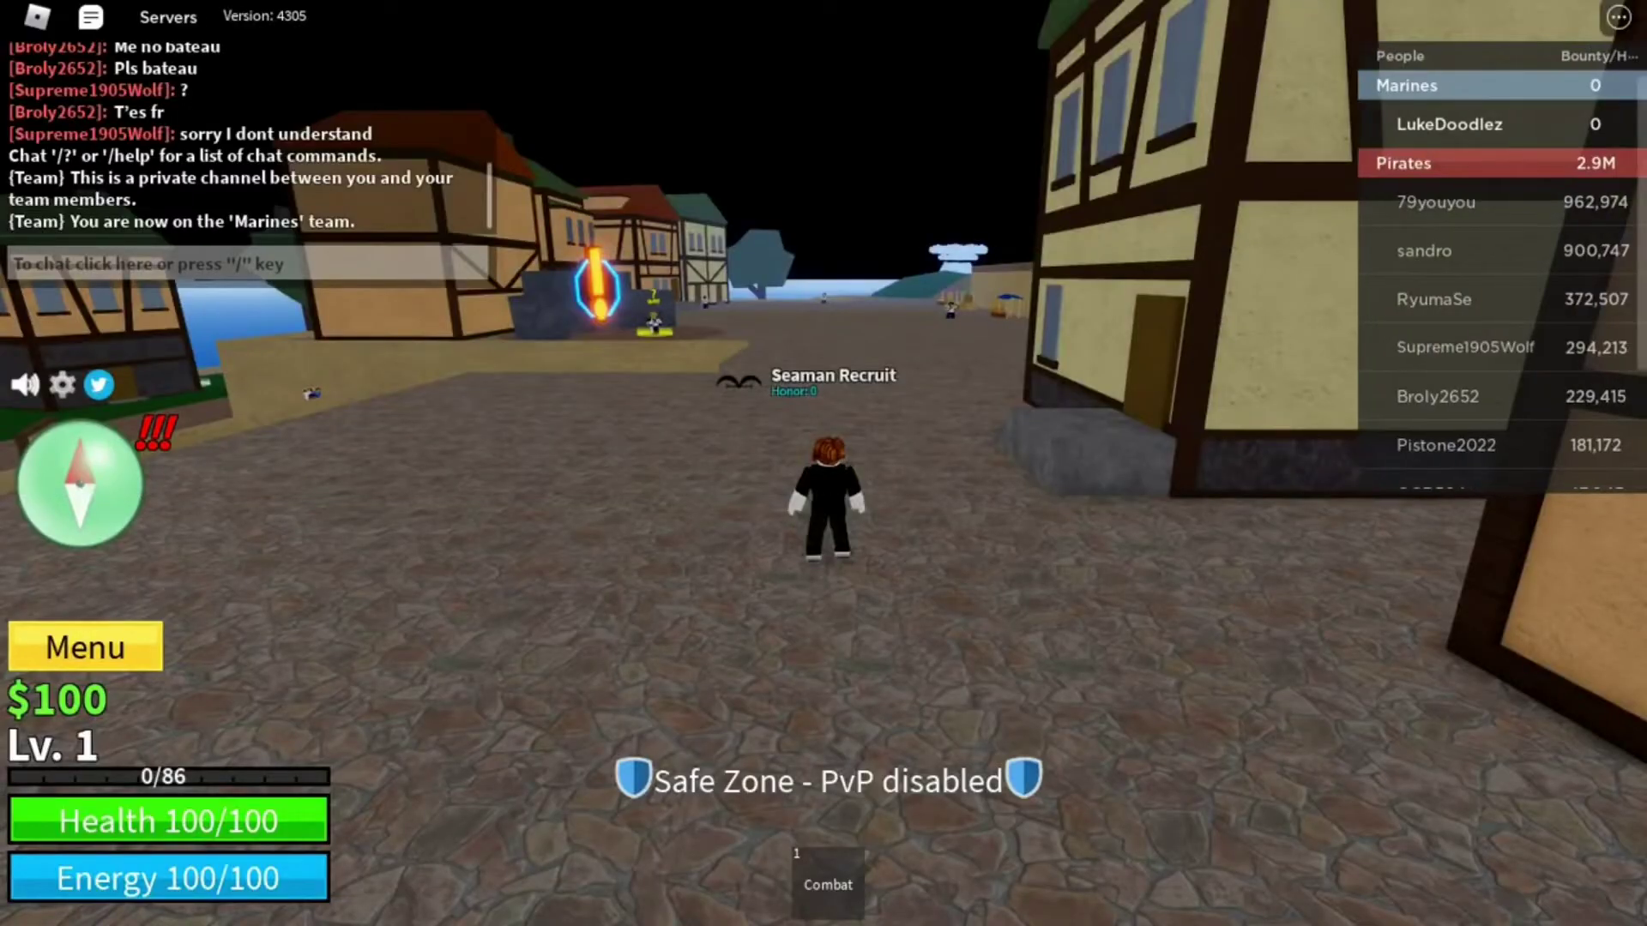
# Frame the town houses in first-person view and capture that scene as a new snip with Snipping Tool
pyautogui.press('w')
pyautogui.scroll(5, 823, 463)
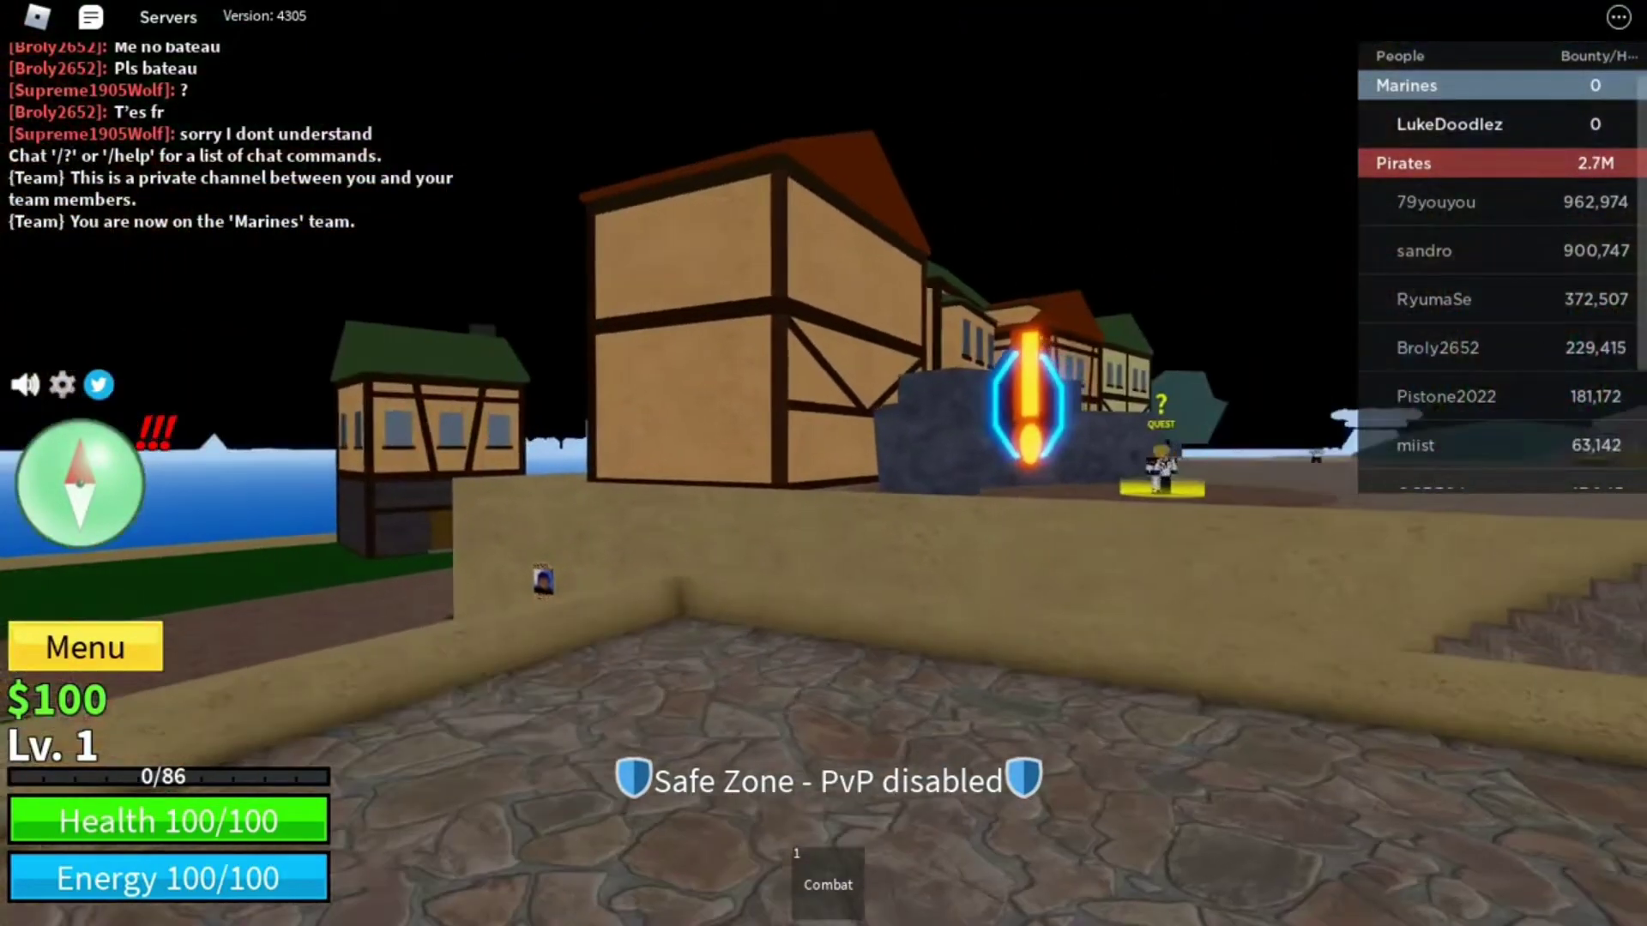
pyautogui.press('d')
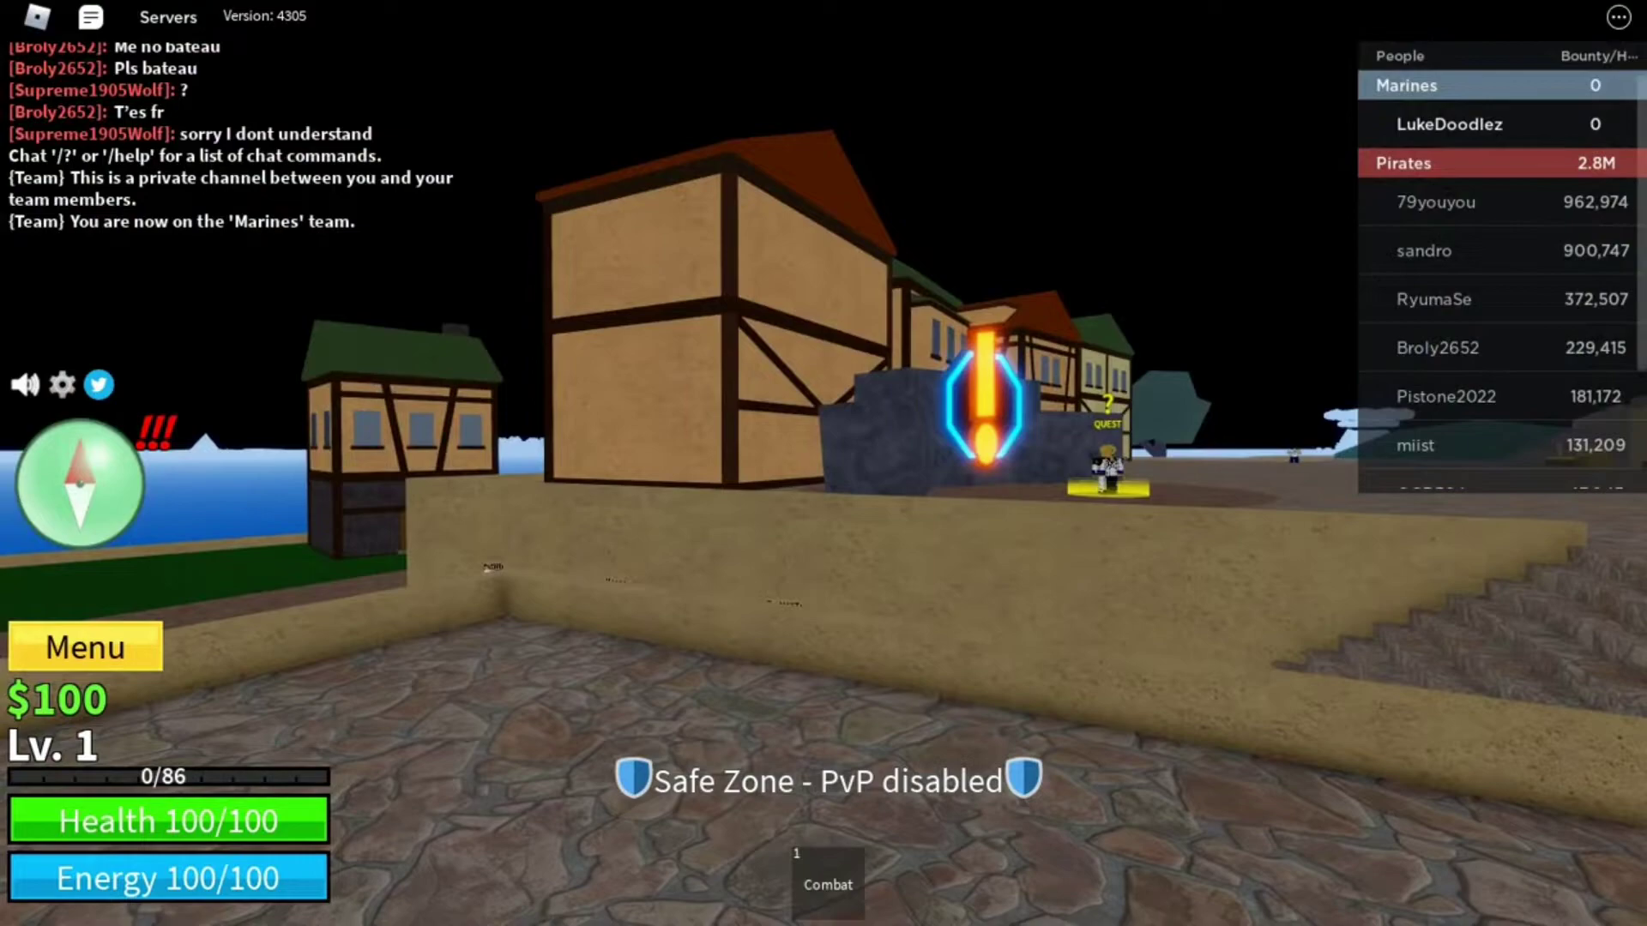
pyautogui.press('Right')
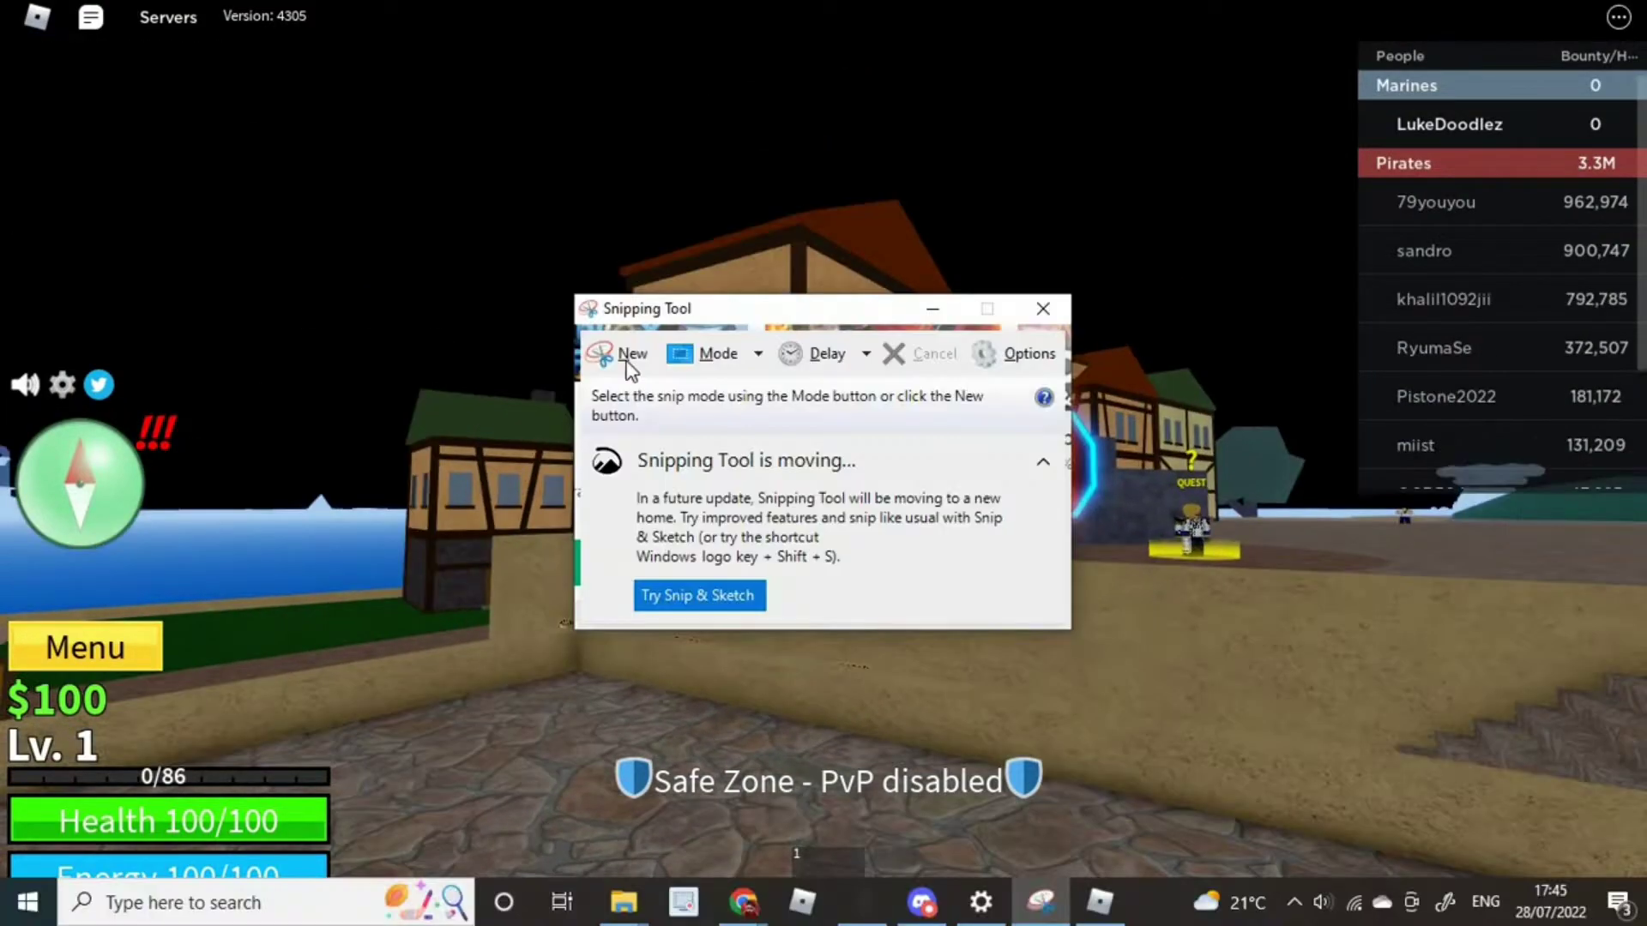
pyautogui.click(625, 368)
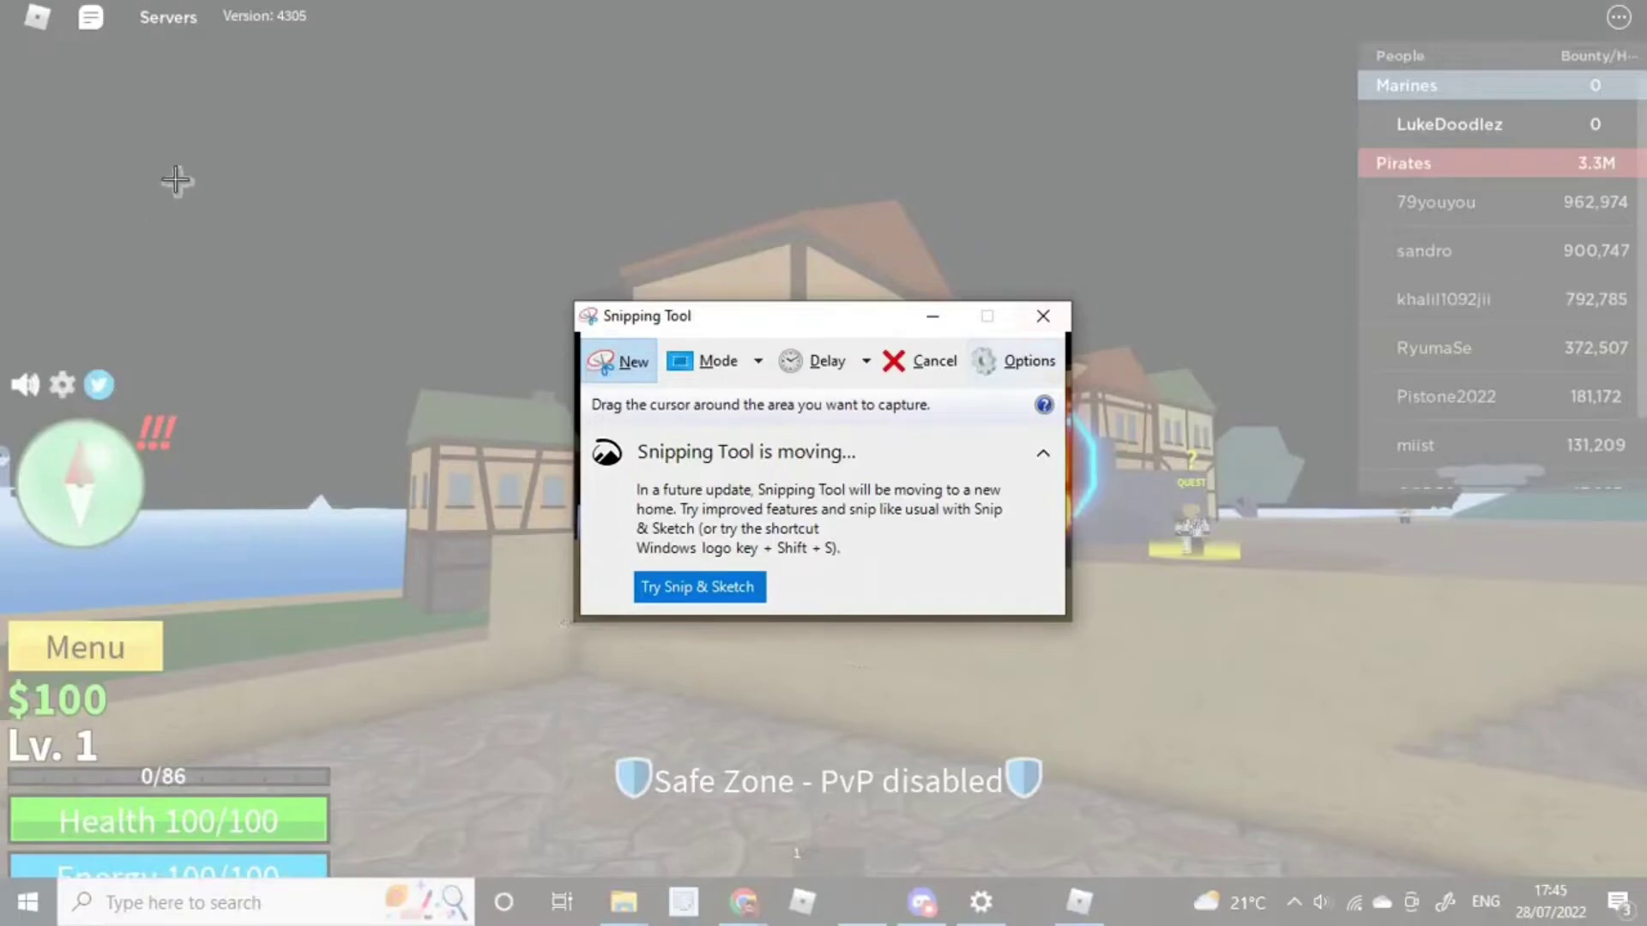
pyautogui.moveTo(212, 161); pyautogui.dragTo(1286, 688)
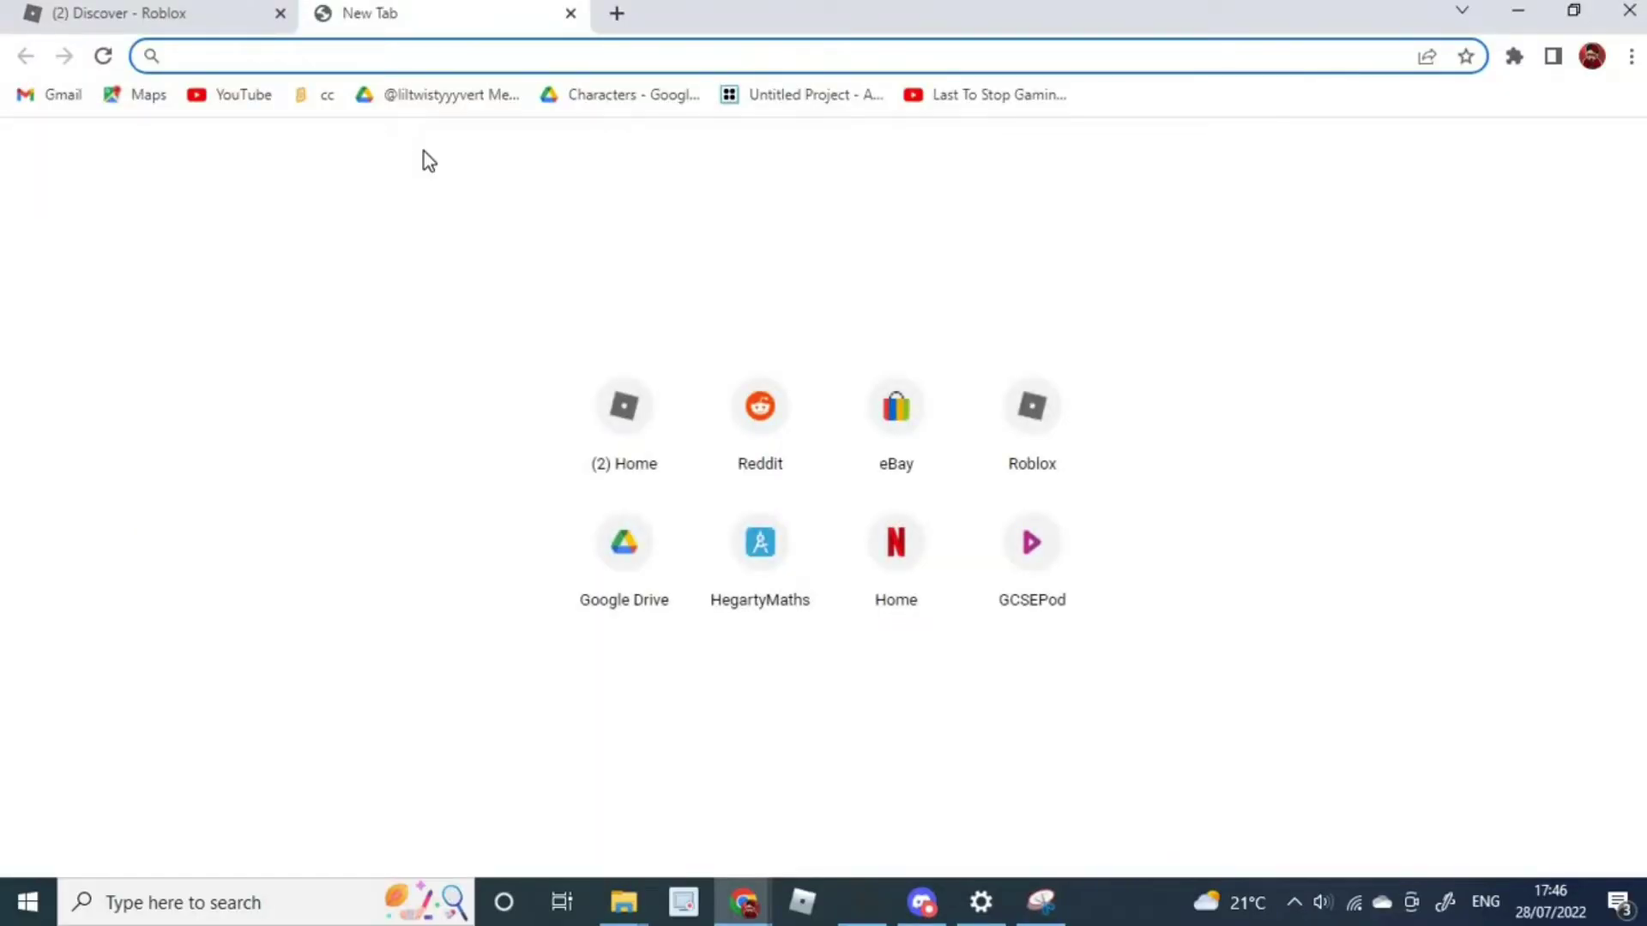
# Switch to the browser and go to photopea.com in the new tab
pyautogui.write('photopea.com')
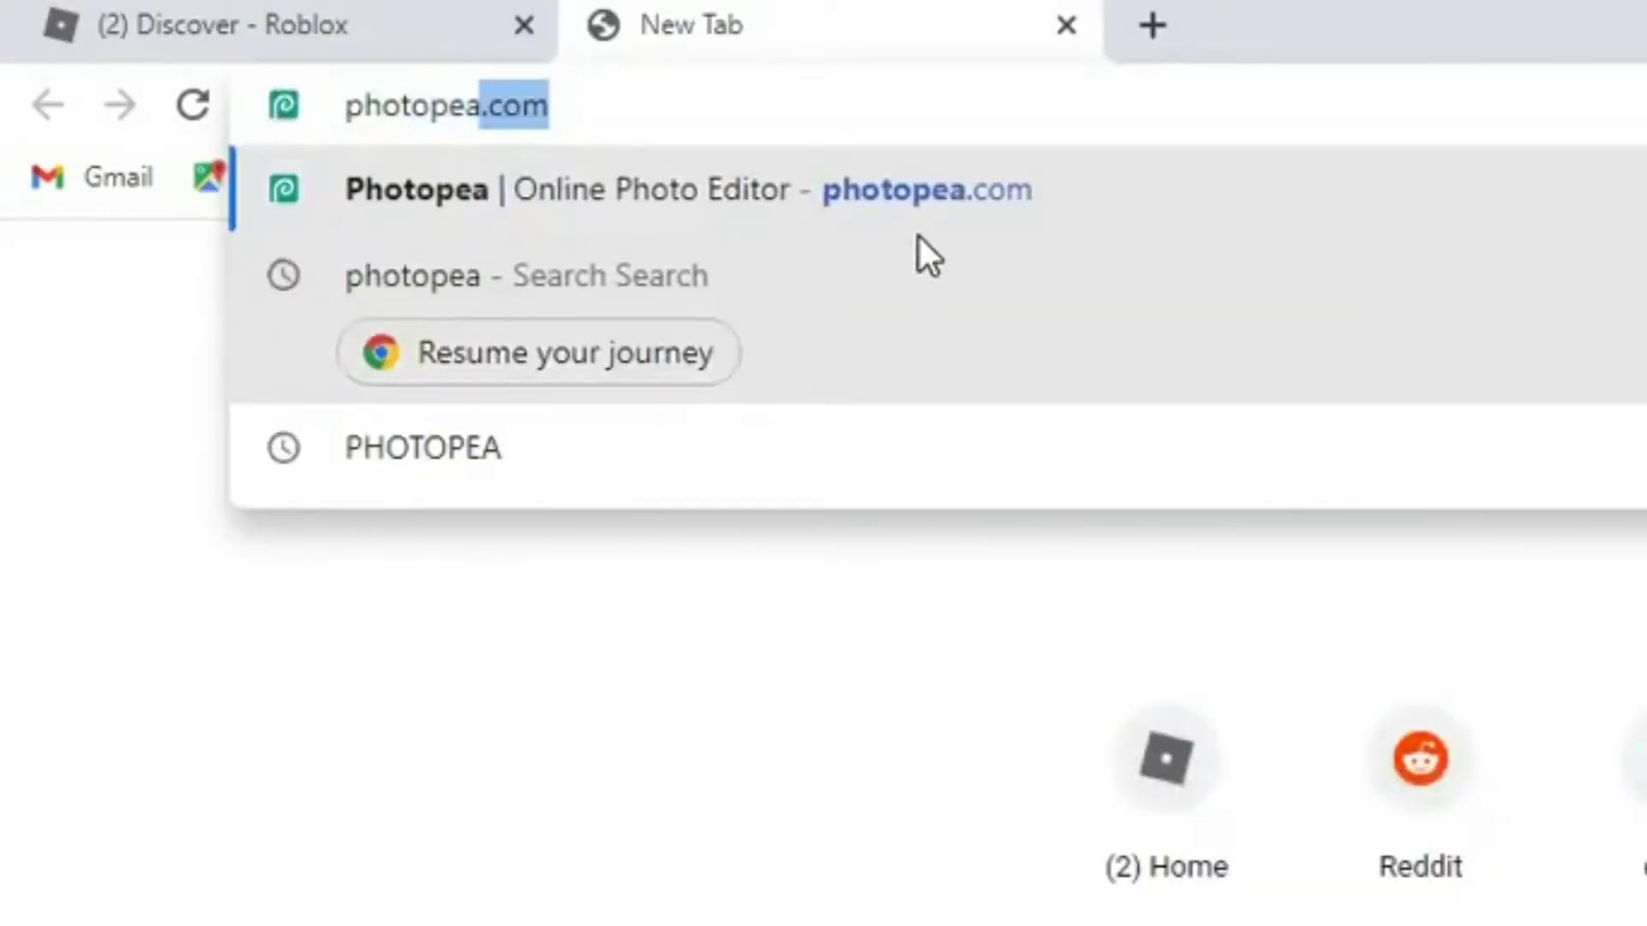
pyautogui.click(1125, 164)
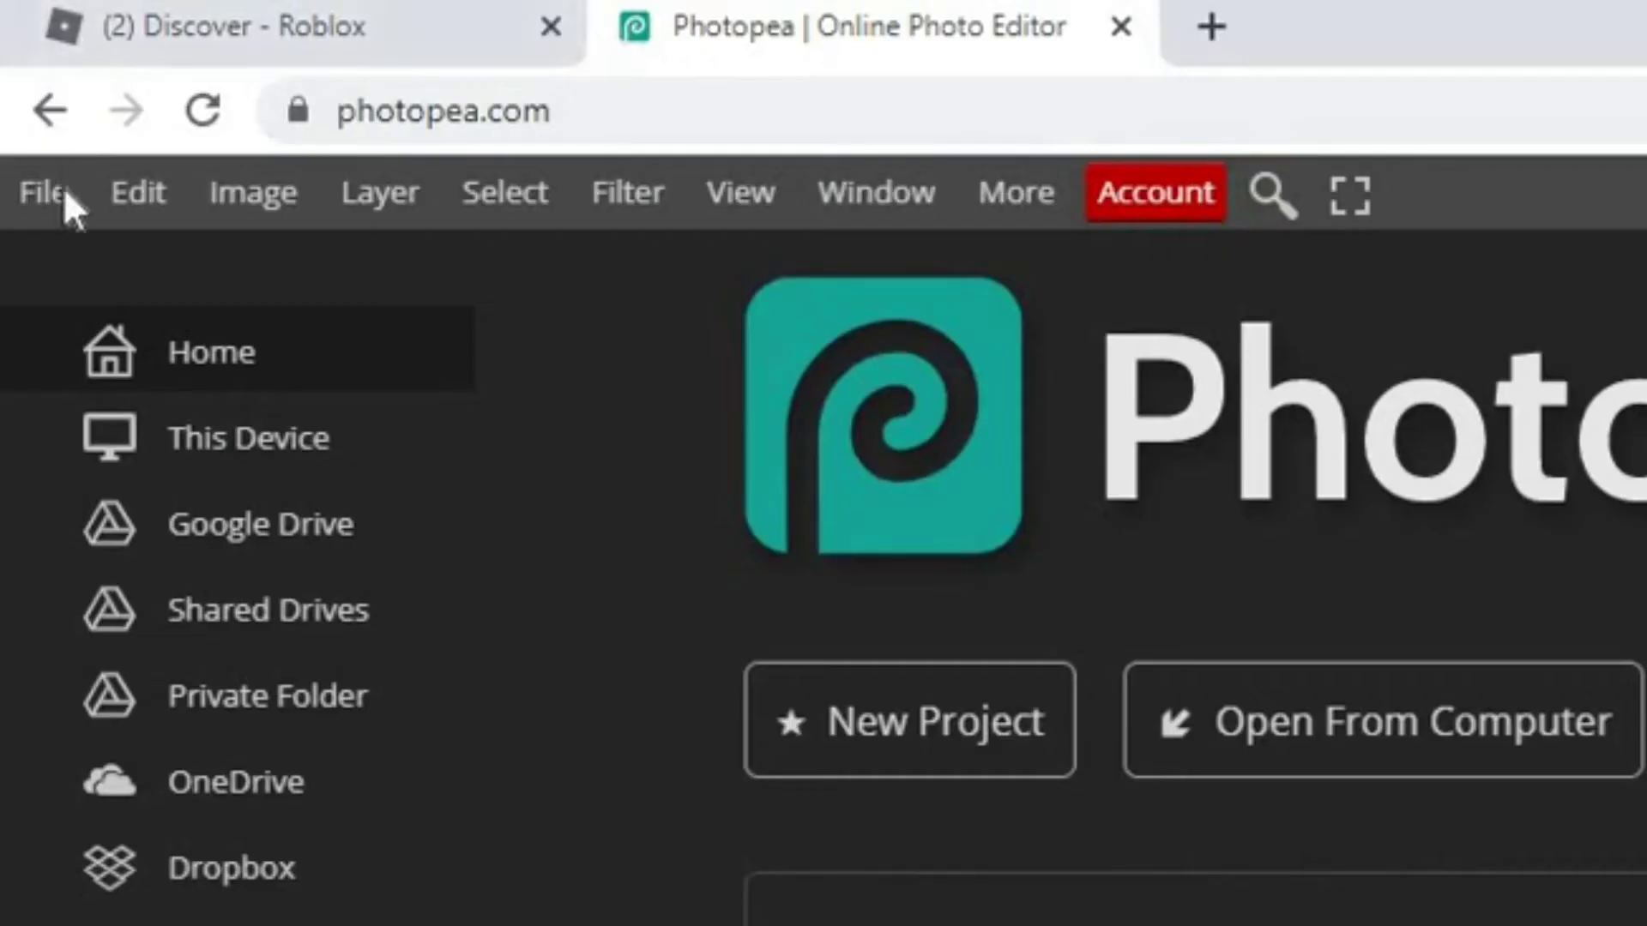
# Open the rendered character image aaaaa from the amog folder and move the character to the canvas's right edge
pyautogui.click(60, 199)
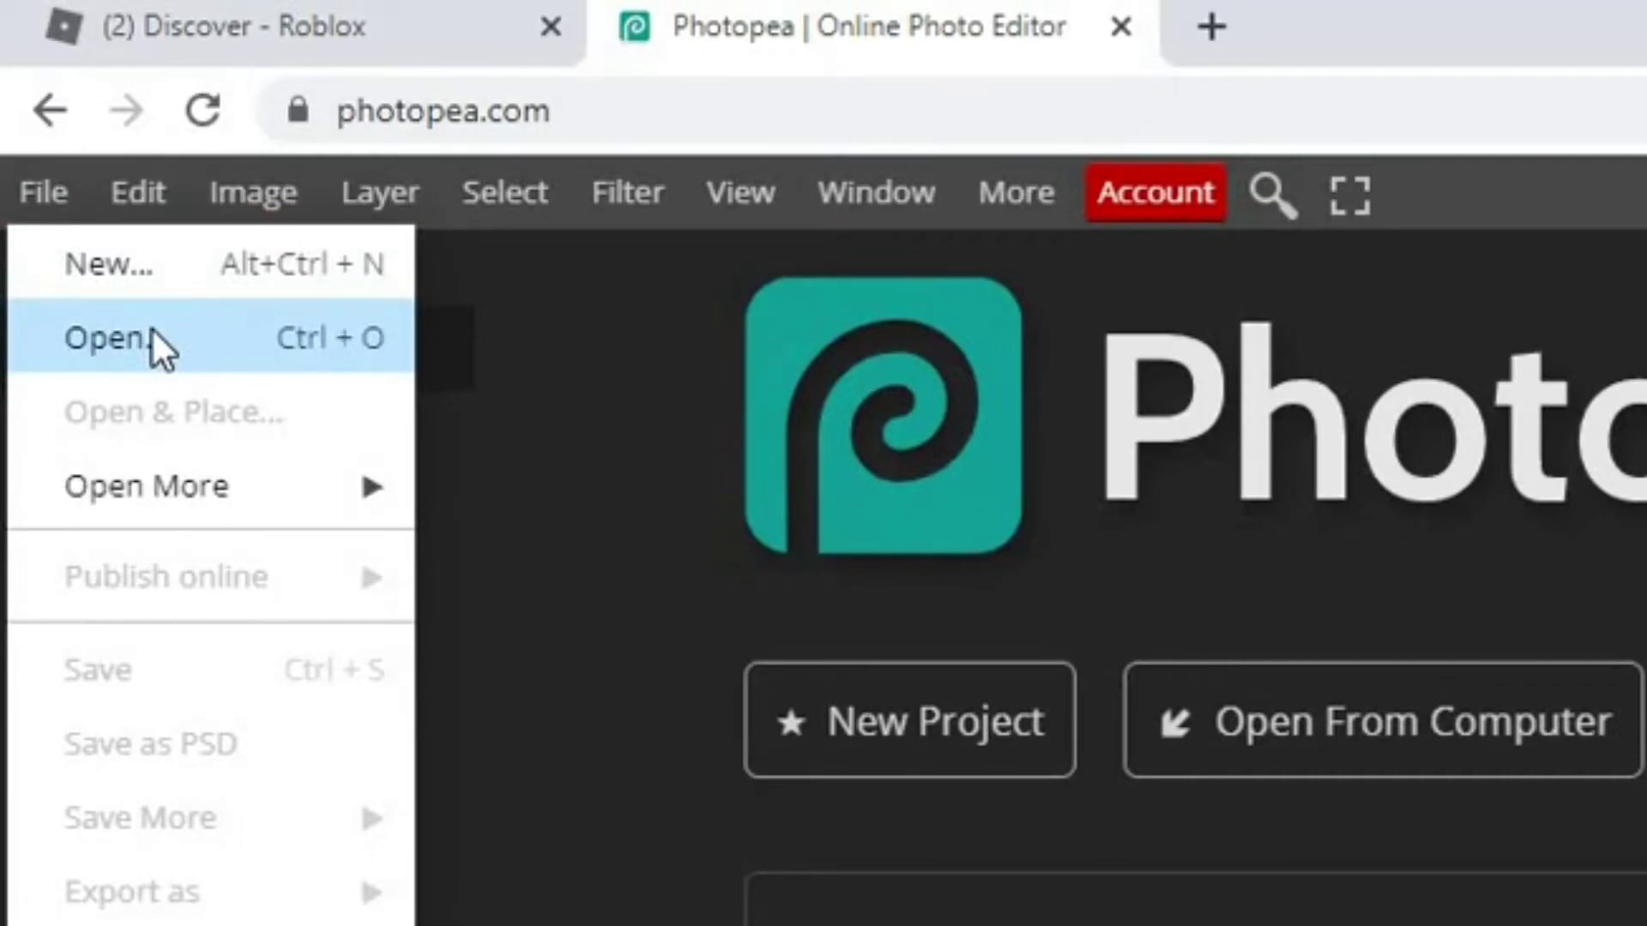
pyautogui.click(152, 334)
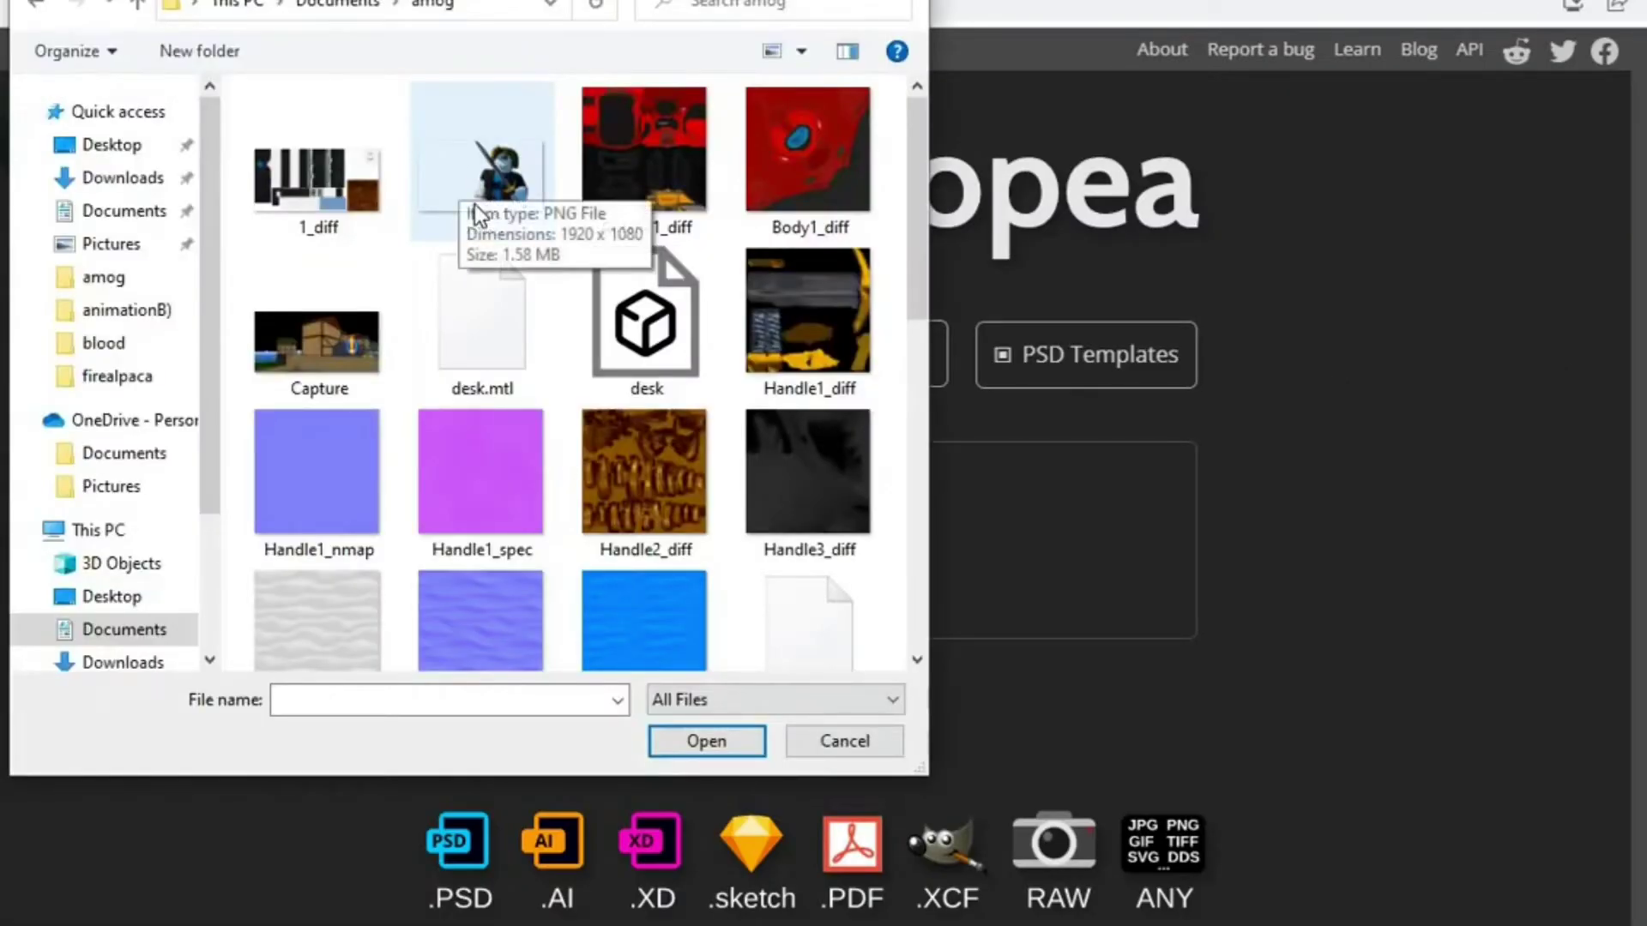
pyautogui.click(513, 176)
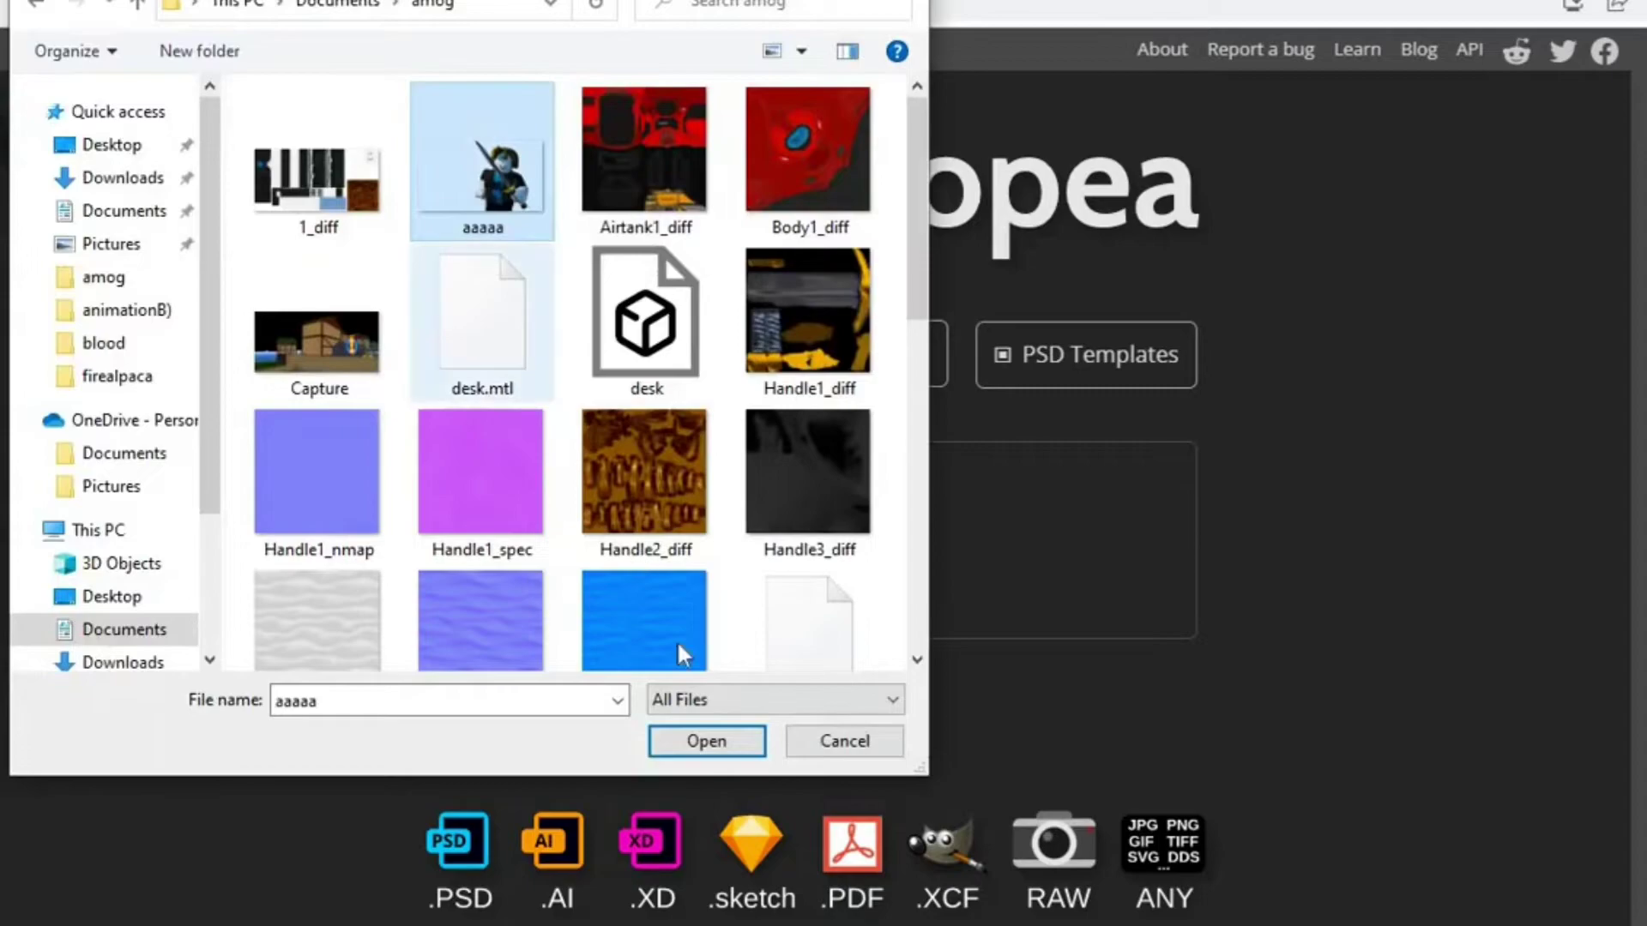
pyautogui.click(698, 743)
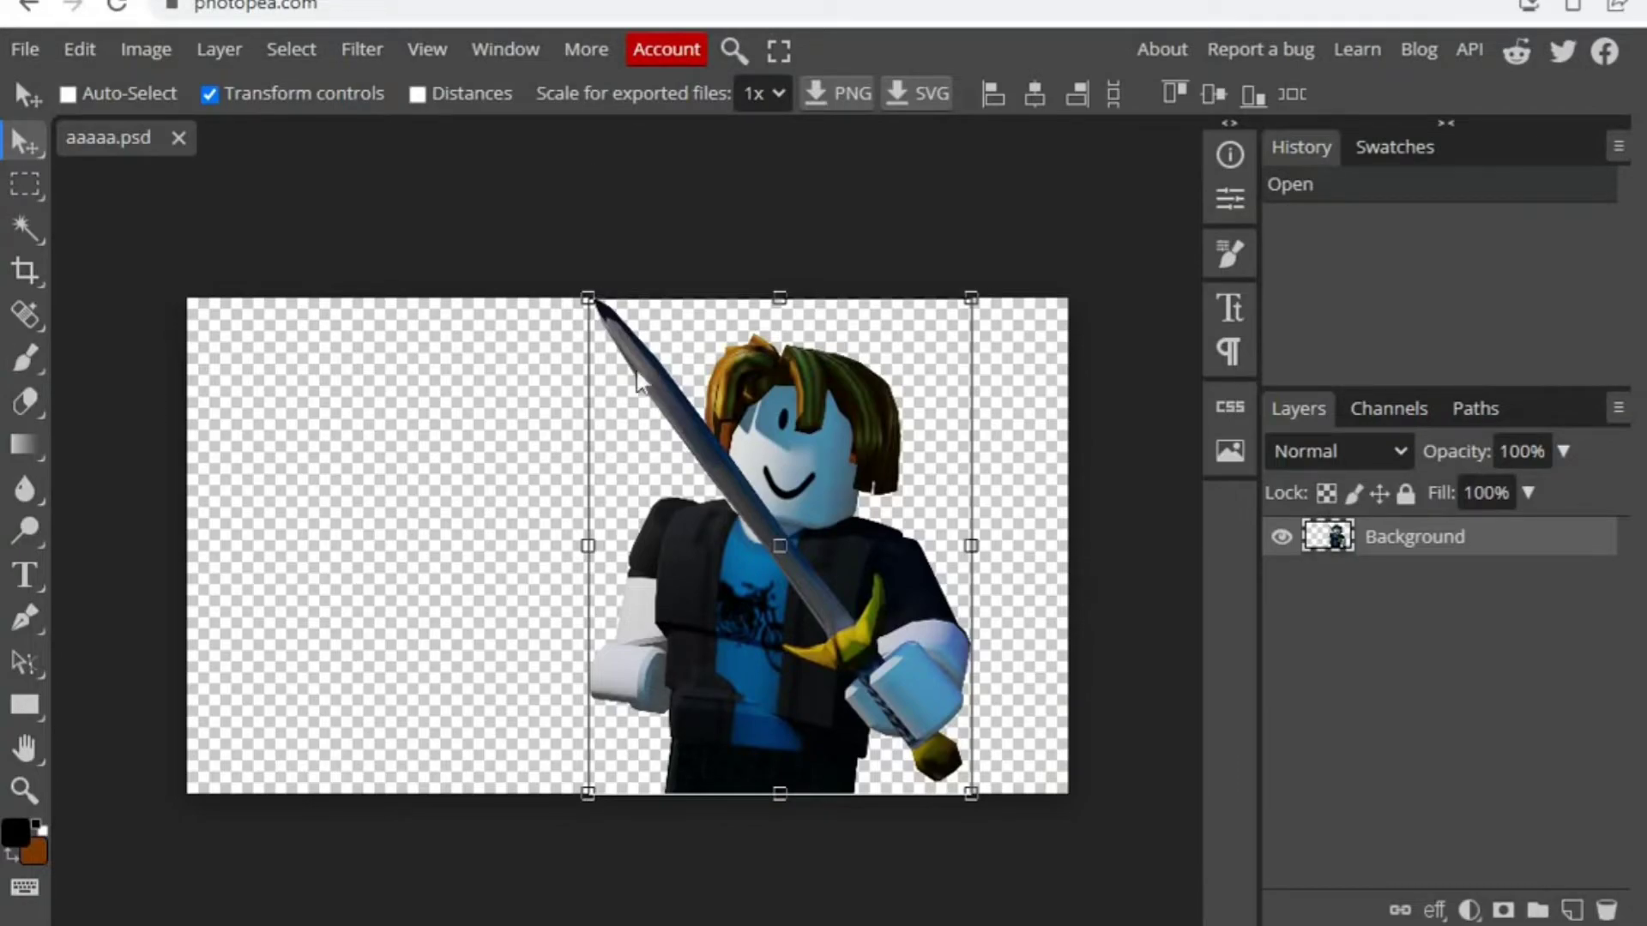
pyautogui.moveTo(828, 645); pyautogui.dragTo(943, 676)
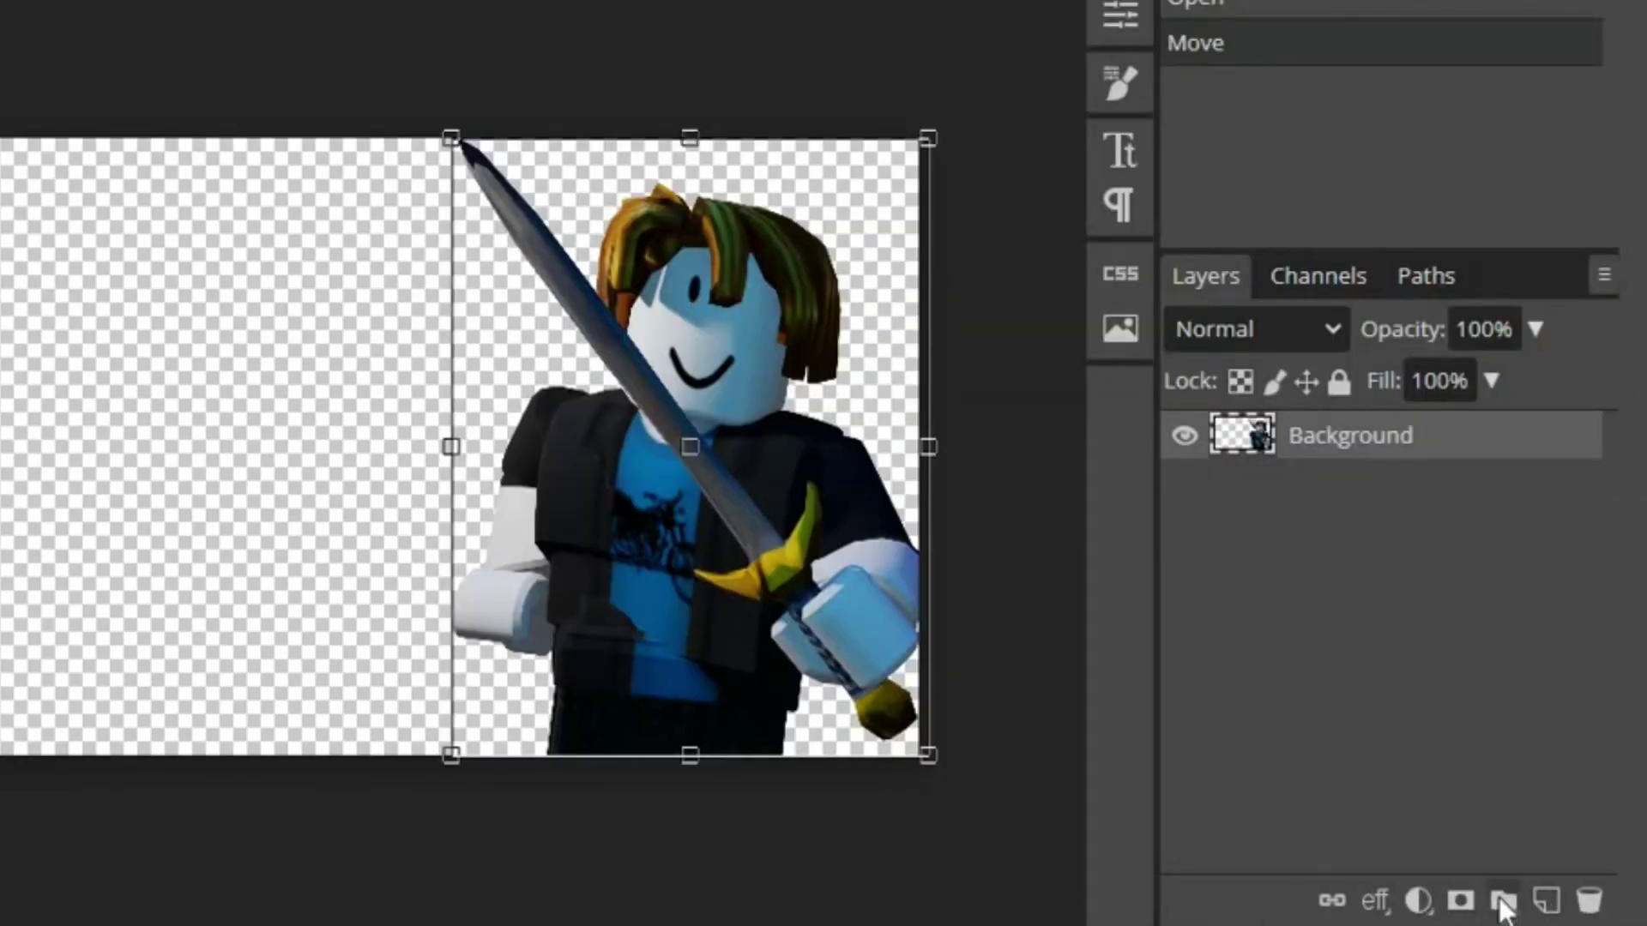
# Add a folder and a new empty layer, and place the empty layer below the character layer
pyautogui.click(1503, 903)
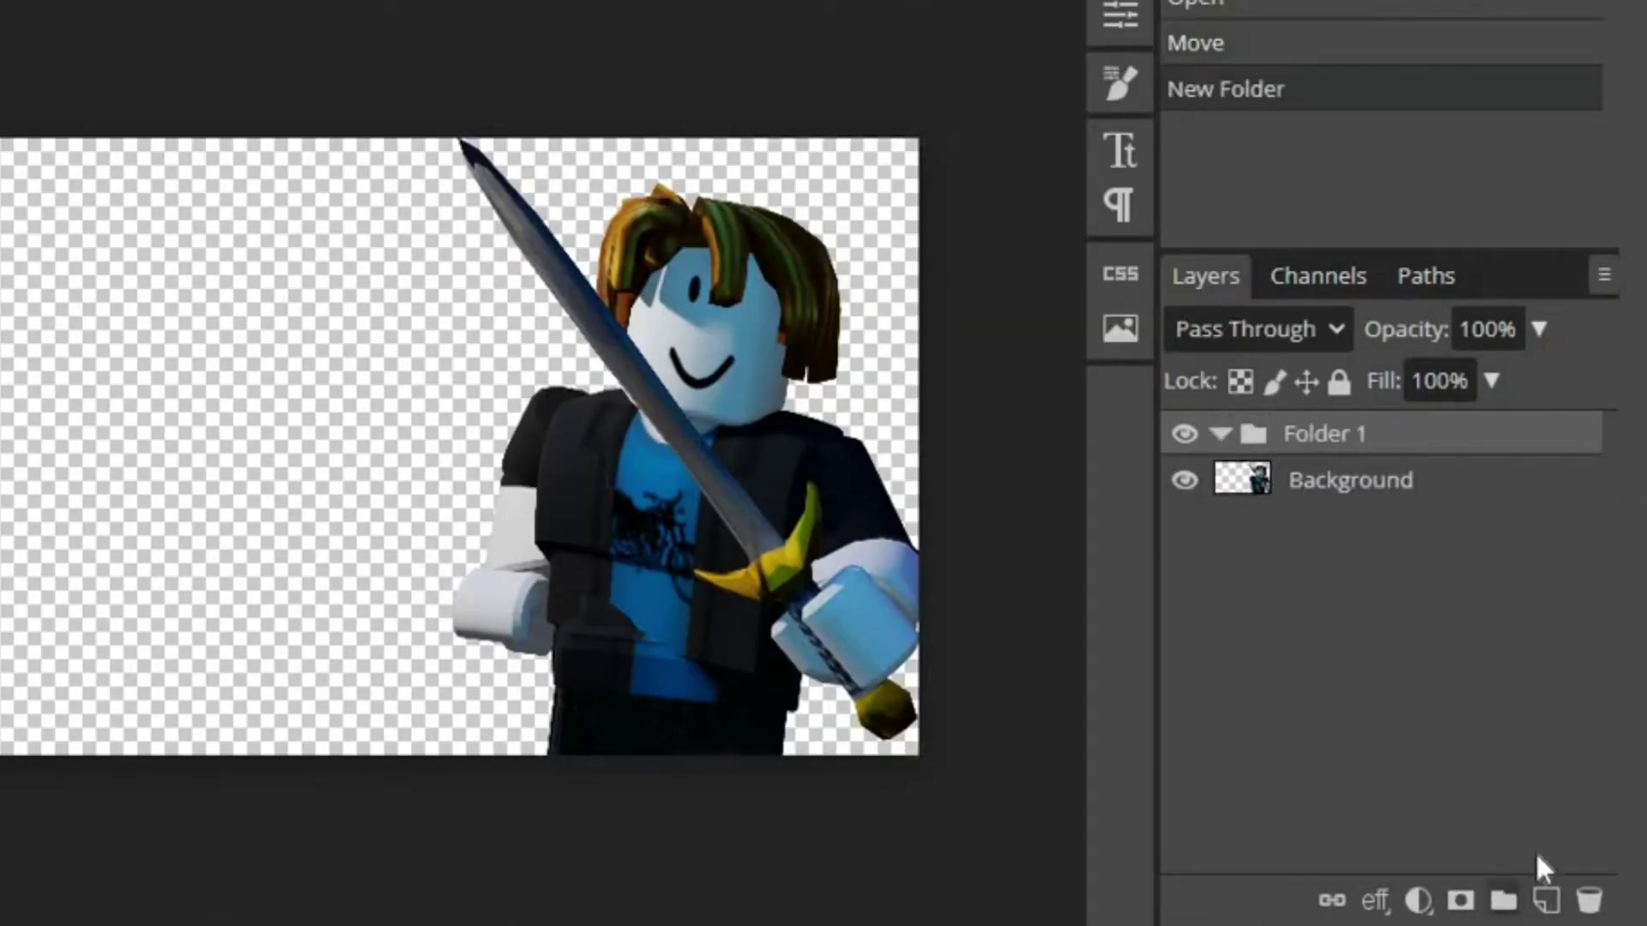
pyautogui.click(1546, 901)
pyautogui.moveTo(1330, 502); pyautogui.dragTo(1312, 533)
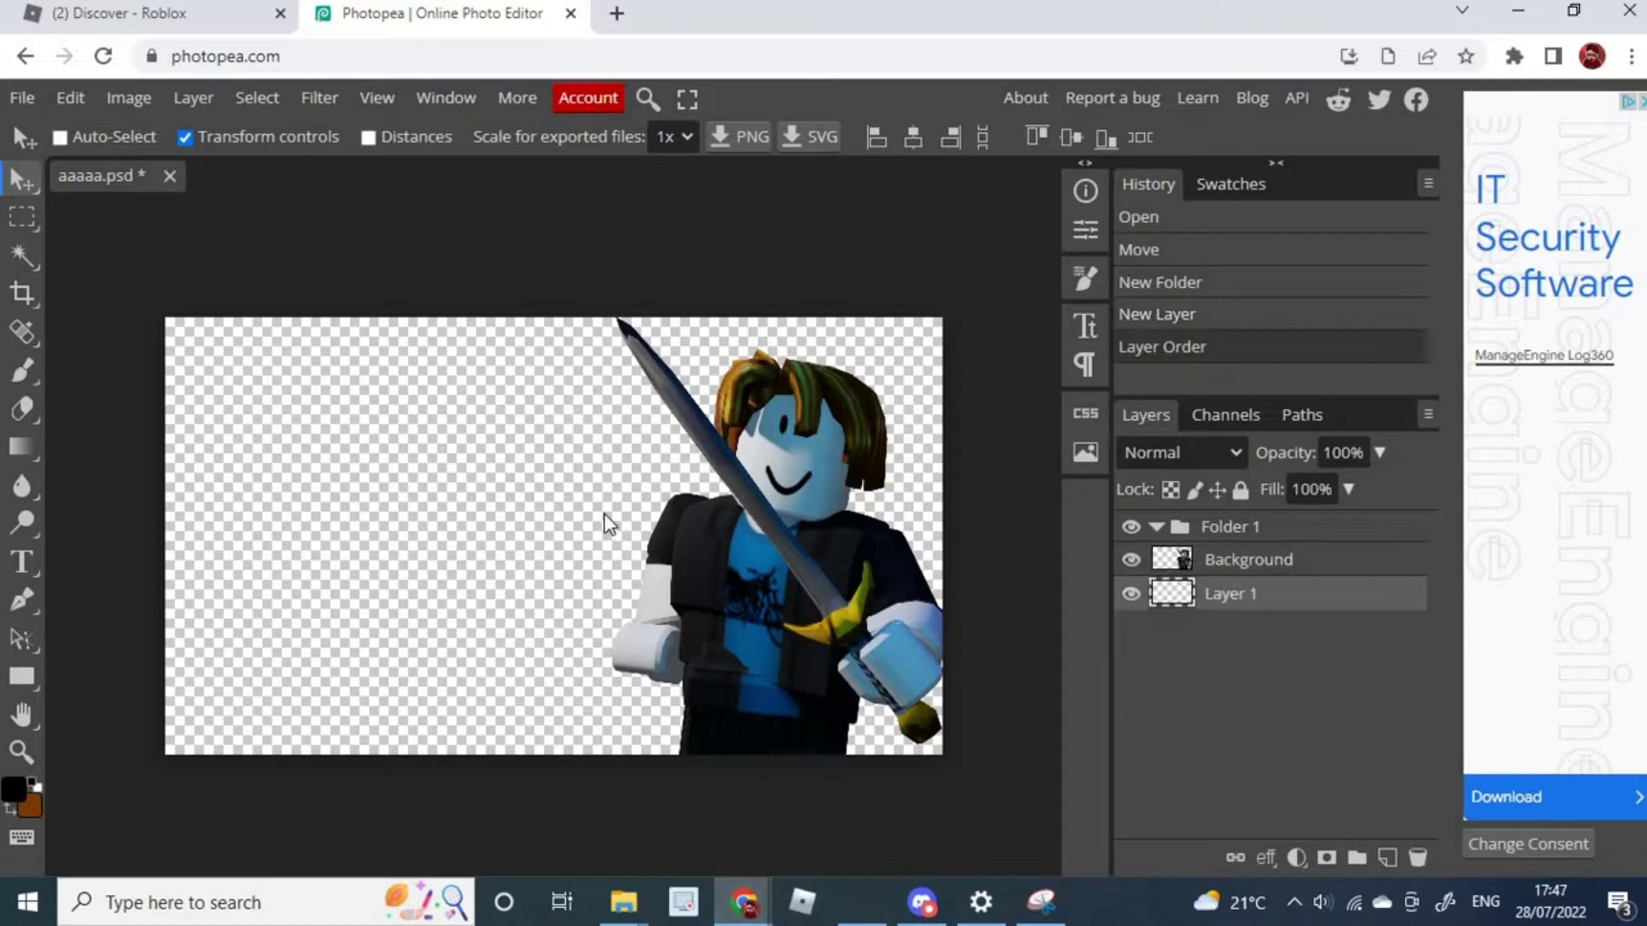
# Paste the captured town-house snip into the empty layer, then enlarge and reposition it to fill the canvas behind the character
pyautogui.hotkey('ctrl', 'v')
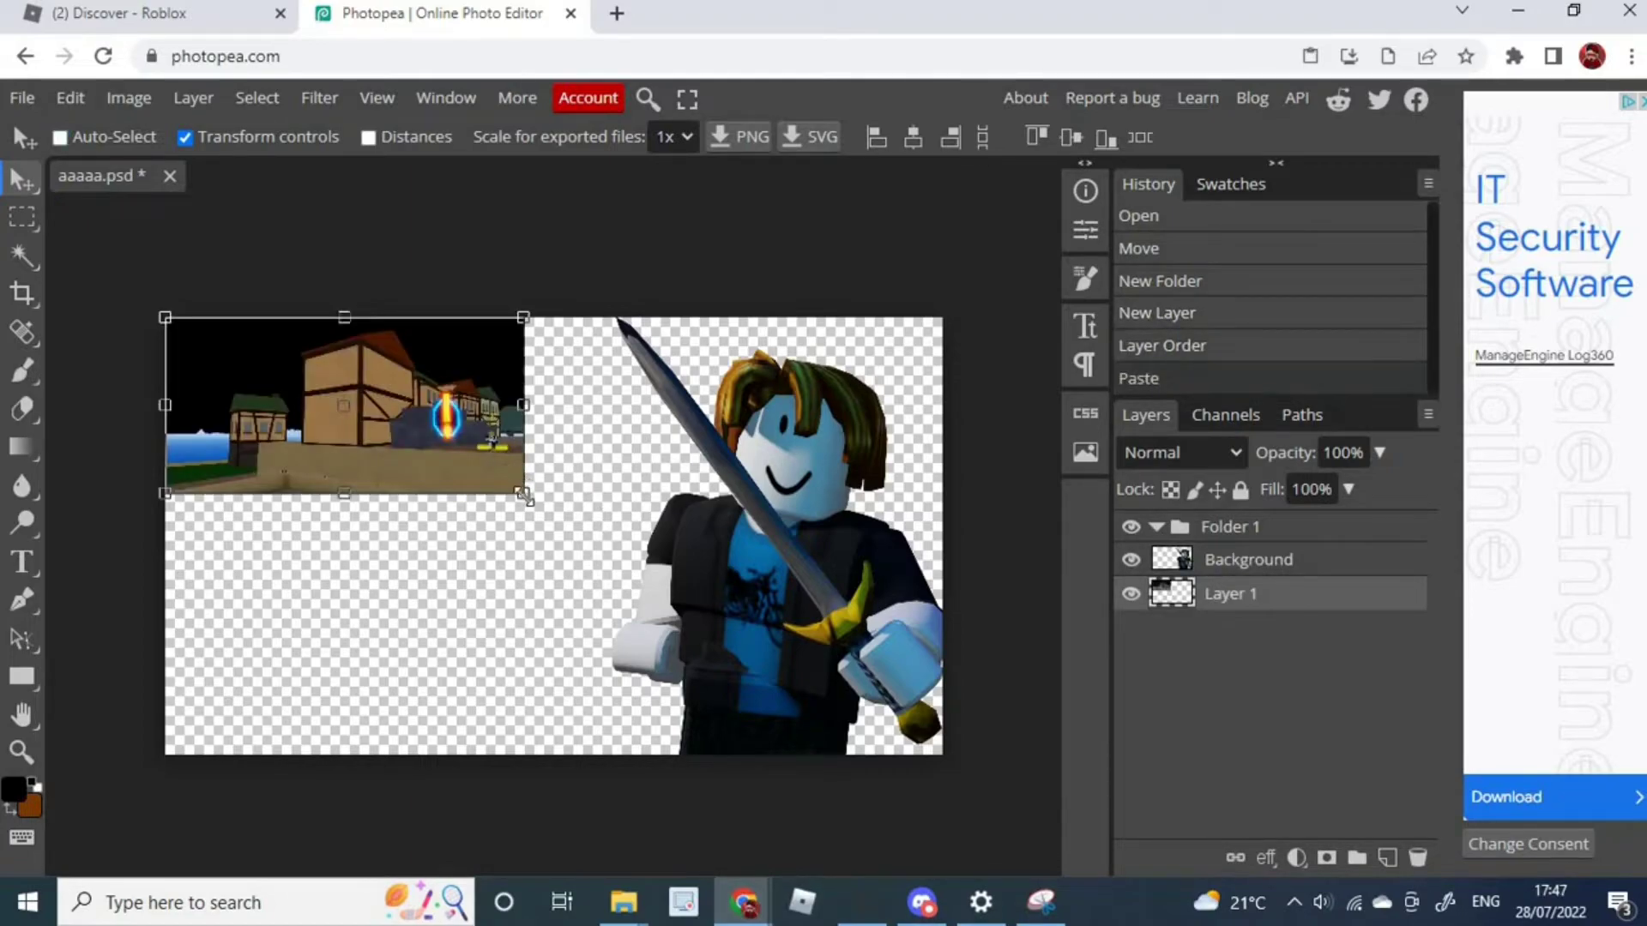
pyautogui.moveTo(523, 494); pyautogui.dragTo(1062, 764)
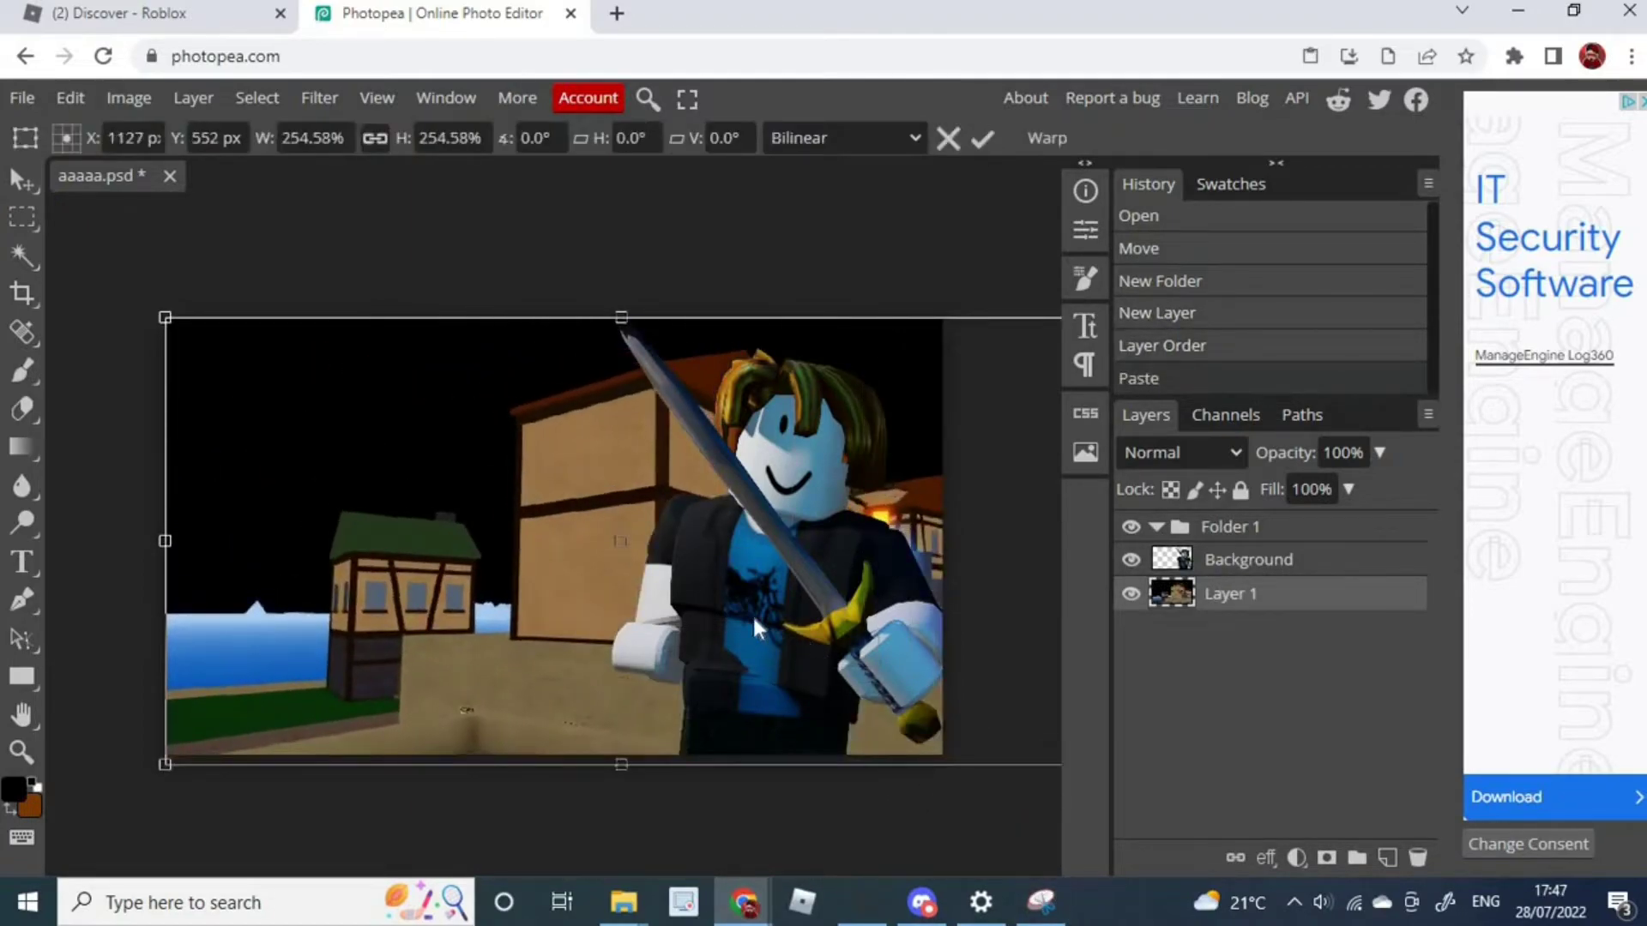
pyautogui.moveTo(754, 629); pyautogui.dragTo(677, 619)
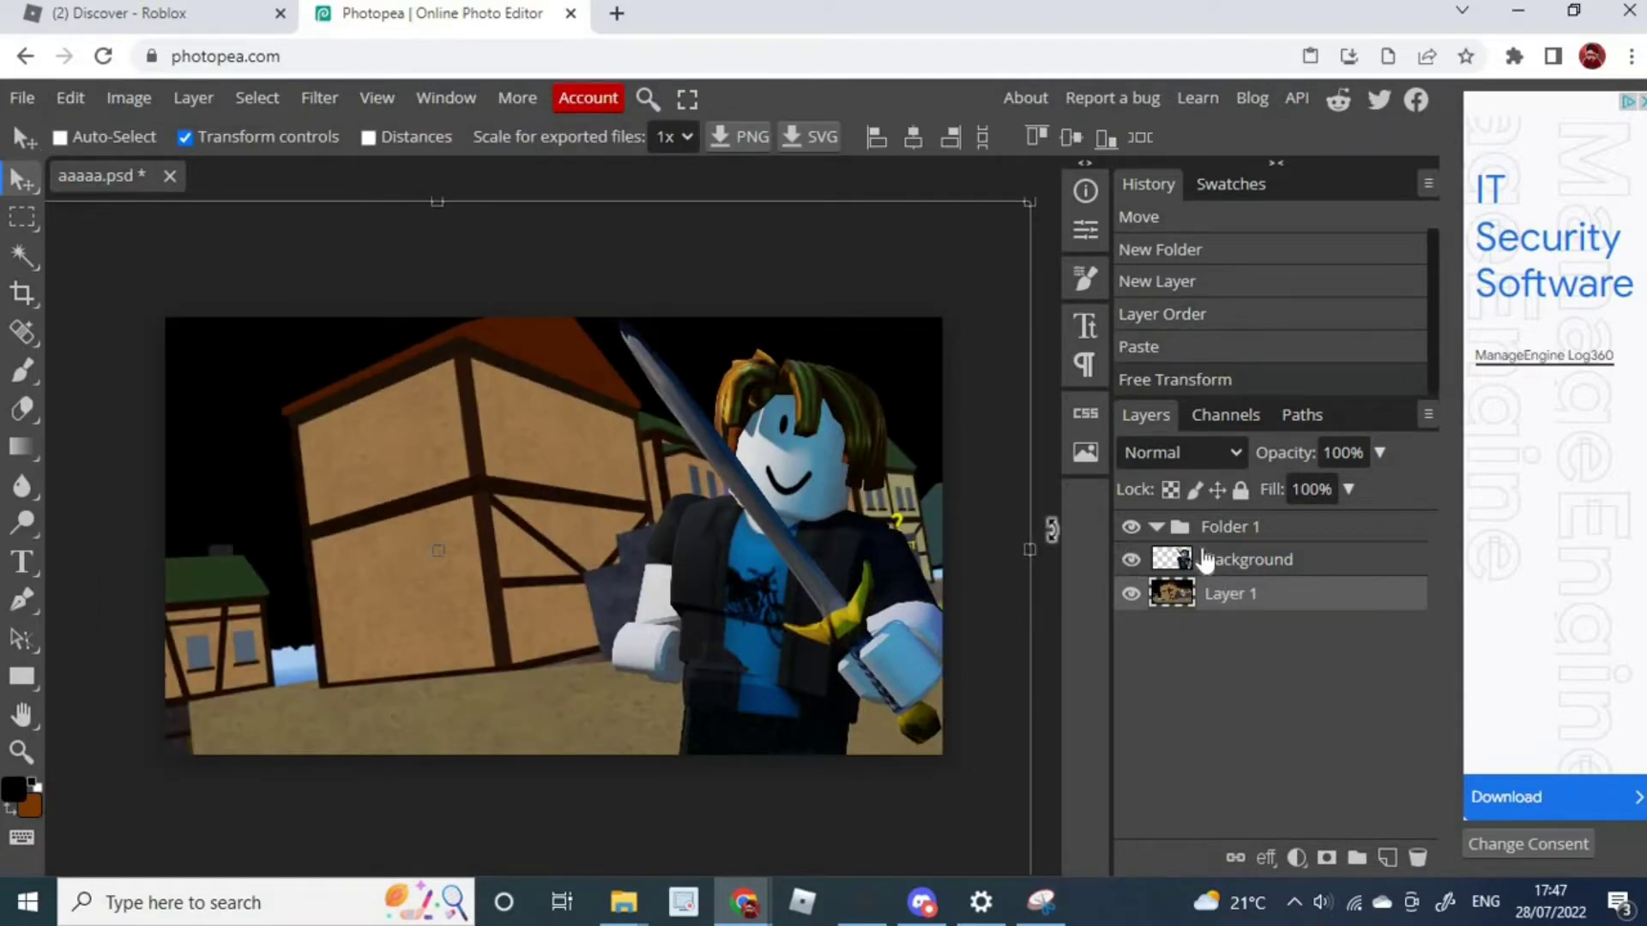
# Add a white Stroke layer style to the character layer through its blending options
pyautogui.click(1206, 560)
pyautogui.rightClick(1209, 560)
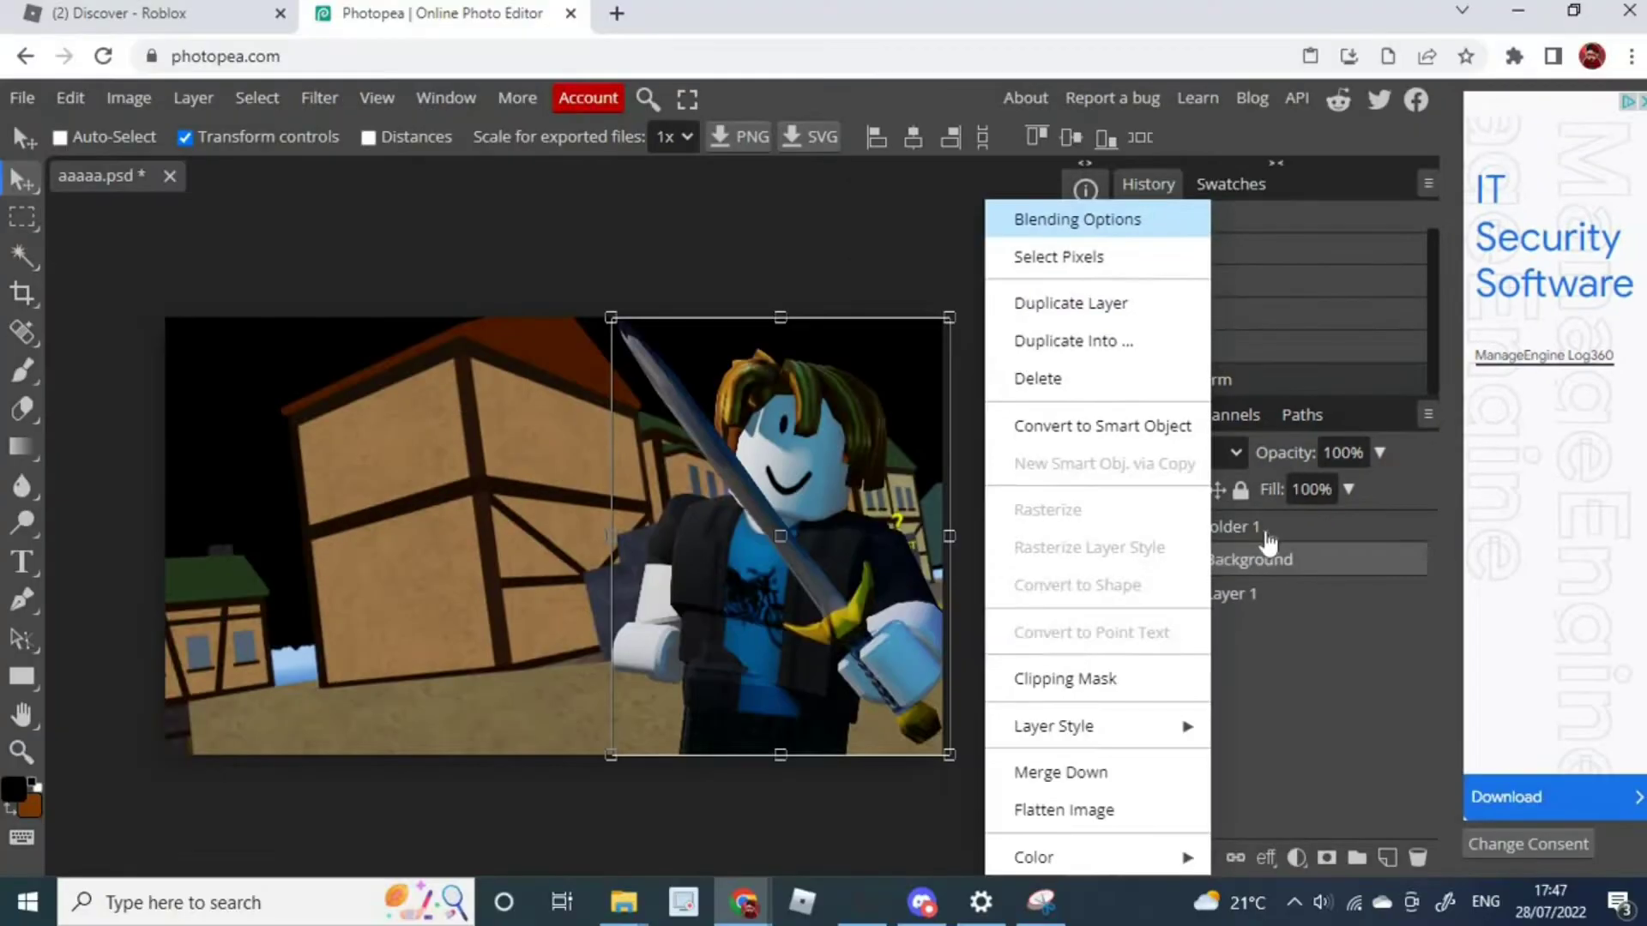
pyautogui.click(1073, 220)
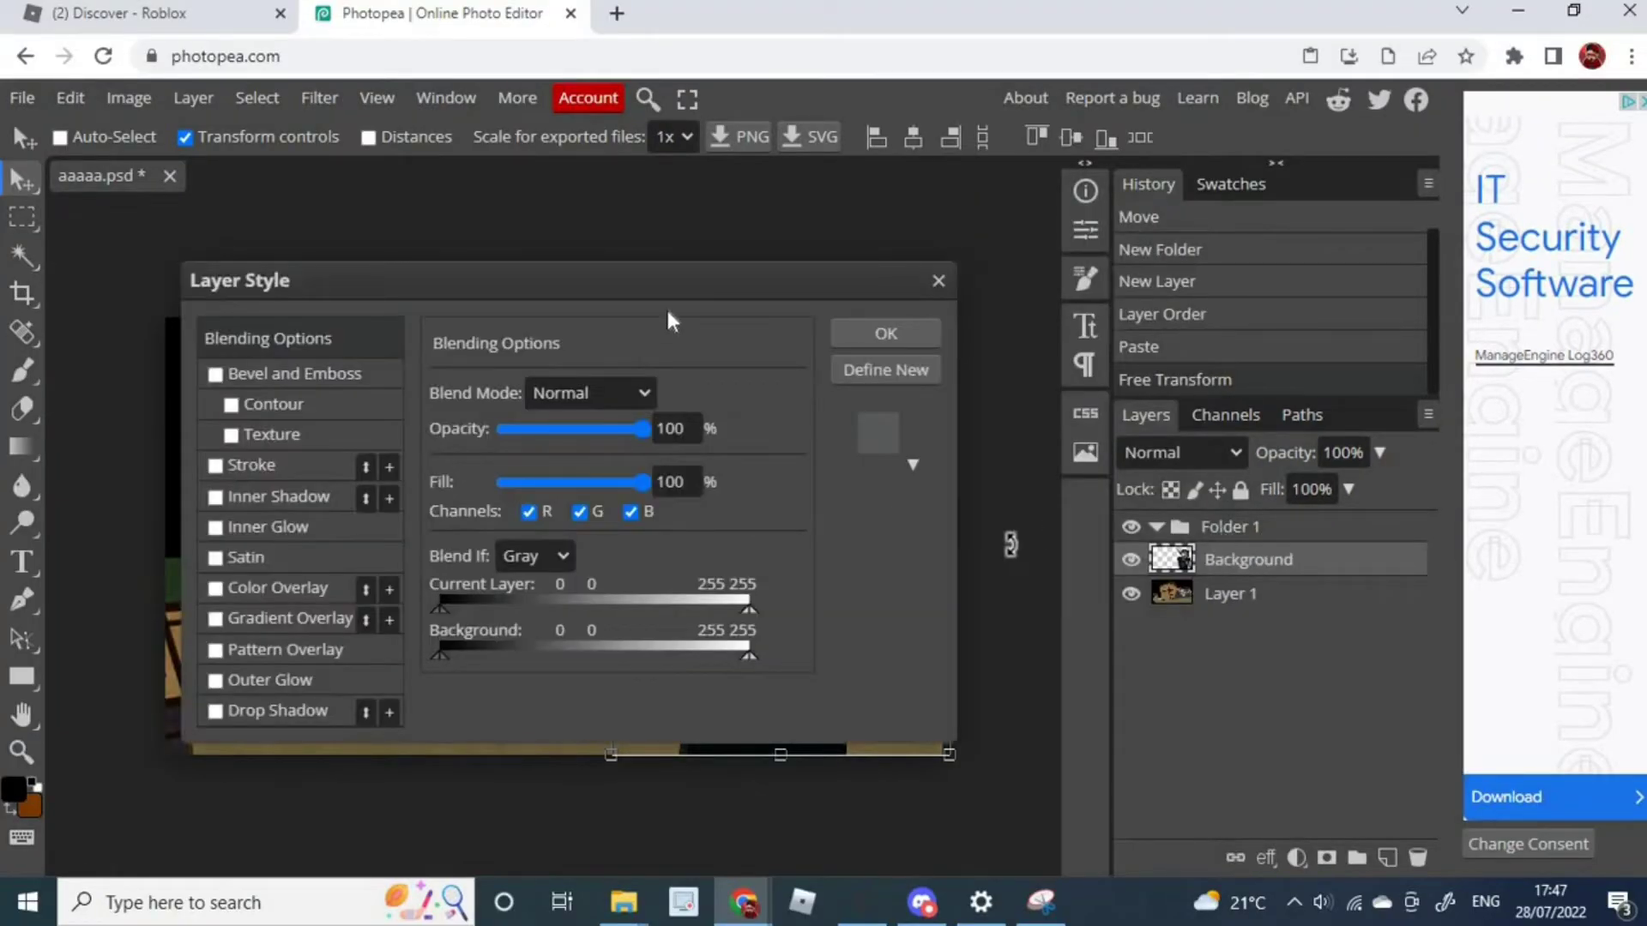
pyautogui.moveTo(713, 331); pyautogui.dragTo(1278, 412)
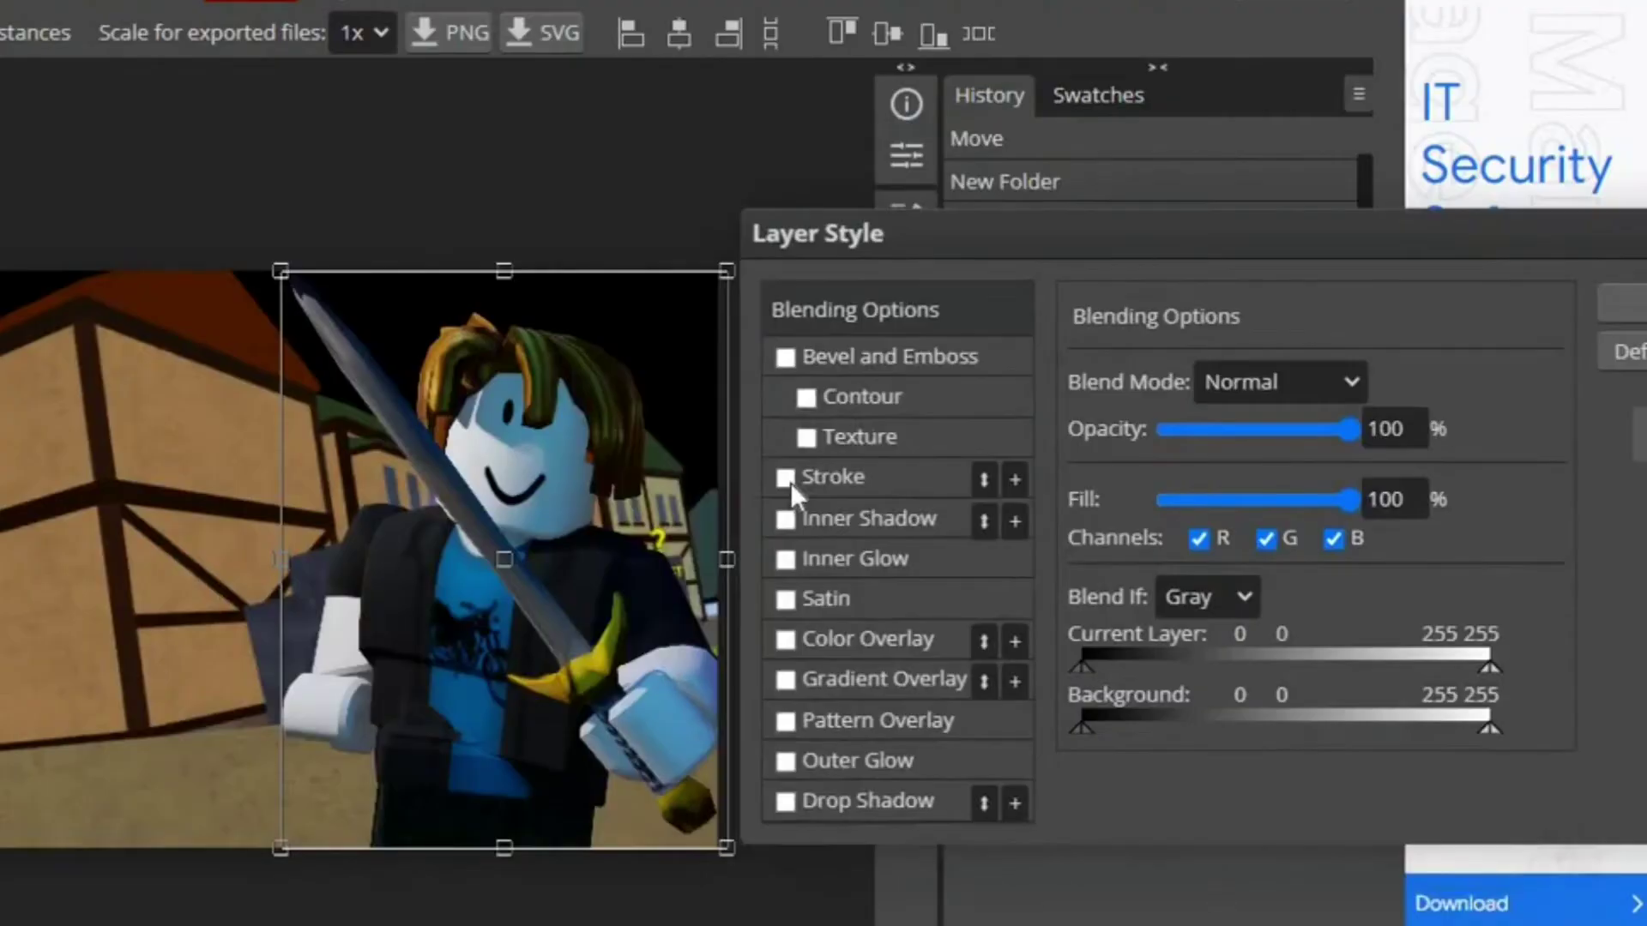
pyautogui.click(994, 476)
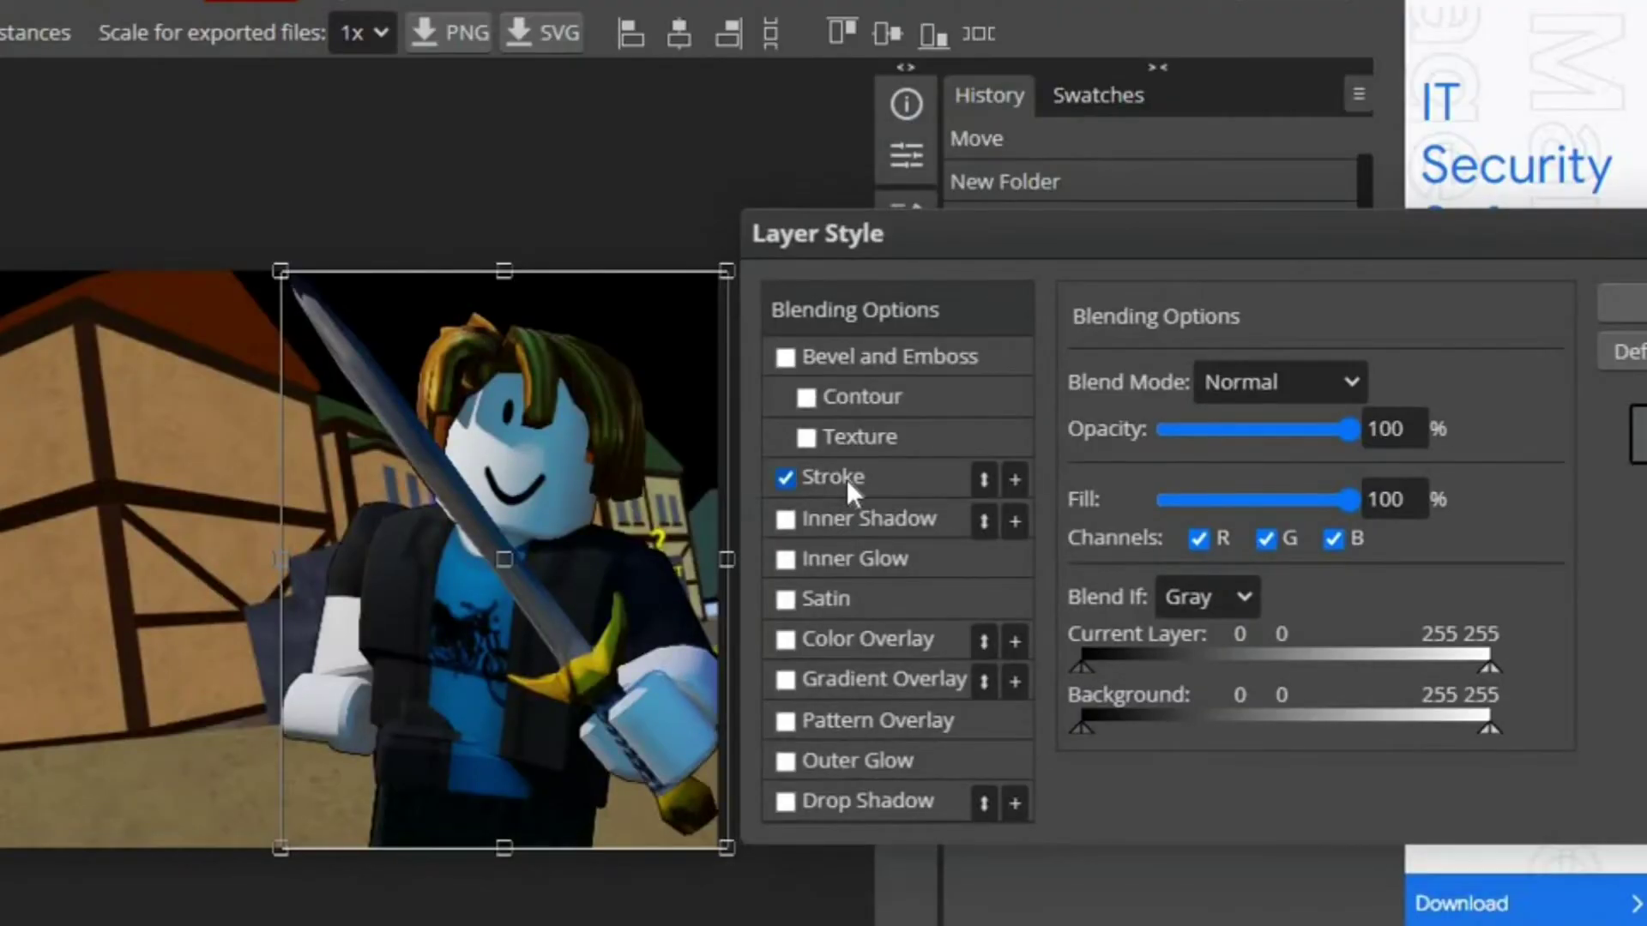
pyautogui.click(1007, 475)
pyautogui.click(1095, 606)
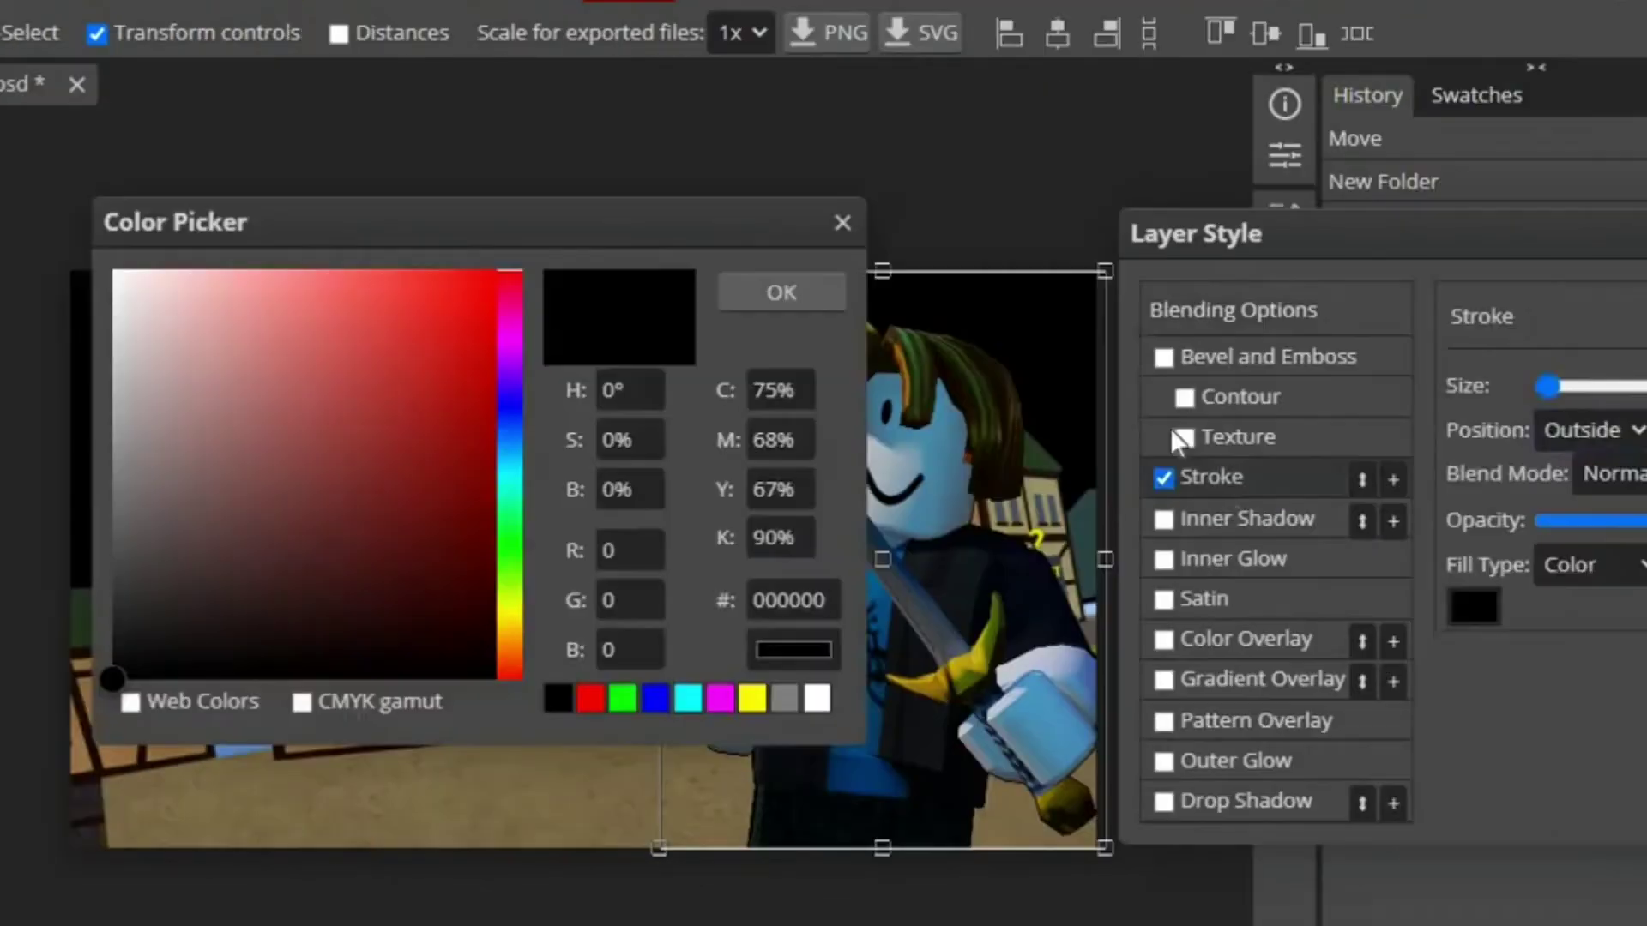
pyautogui.moveTo(477, 418)
pyautogui.mouseDown()
pyautogui.moveTo(449, 378)
pyautogui.moveTo(114, 271)
pyautogui.mouseUp()
pyautogui.click(781, 292)
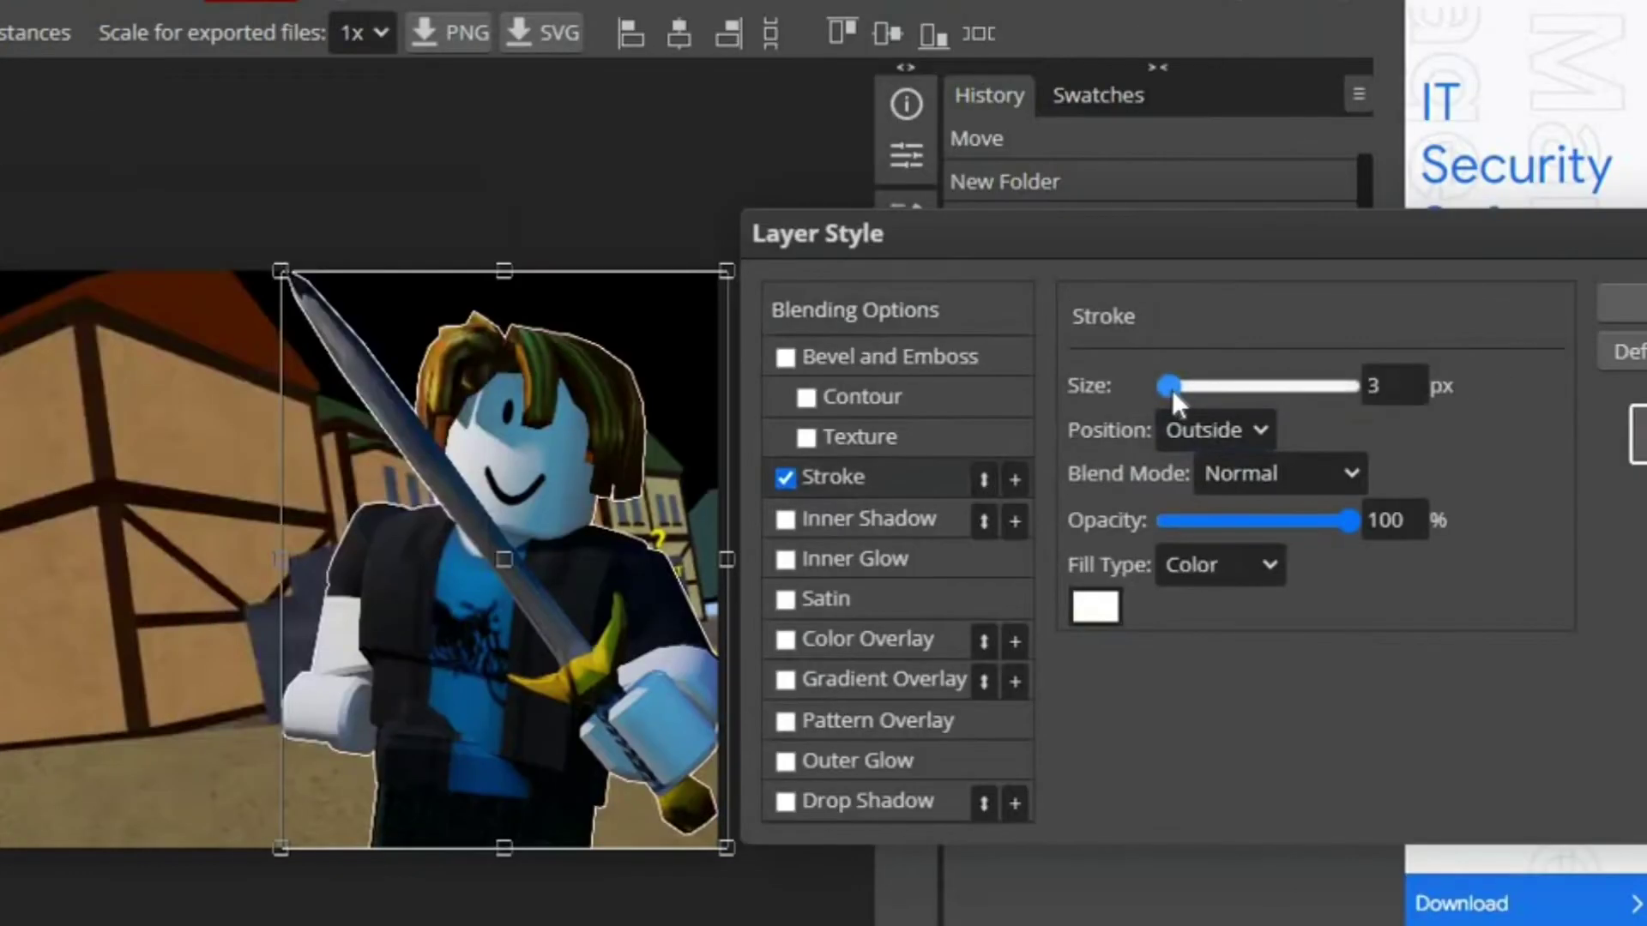
# Set the character outline's stroke size to 11 px, keeping the character in view beside the layer style dialog
pyautogui.moveTo(1550, 390); pyautogui.dragTo(1559, 389)
pyautogui.moveTo(1181, 390); pyautogui.dragTo(1176, 388)
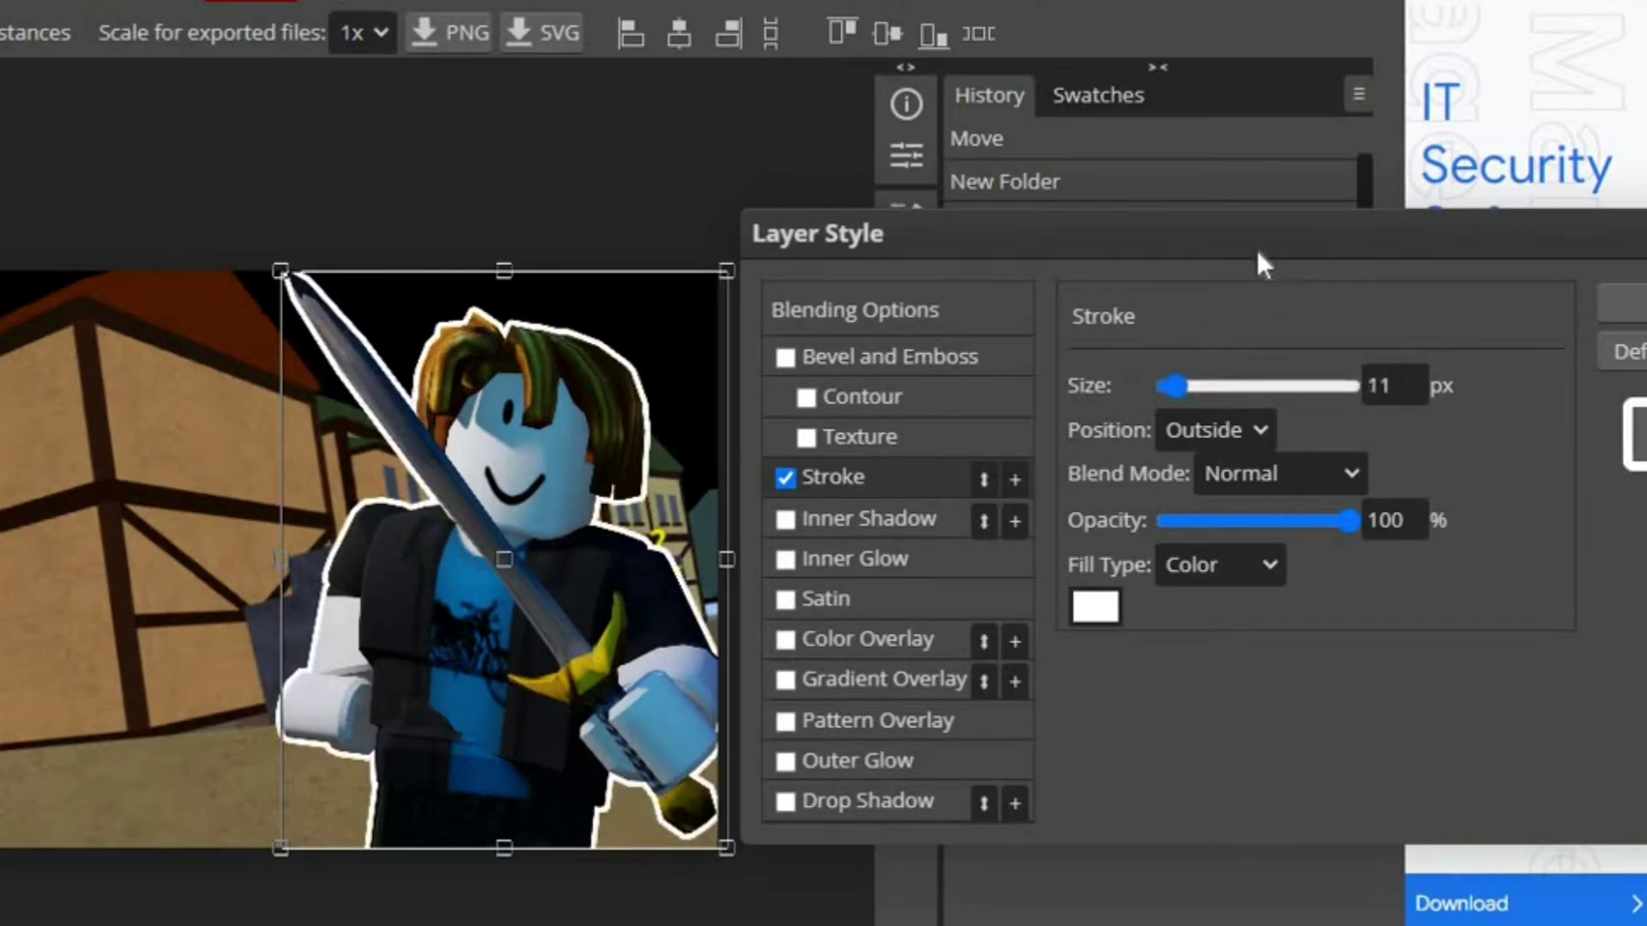
pyautogui.moveTo(1258, 250); pyautogui.dragTo(661, 349)
pyautogui.moveTo(897, 307); pyautogui.dragTo(1358, 253)
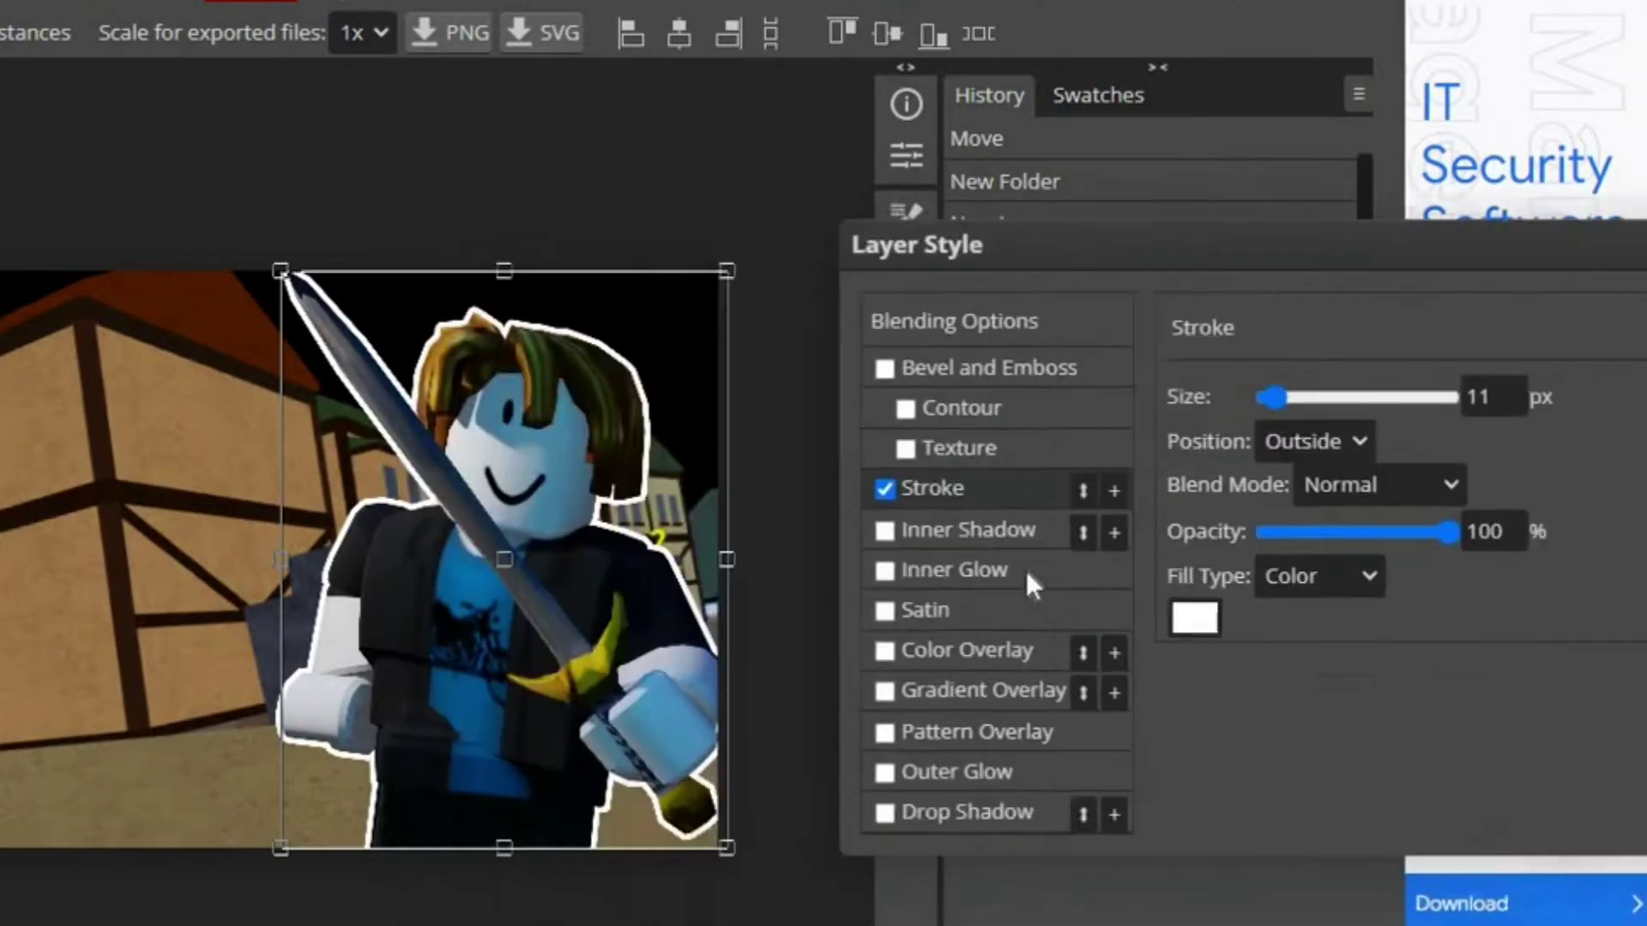
# Add a Drop Shadow to the character layer, adjust it, and apply the layer style
pyautogui.click(902, 810)
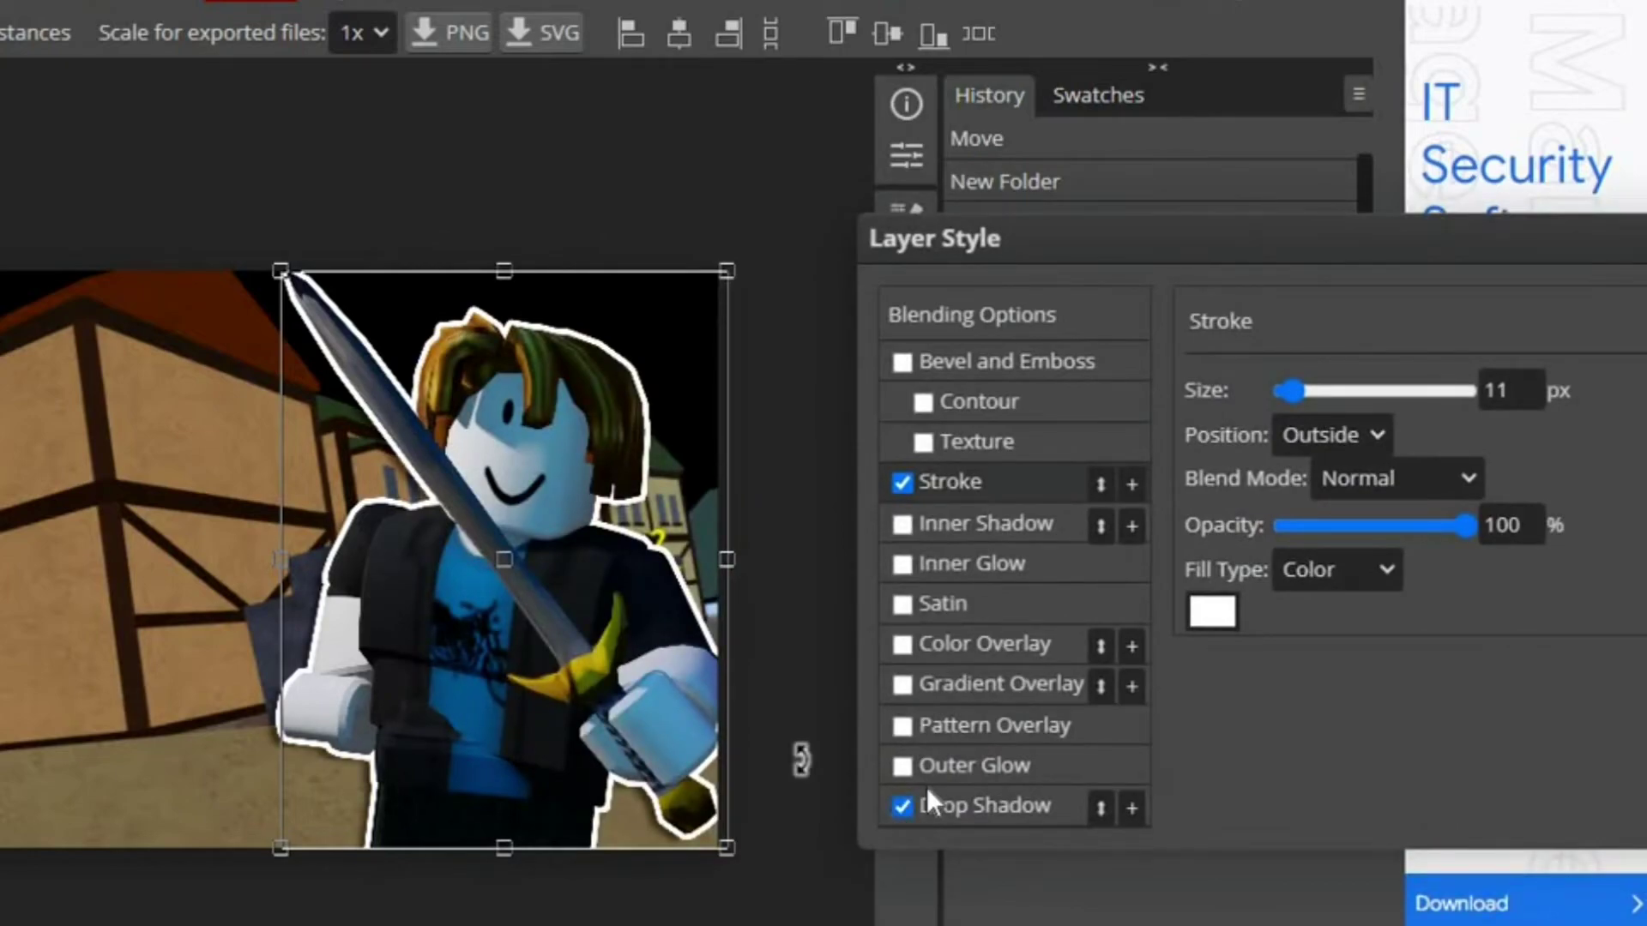
pyautogui.click(983, 801)
pyautogui.moveTo(1312, 553); pyautogui.dragTo(1357, 554)
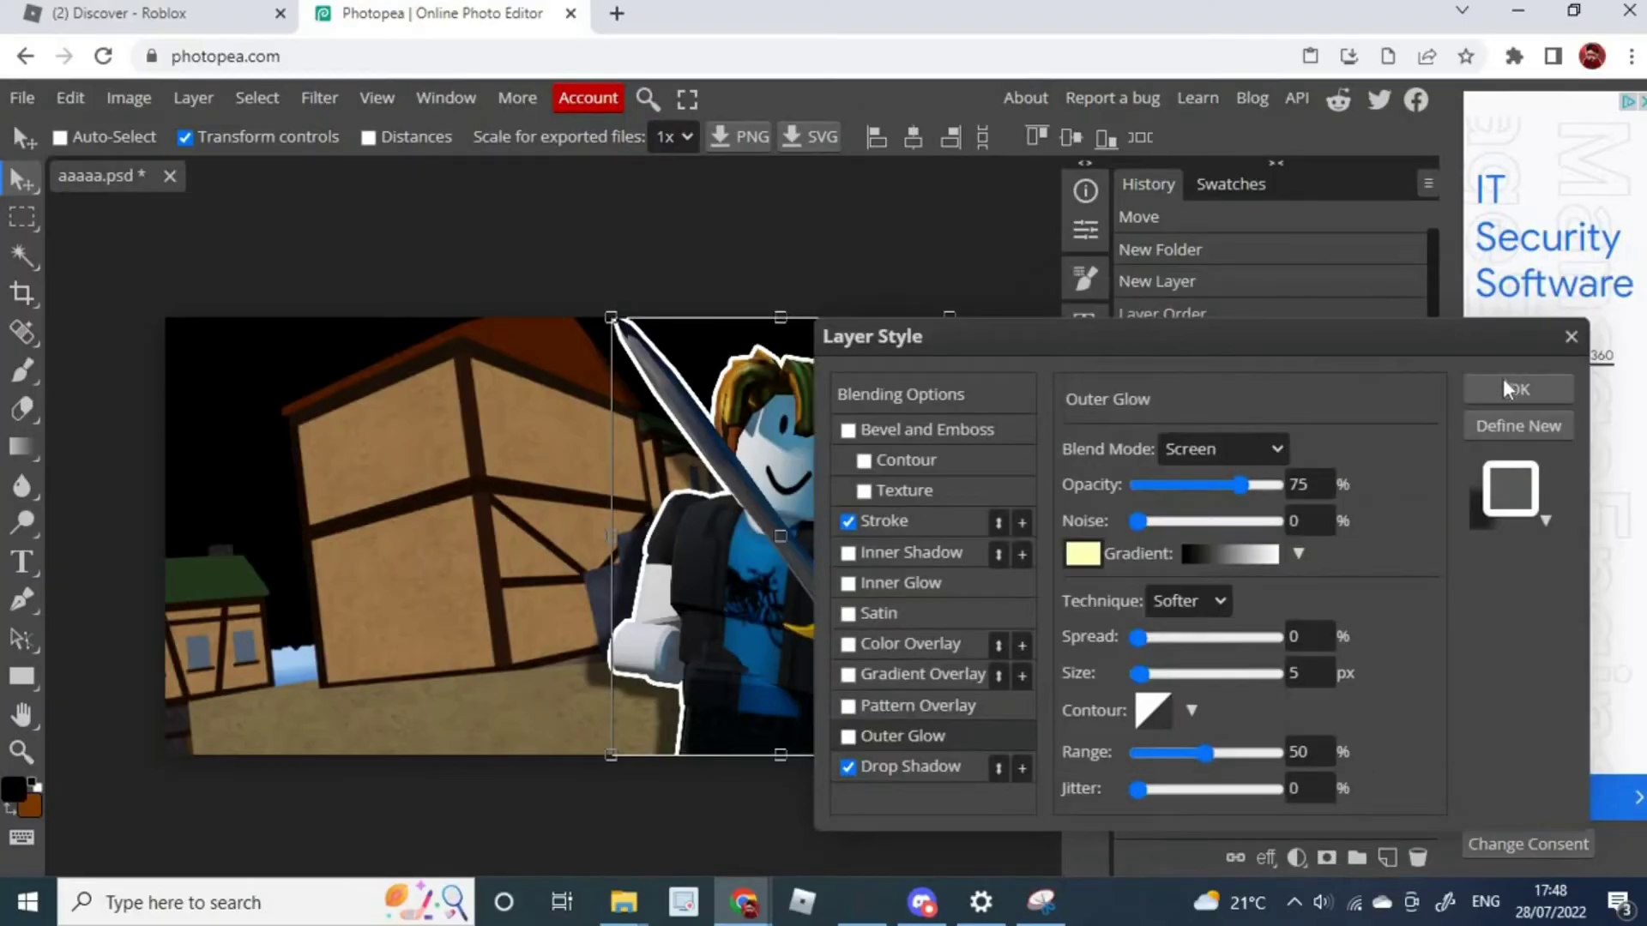
pyautogui.click(1503, 388)
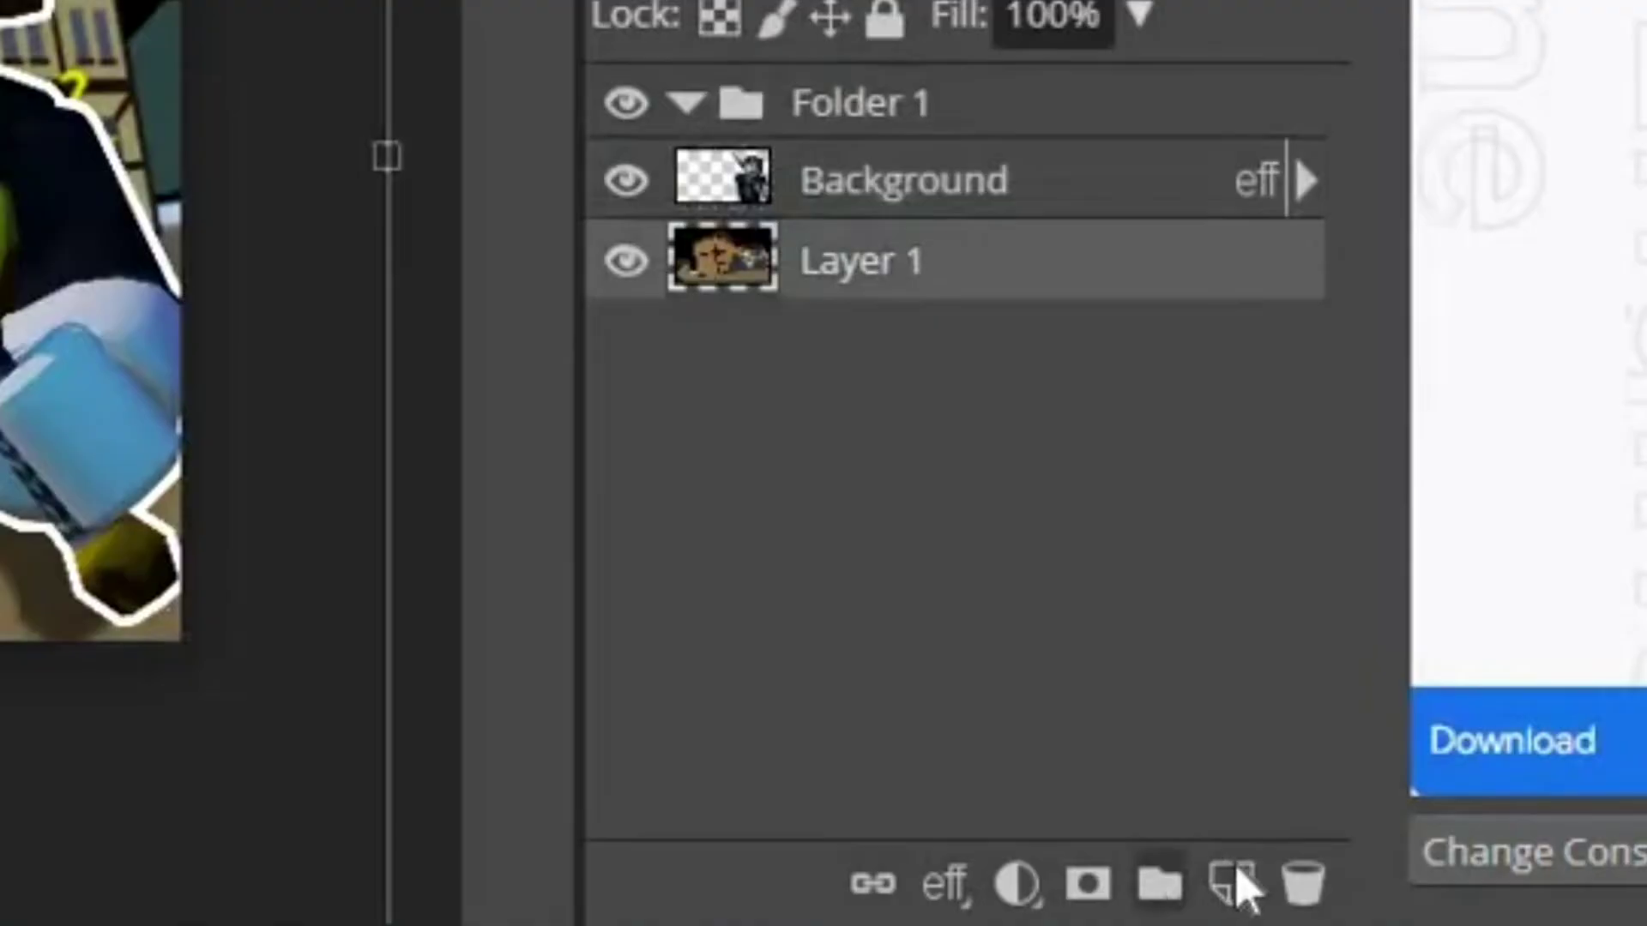
# Add a new layer above the town picture and place the text HOW TO MAKE ROBLOX THUMBNAILS beside the character
pyautogui.click(1387, 858)
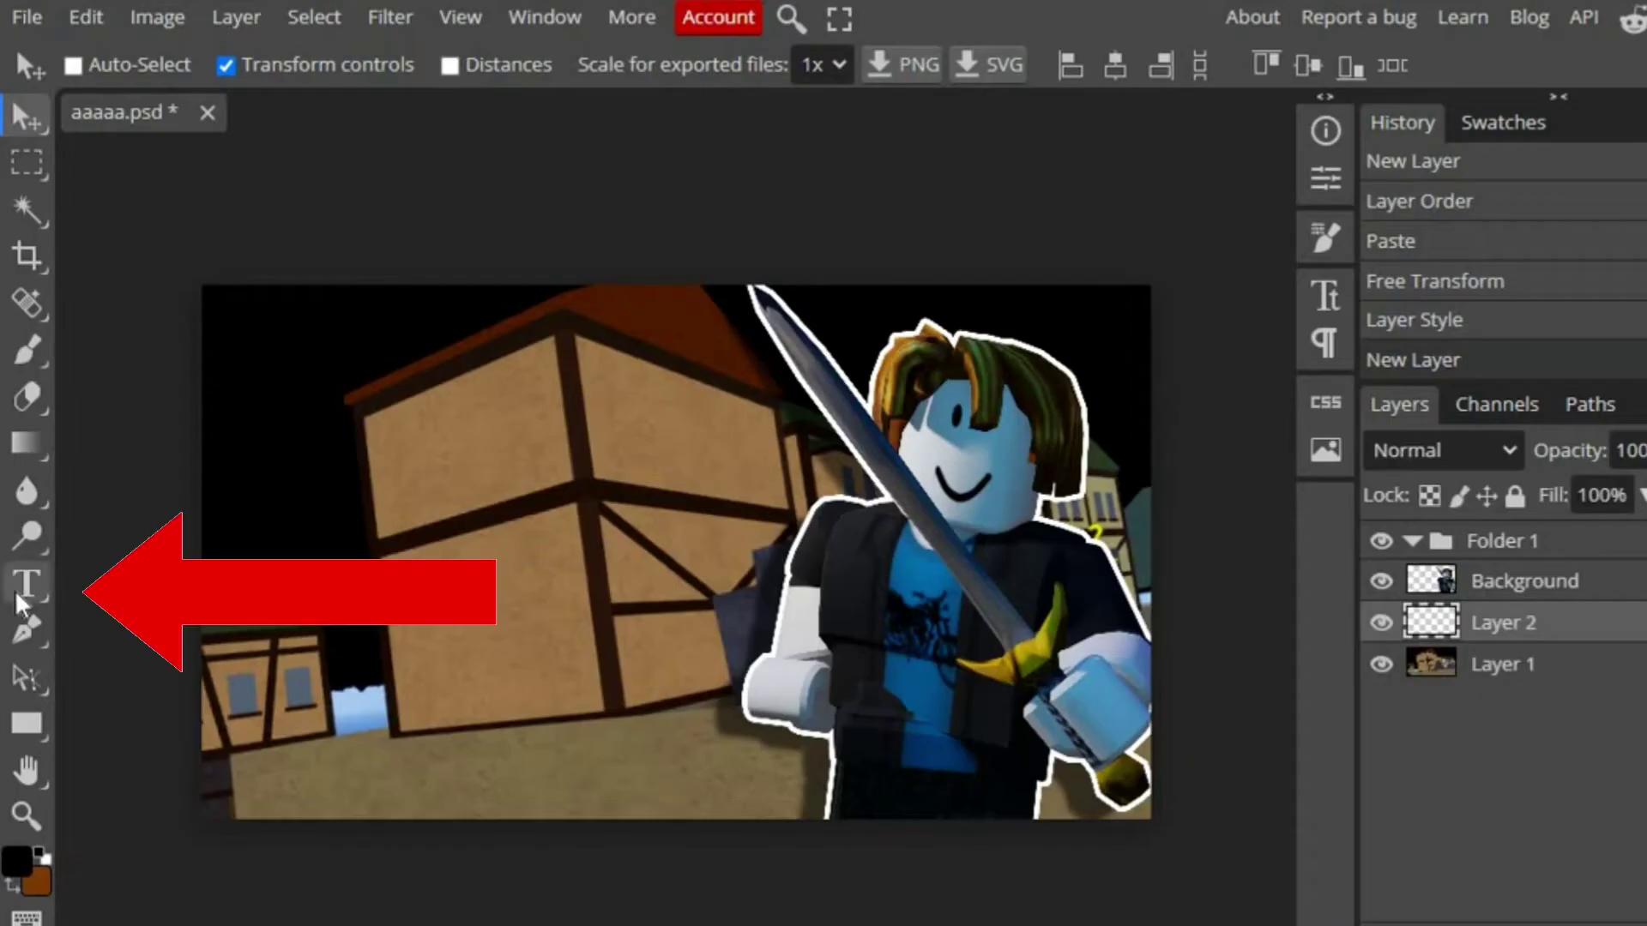
pyautogui.click(26, 584)
pyautogui.click(364, 453)
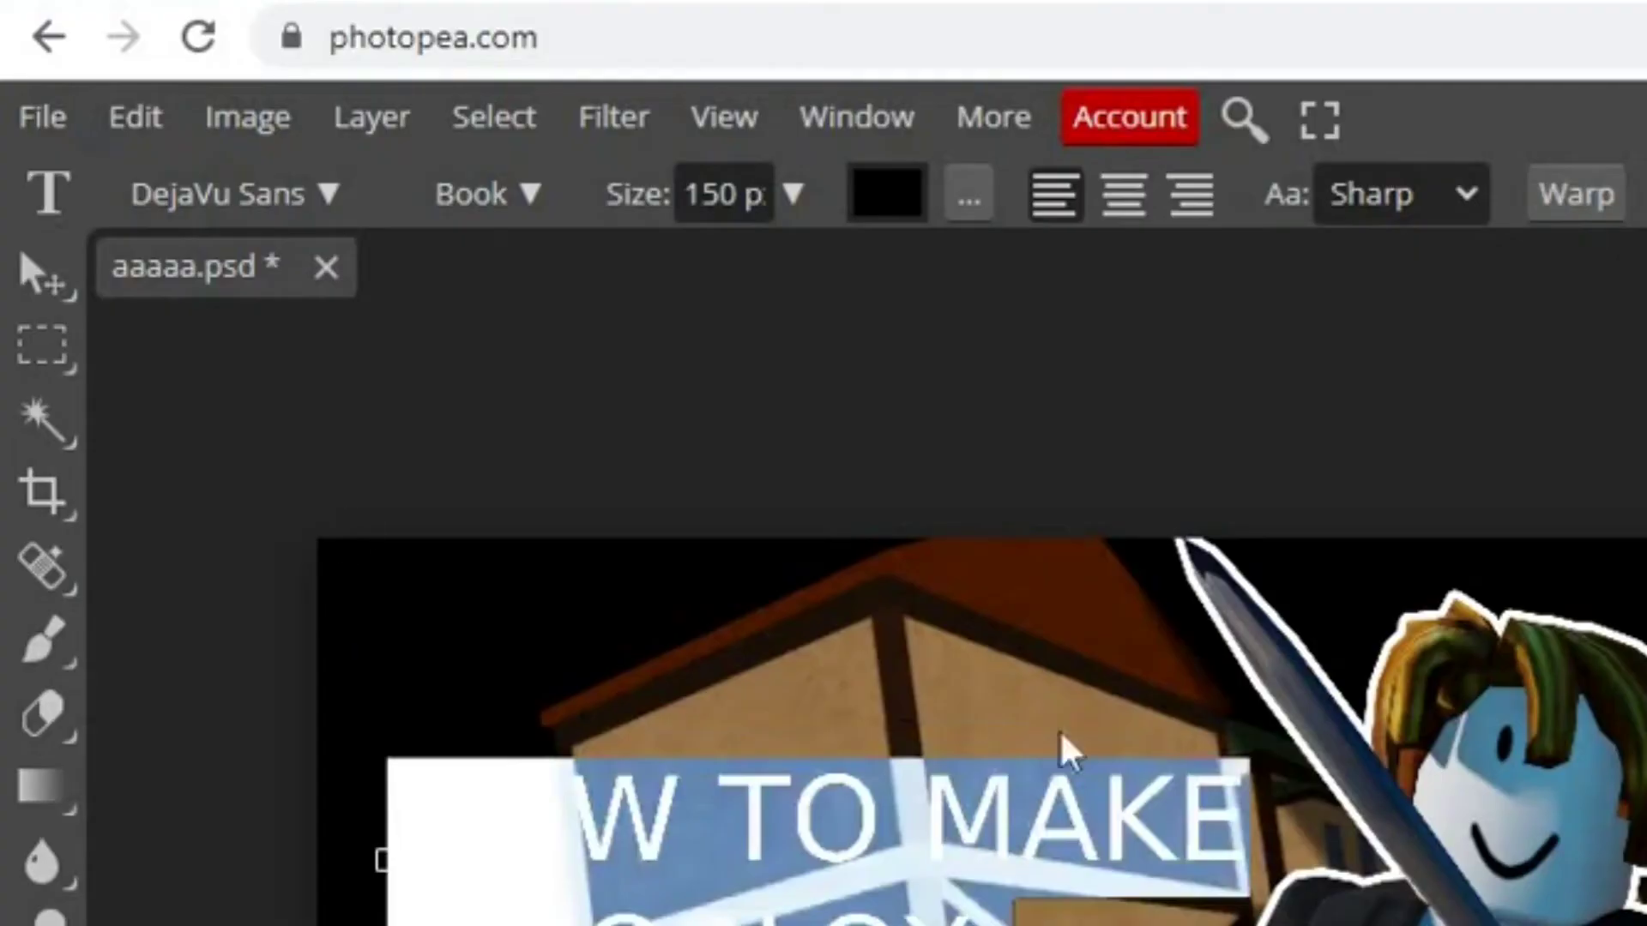
# Set the title text's font to Luckiest Guy
pyautogui.click(307, 214)
pyautogui.click(388, 377)
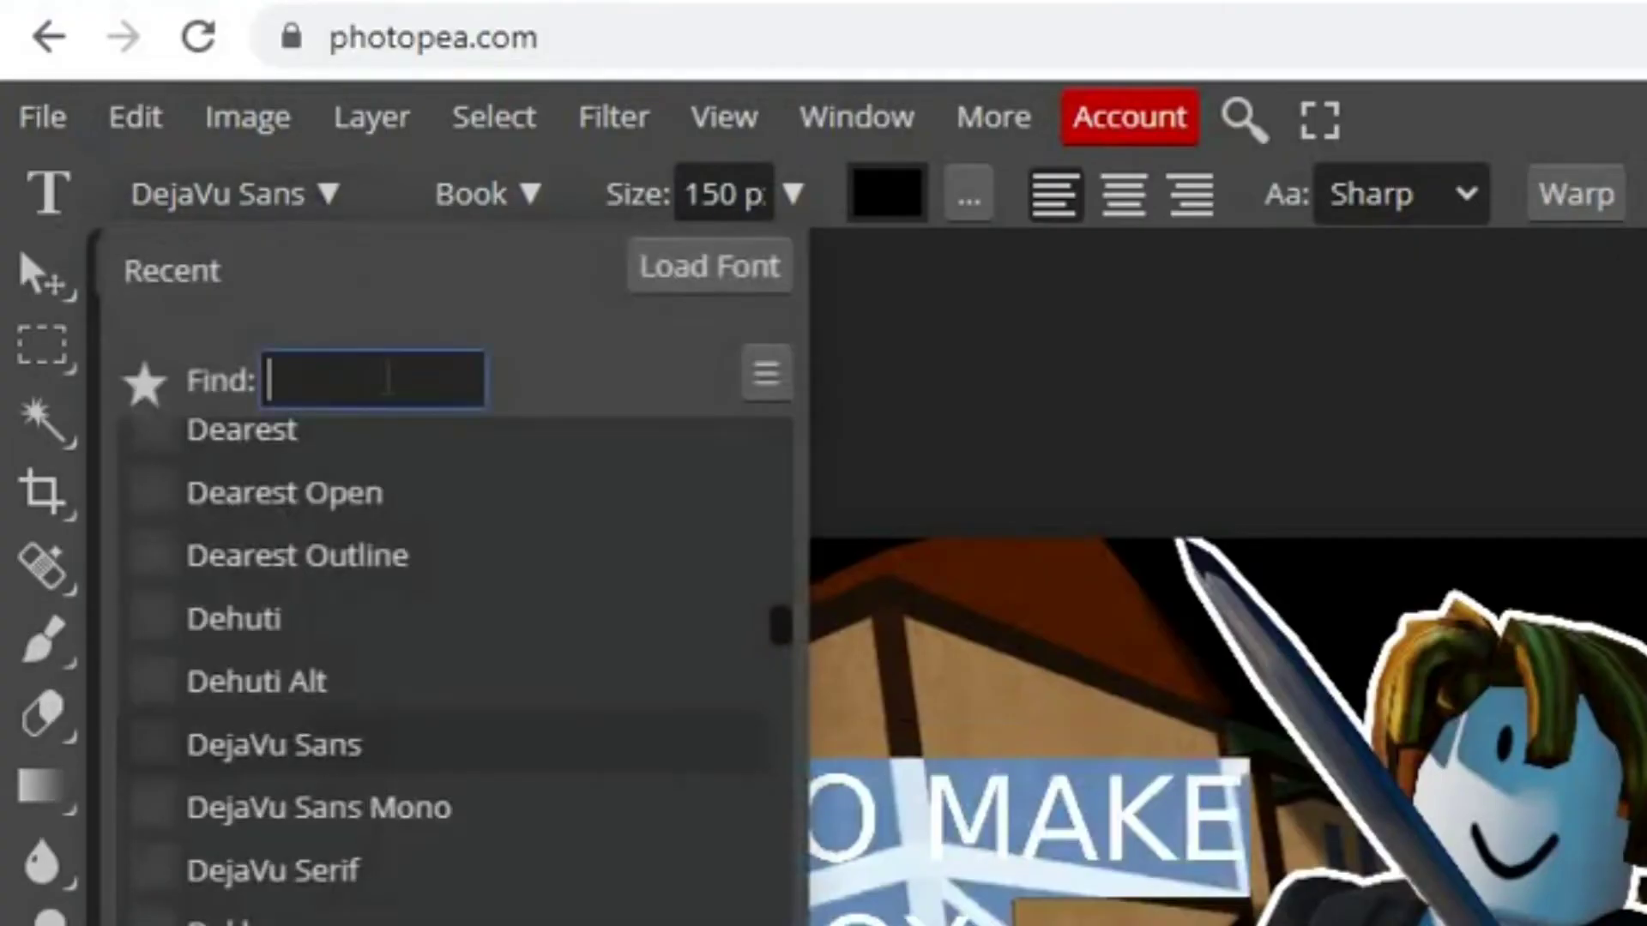
pyautogui.write('luck')
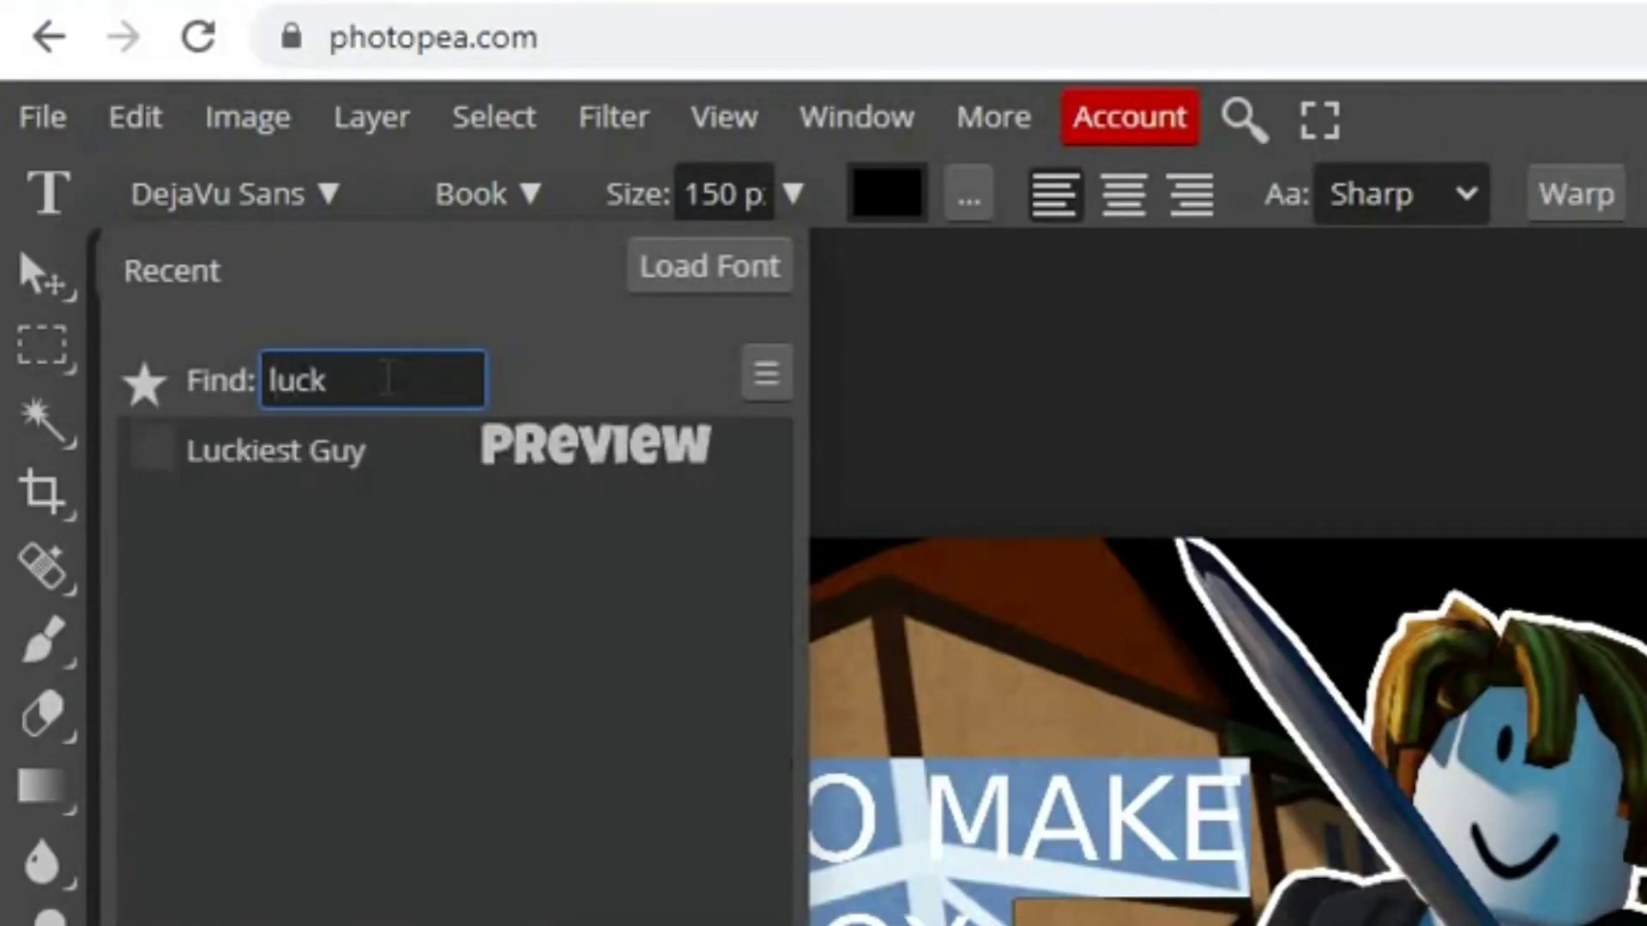
pyautogui.click(503, 455)
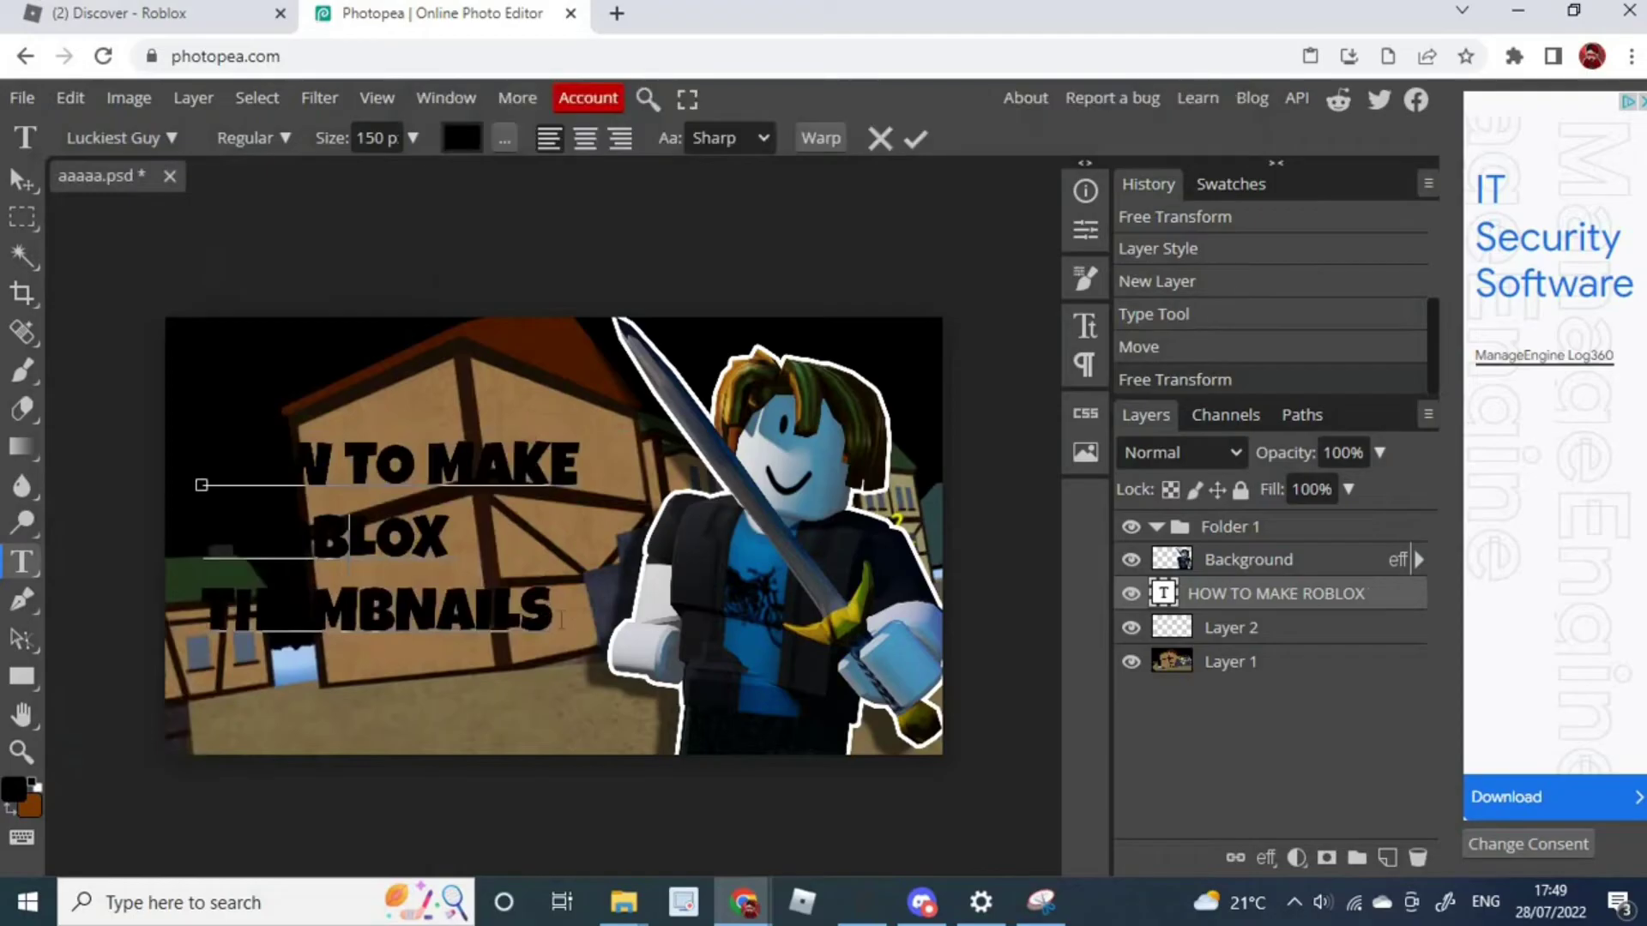
pyautogui.moveTo(552, 627); pyautogui.dragTo(153, 459)
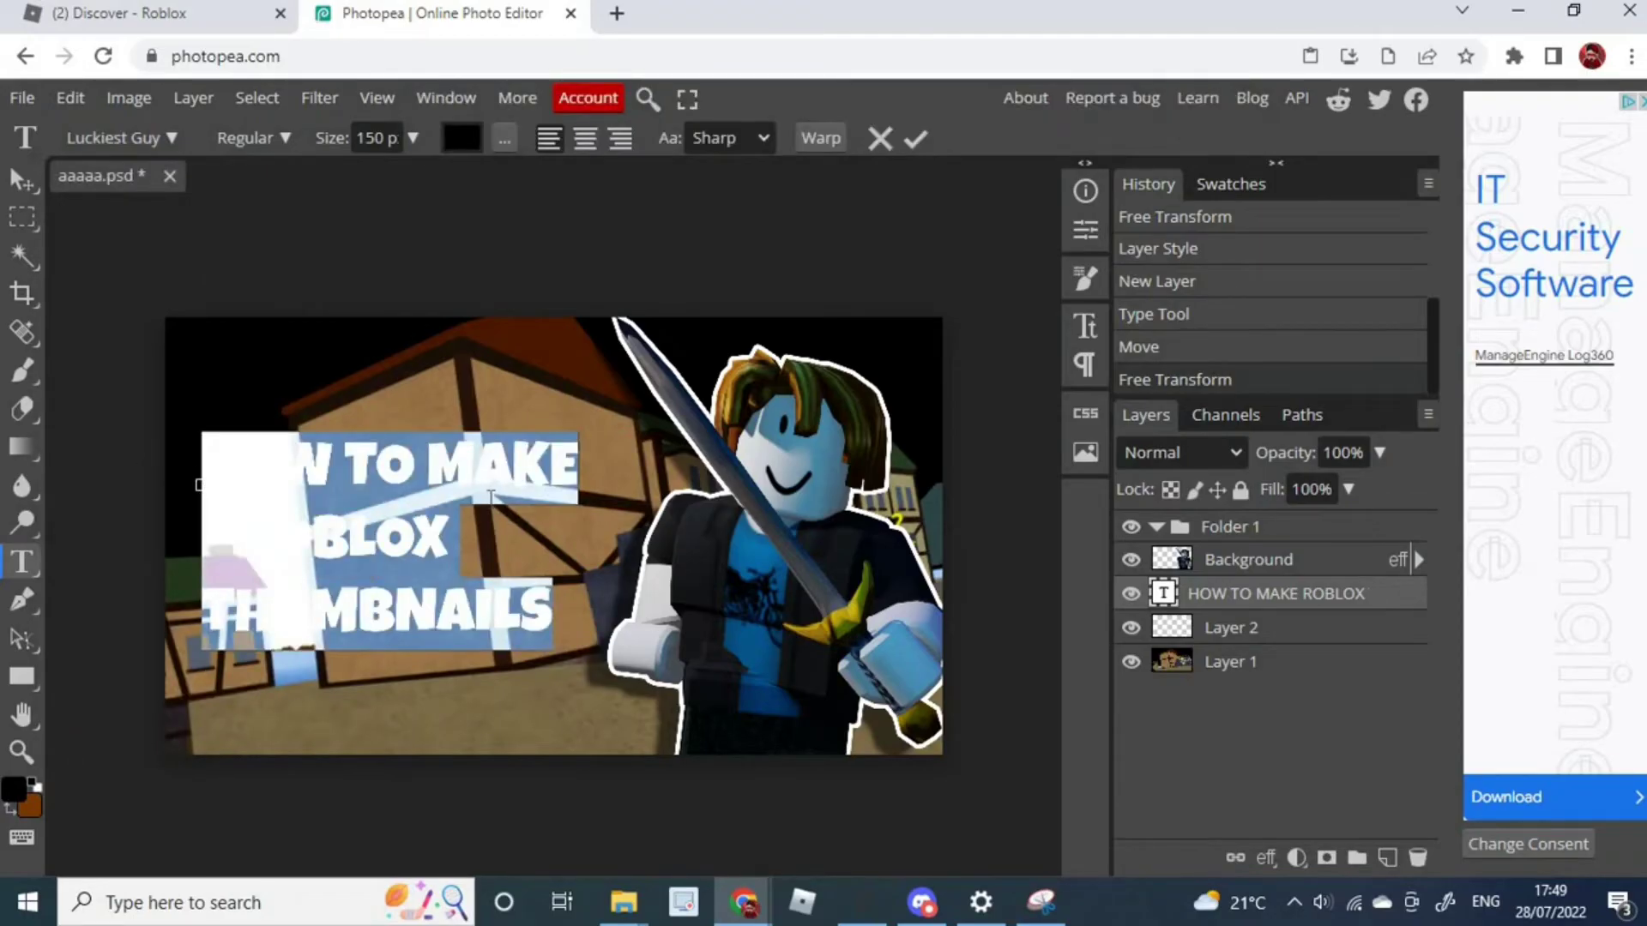
pyautogui.click(516, 657)
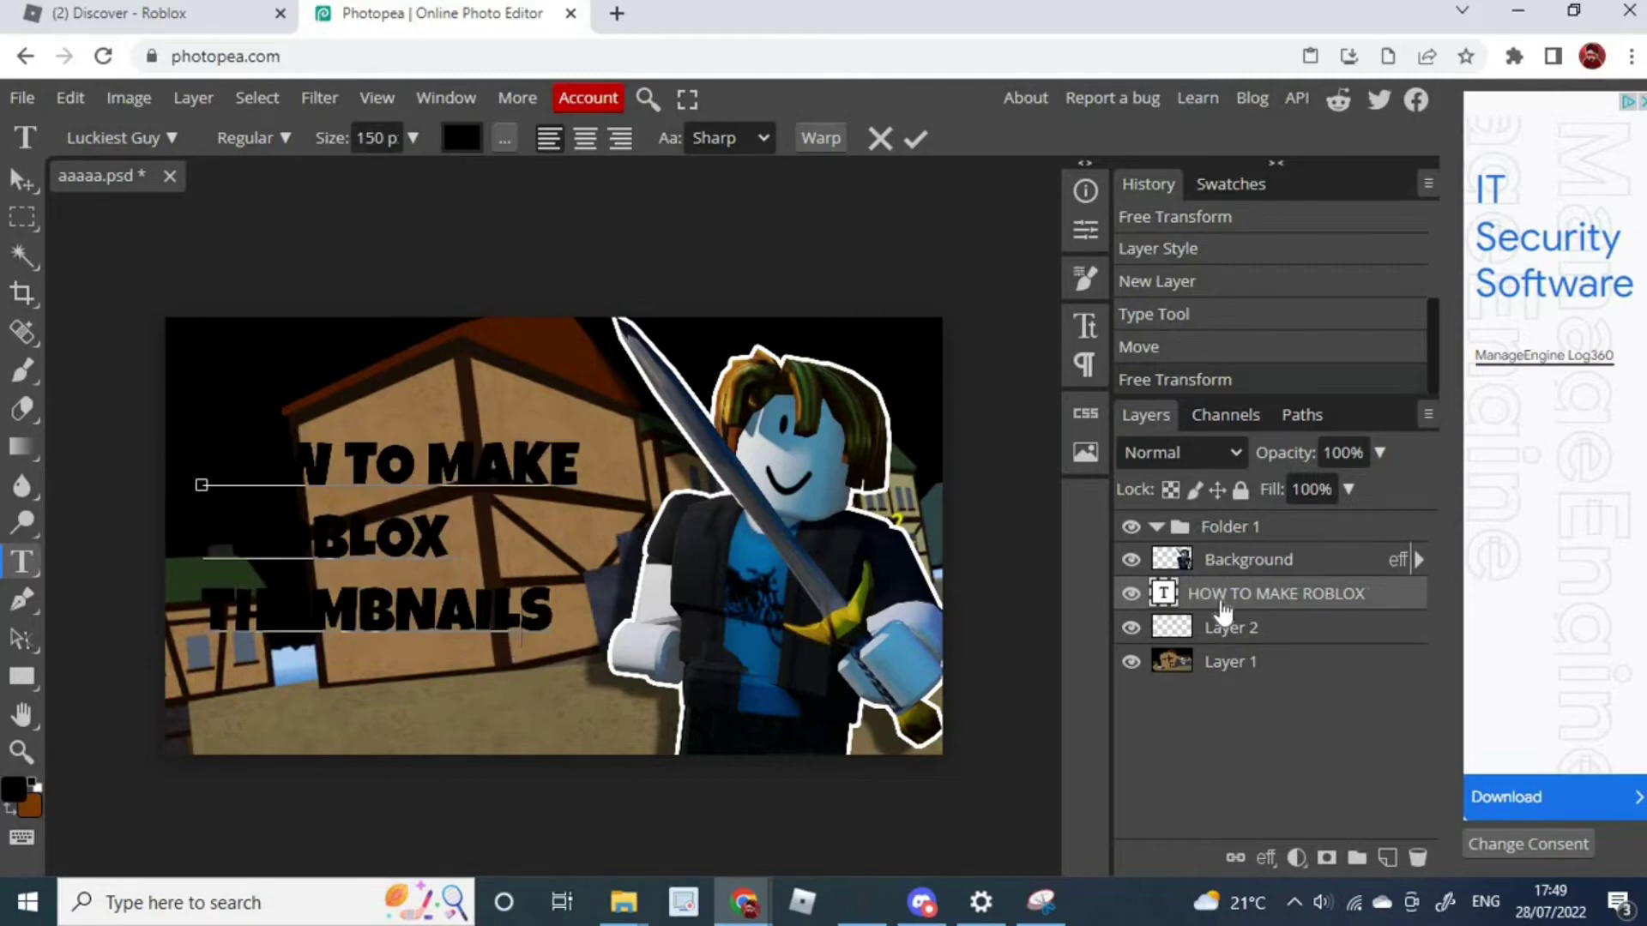
# Move the empty Layer 2 above the title text layer and merge it down into the text
pyautogui.moveTo(1235, 630); pyautogui.dragTo(1238, 596)
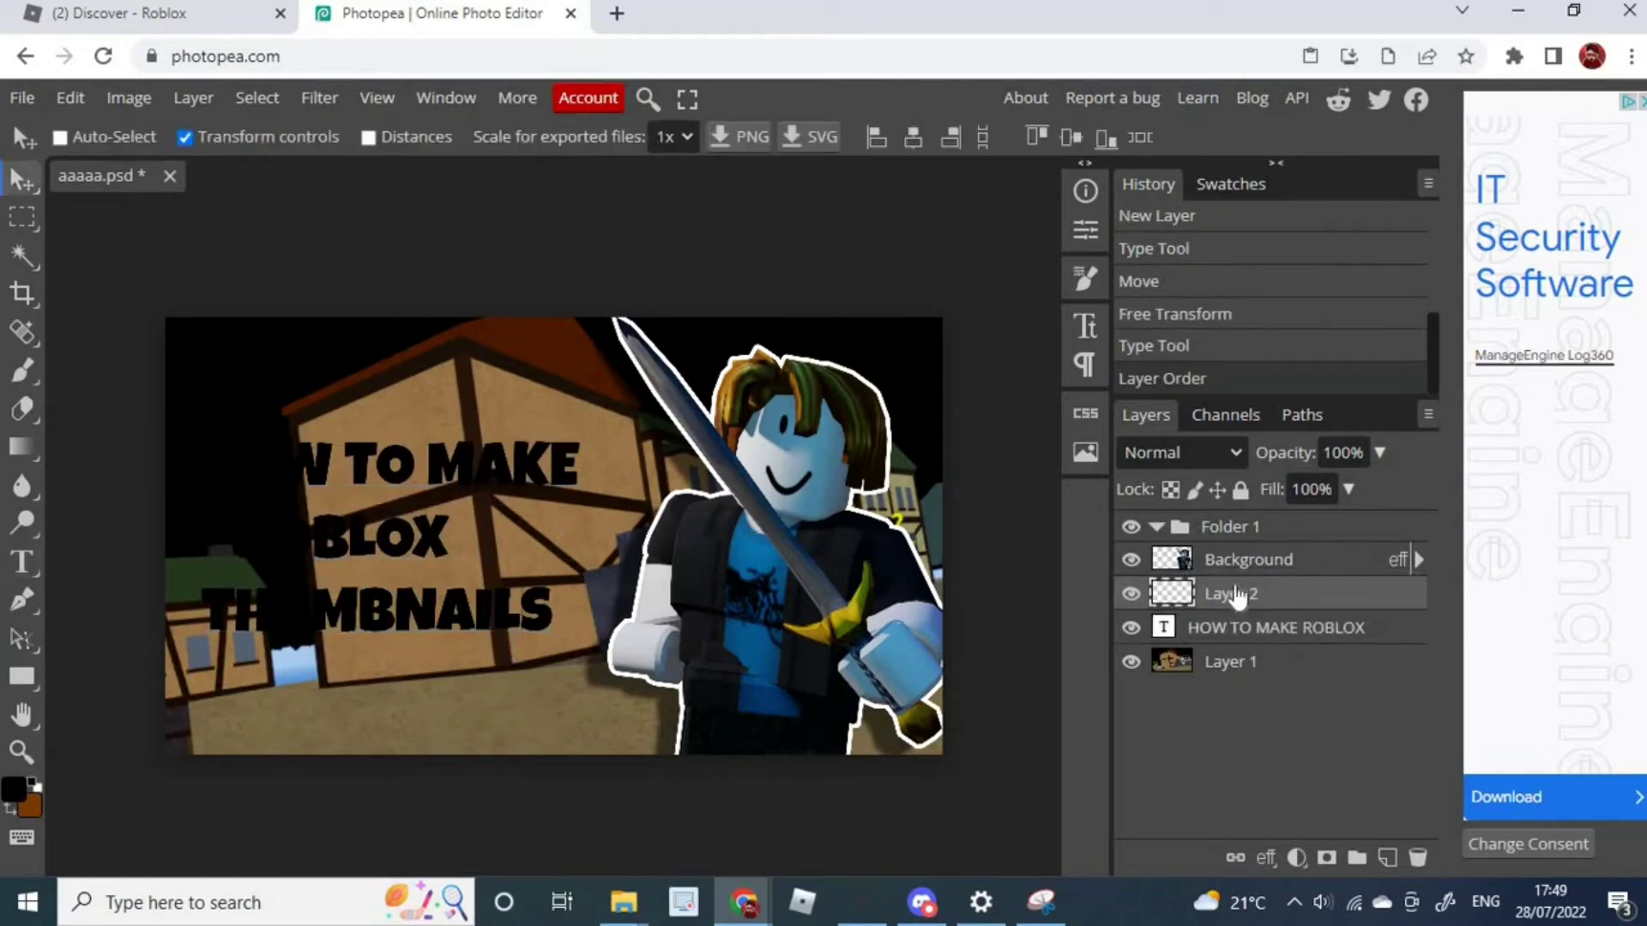
pyautogui.rightClick(1238, 596)
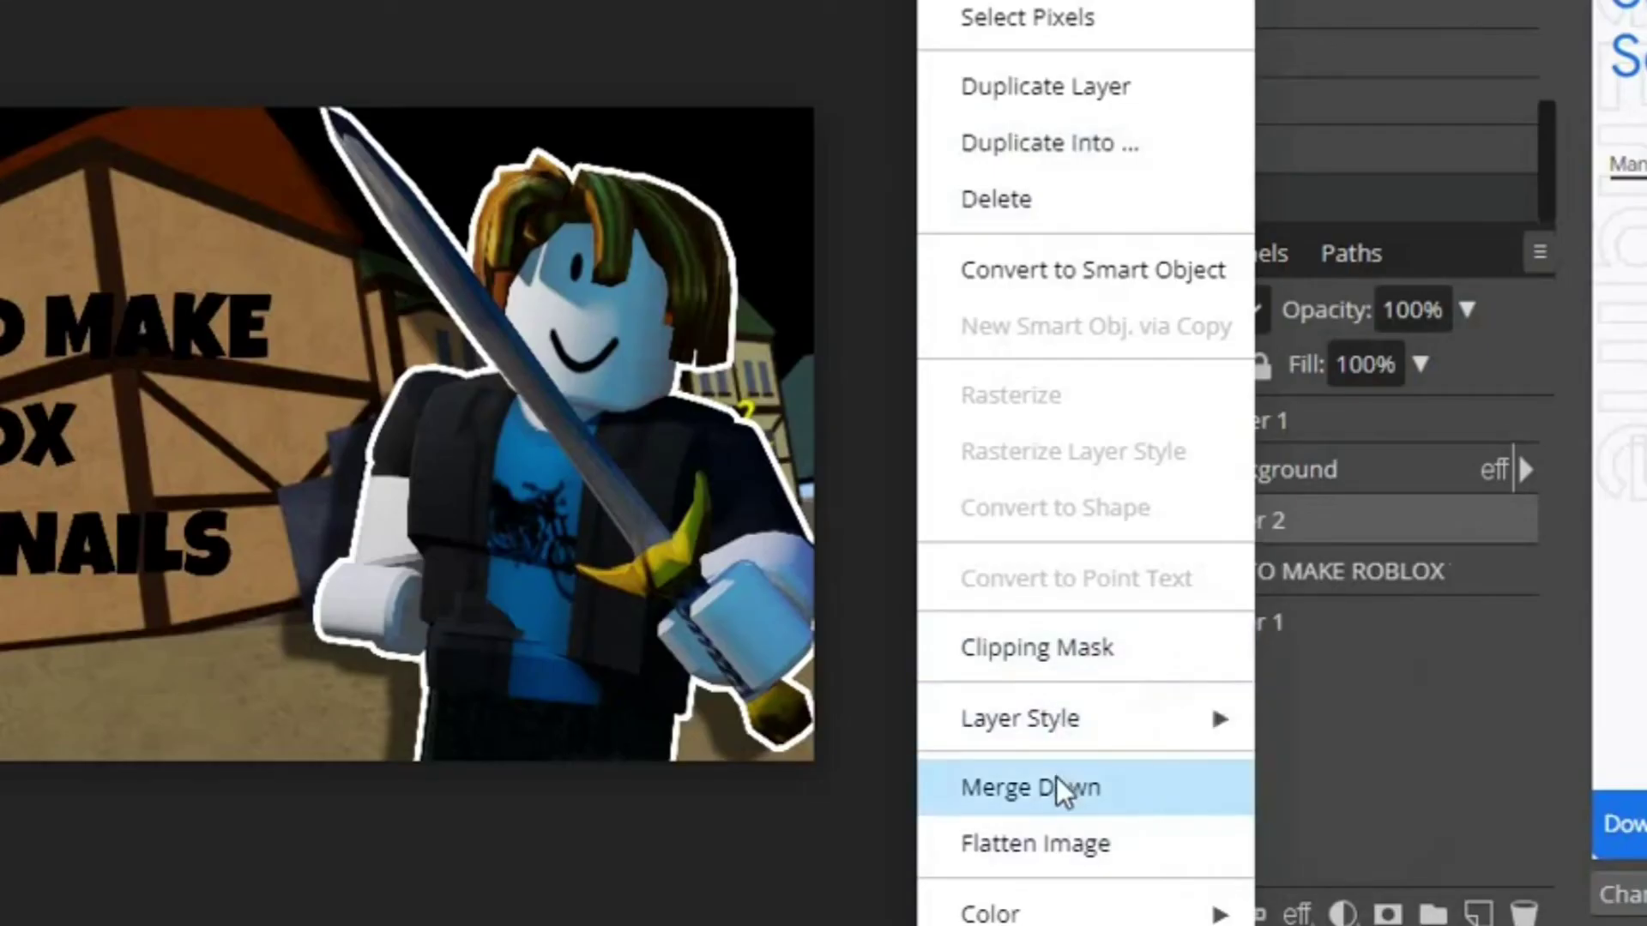
pyautogui.click(1057, 782)
# Scale the merged title text to about 130% and position it beside the character
pyautogui.moveTo(583, 443); pyautogui.dragTo(721, 287)
pyautogui.moveTo(620, 520)
pyautogui.mouseDown()
pyautogui.moveTo(609, 544)
pyautogui.moveTo(594, 537)
pyautogui.mouseUp()
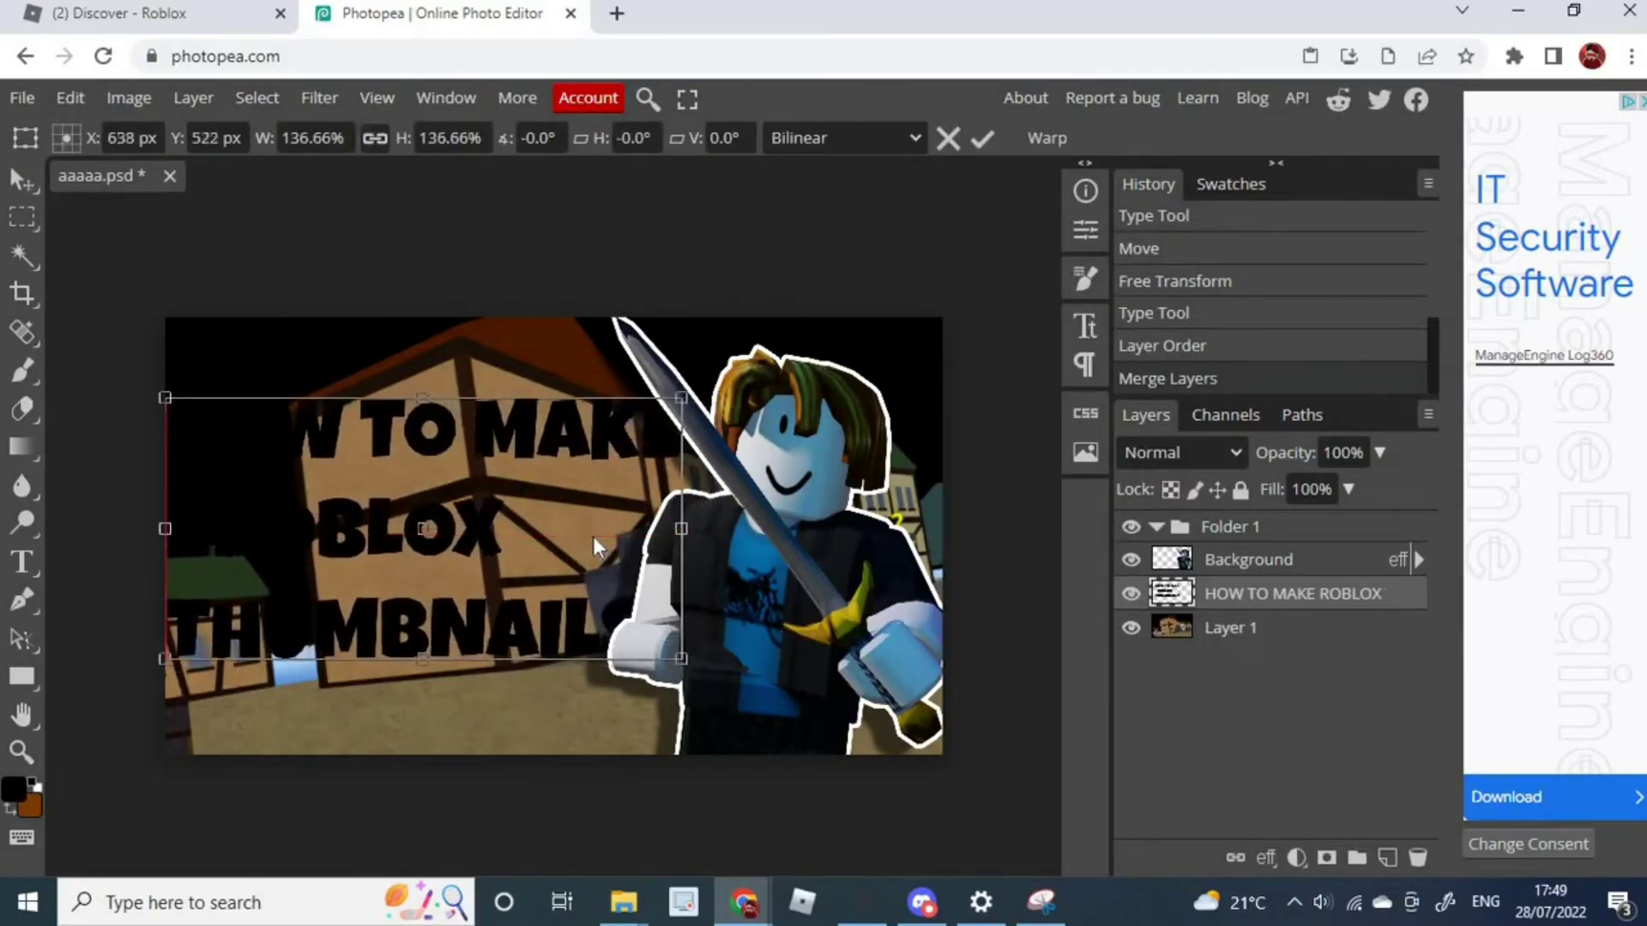
pyautogui.moveTo(682, 400); pyautogui.dragTo(659, 410)
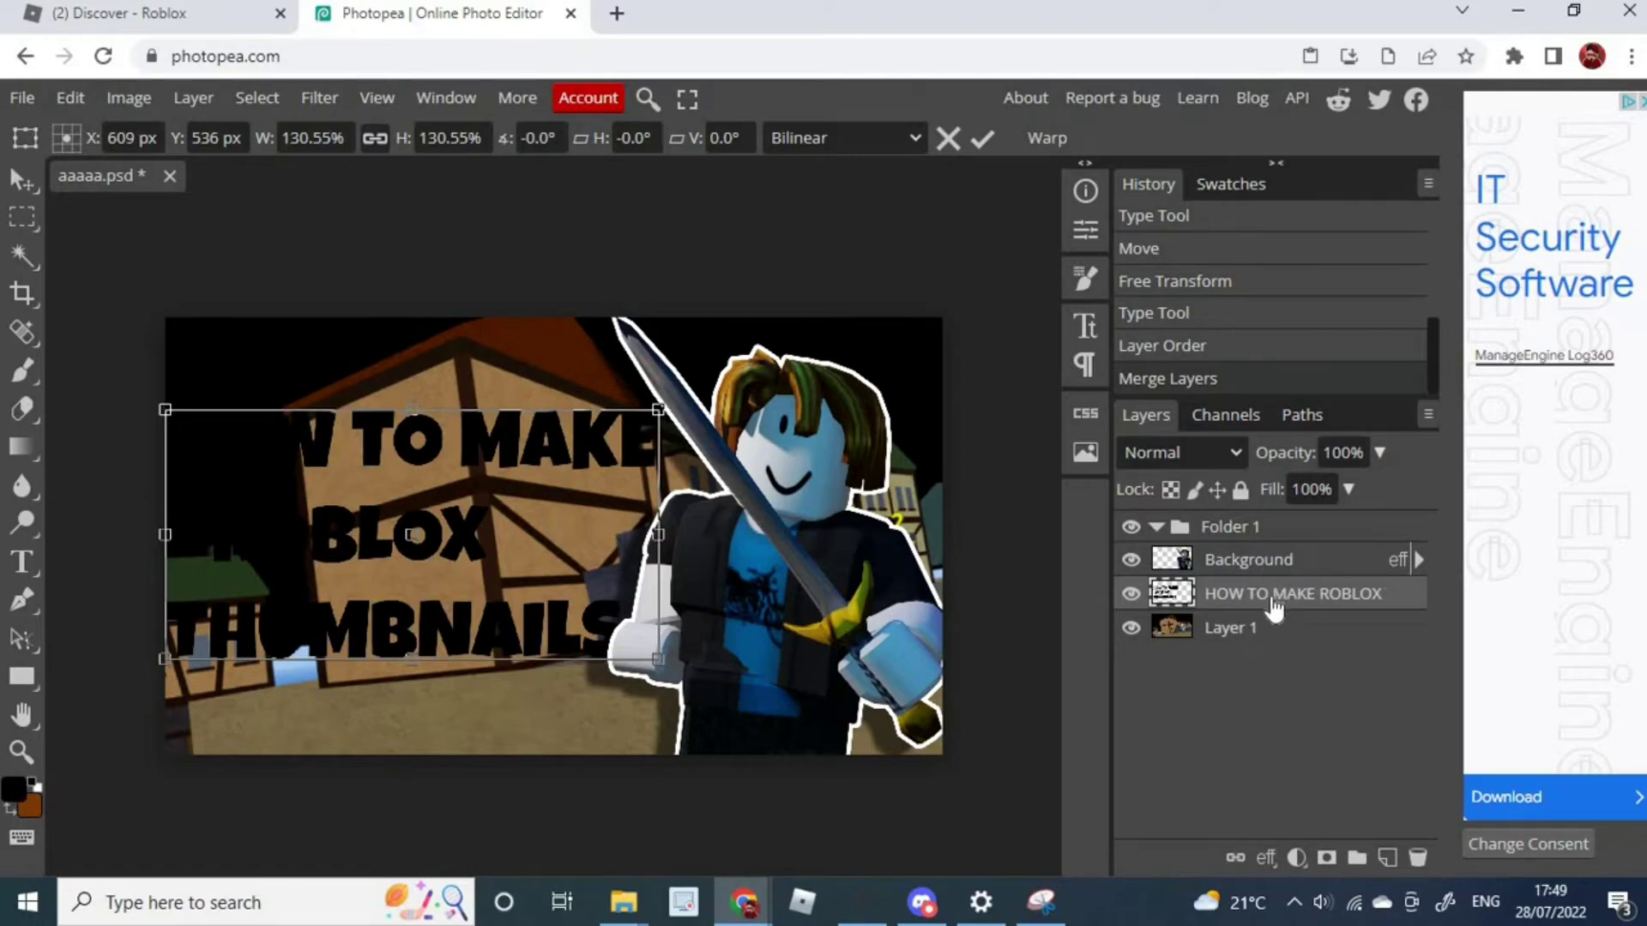
# Open the blending options of the merged title layer and enable a Gradient Overlay
pyautogui.rightClick(1271, 609)
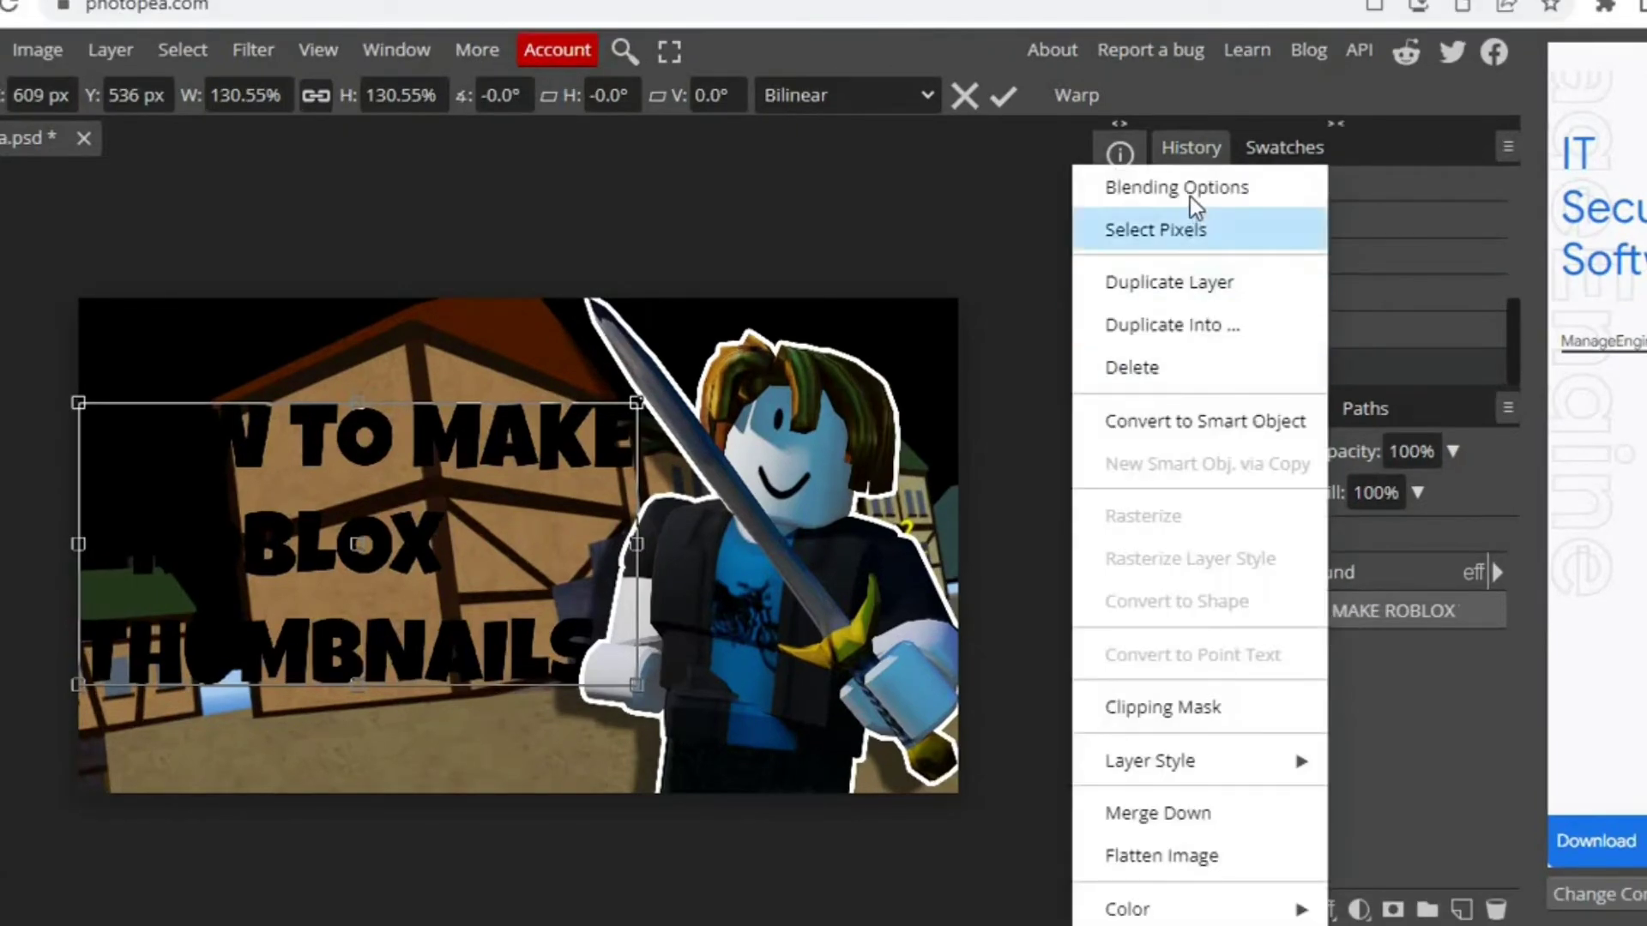
pyautogui.click(1192, 190)
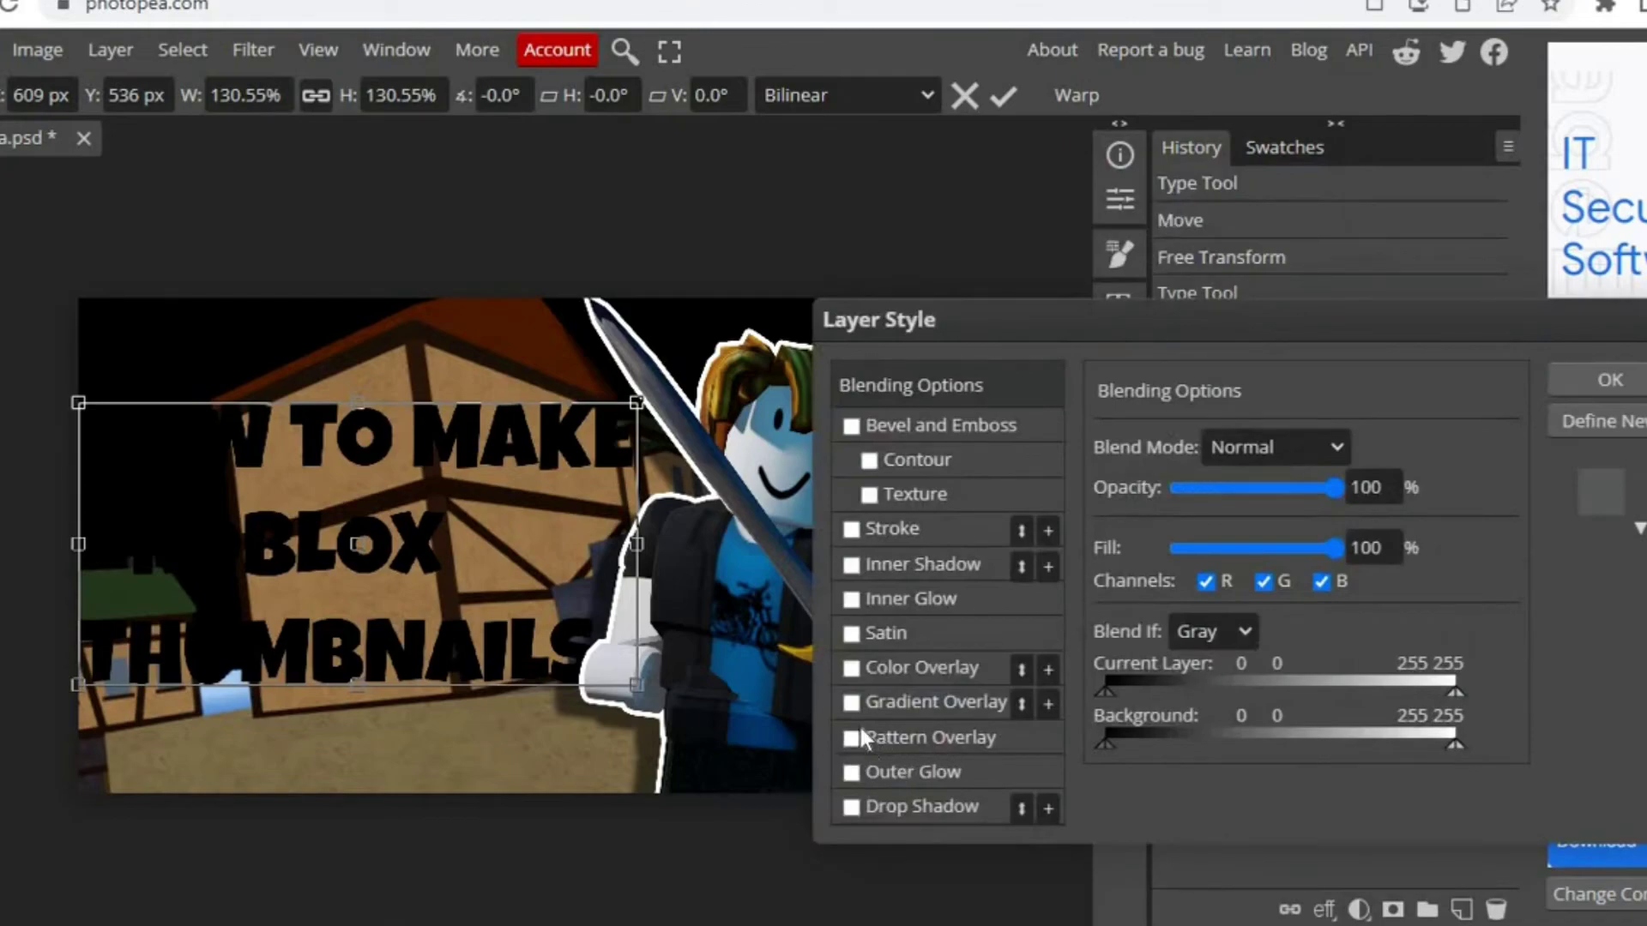
pyautogui.click(889, 692)
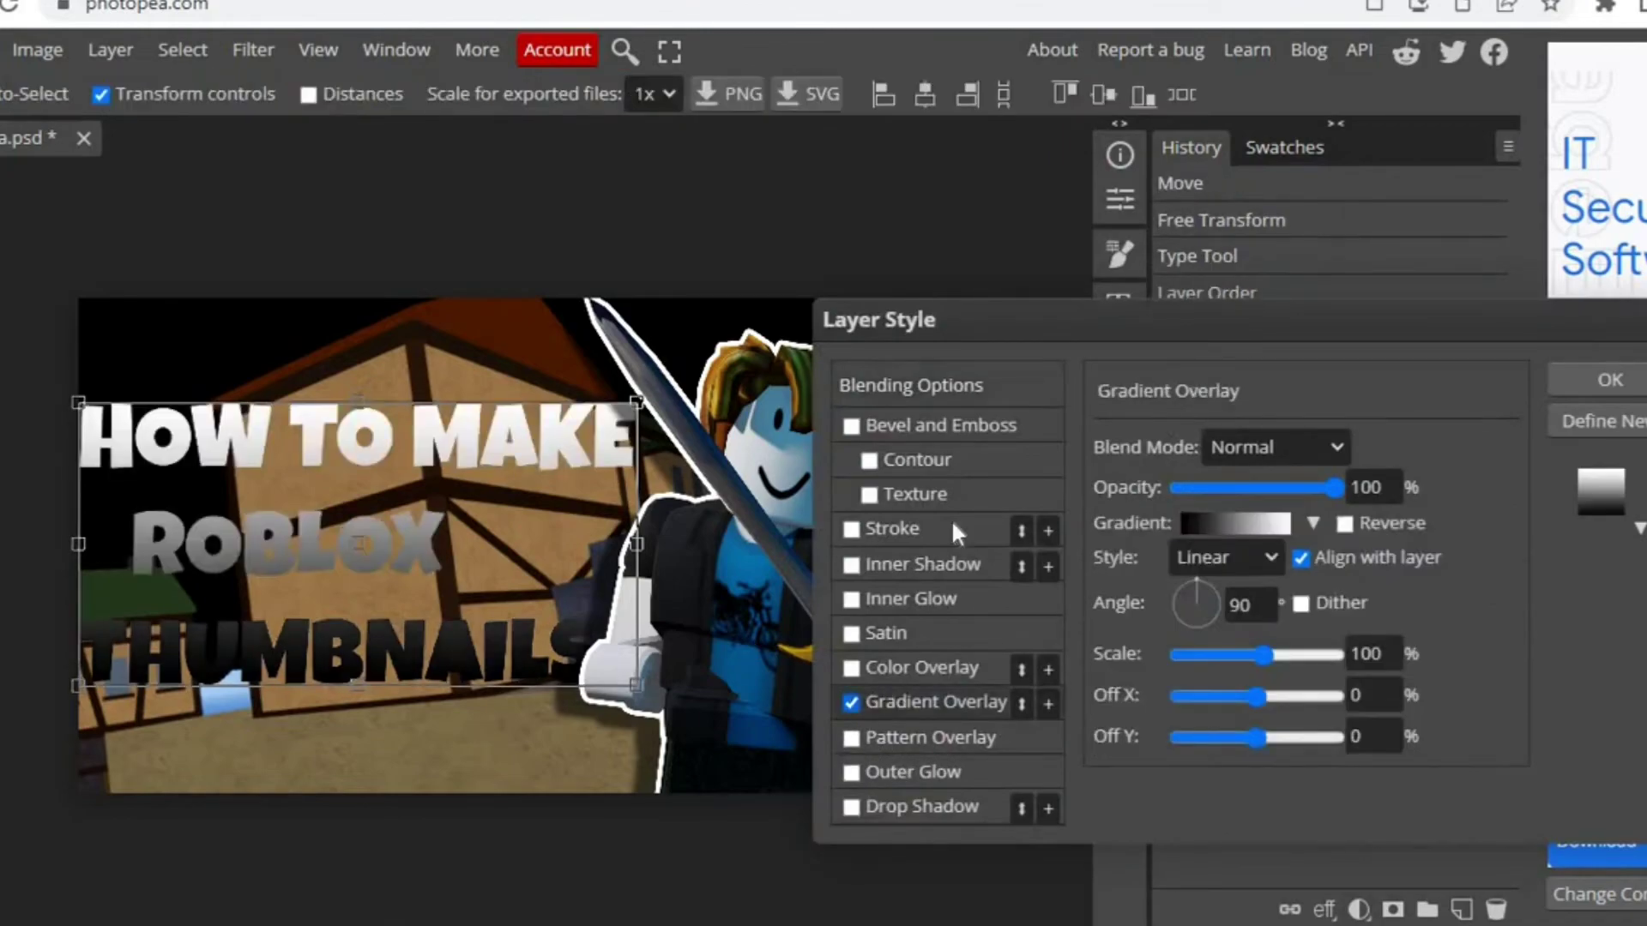
# Edit the title's overlay gradient and change its black starting colour stop to a bright saturated blue
pyautogui.click(1253, 523)
pyautogui.click(340, 813)
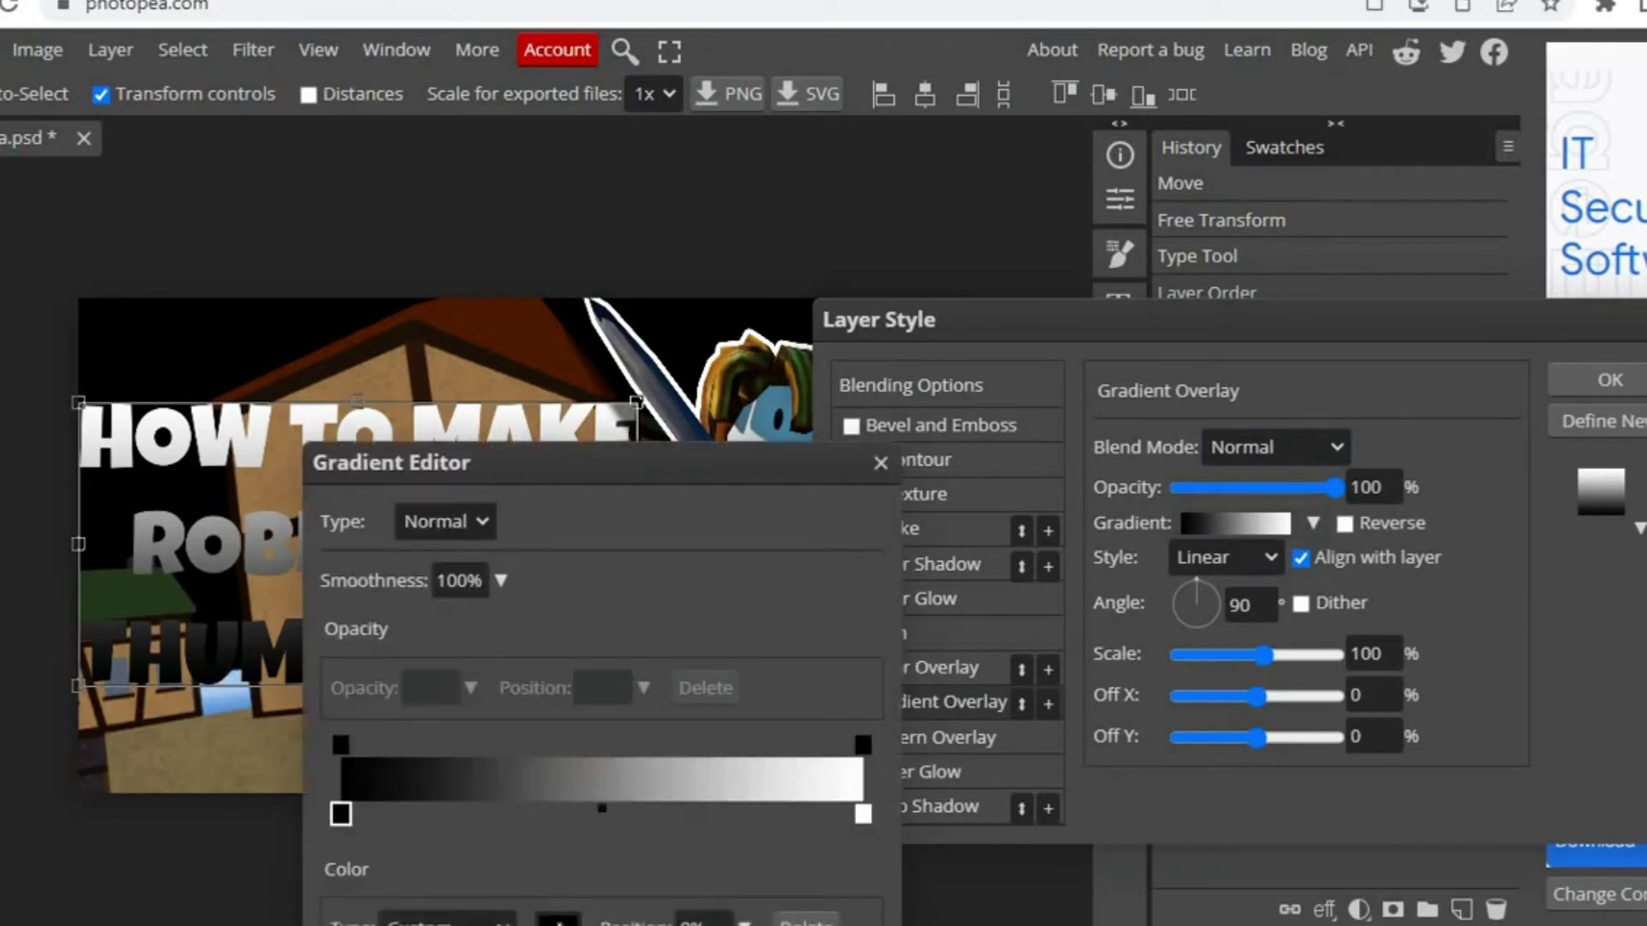
pyautogui.click(558, 922)
pyautogui.moveTo(429, 256); pyautogui.dragTo(1383, 208)
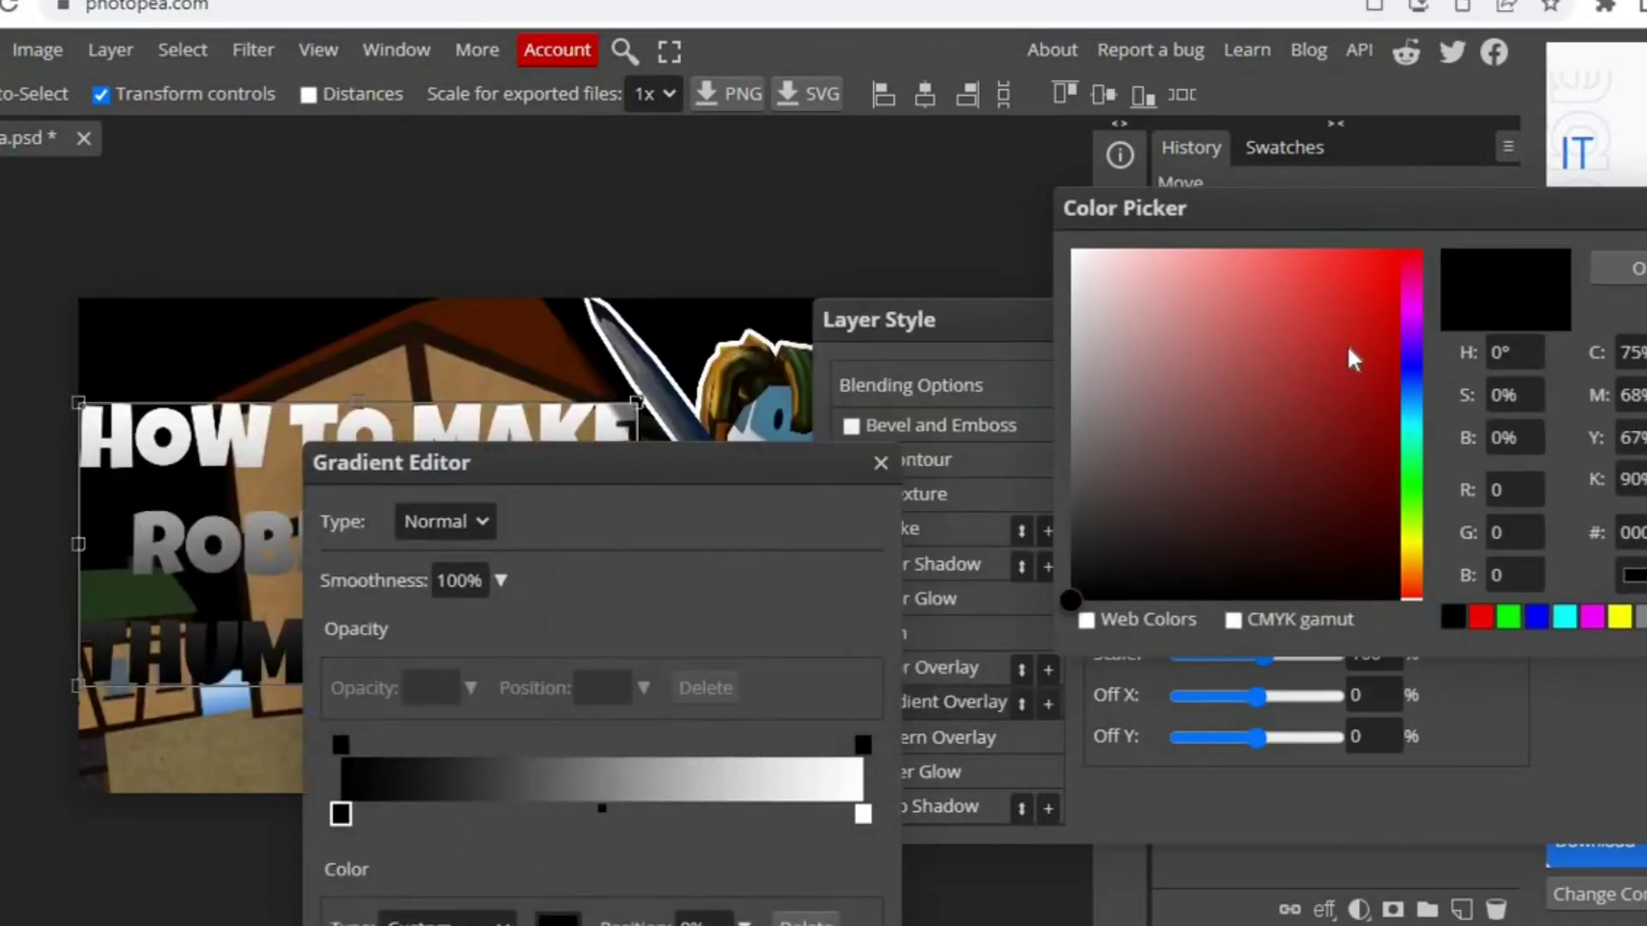
pyautogui.moveTo(1408, 427)
pyautogui.mouseDown()
pyautogui.moveTo(1392, 258)
pyautogui.moveTo(1379, 283)
pyautogui.moveTo(1400, 249)
pyautogui.moveTo(1084, 309)
pyautogui.moveTo(1229, 434)
pyautogui.moveTo(1423, 217)
pyautogui.moveTo(1400, 248)
pyautogui.mouseUp()
pyautogui.moveTo(863, 815); pyautogui.dragTo(1610, 247)
pyautogui.click(918, 553)
pyautogui.moveTo(736, 472); pyautogui.dragTo(1290, 243)
# Change the title gradient's white end colour stop to a very dark blue-grey, about #1d2025, and confirm the edited gradient
pyautogui.click(1416, 588)
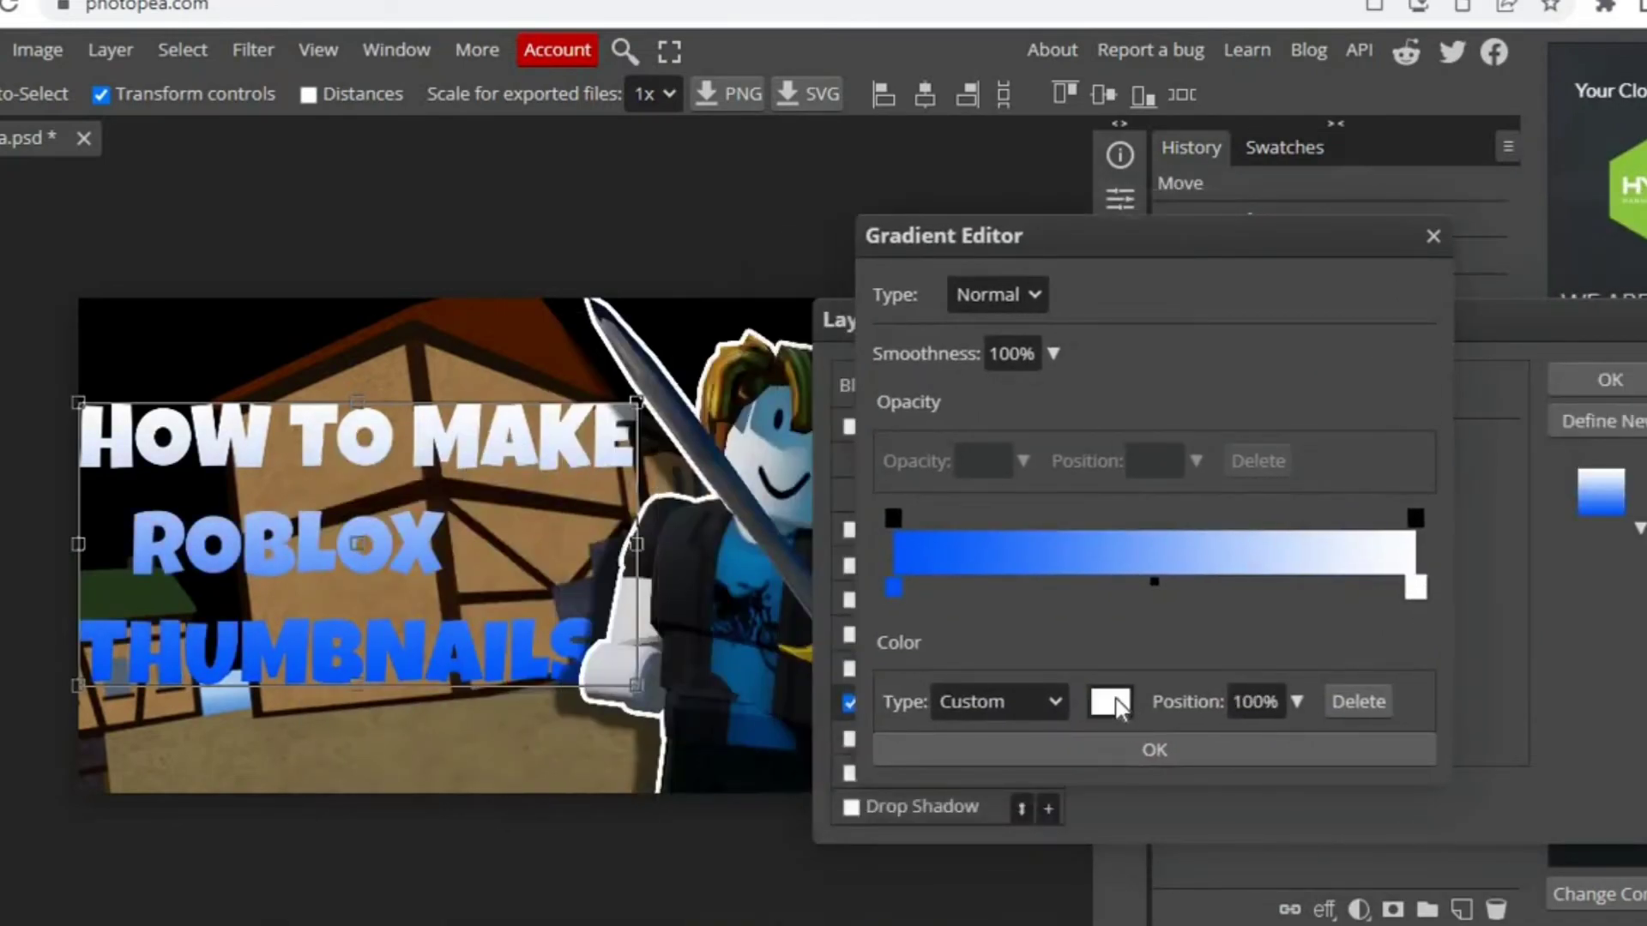
pyautogui.click(1110, 702)
pyautogui.moveTo(528, 266); pyautogui.dragTo(1343, 312)
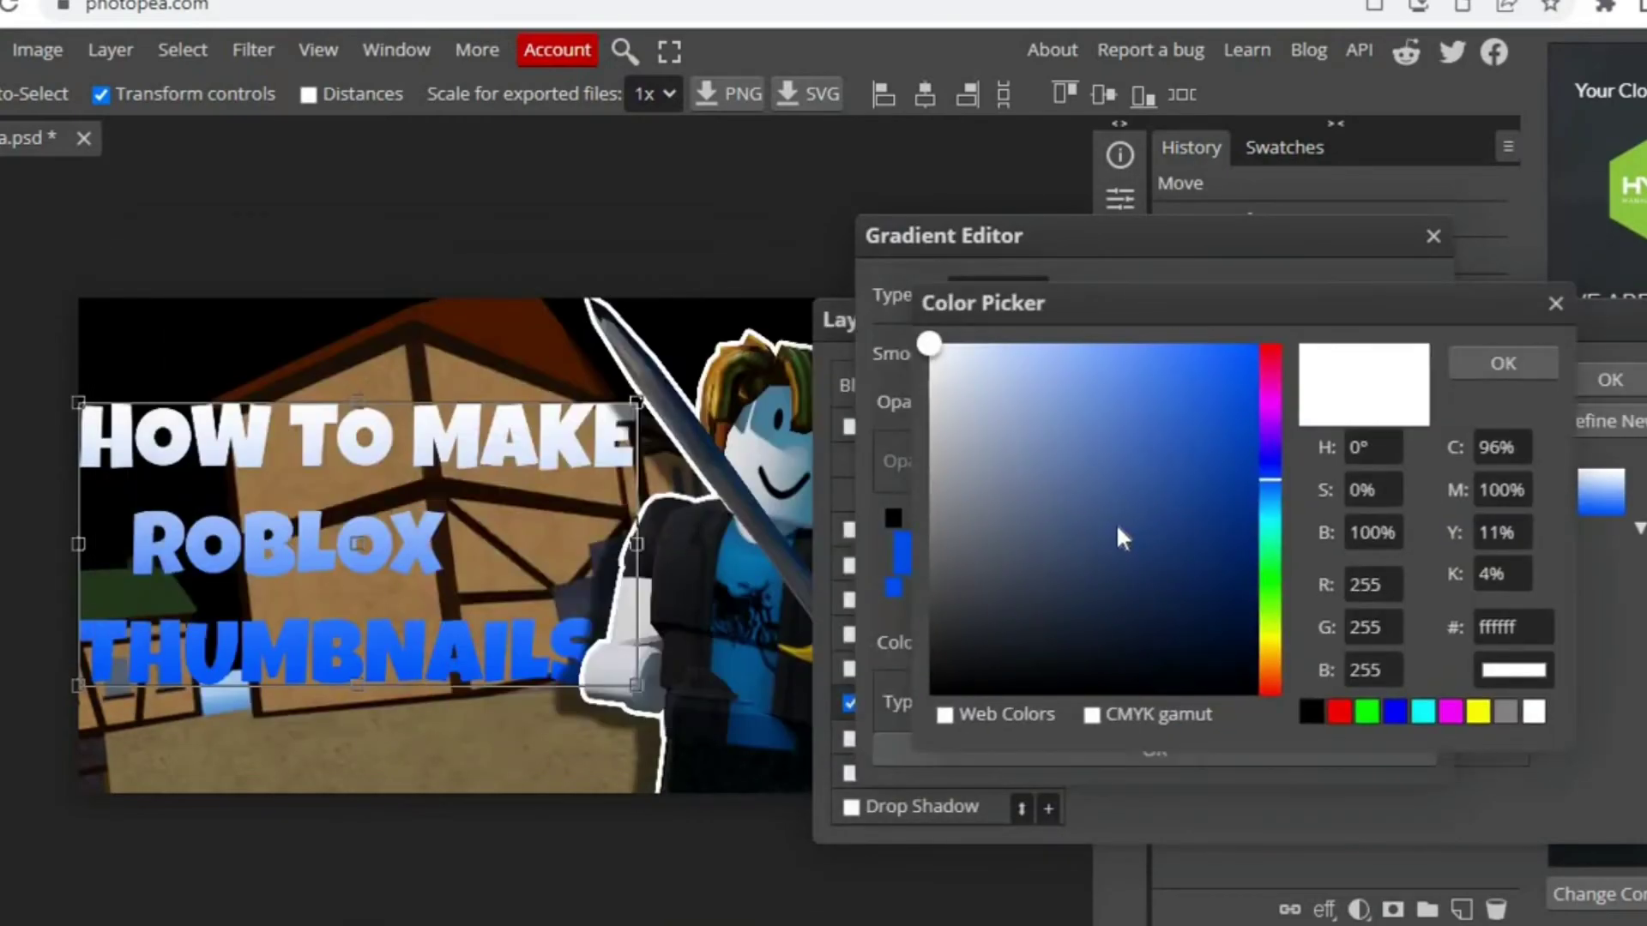
pyautogui.moveTo(1121, 537); pyautogui.dragTo(1068, 568)
pyautogui.moveTo(1005, 645); pyautogui.dragTo(996, 644)
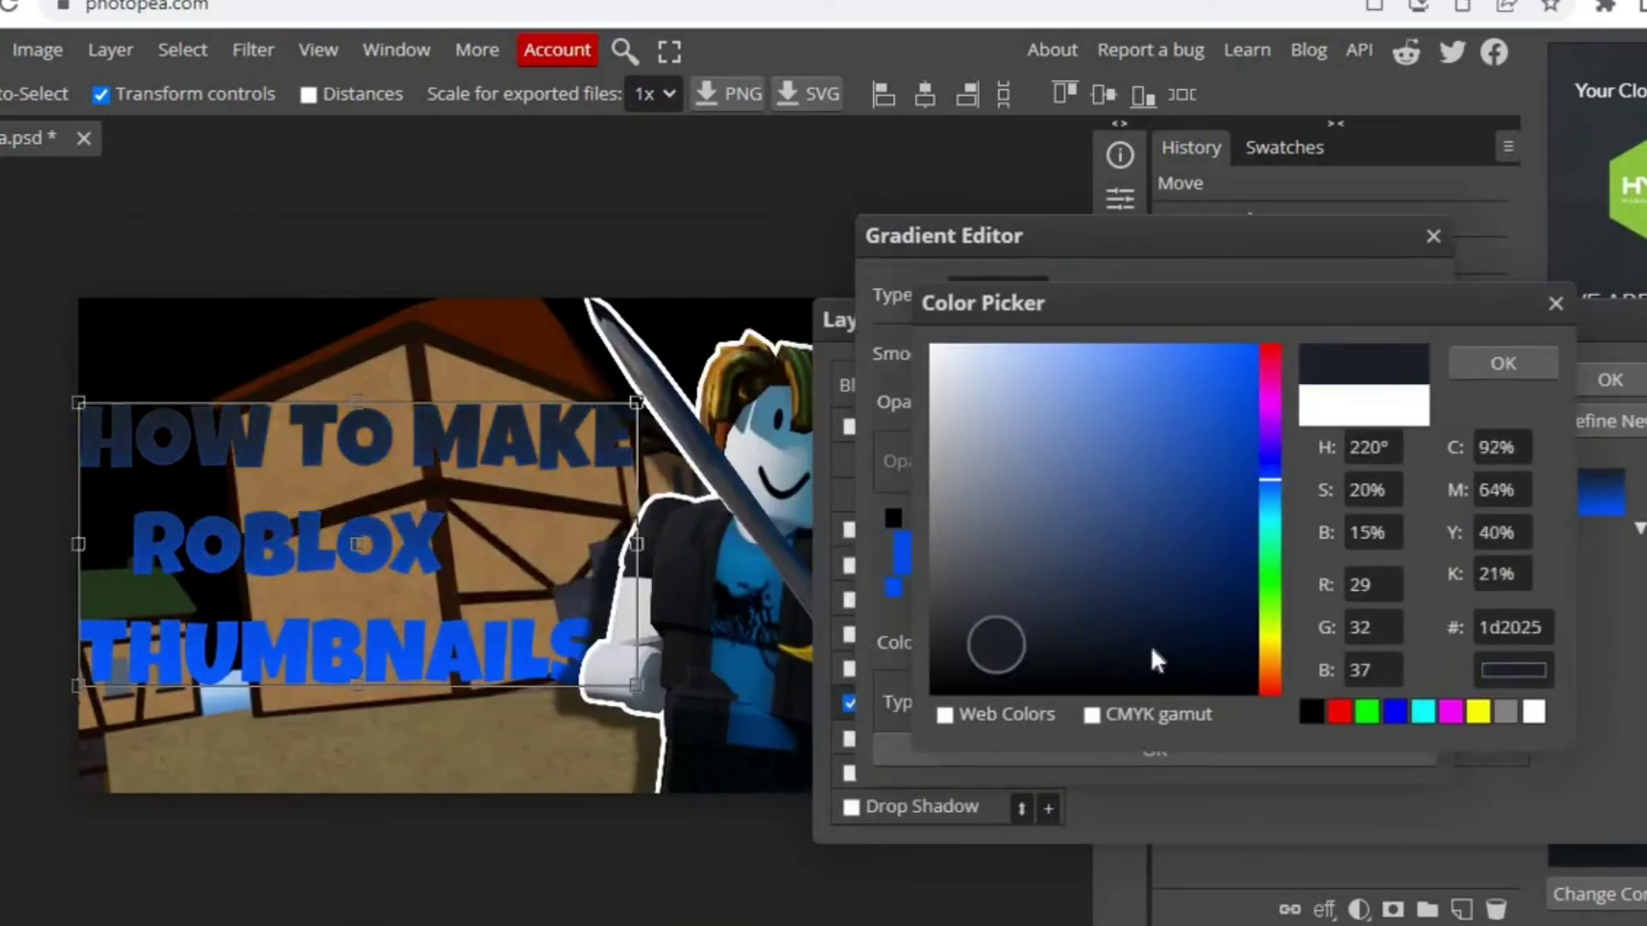
pyautogui.click(1481, 356)
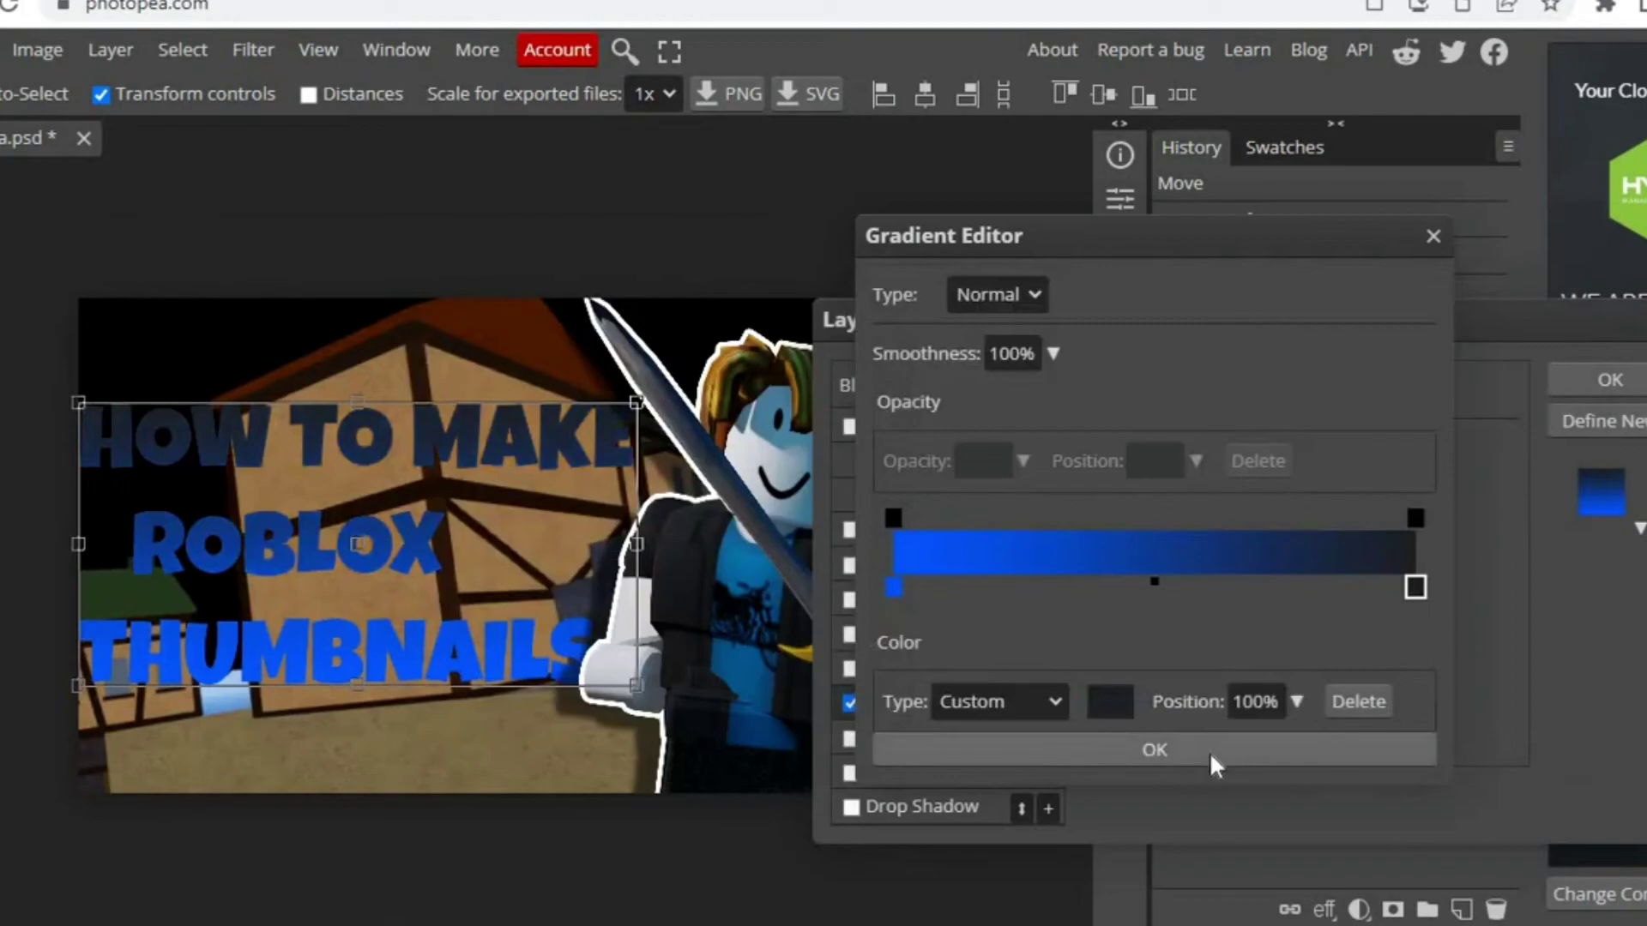
pyautogui.click(1210, 751)
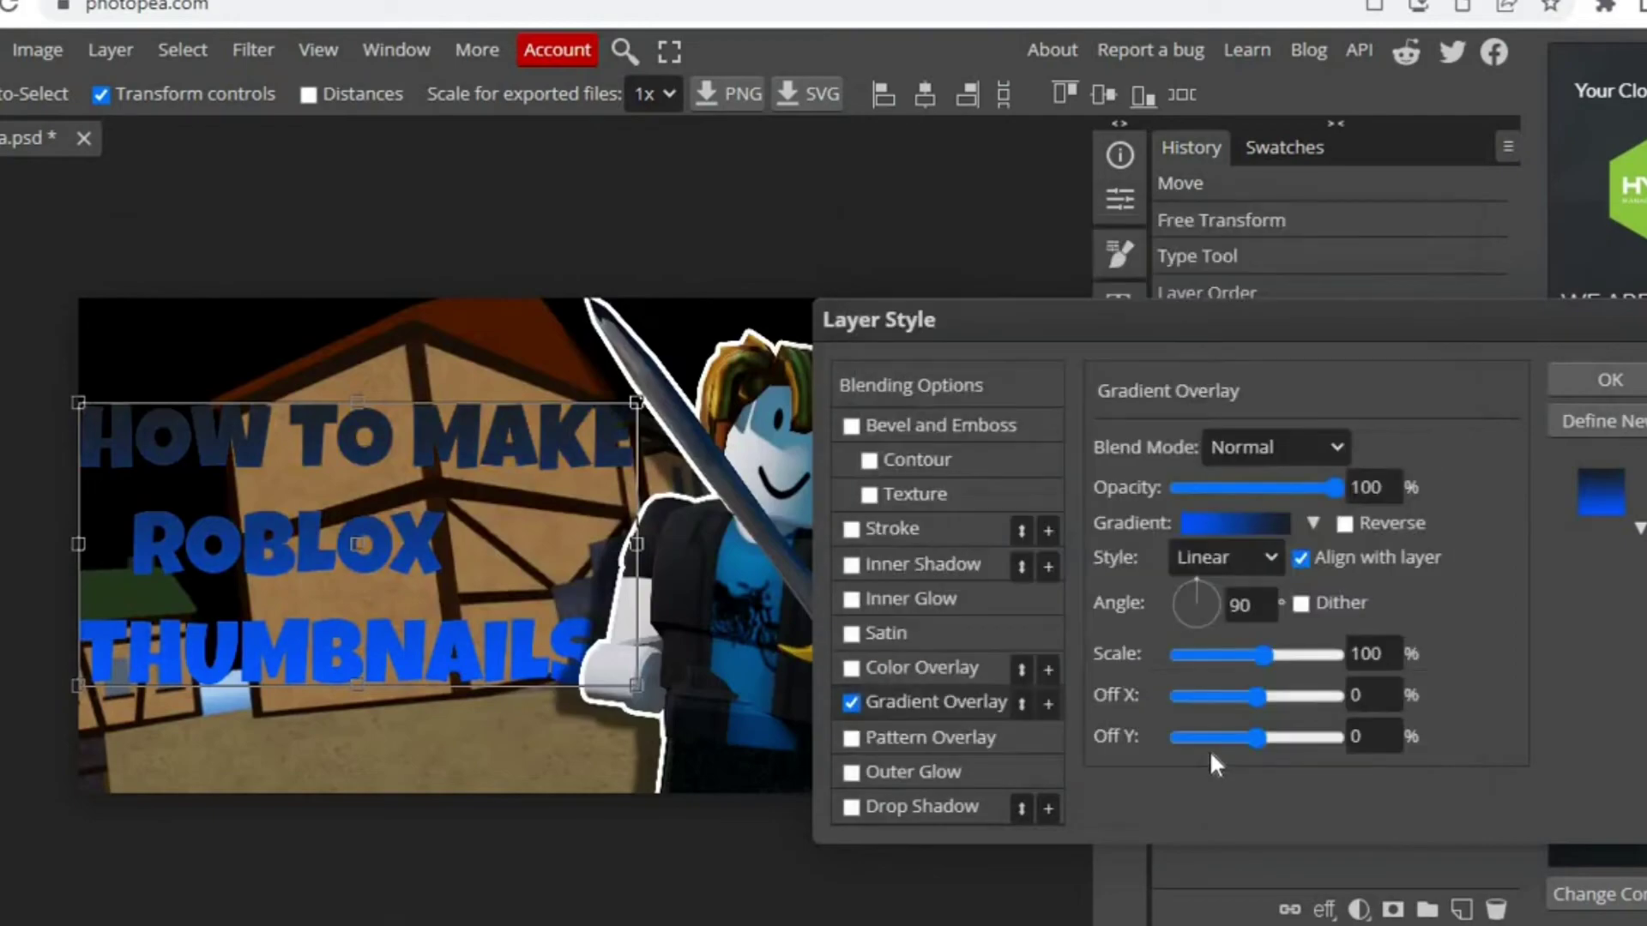
# Enable a Stroke on the title layer, shift its overlay gradient to about 38% X and 29% Y offset, and apply the style
pyautogui.click(852, 530)
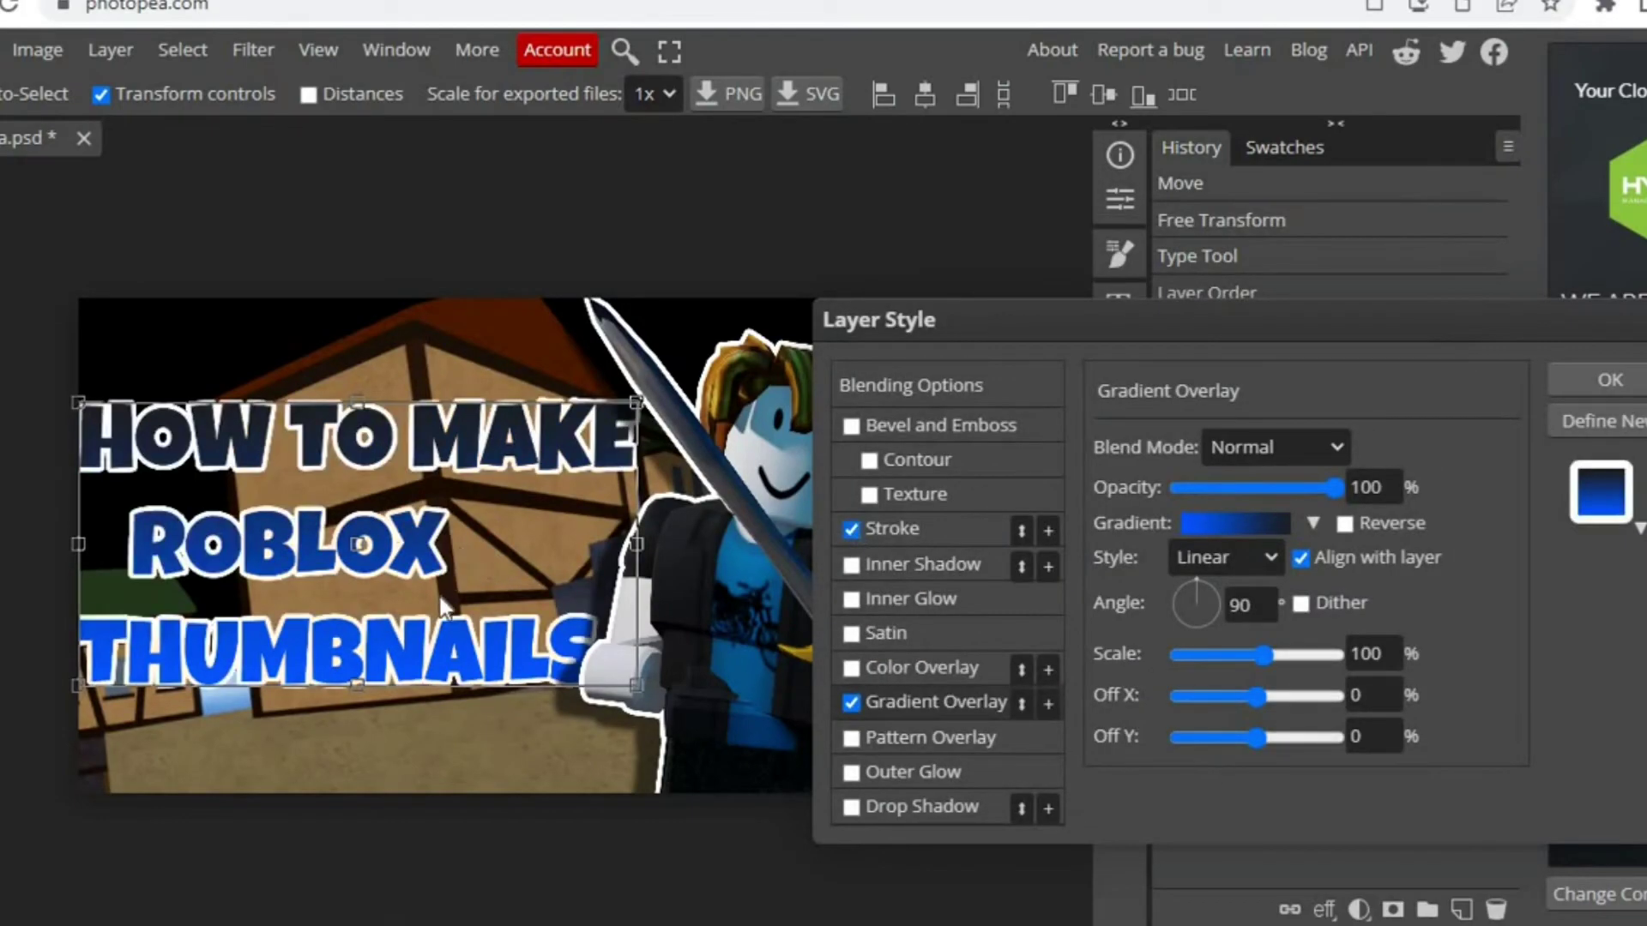
pyautogui.moveTo(467, 611); pyautogui.dragTo(271, 573)
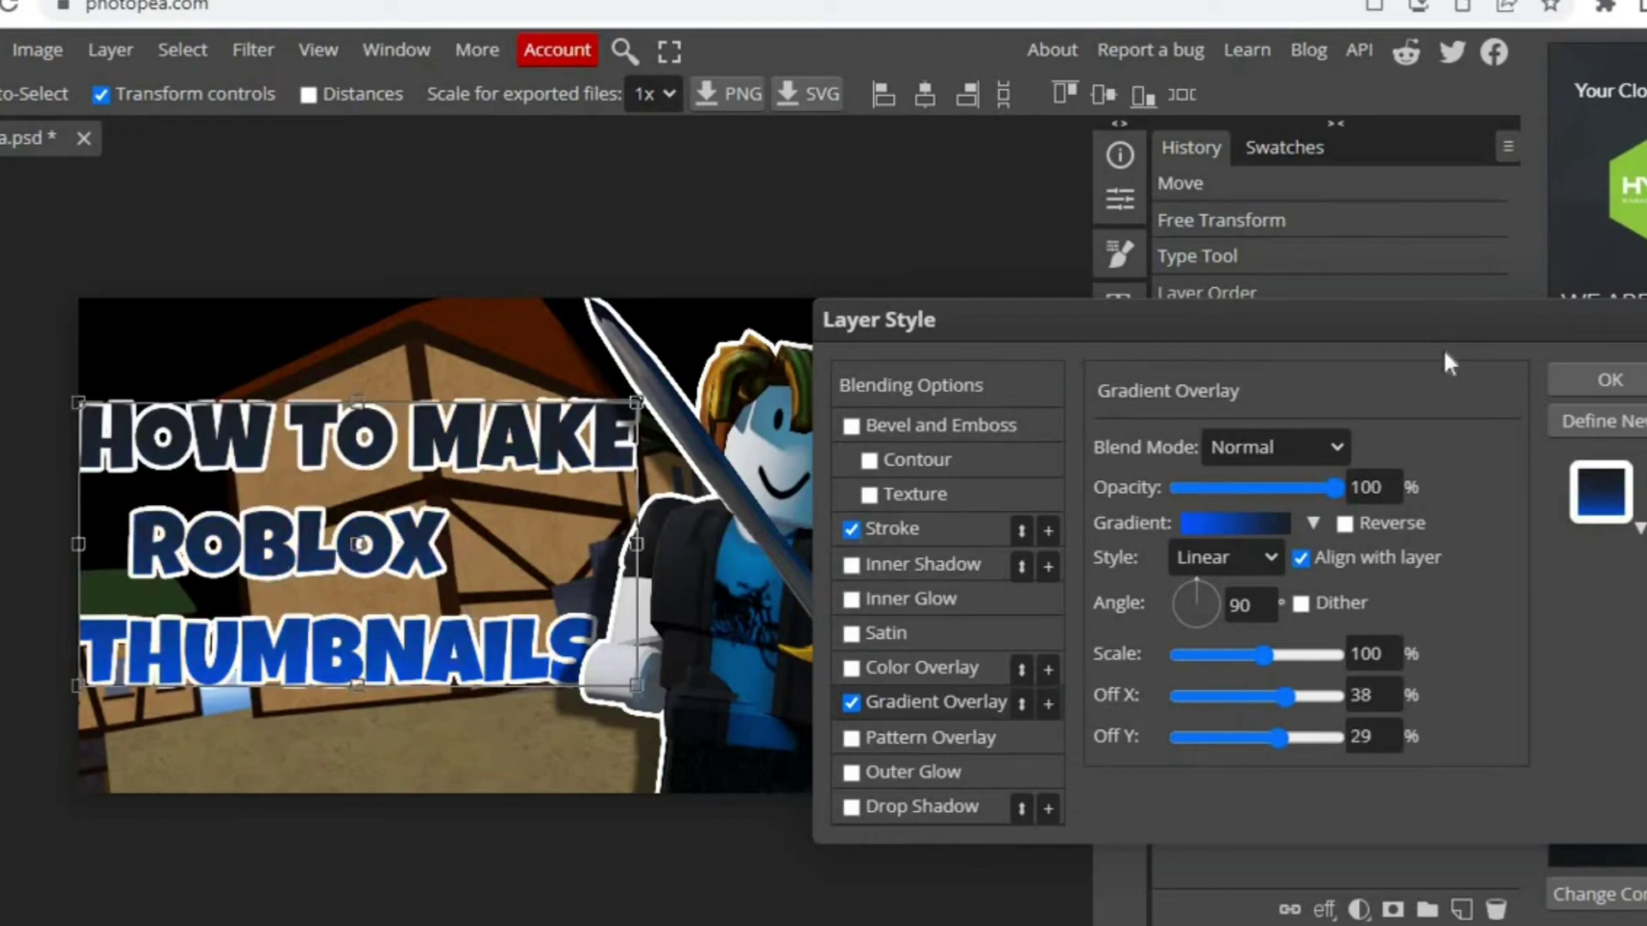
pyautogui.click(1606, 378)
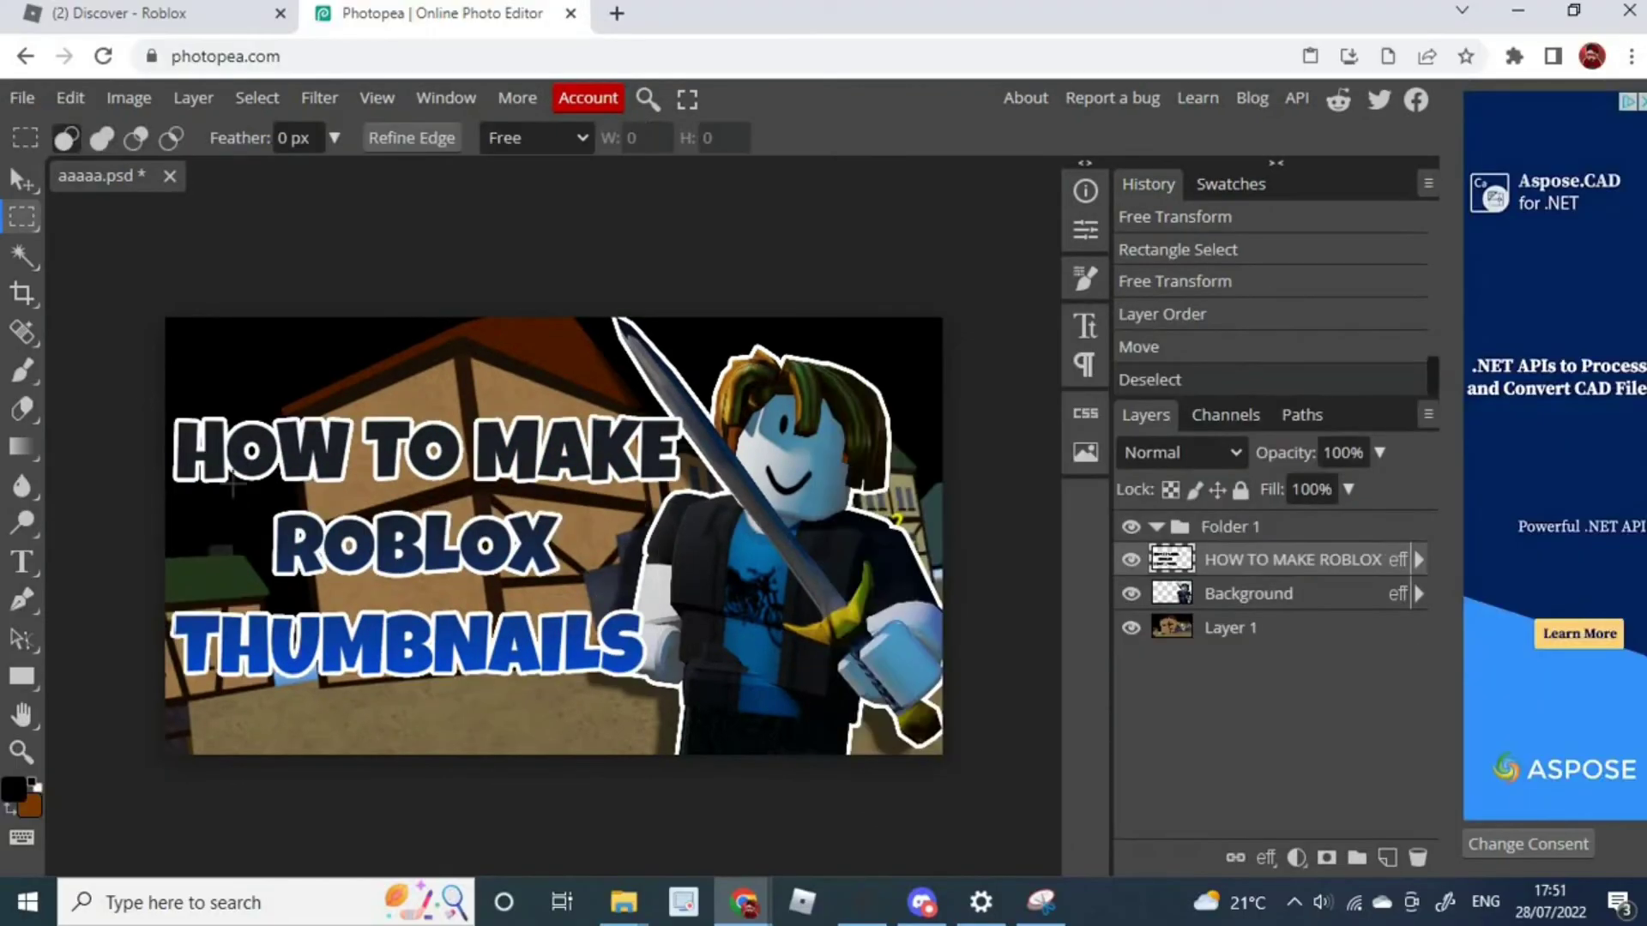
# Select the title's HOW TO MAKE line with a rectangular selection and switch to the Move tool
pyautogui.moveTo(166, 393); pyautogui.dragTo(707, 500)
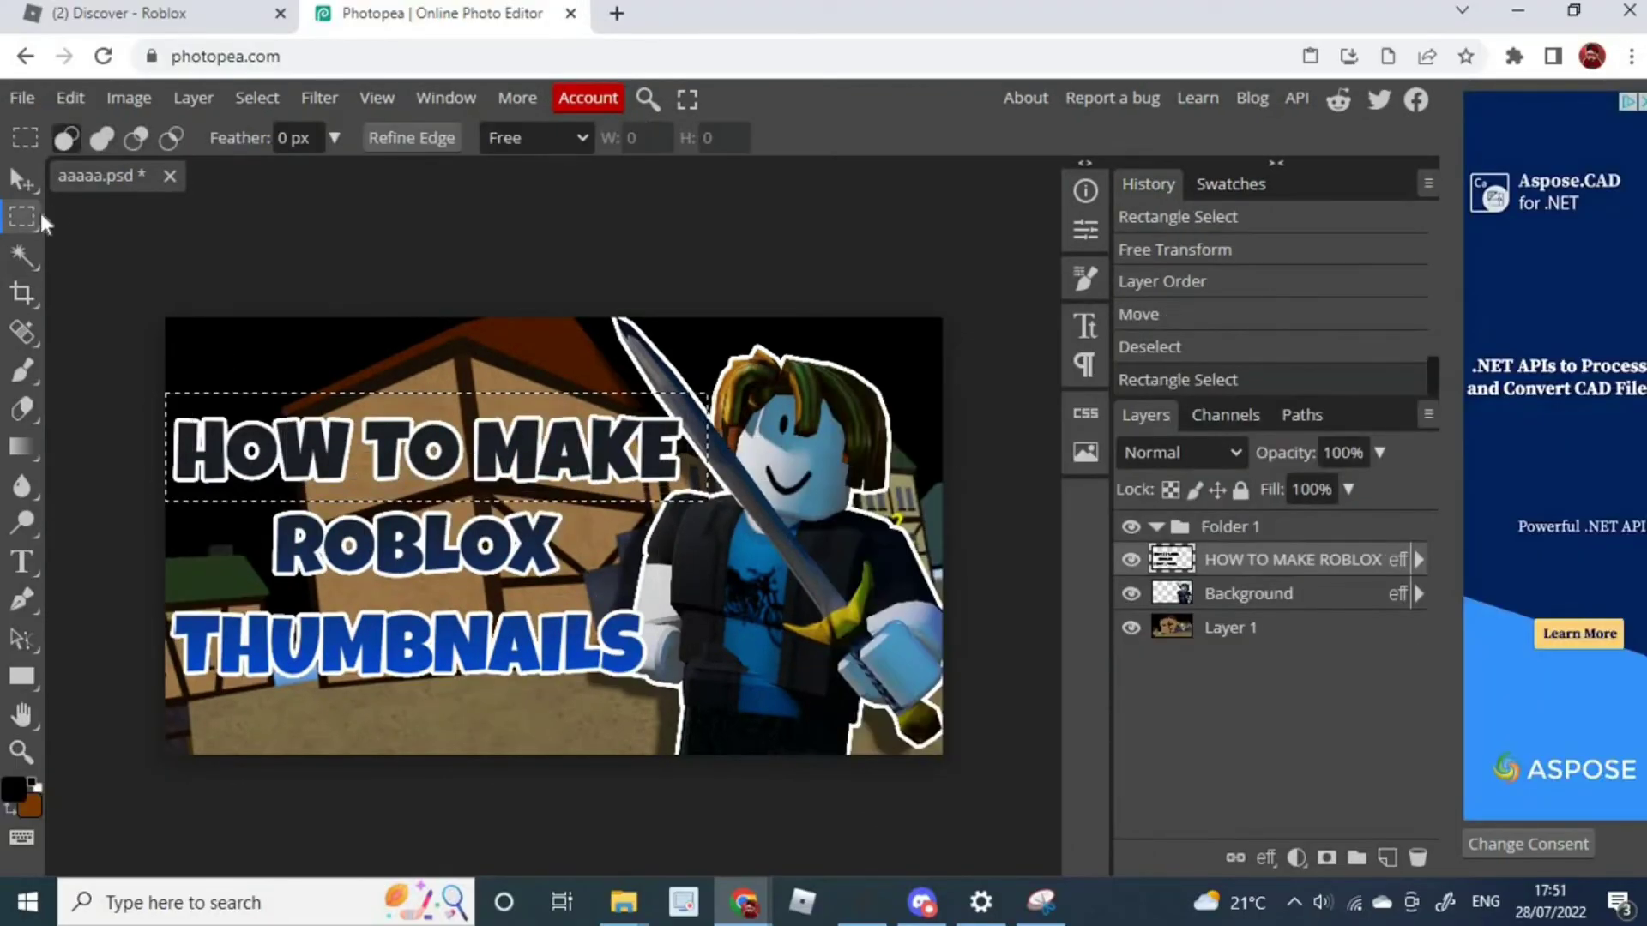
pyautogui.click(21, 180)
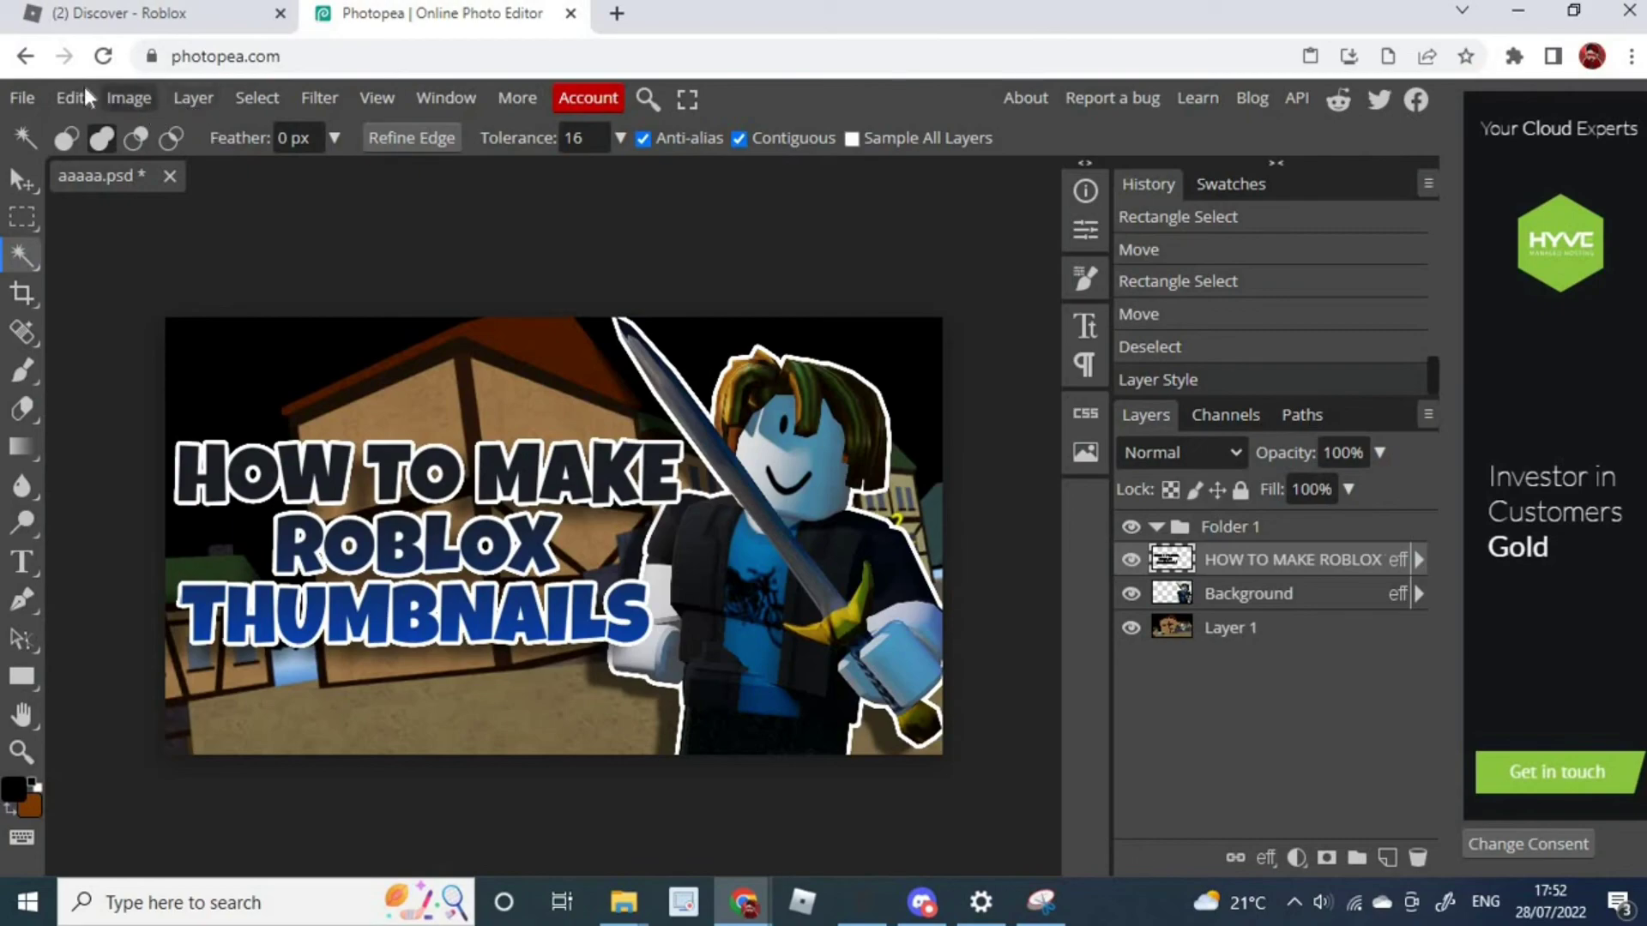
# Export the finished thumbnail as a PNG image and save it
pyautogui.click(27, 97)
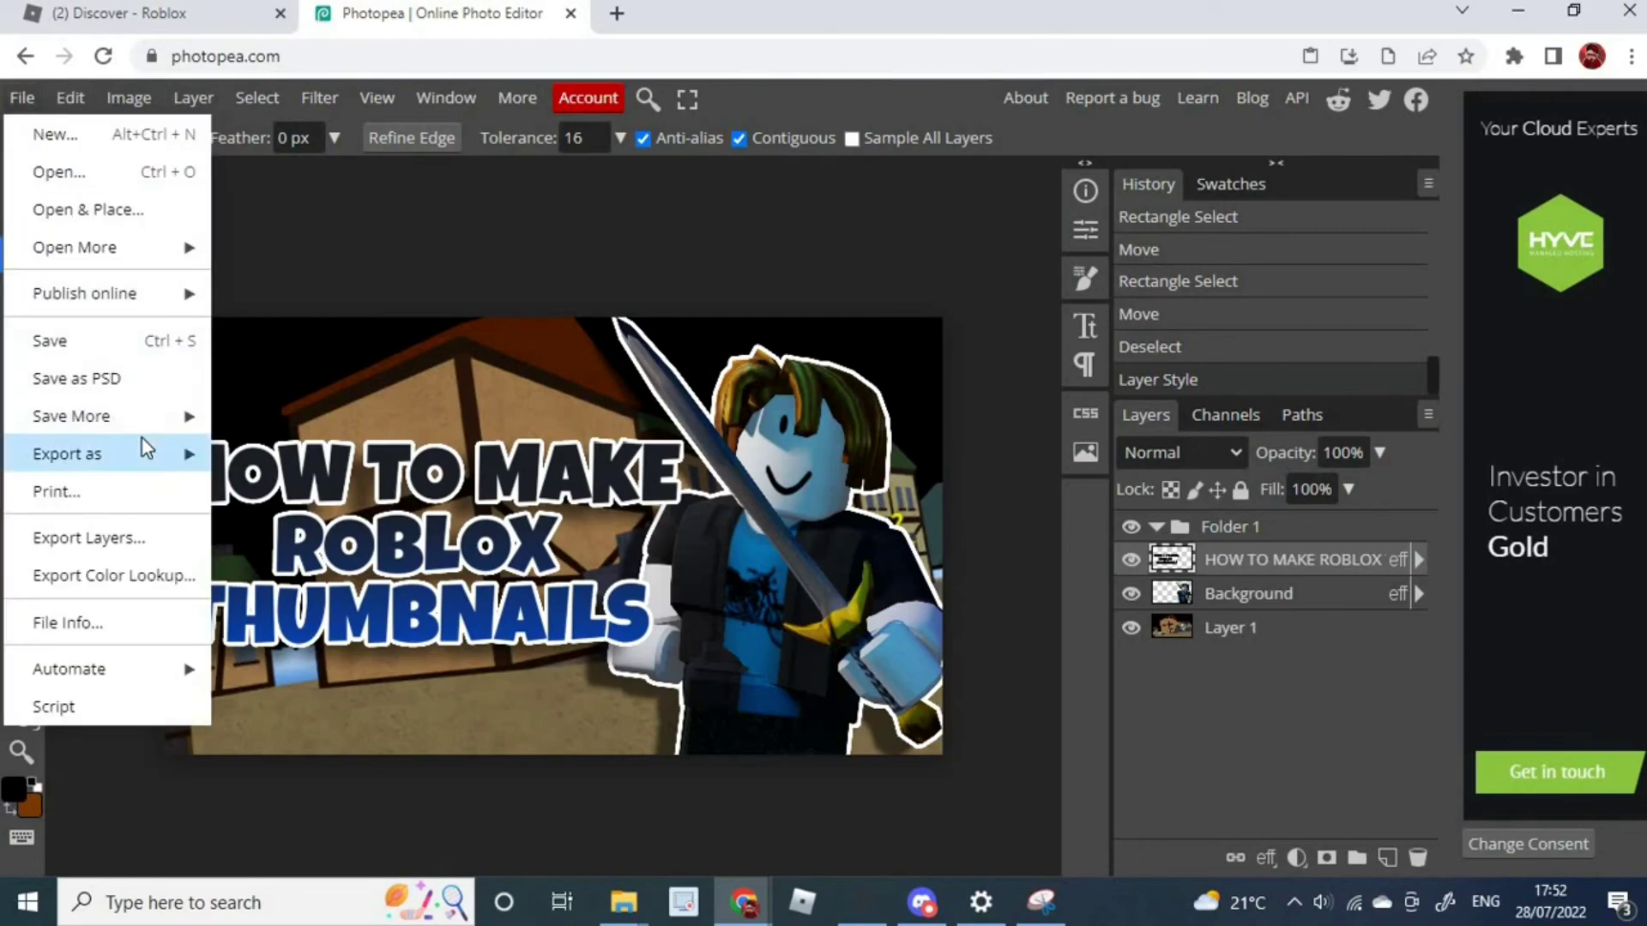
pyautogui.moveTo(162, 444)
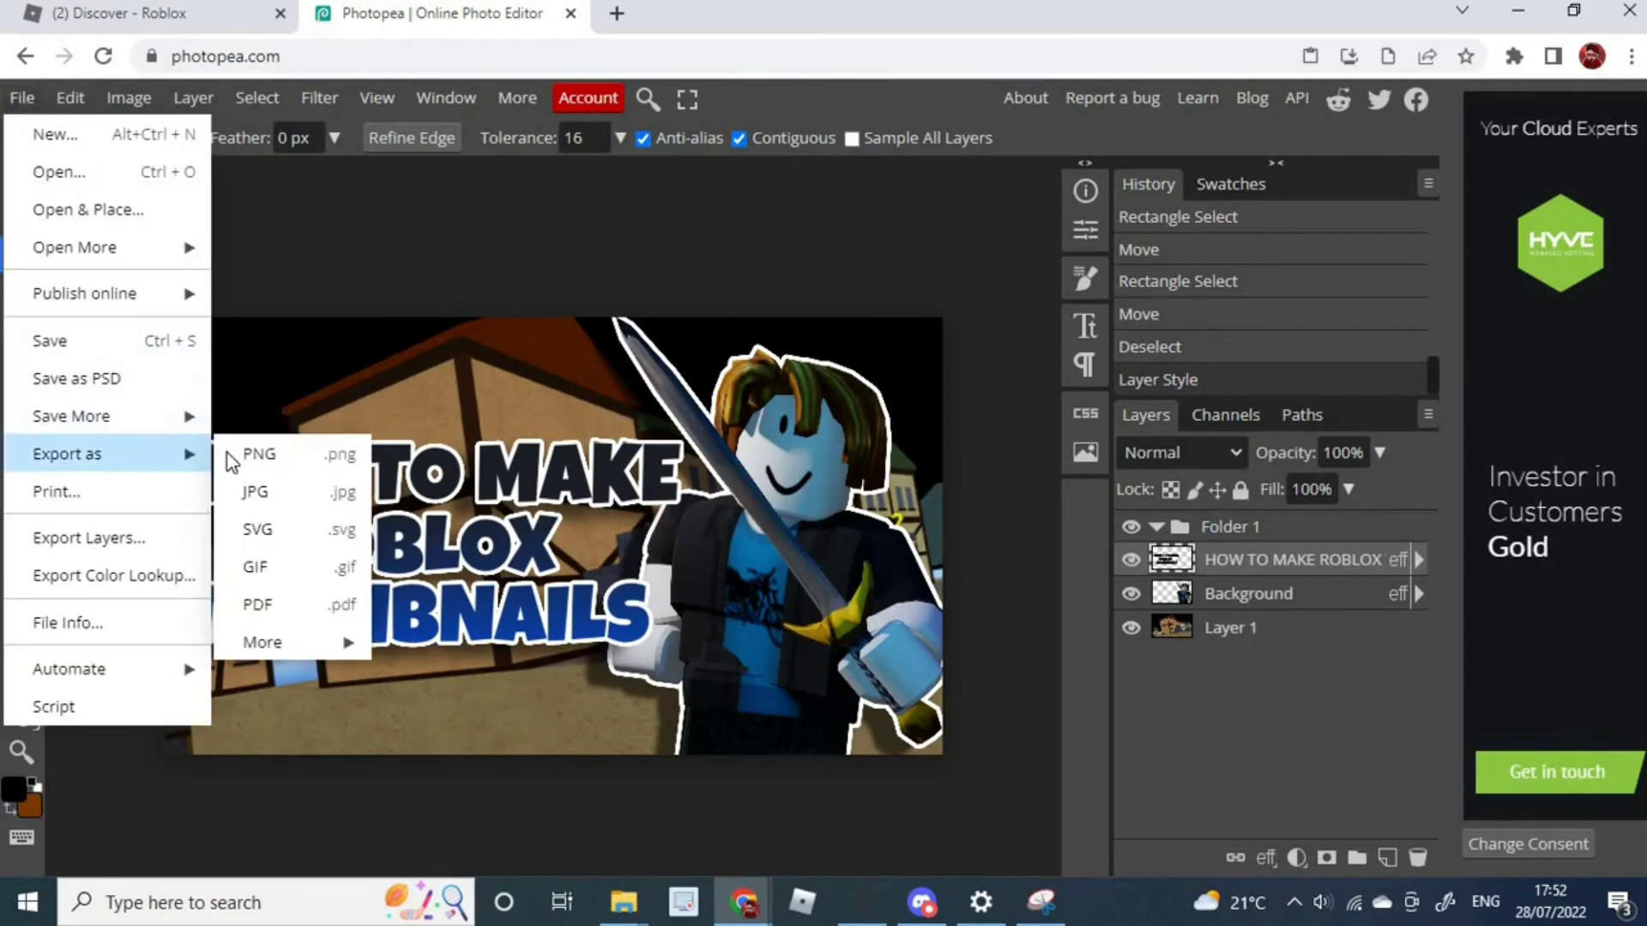
pyautogui.click(259, 454)
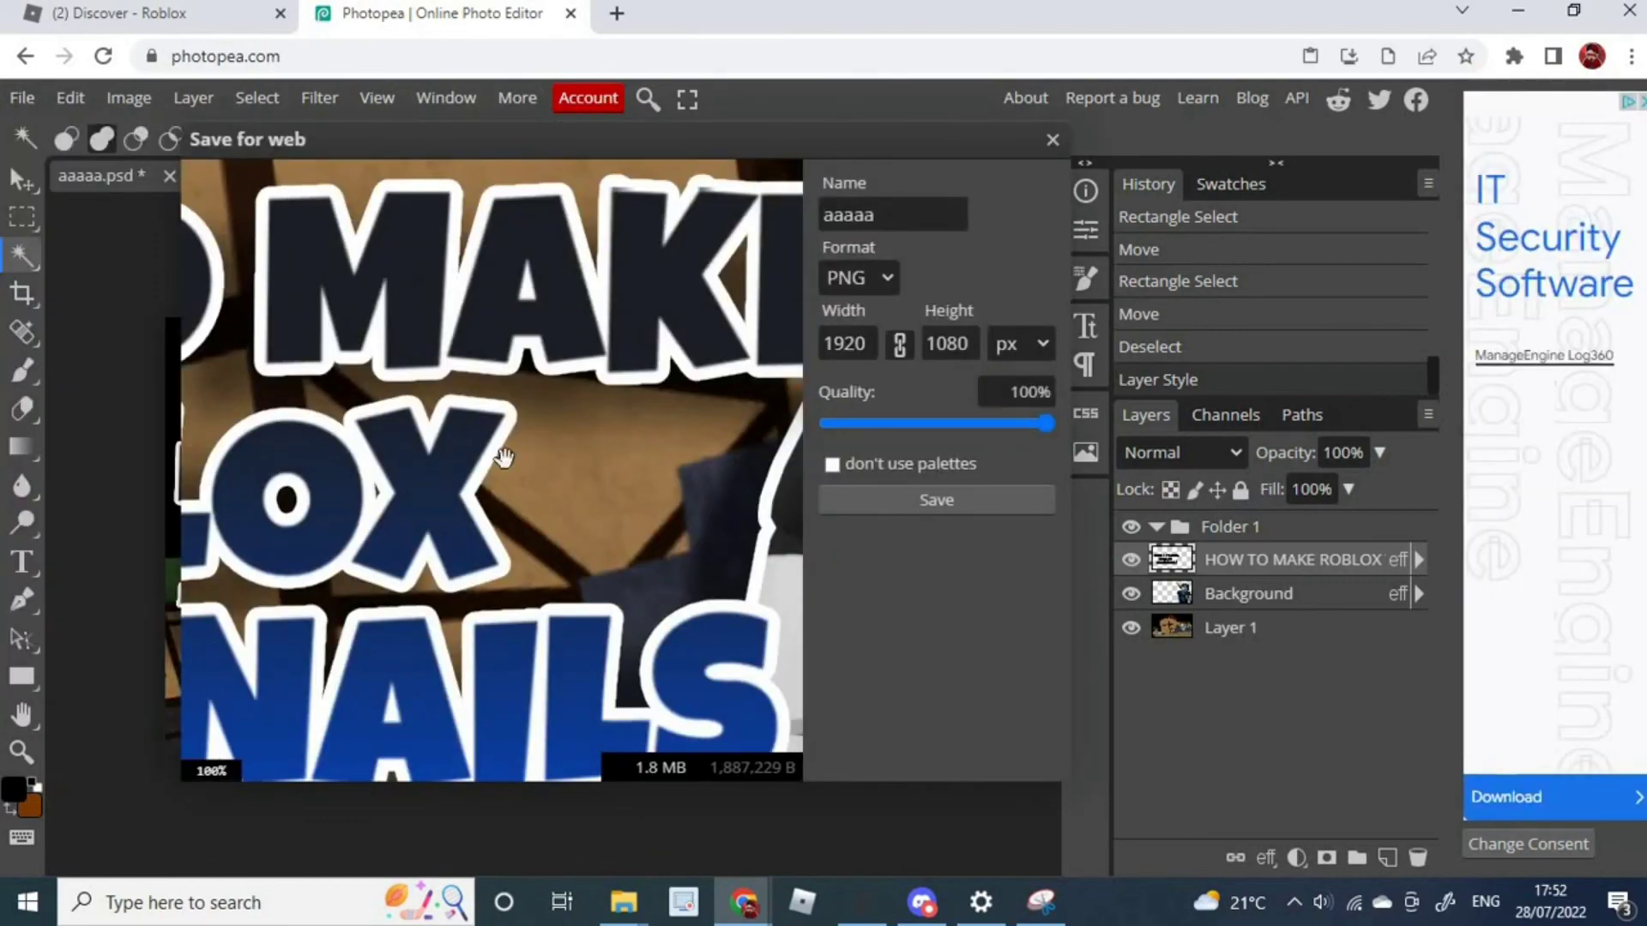
pyautogui.scroll(-2, 506, 457)
pyautogui.click(892, 502)
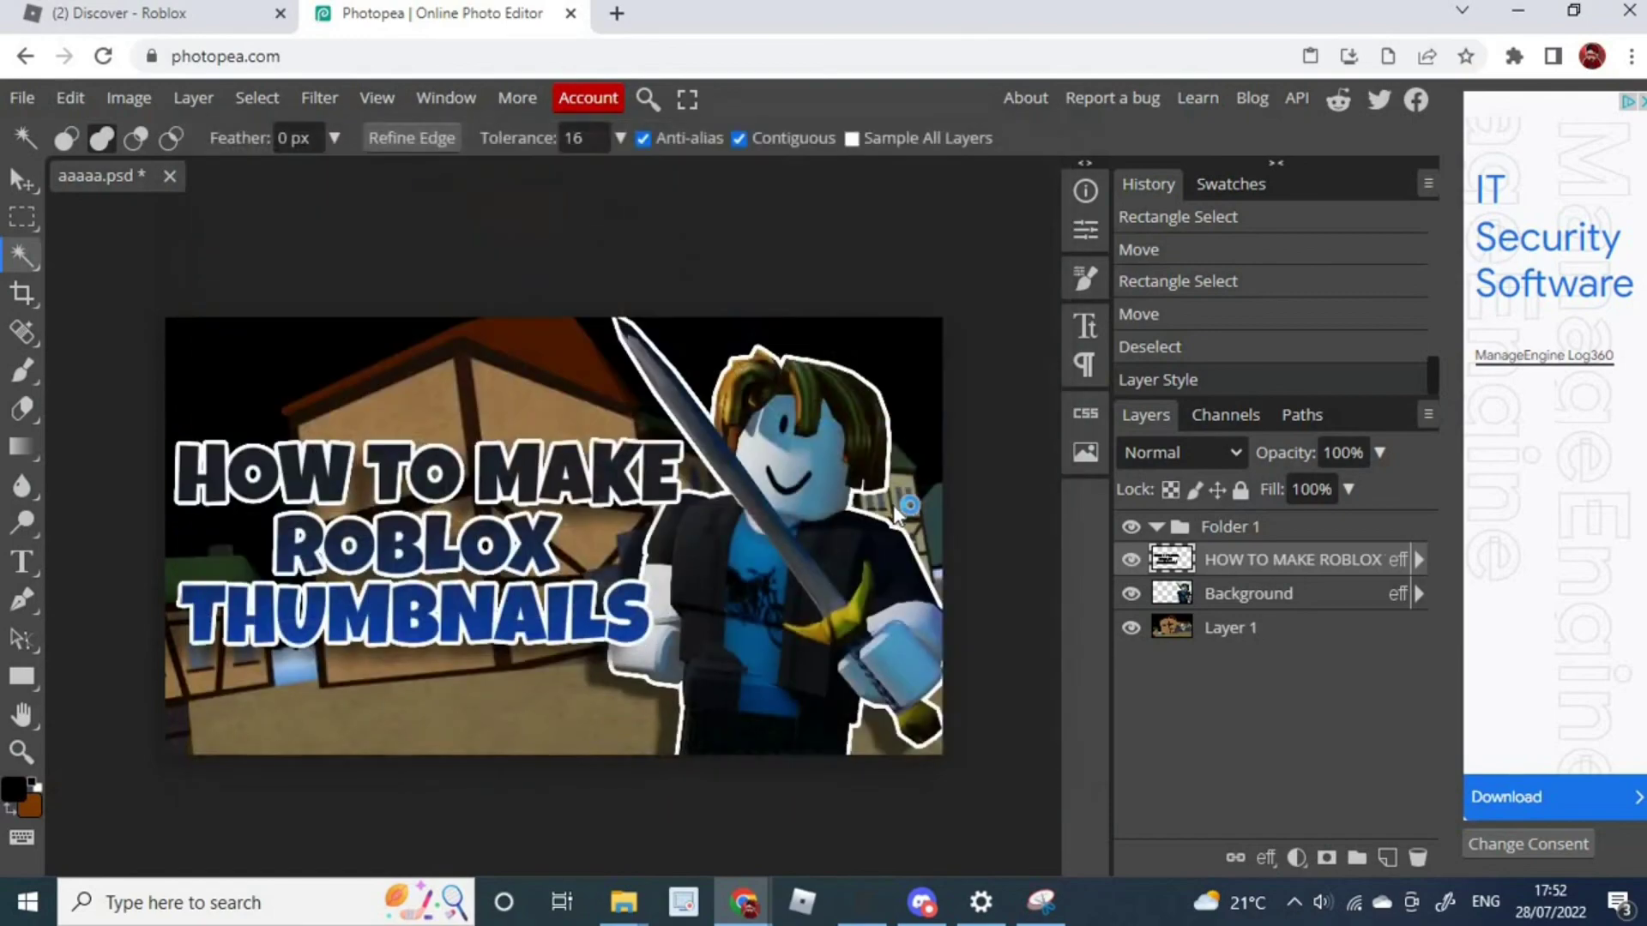